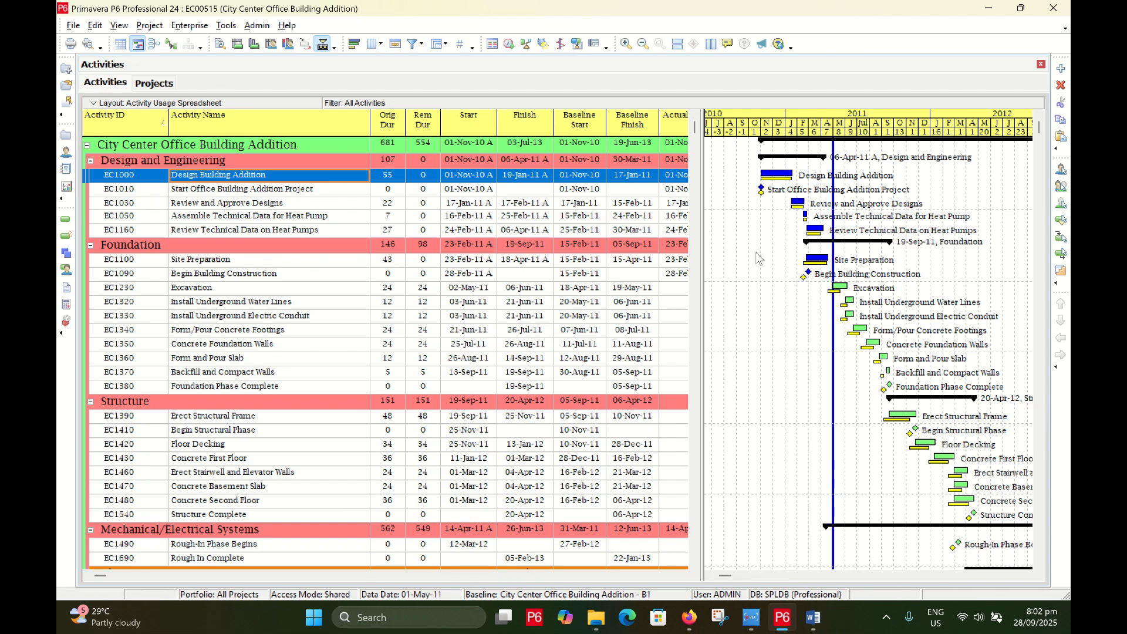
Glance at the folder of exported P6 files, then return to Primavera P6
left_click(597, 622)
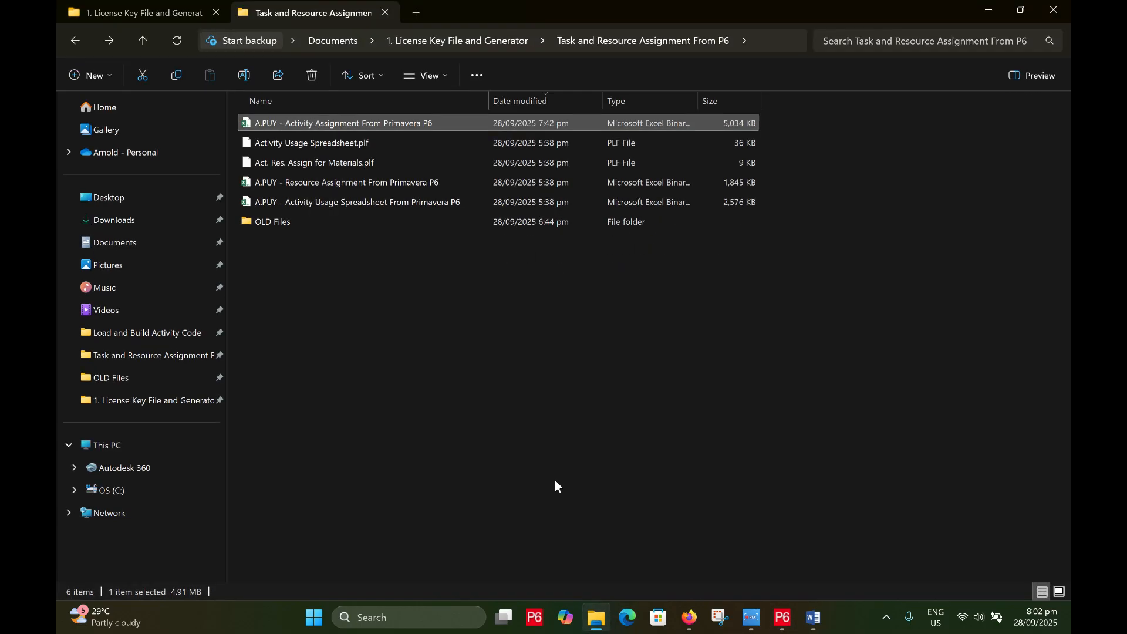
right_click(391, 336)
left_click(327, 354)
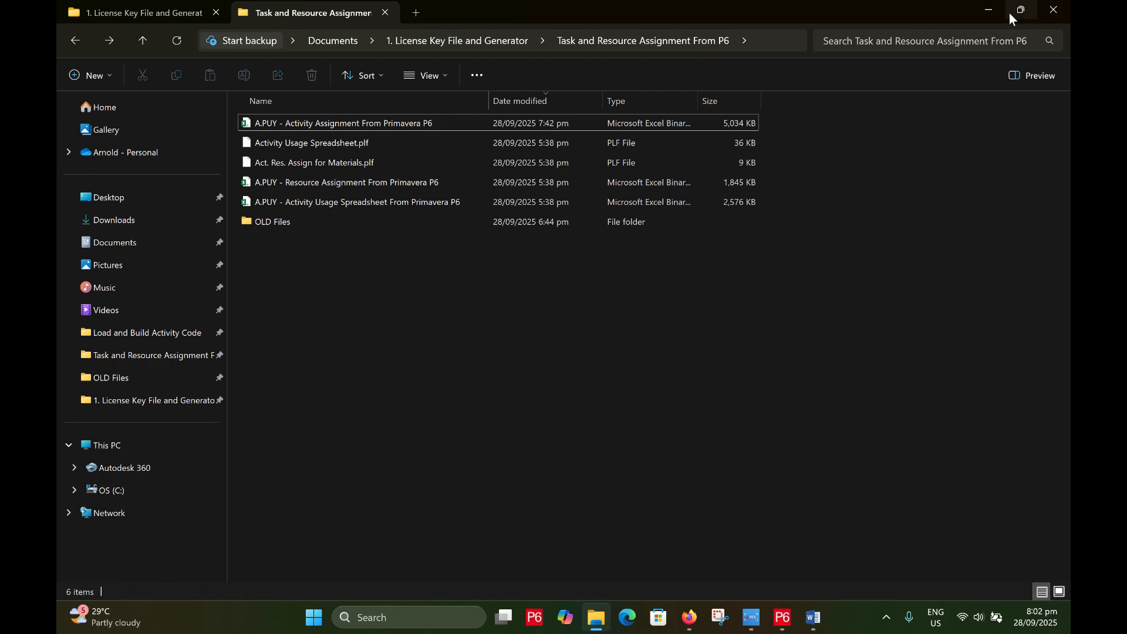
left_click(990, 8)
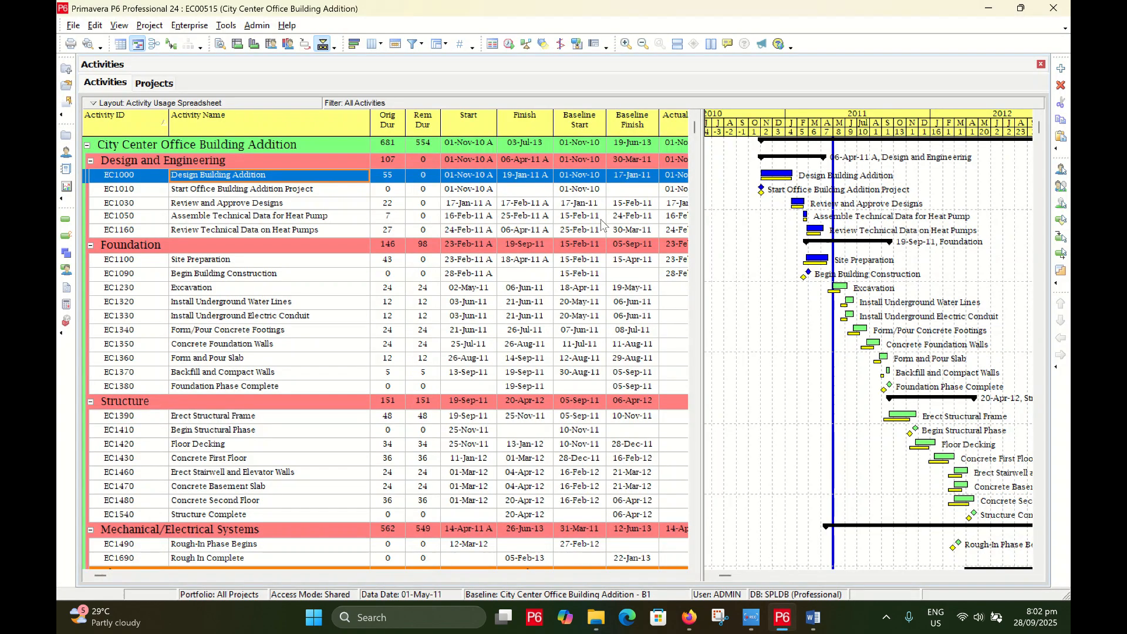
Review the Design activities: project start, Design Building Addition, design approval and heat pump data tasks
left_click(286, 188)
left_click(279, 174)
left_click(280, 190)
left_click(272, 206)
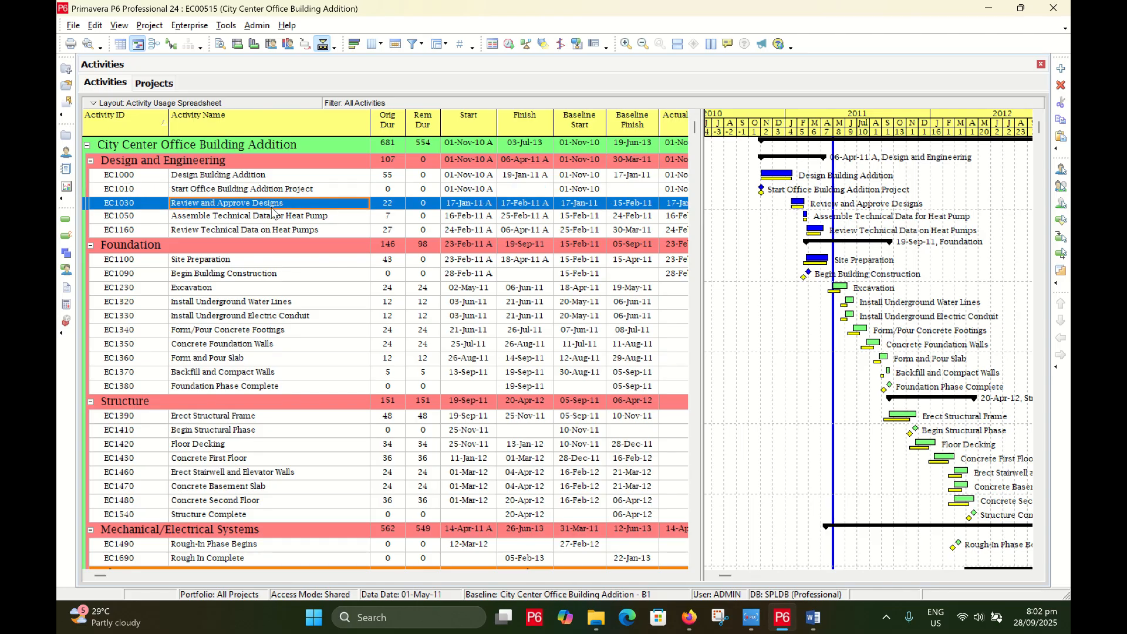
left_click(274, 217)
left_click(269, 231)
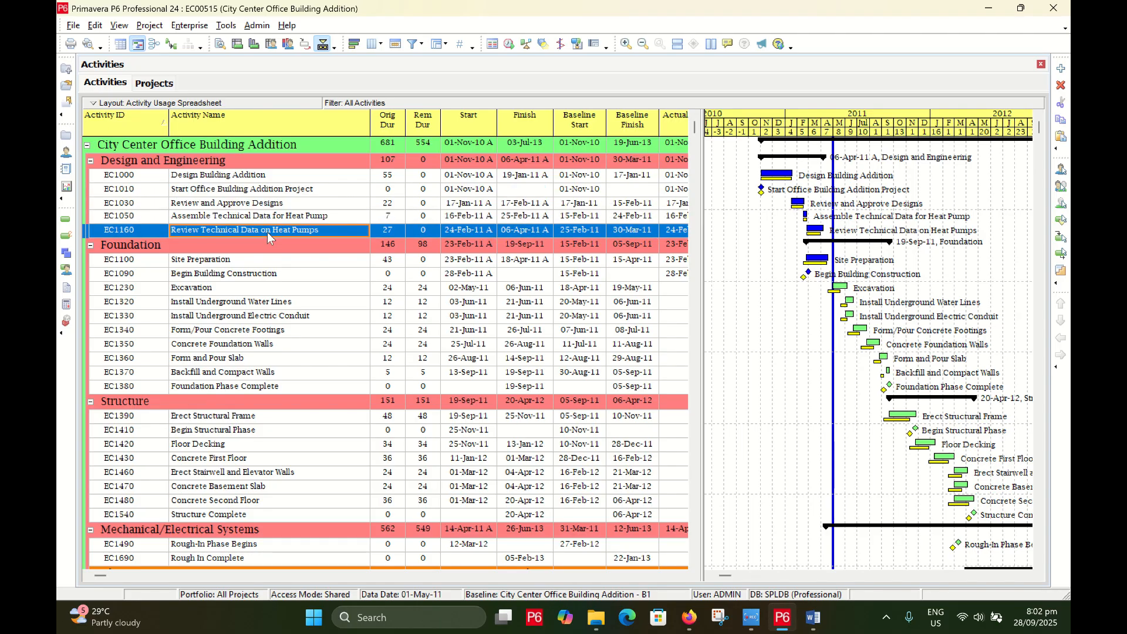
Compare Site Preparation, Begin Building Construction and Excavation, then go back to the exports folder
left_click(245, 262)
left_click(242, 276)
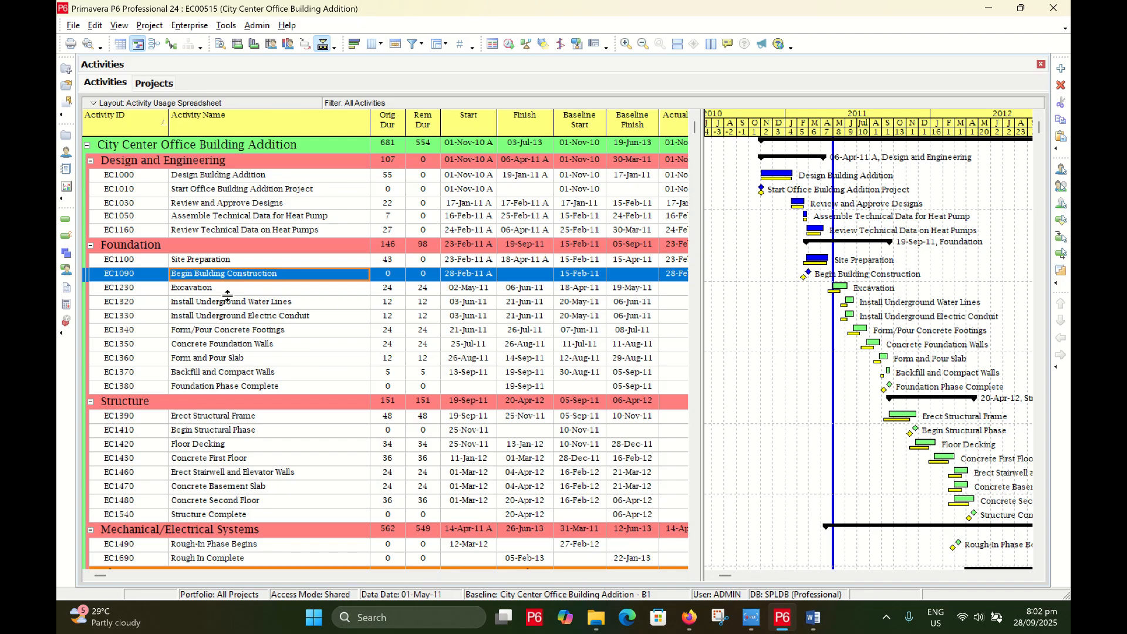
left_click(229, 290)
left_click(230, 276)
left_click(227, 260)
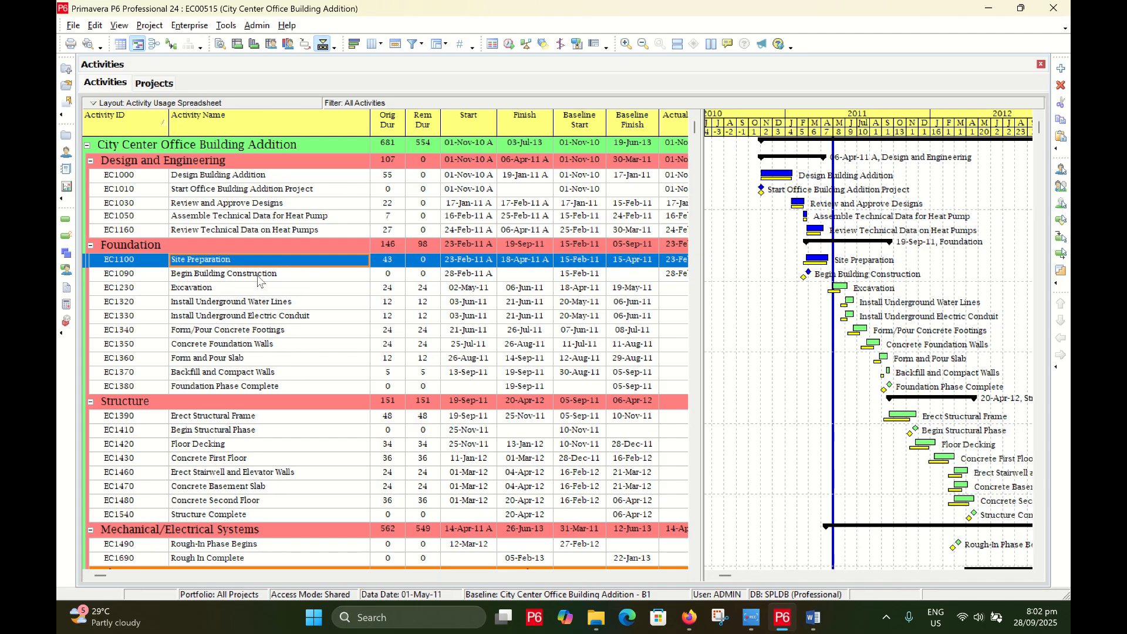
left_click(257, 275)
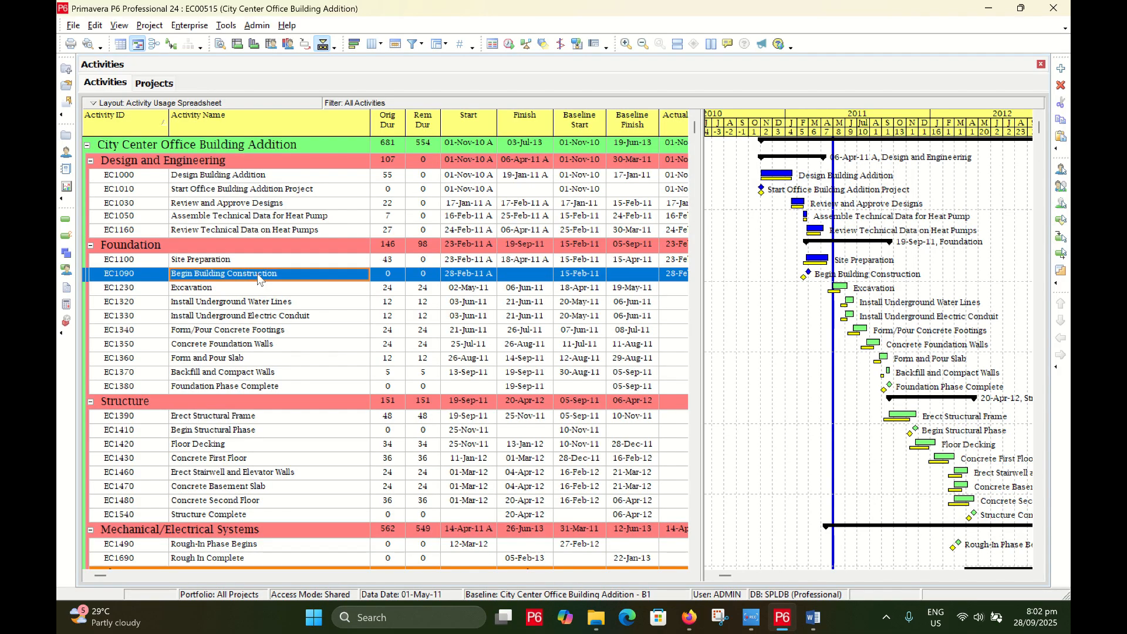
left_click(243, 291)
left_click(245, 277)
left_click(240, 263)
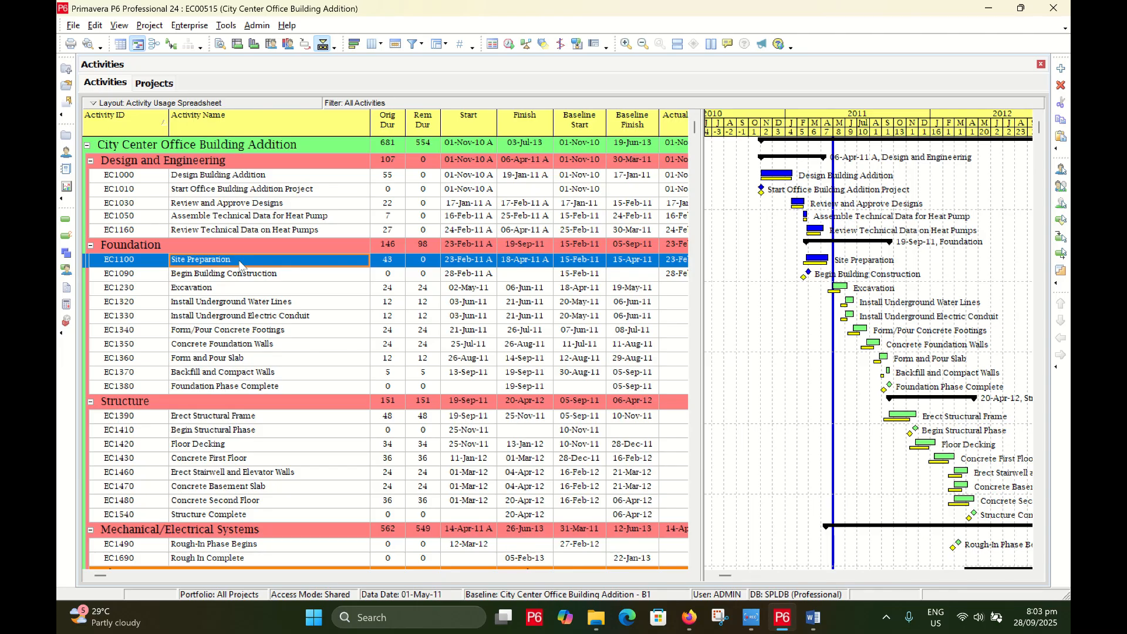
left_click(240, 276)
left_click(238, 261)
left_click(242, 280)
left_click(241, 262)
left_click(596, 628)
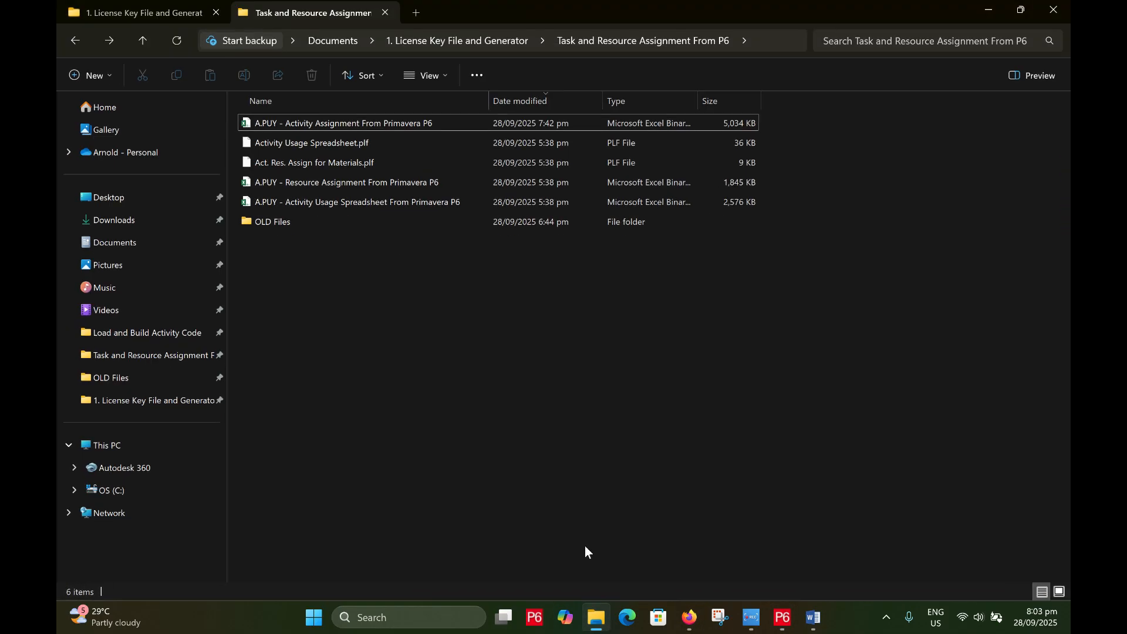
left_click(396, 121)
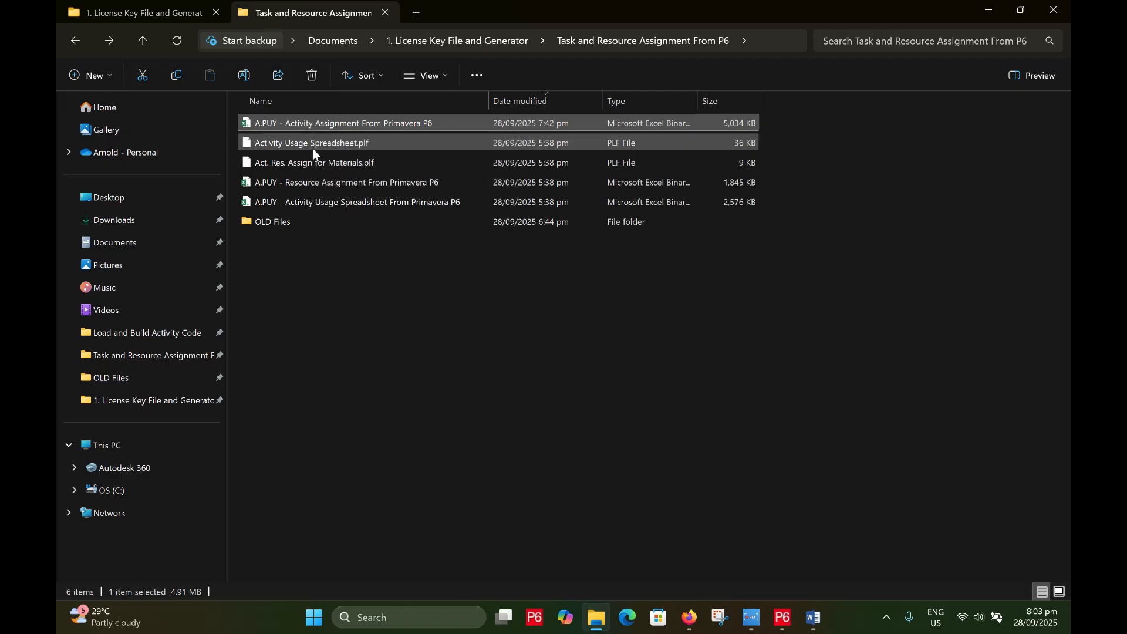
left_click(315, 182)
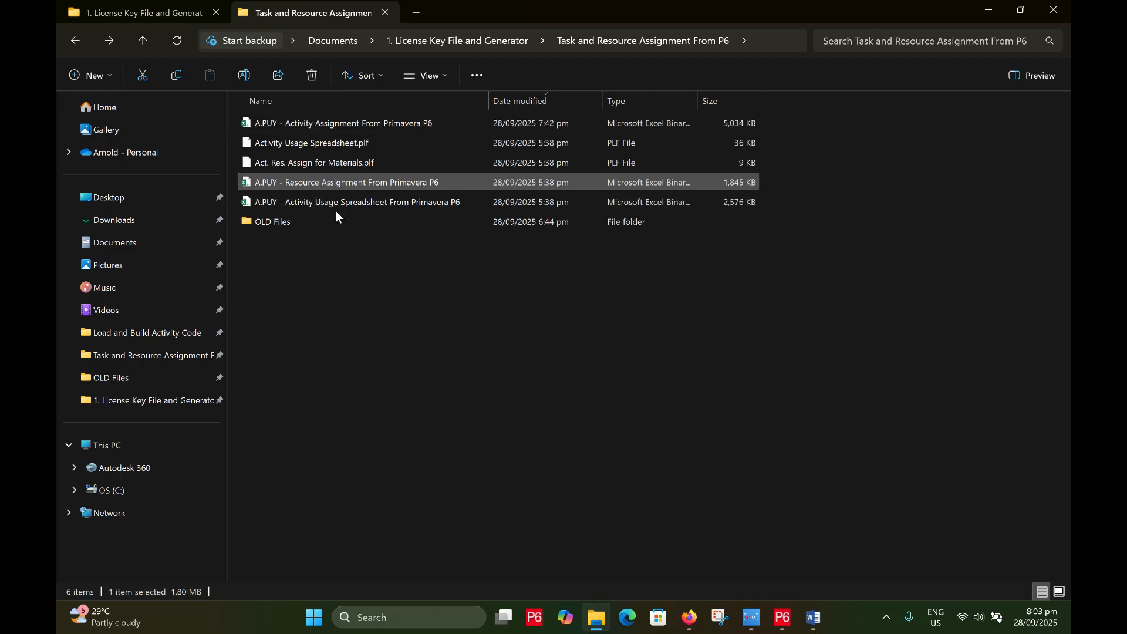
left_click(342, 203)
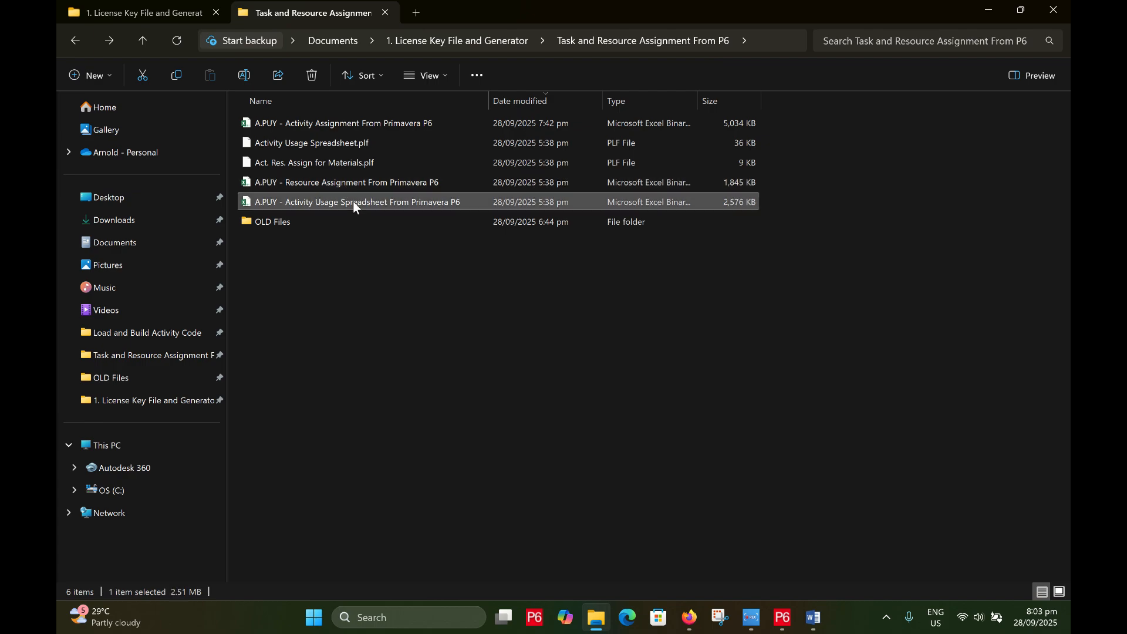
left_click(374, 125)
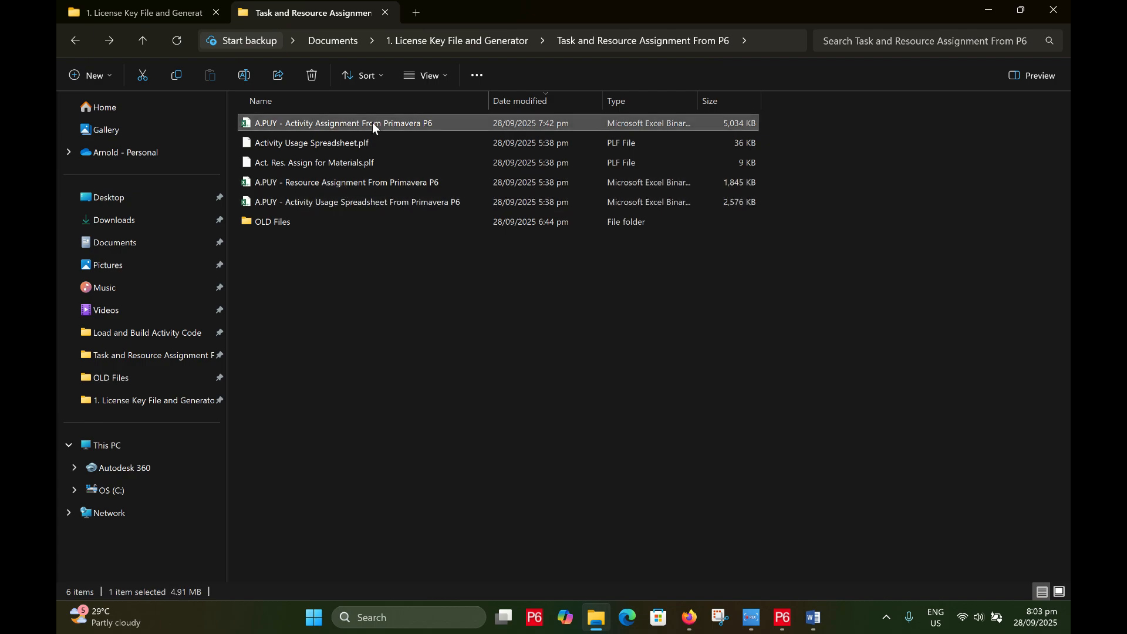
Open the Activity Assignment From Primavera P6 workbook and submit the registered e-mail address
double_click(396, 122)
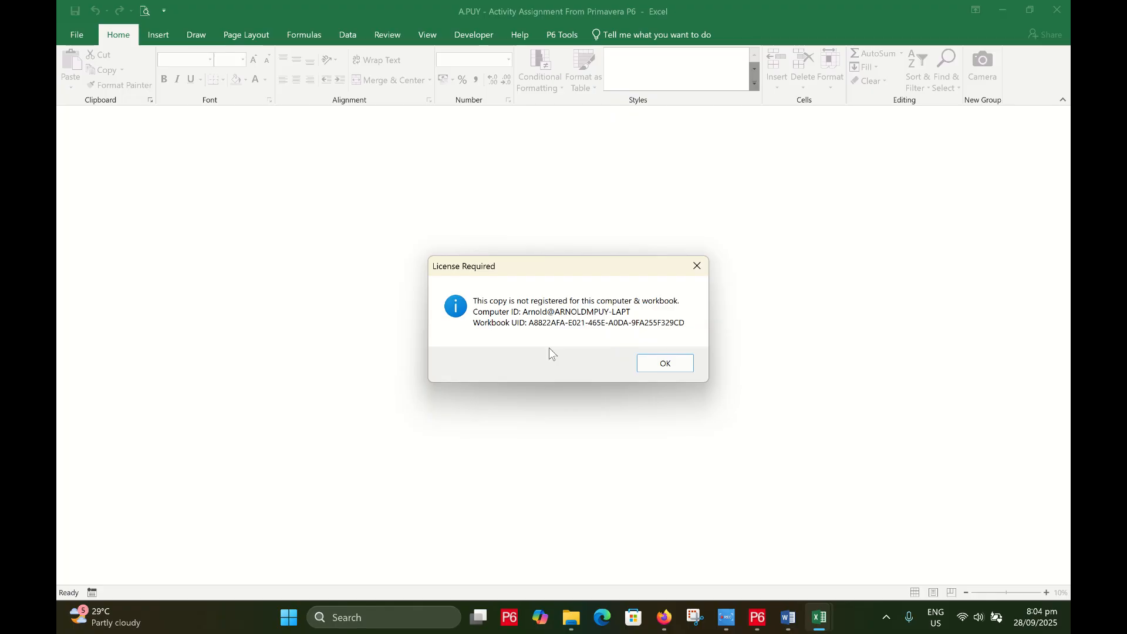
left_click(665, 365)
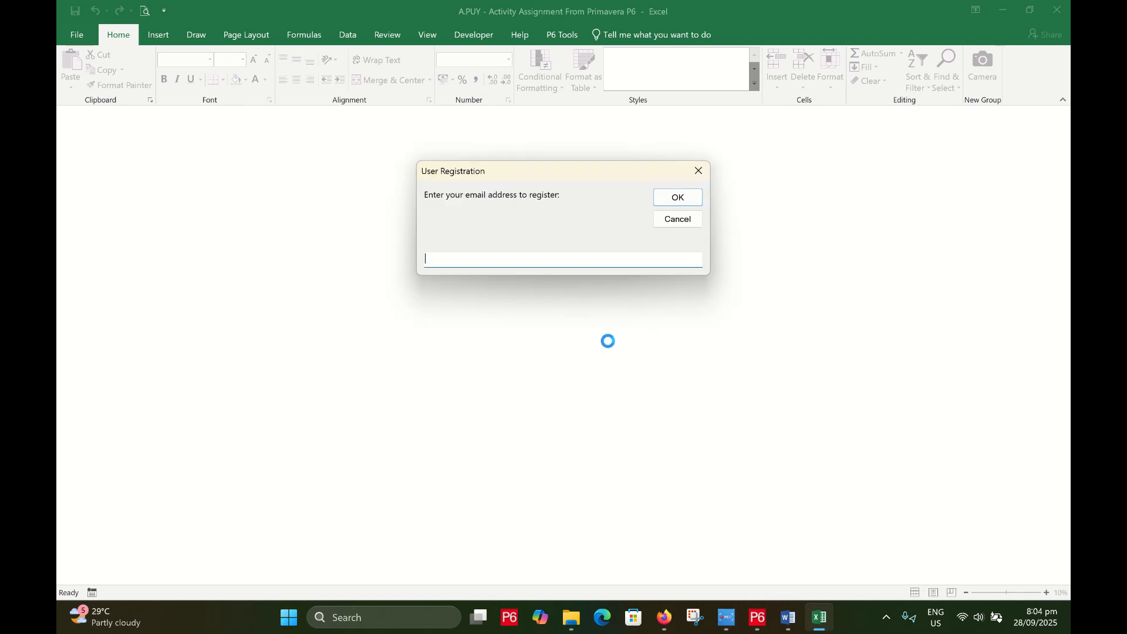
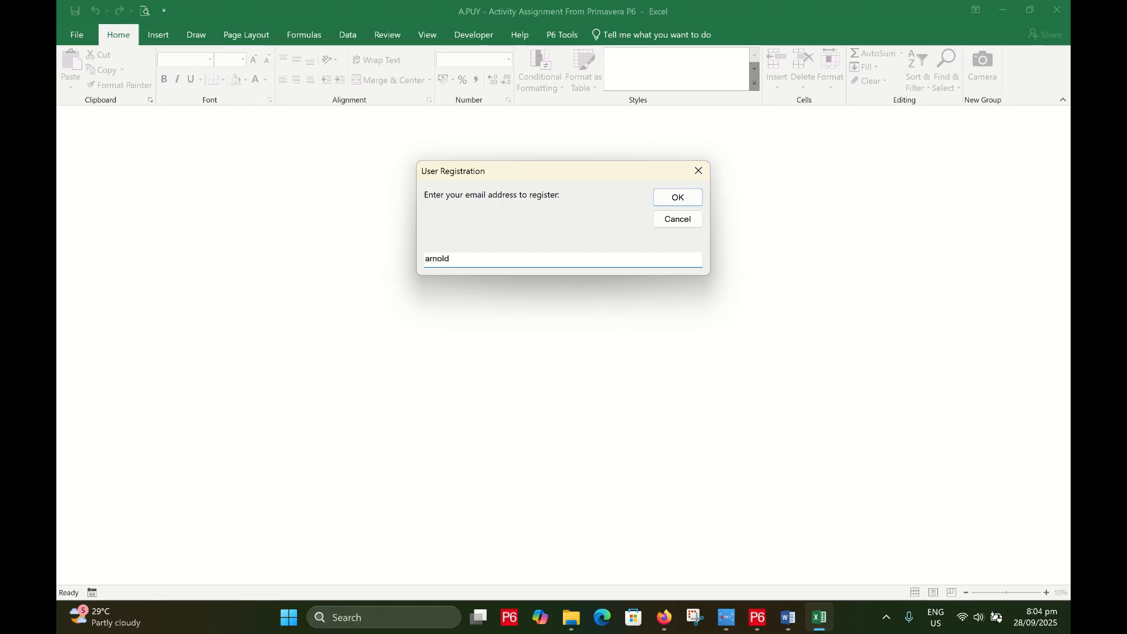
key("Return")
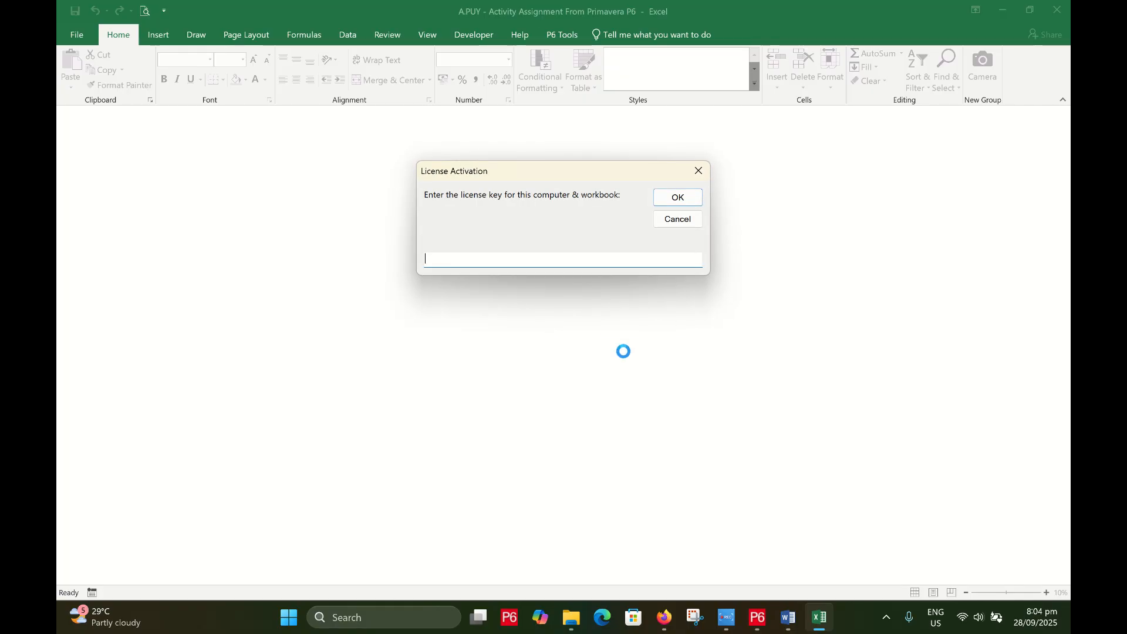
Copy the licence key from Word and paste it to activate the P6 tools
left_click(789, 617)
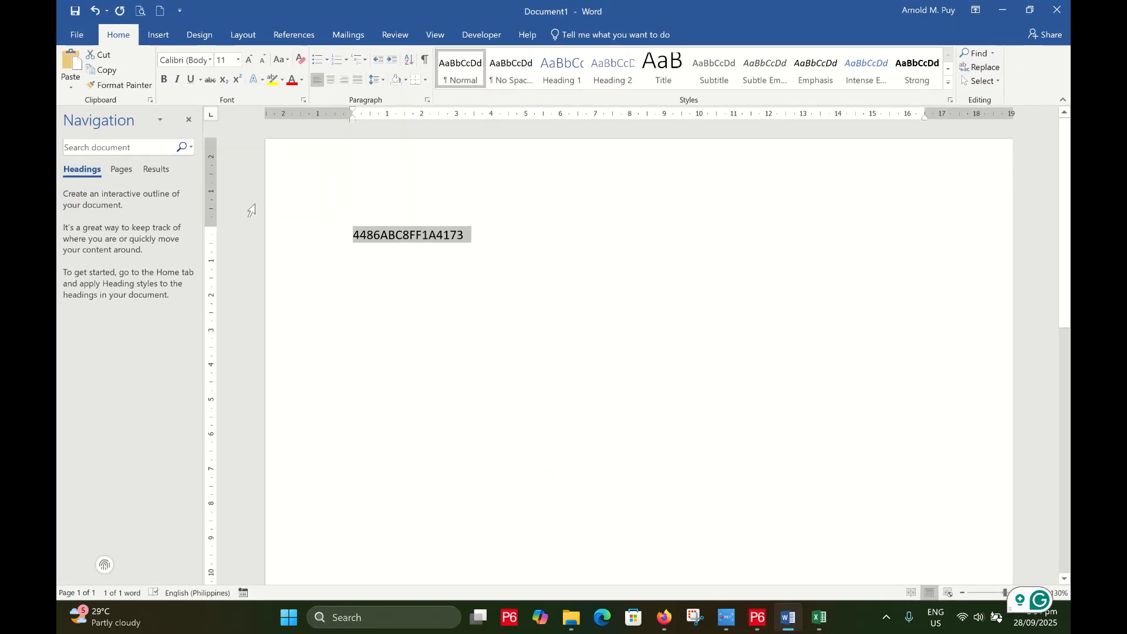
left_click(1030, 10)
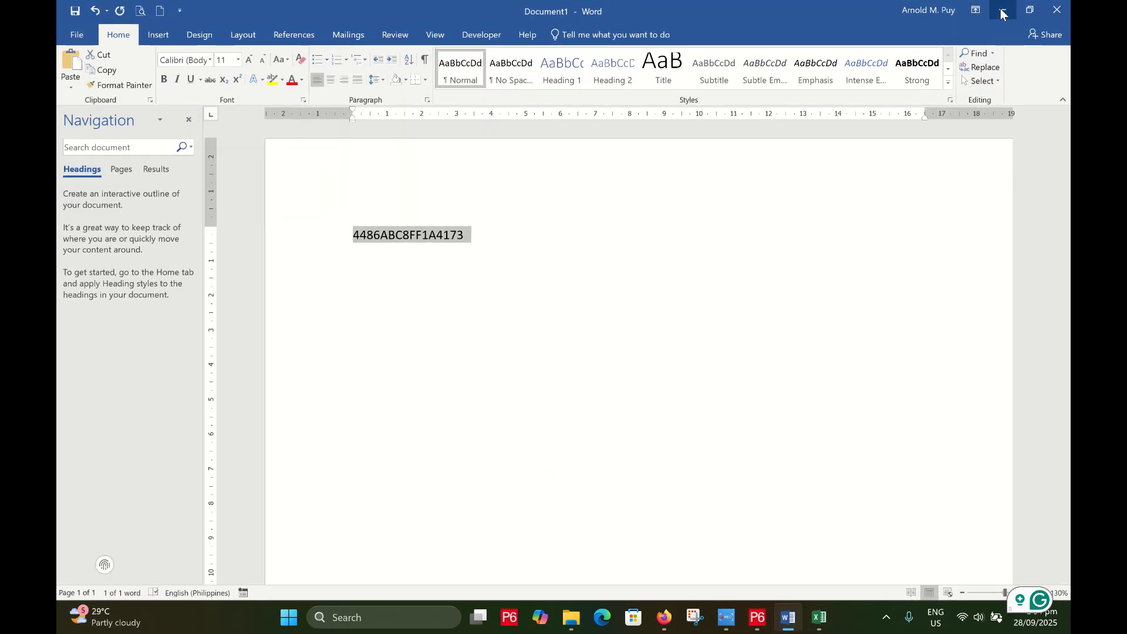
left_click(997, 9)
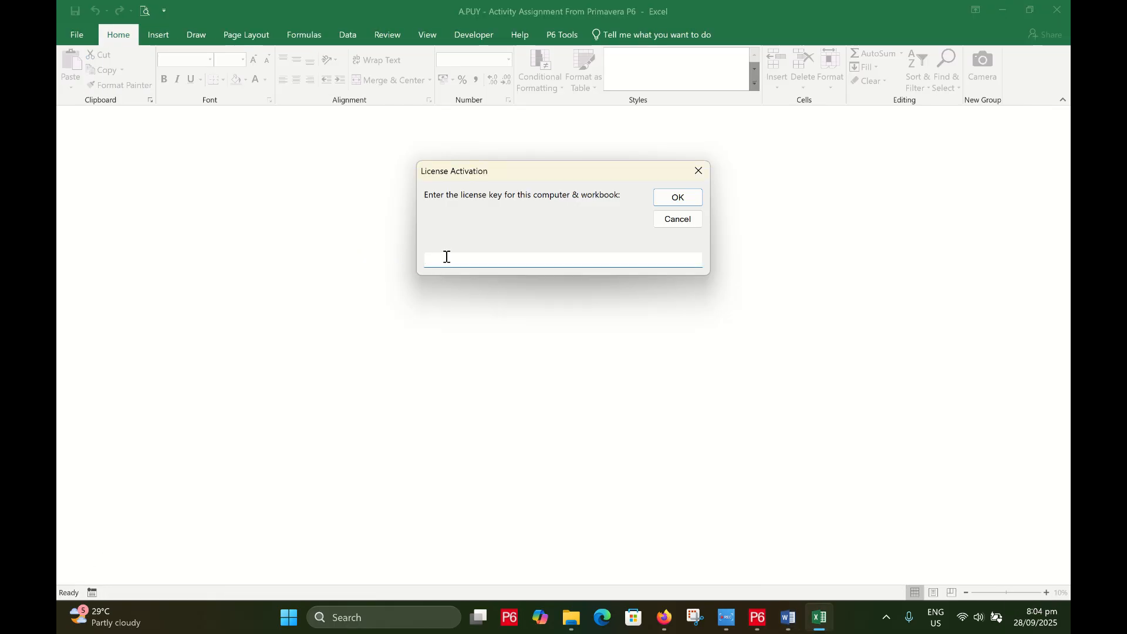
key("ctrl+v")
left_click(678, 197)
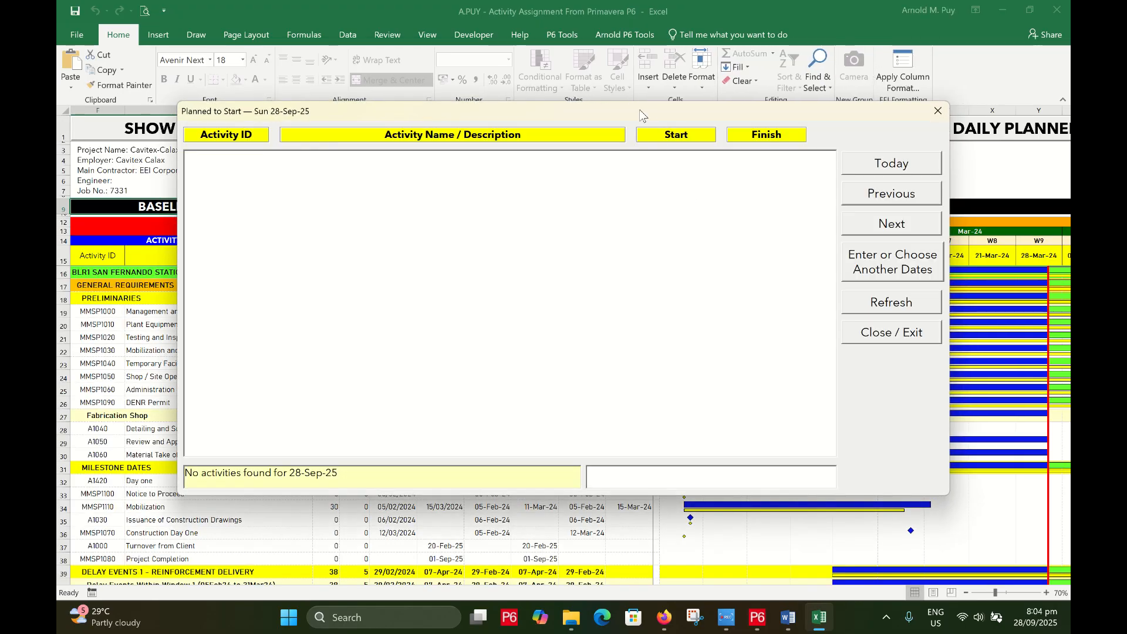
left_click_drag(640, 115, 597, 119)
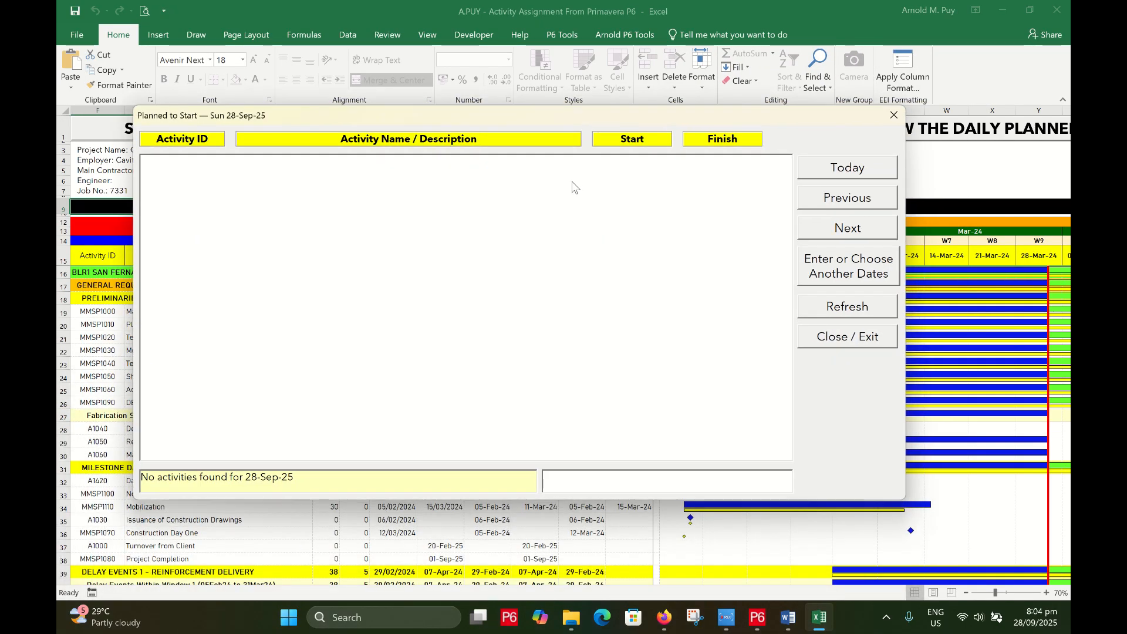
left_click_drag(374, 114, 447, 169)
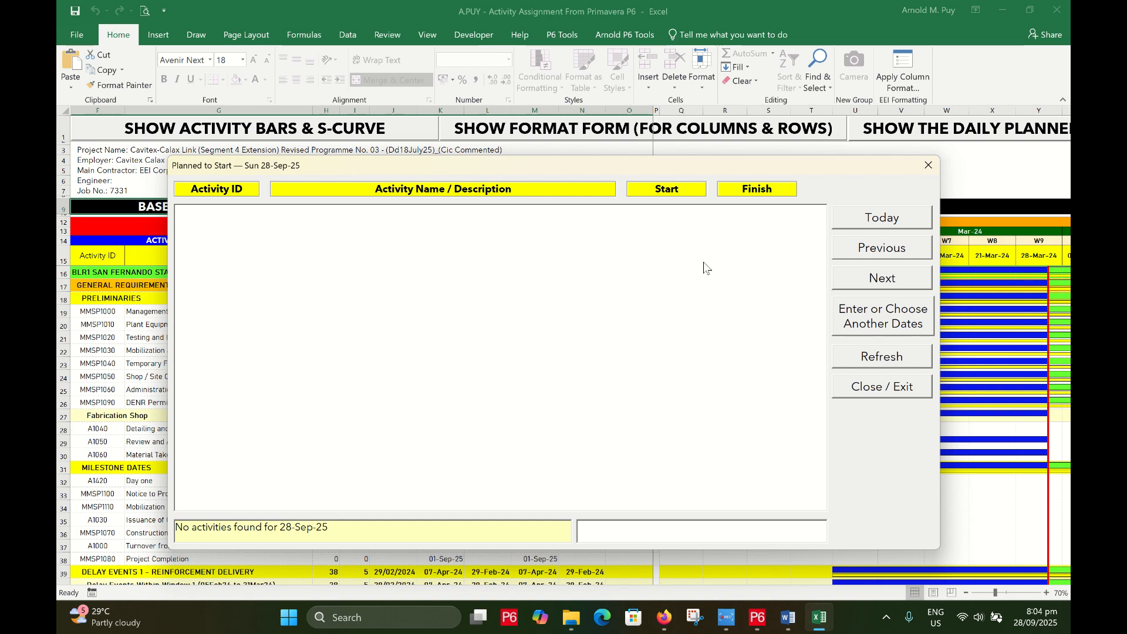
left_click_drag(543, 170, 527, 149)
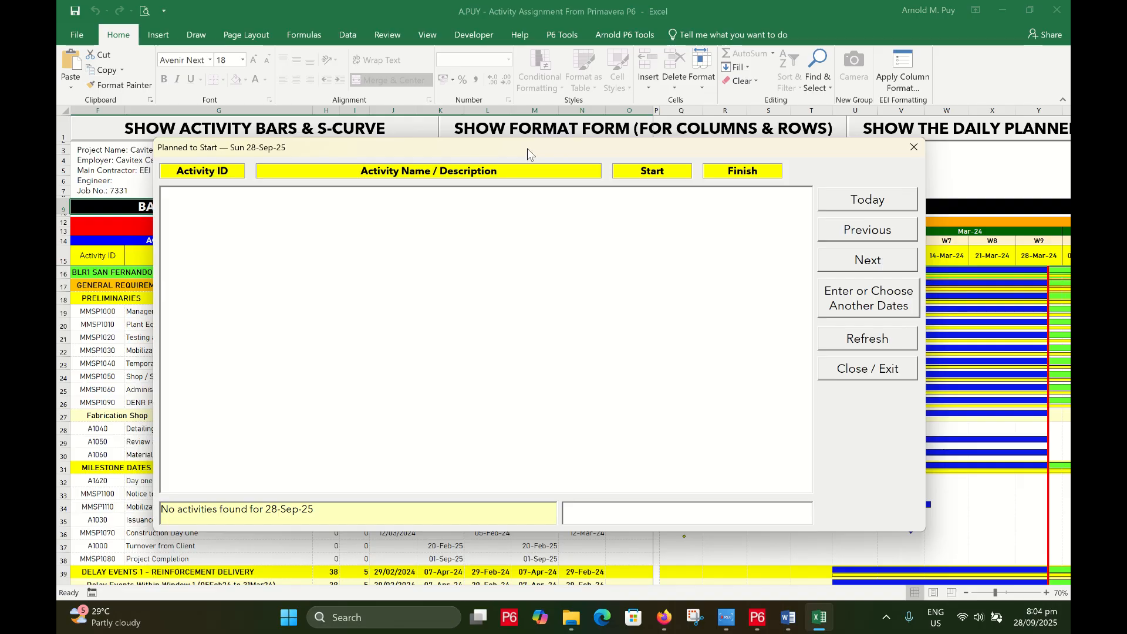
left_click_drag(528, 149, 629, 172)
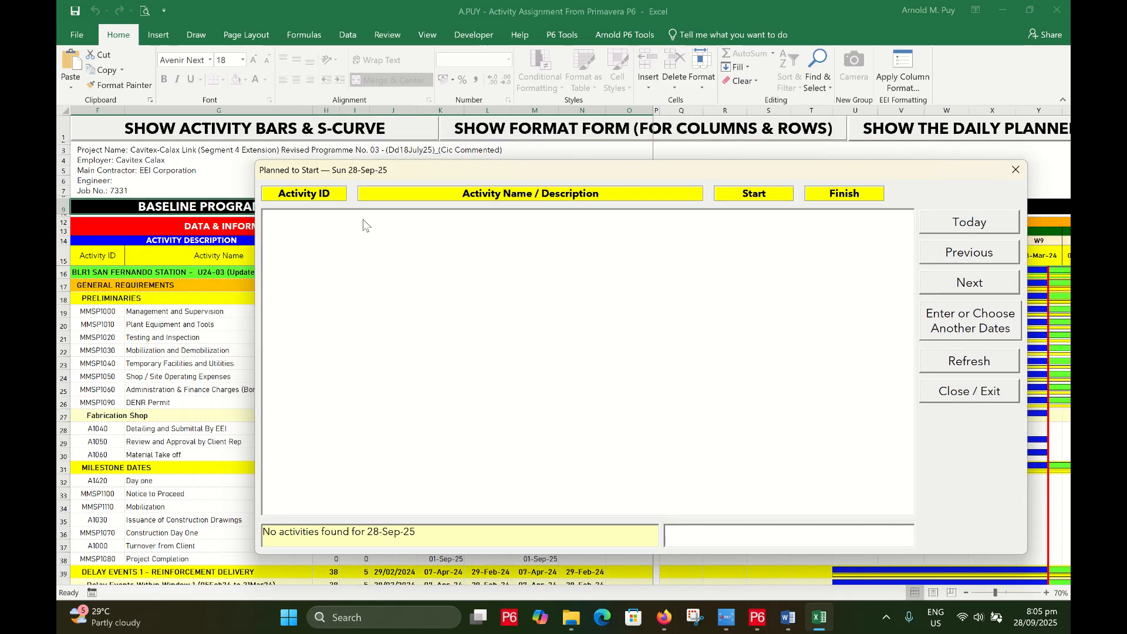
left_click_drag(393, 173, 265, 150)
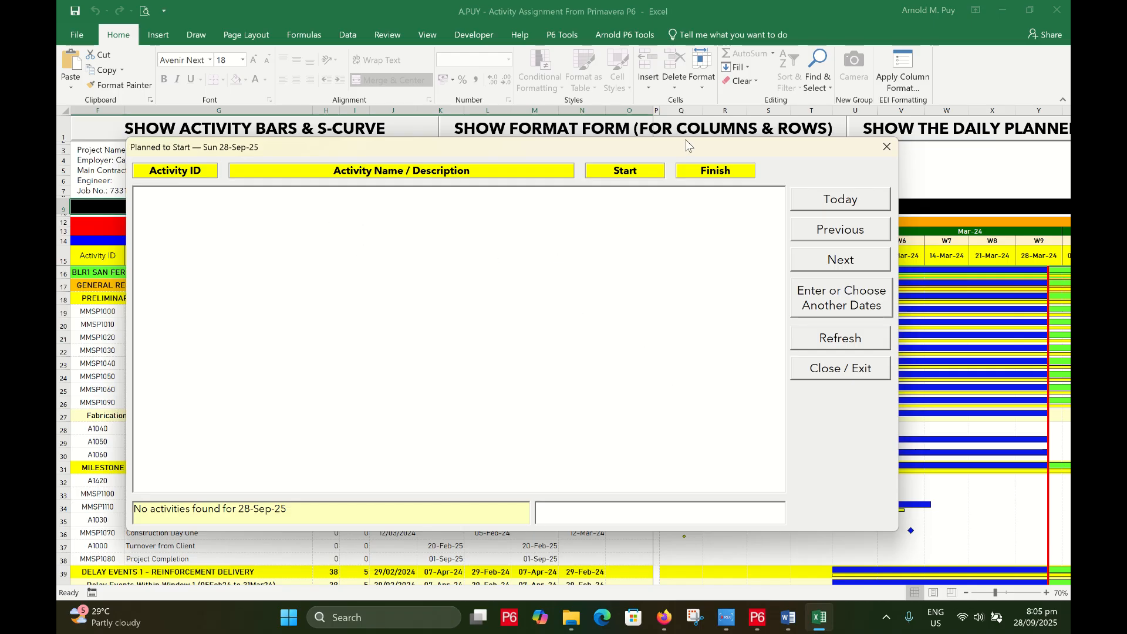
left_click_drag(683, 151, 657, 181)
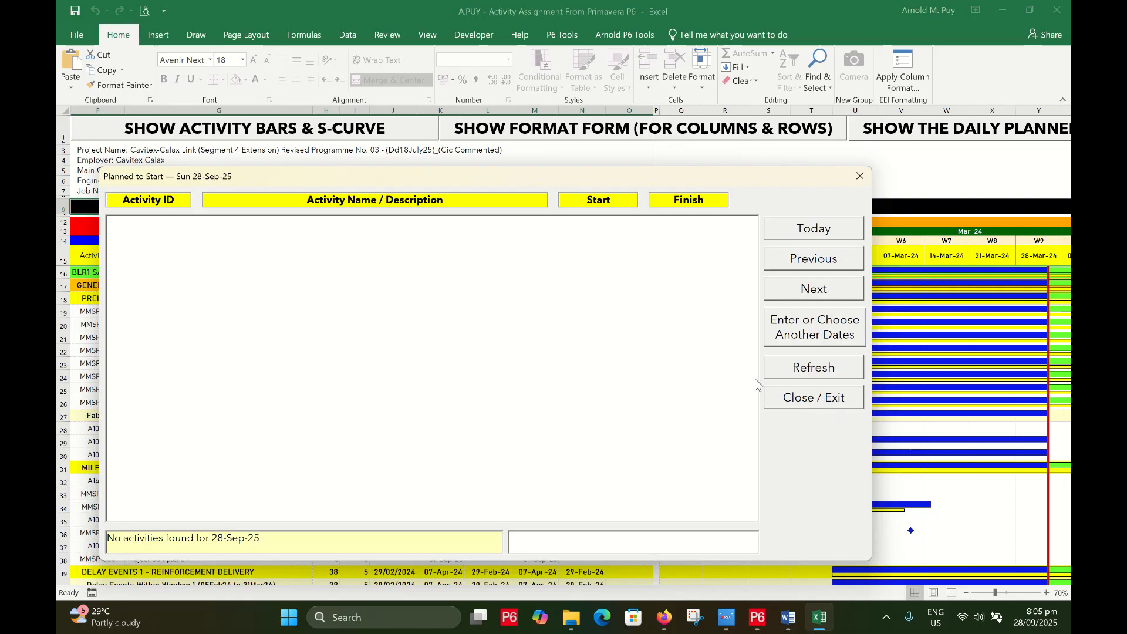
left_click(757, 622)
left_click(757, 625)
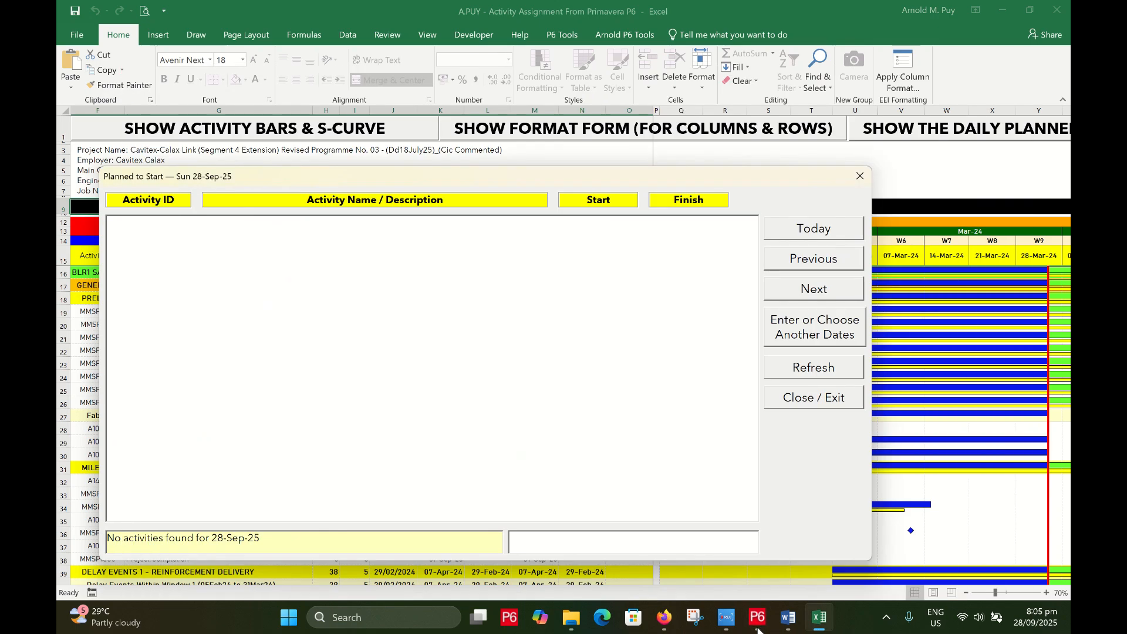
left_click_drag(548, 177, 621, 161)
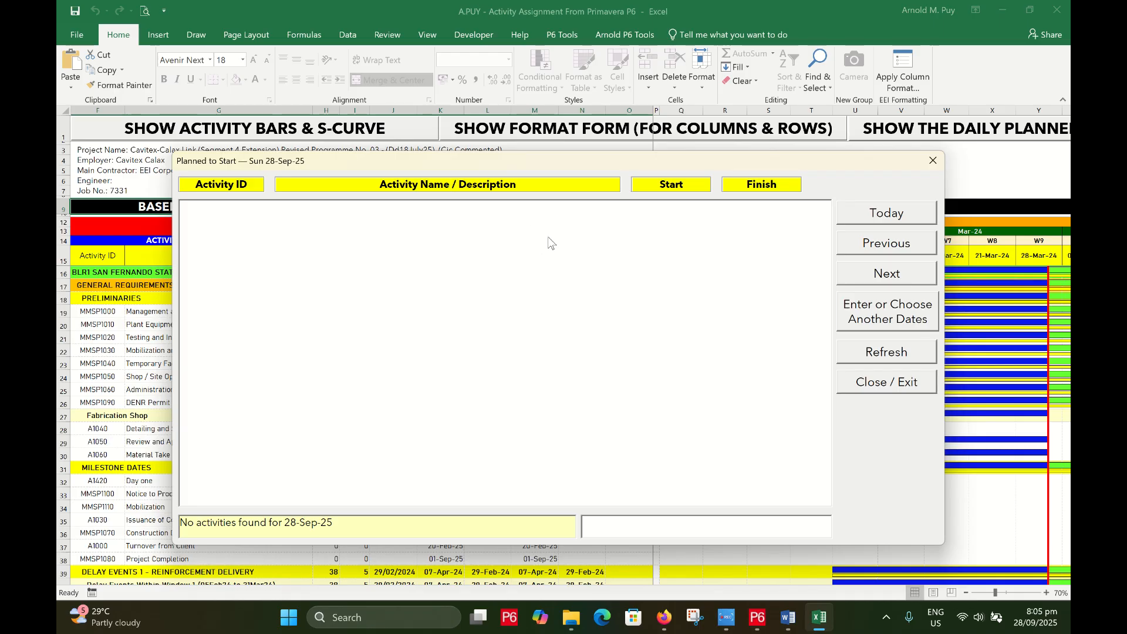
left_click(896, 384)
left_click(294, 366)
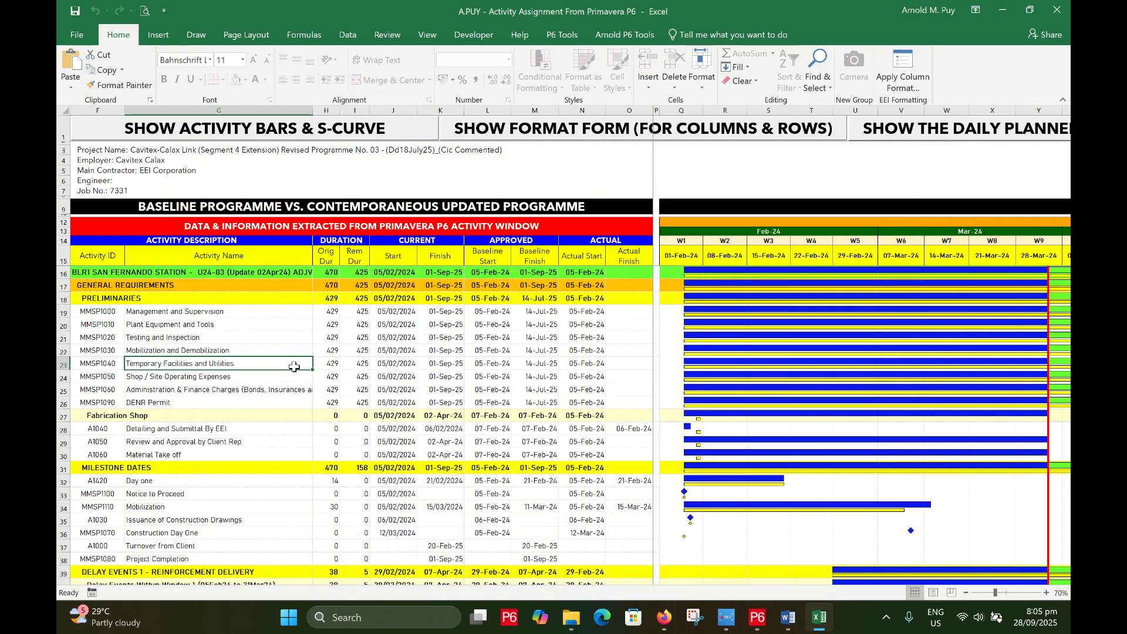
Check the current and baseline start date cells in the Excel sheet
left_click(380, 349)
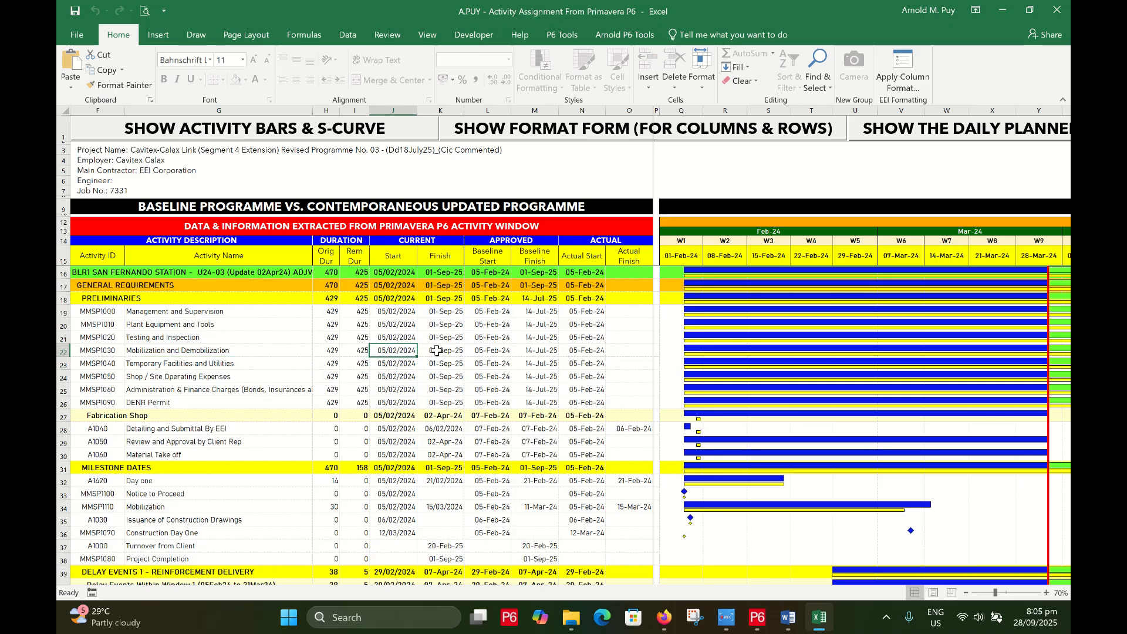
scroll(452, 382, "down", 3)
scroll(455, 387, "up", 3)
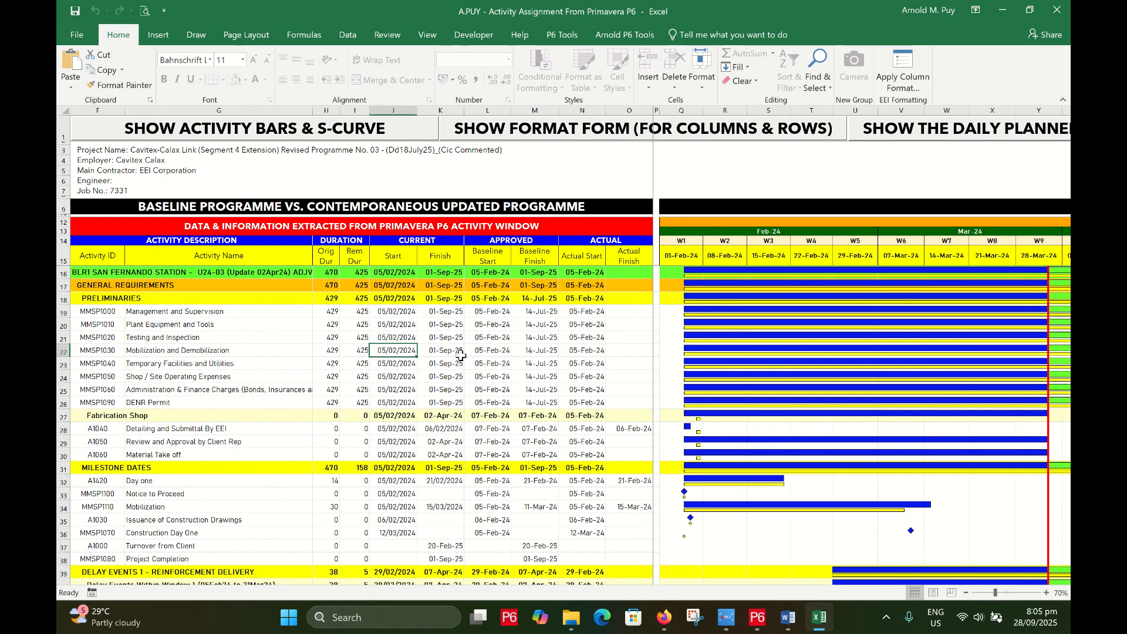
left_click(495, 311)
scroll(495, 368, "down", 6)
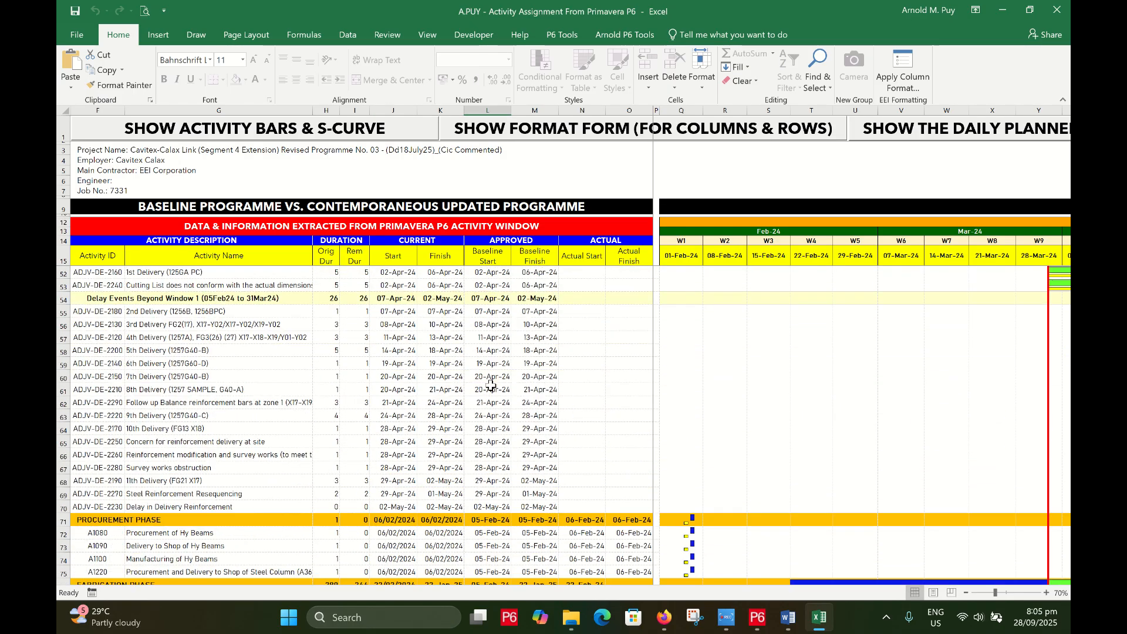
scroll(485, 432, "up", 6)
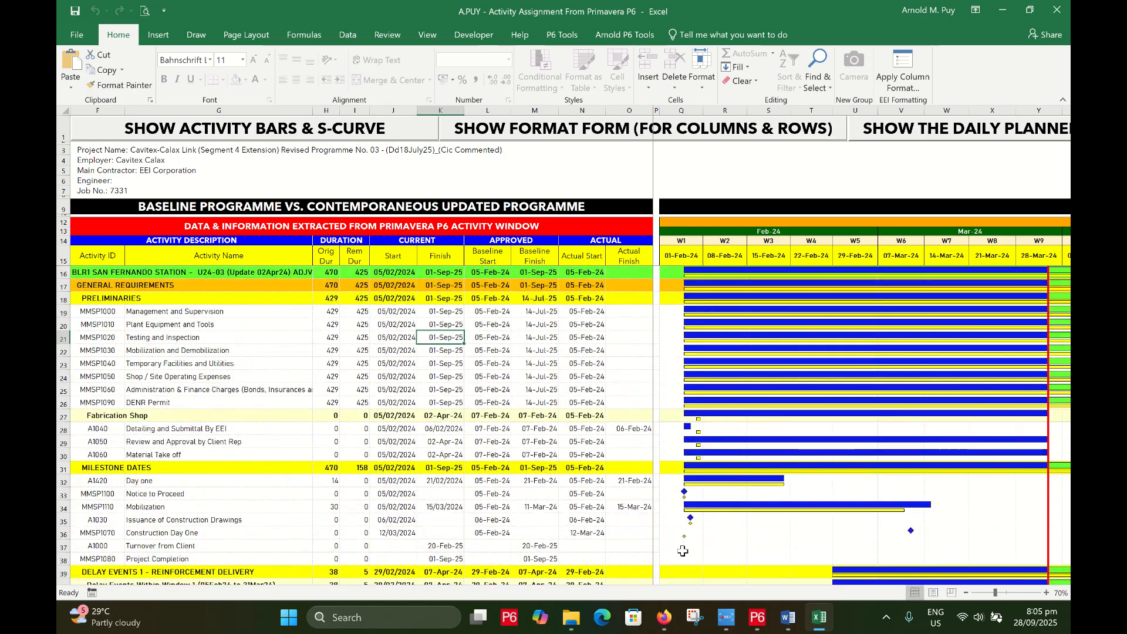
In P6, select the project start activity and widen the table toward the Actual Start and Finish columns
left_click(758, 616)
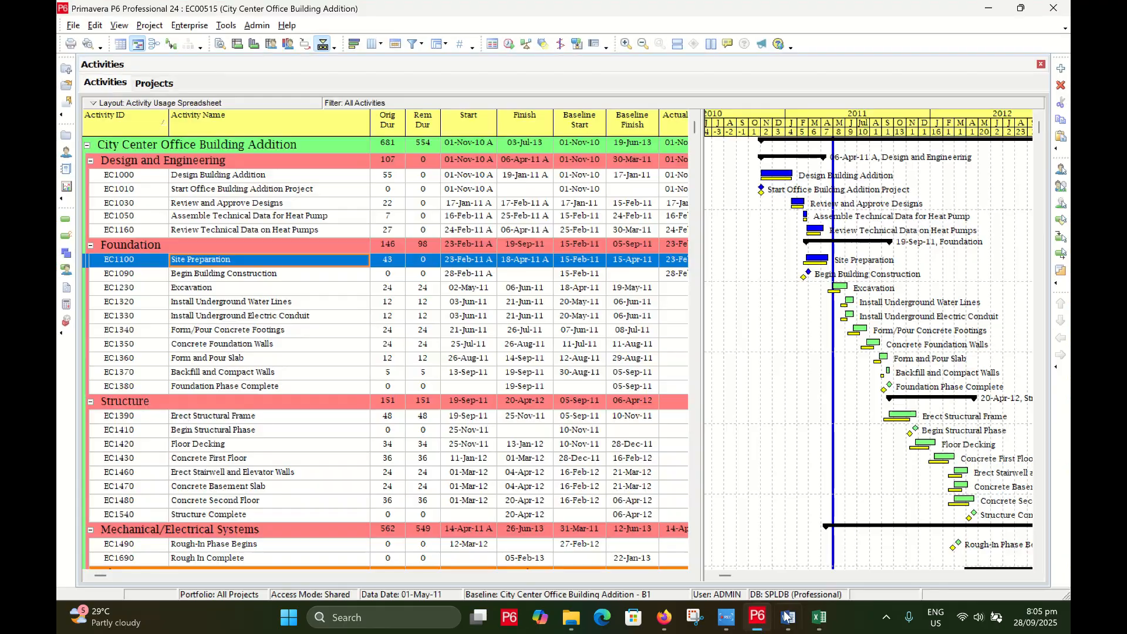
left_click(242, 191)
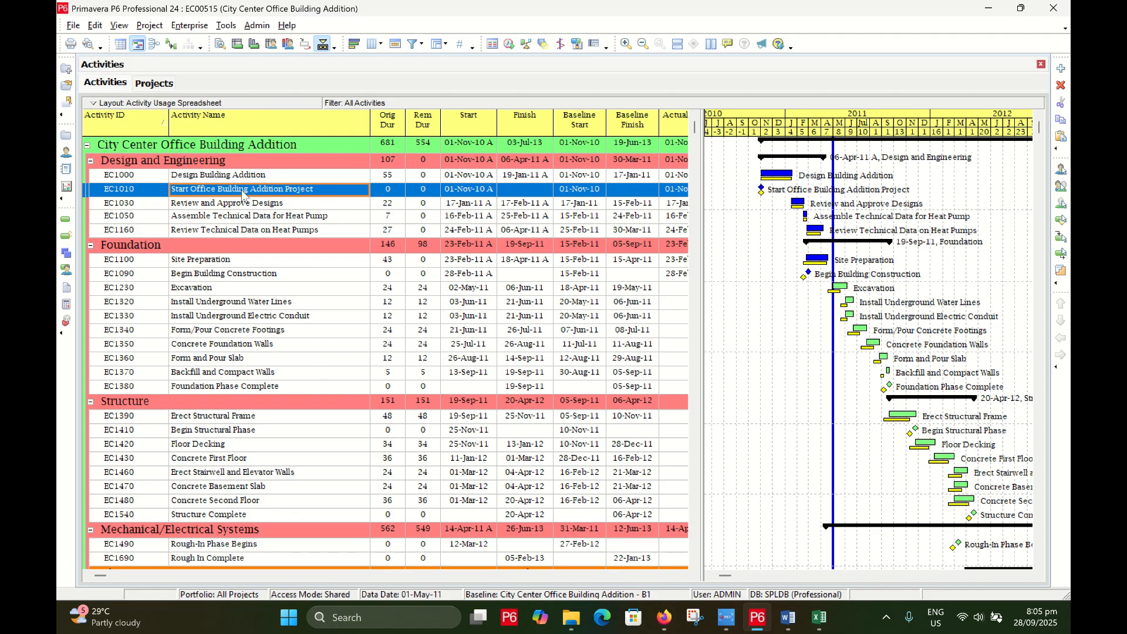
left_click(991, 13)
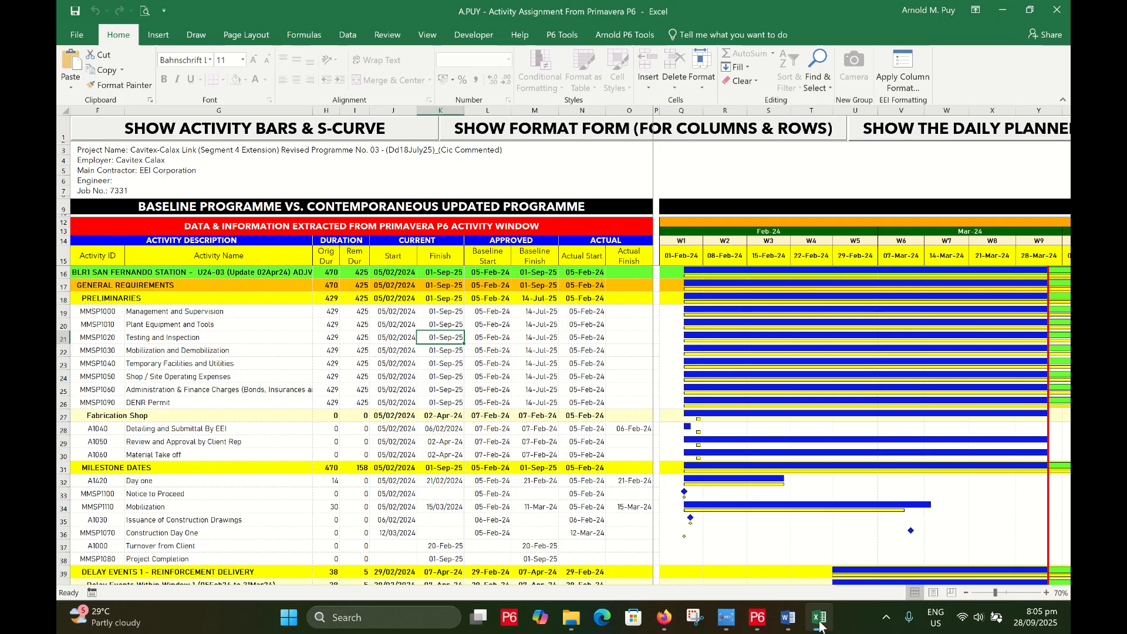
left_click(757, 627)
left_click(391, 203)
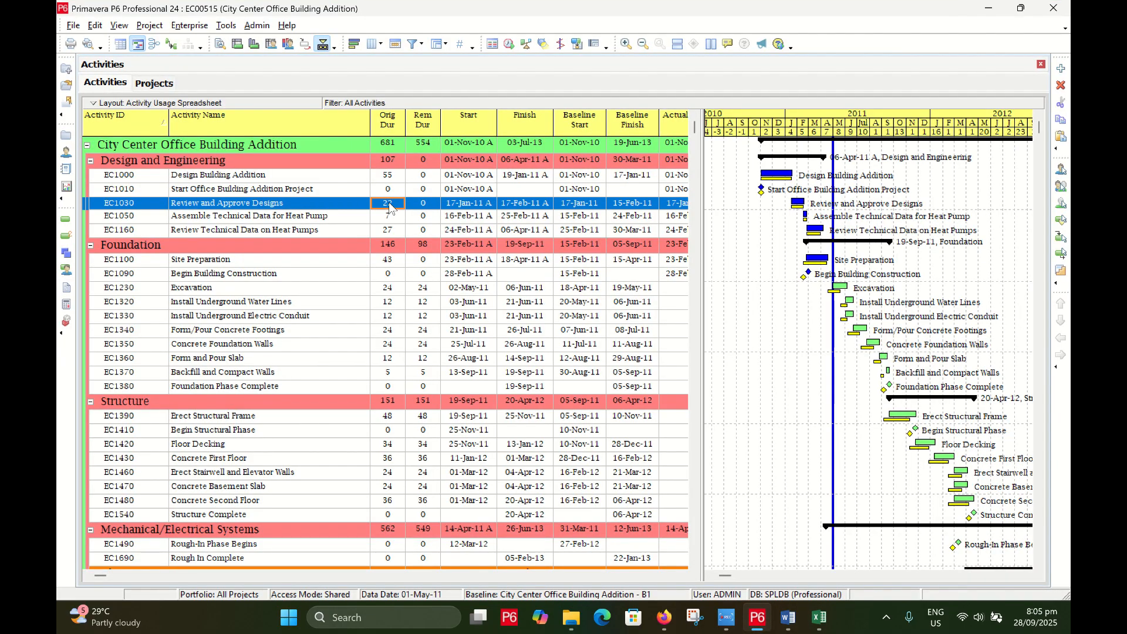
left_click(389, 190)
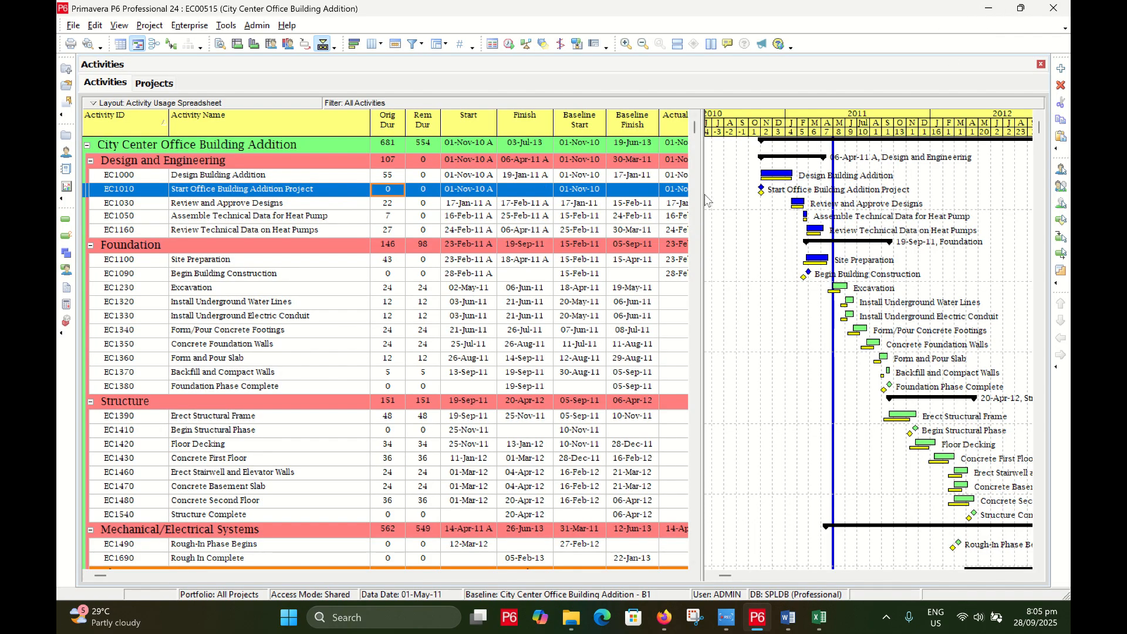
left_click_drag(704, 199, 854, 202)
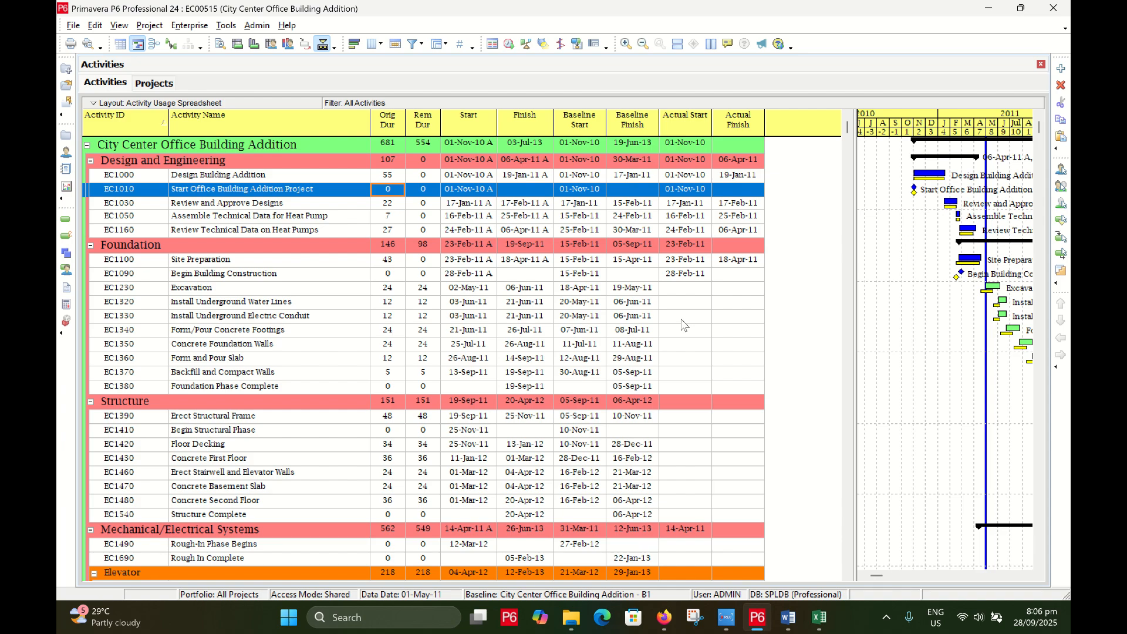
Adjust the table/Gantt split to show Actual Start and Finish, and check EC1000's baseline start
left_click_drag(852, 269, 774, 268)
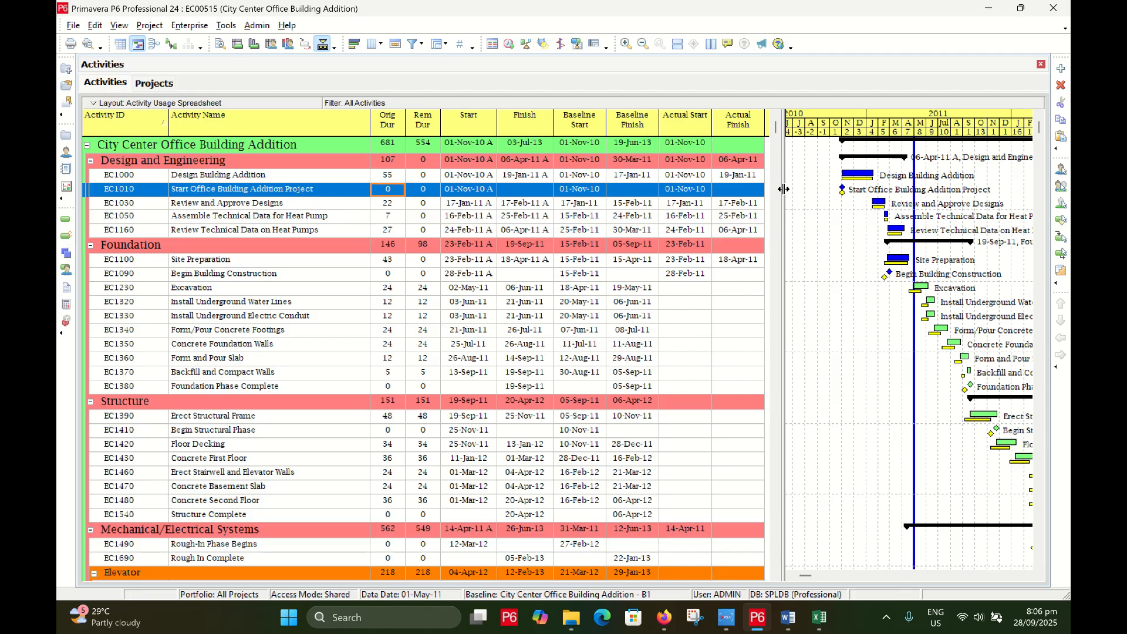
left_click_drag(783, 189, 782, 188)
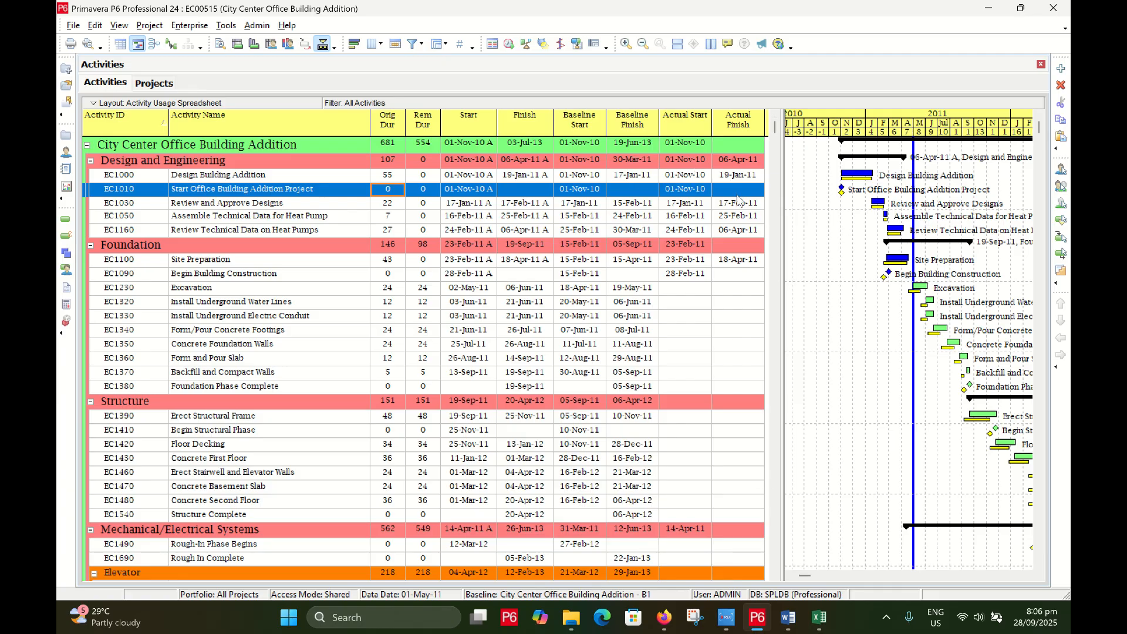
left_click(643, 175)
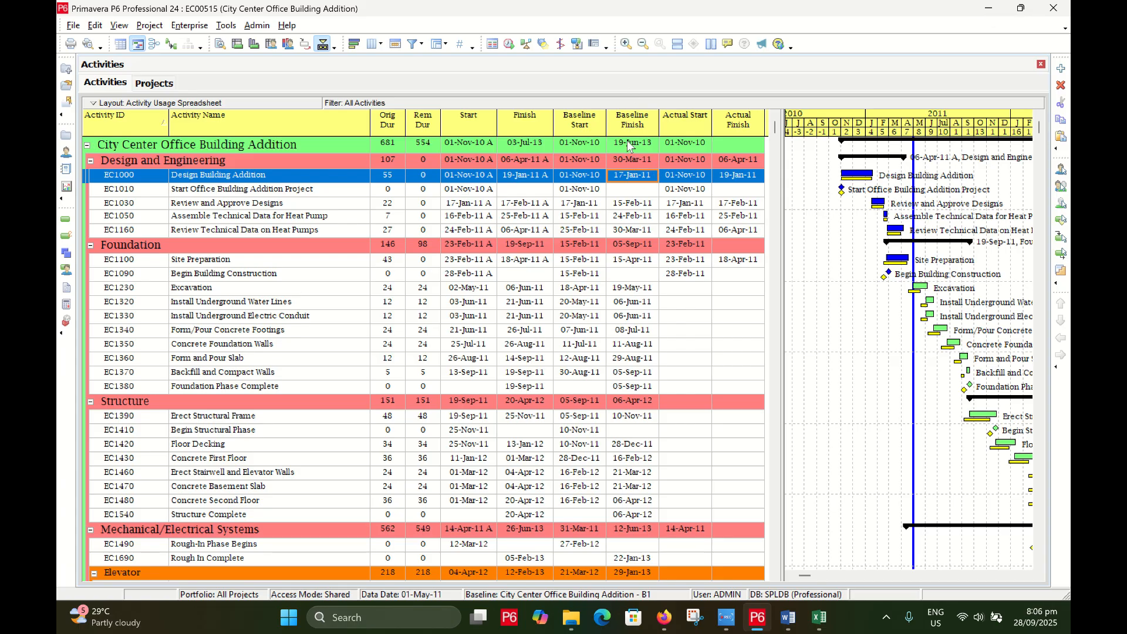
left_click(580, 179)
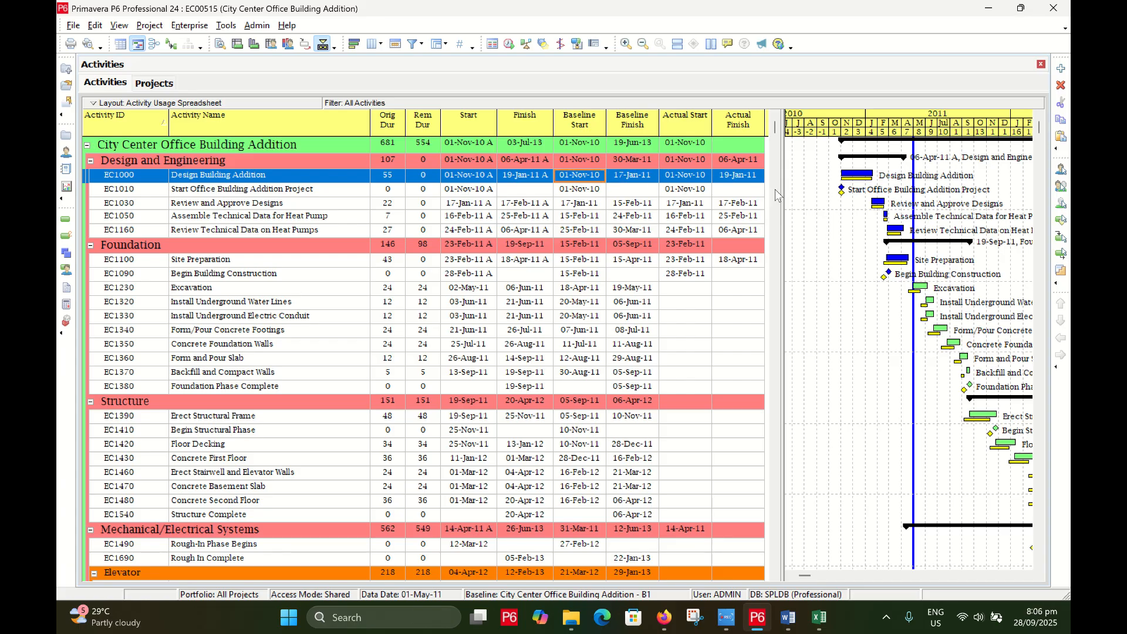
left_click(989, 11)
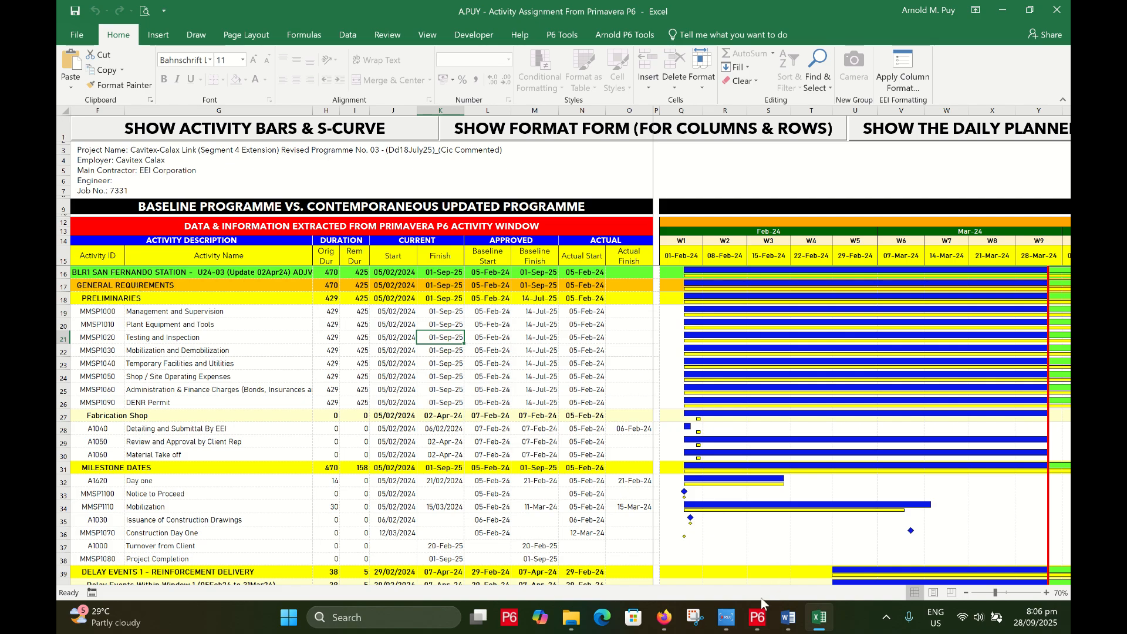
Launch the SHOW ACTIVITY BARS & S-CURVE tools form and move it aside
left_click(757, 616)
left_click(757, 616)
left_click(310, 133)
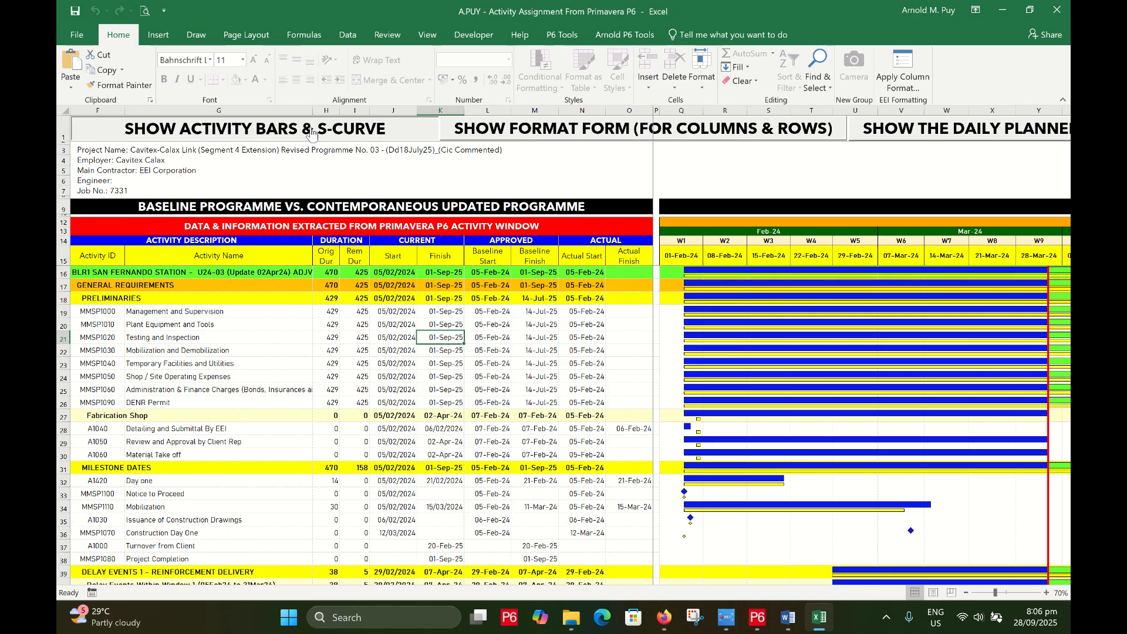
left_click_drag(499, 41, 628, 39)
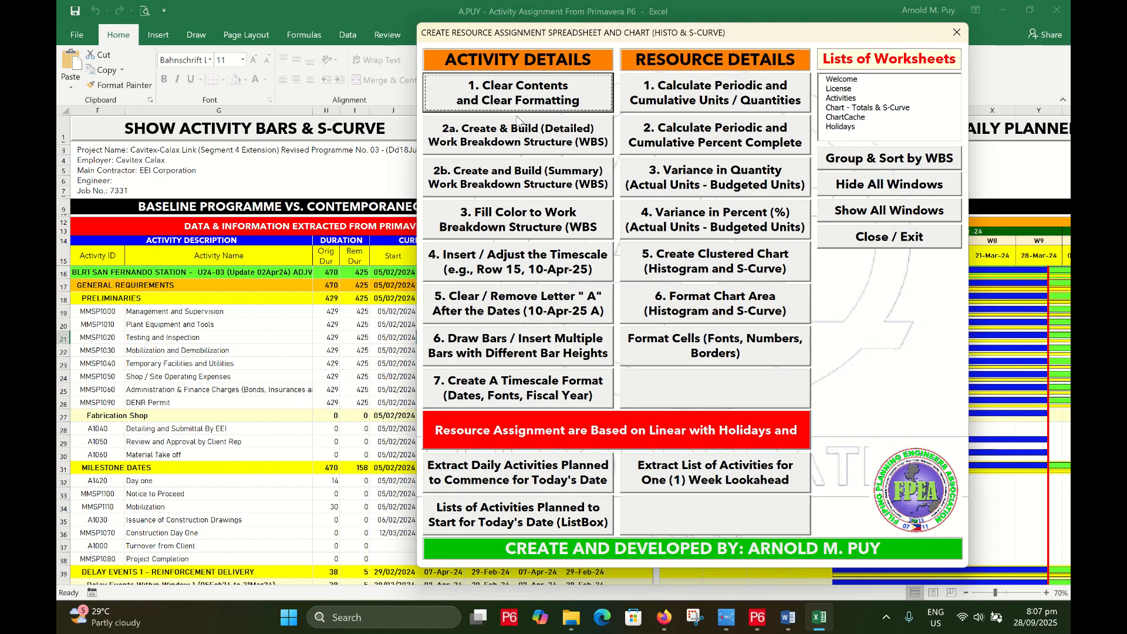
Run '1. Clear Contents and Clear Formatting' to wipe the old activity rows, then switch to P6
mouse_move(537, 41)
left_mouse_down()
mouse_move(875, 290)
mouse_move(425, 205)
mouse_move(421, 70)
mouse_move(437, 19)
mouse_move(486, 18)
mouse_move(530, 39)
left_mouse_up()
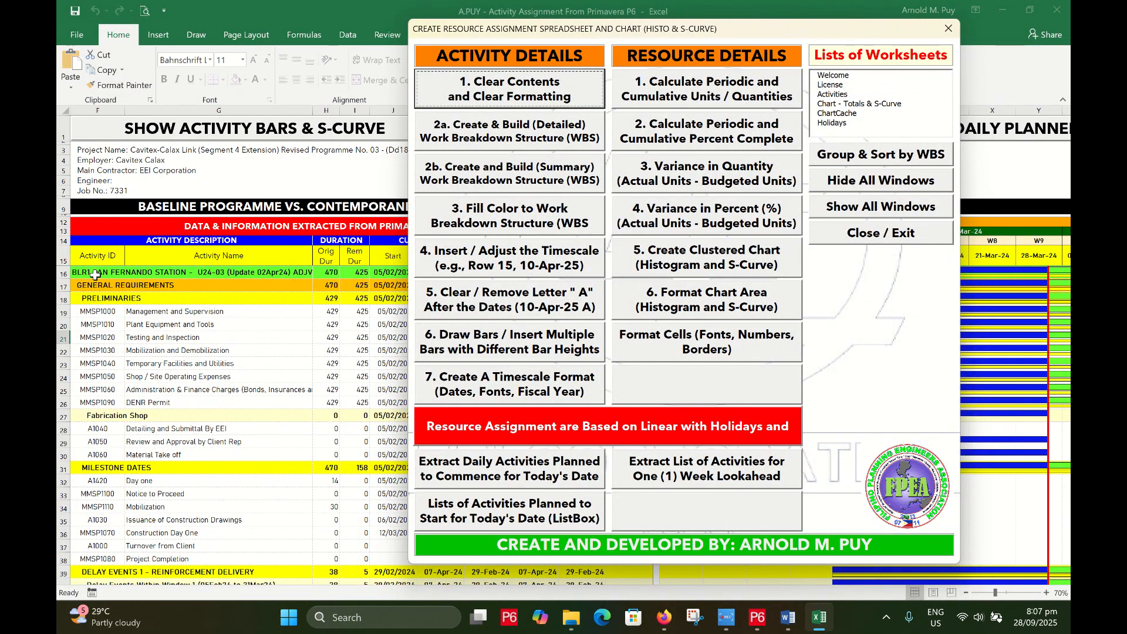
left_click(498, 87)
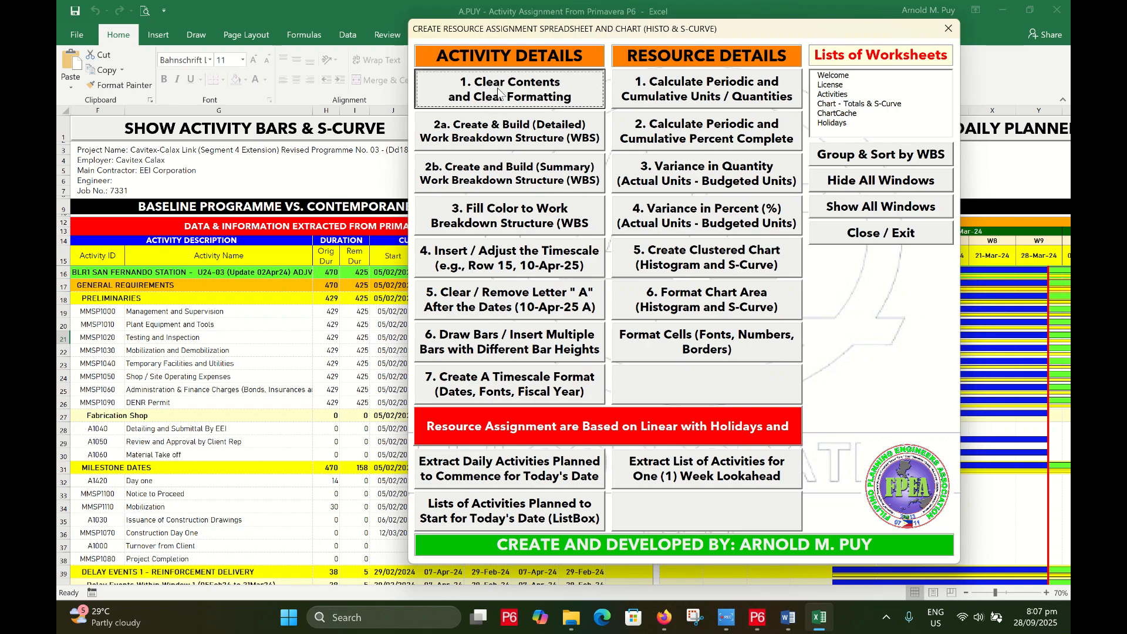
left_click_drag(507, 35, 476, 27)
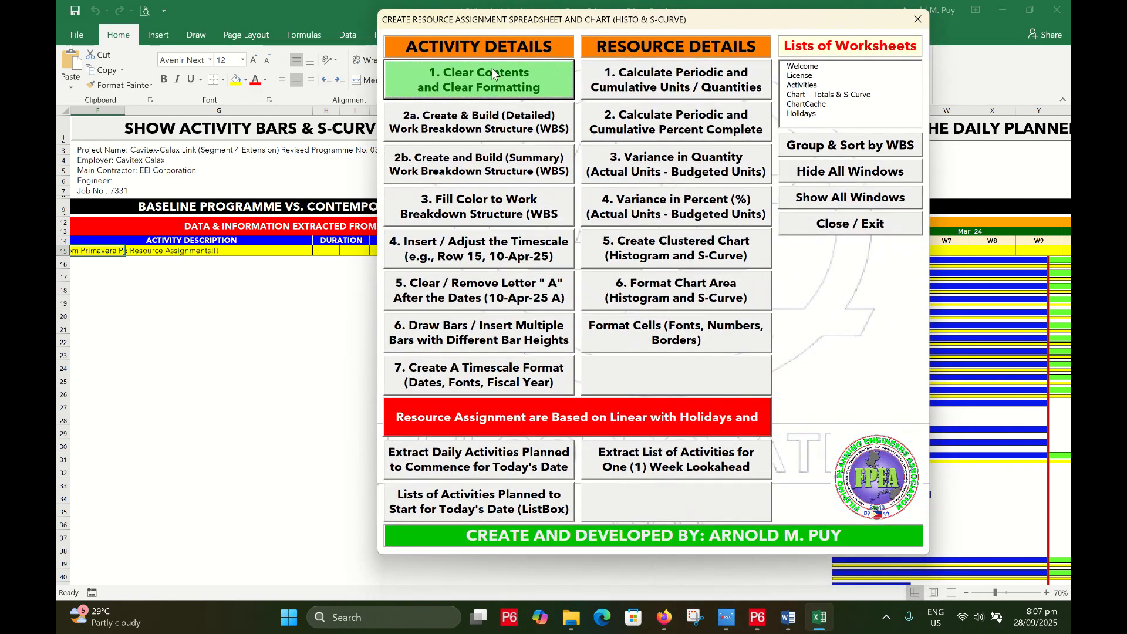
left_click(757, 619)
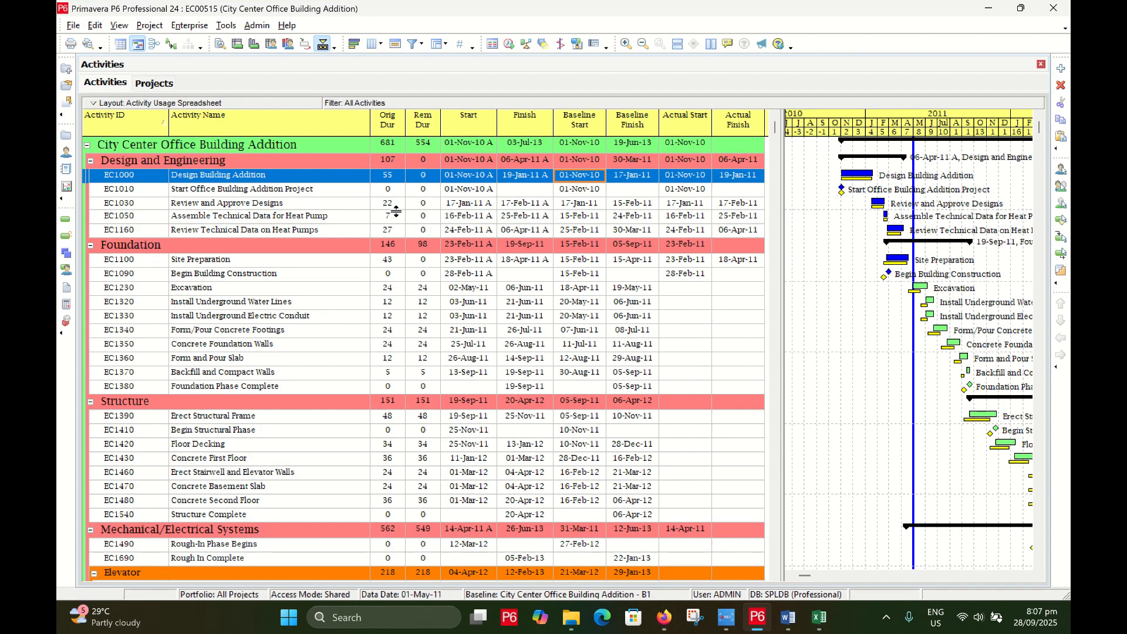
Select all City Center Office Building Addition activities with Ctrl+A and copy them
left_click(231, 190)
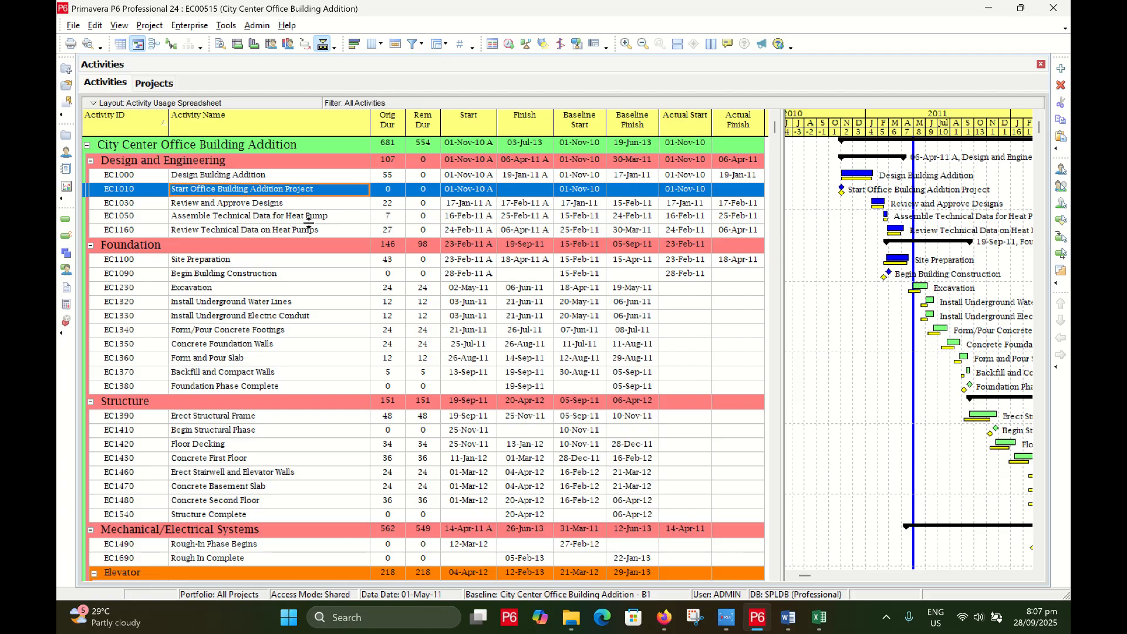
key("ctrl+a")
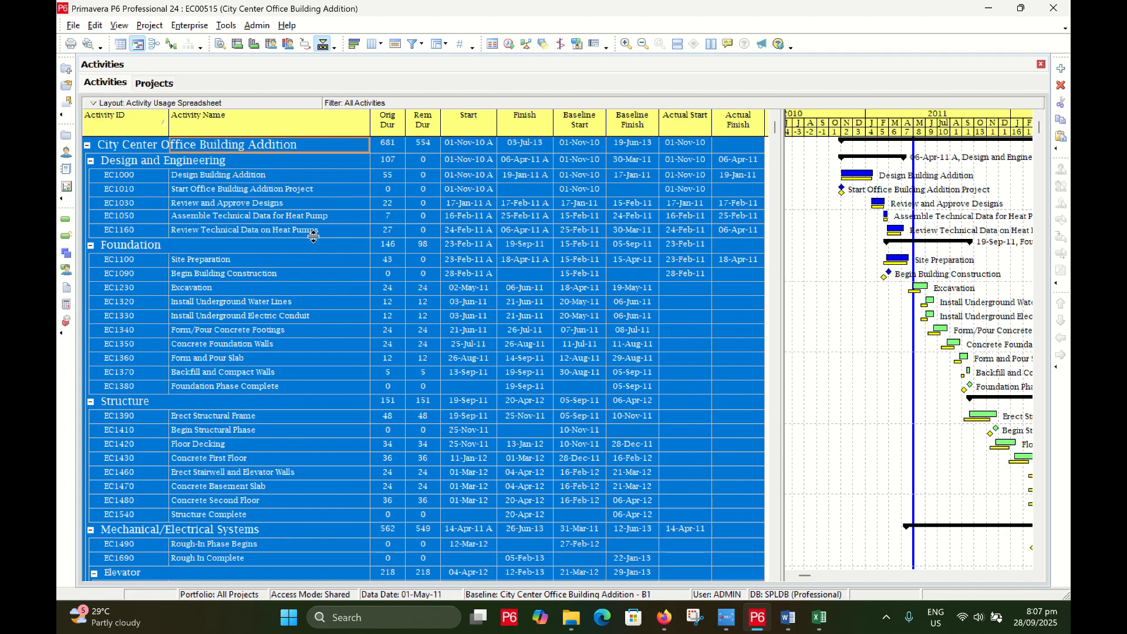
right_click(316, 237)
left_click(350, 287)
left_click(988, 9)
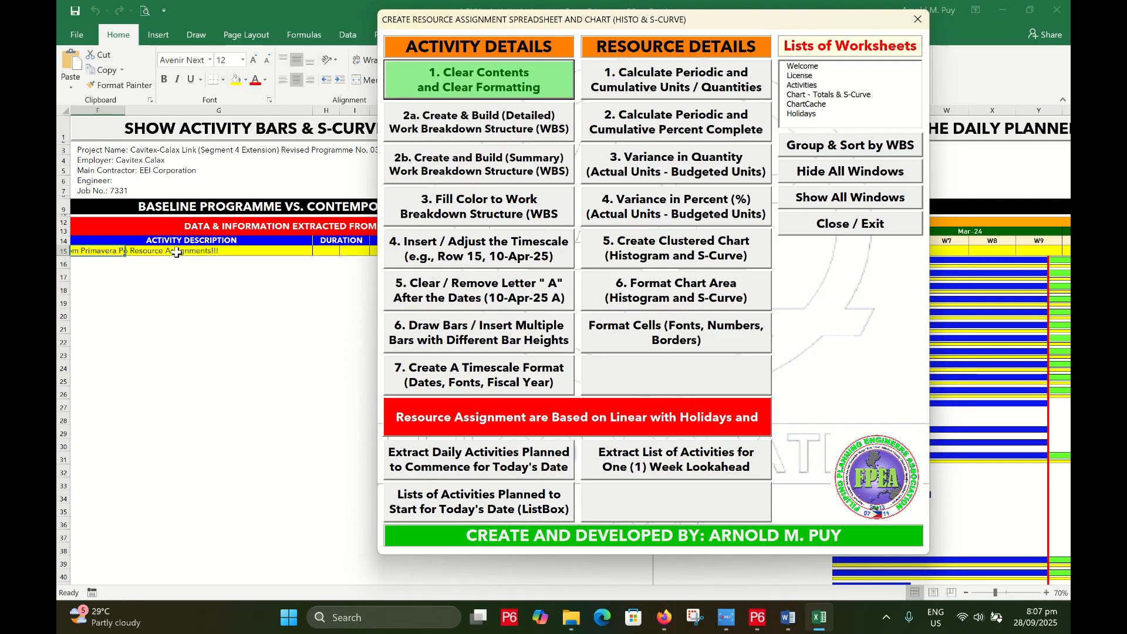
Paste the P6 activities with Home > Paste, check the rows, and shift the tools form left
left_click(99, 250)
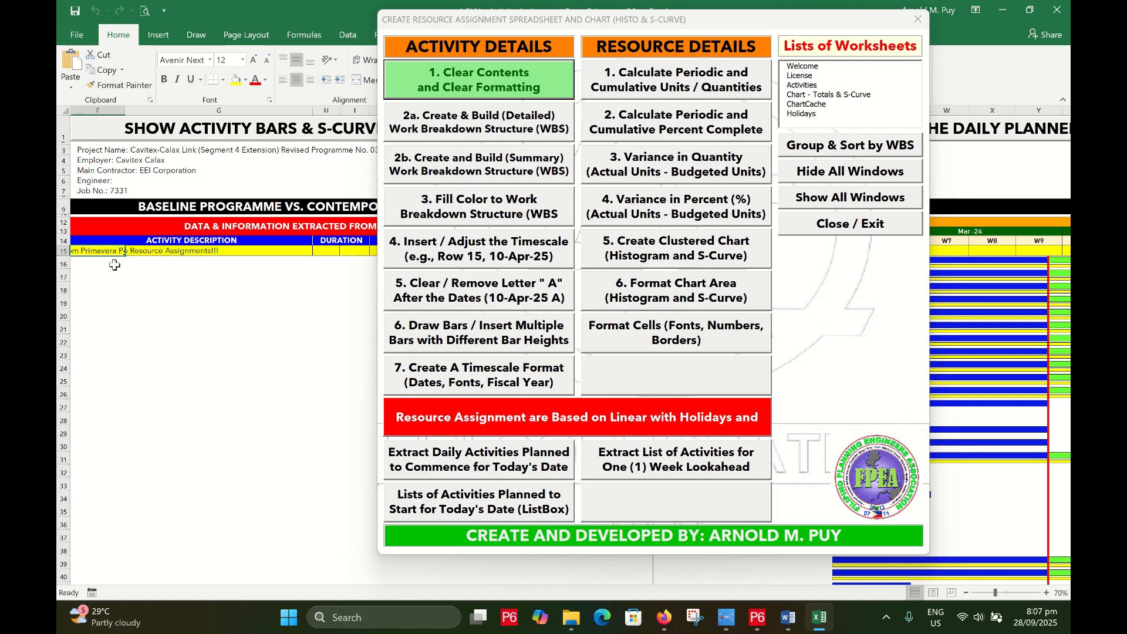
left_click(70, 62)
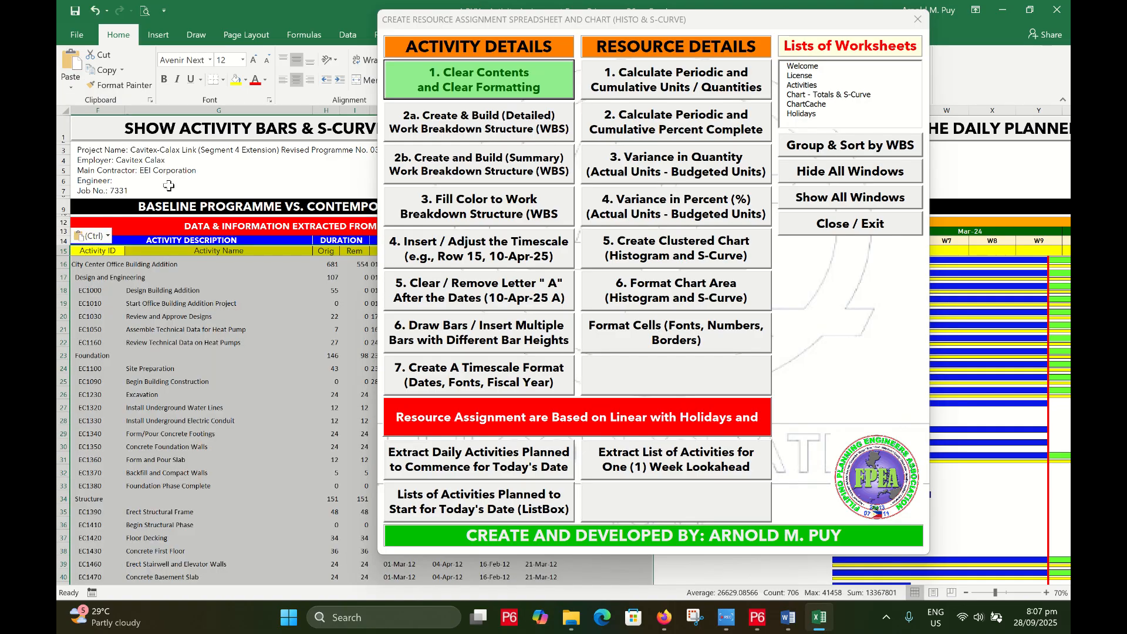
scroll(202, 324, "down", 20)
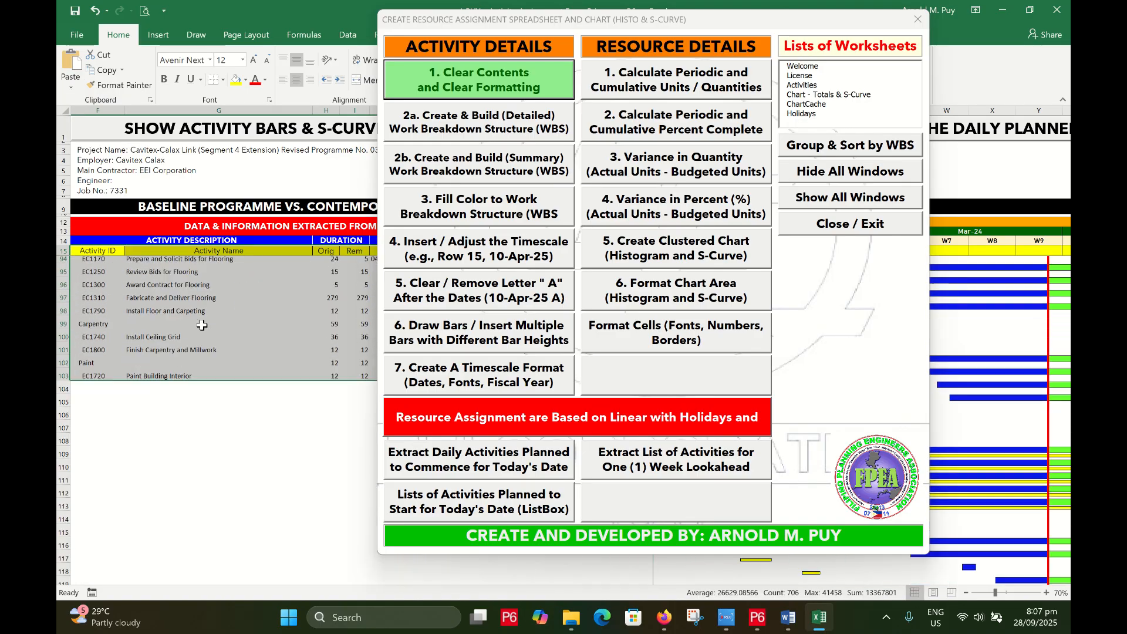
scroll(202, 327, "up", 20)
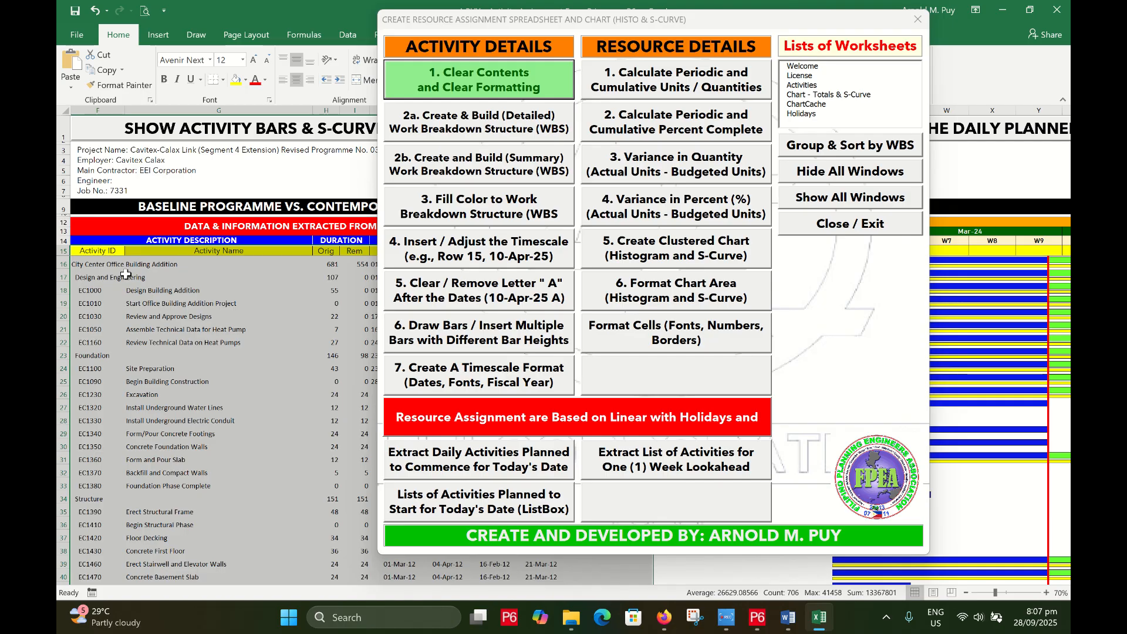
left_click_drag(690, 19, 329, 55)
left_click(680, 252)
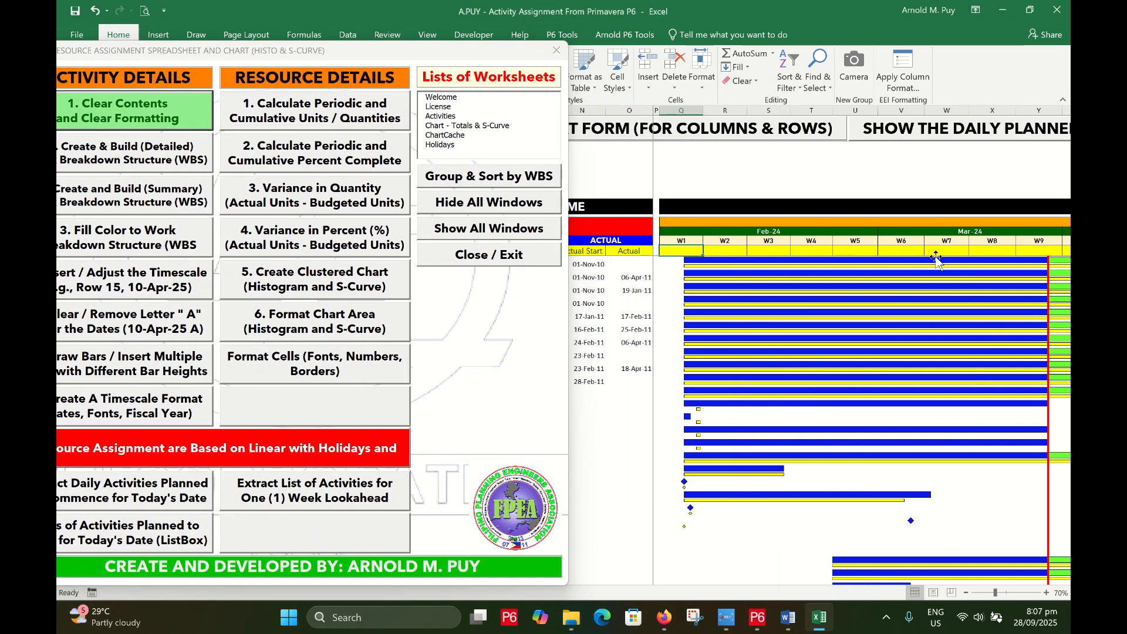
Navigate the timescale header from column Q to its last filled week, W300
key("Up")
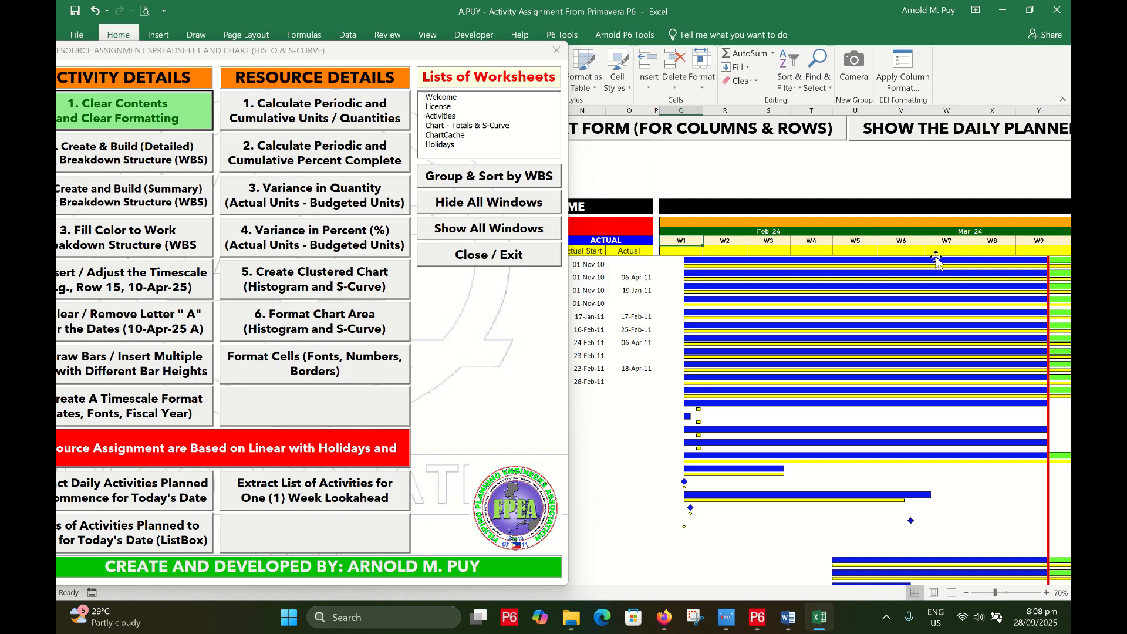
key("Up")
key("Down")
key("Right")
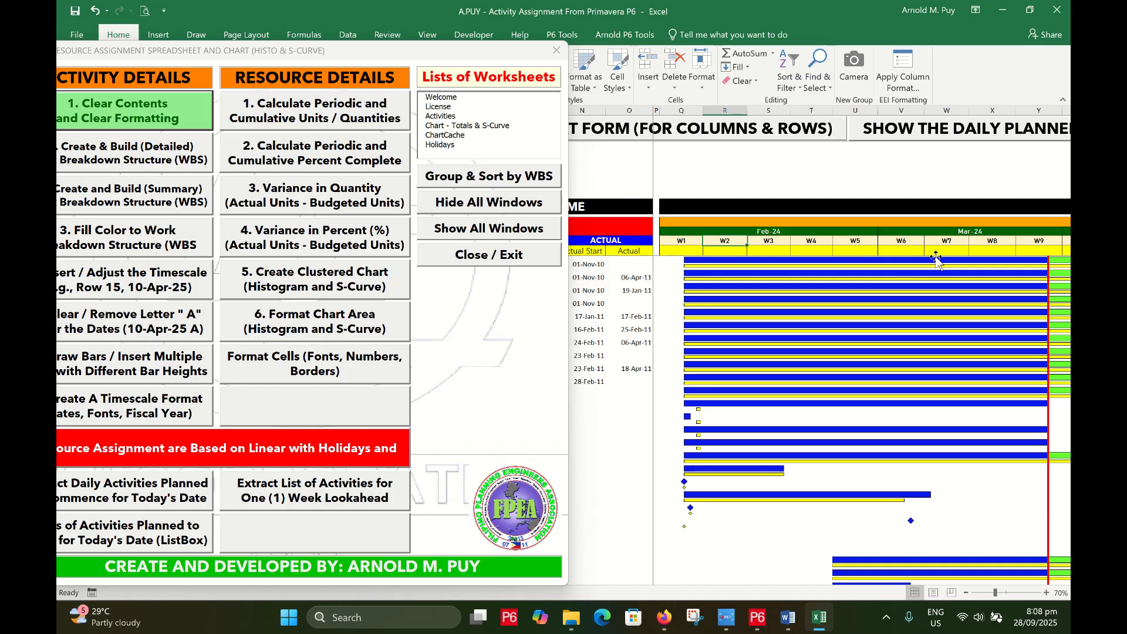
key("Down")
key("Left")
key("Left")
key("Right")
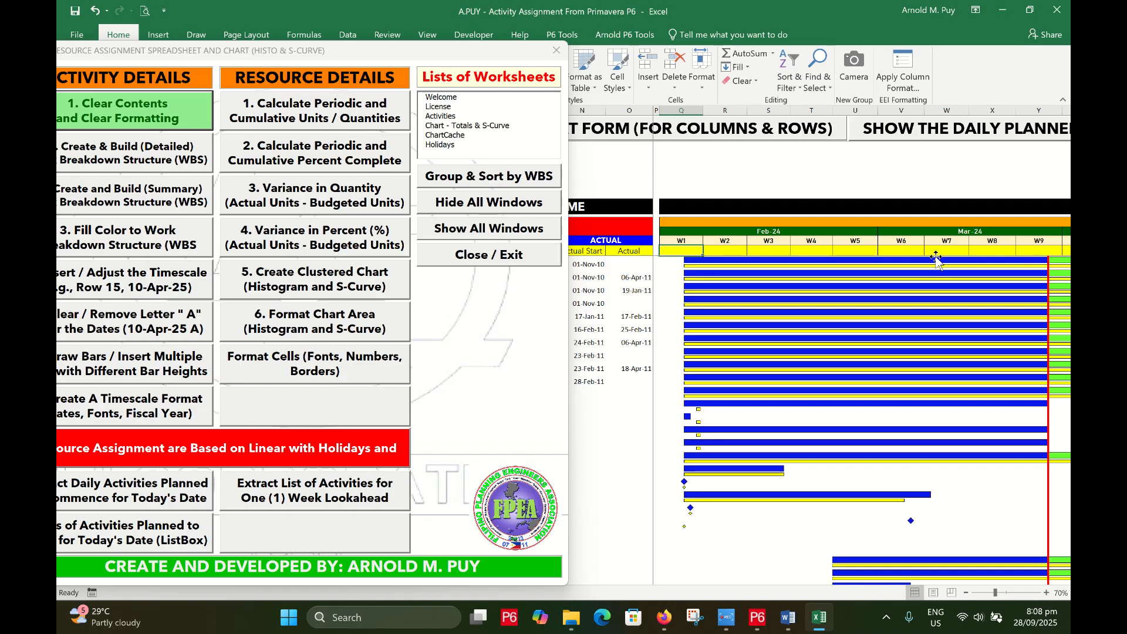
key("ctrl+Right")
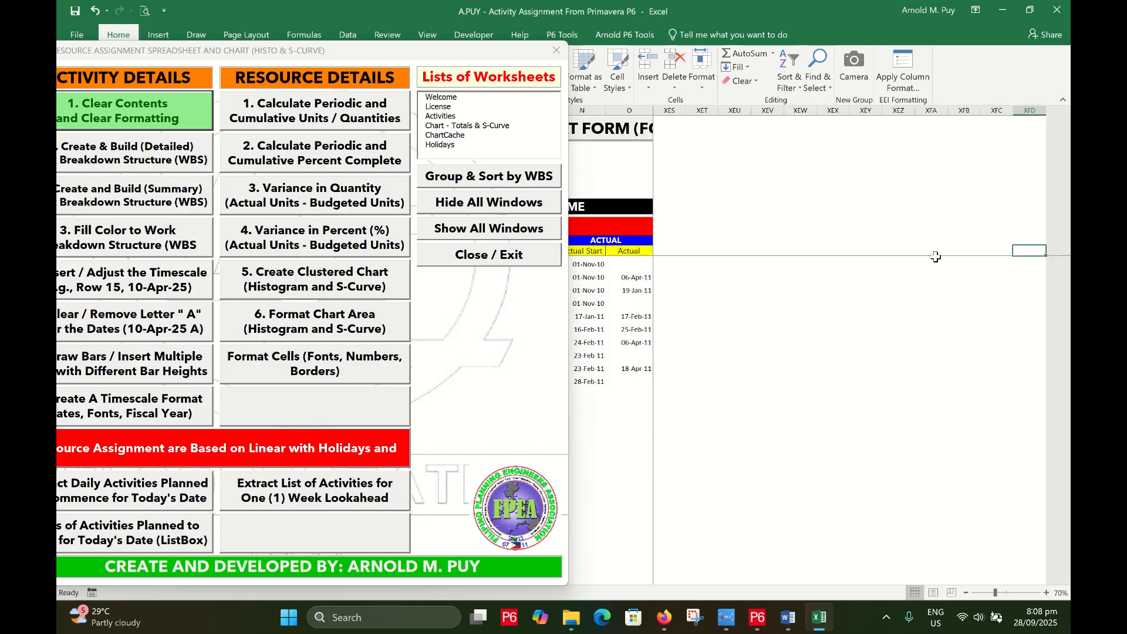
key("ctrl+Left")
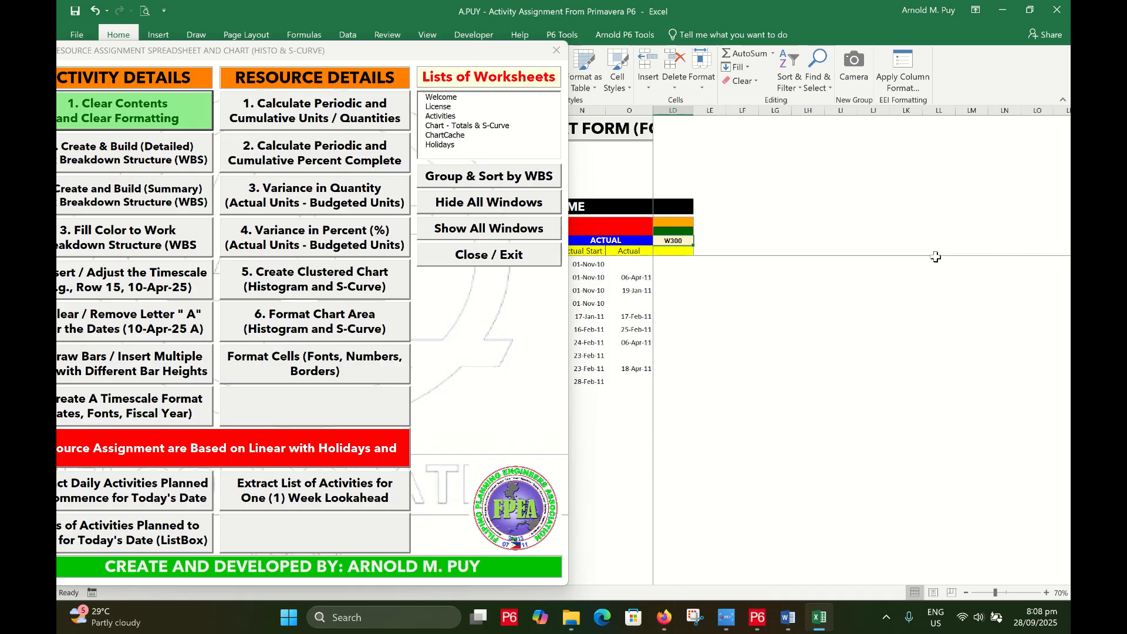
key("Left")
key("Left")
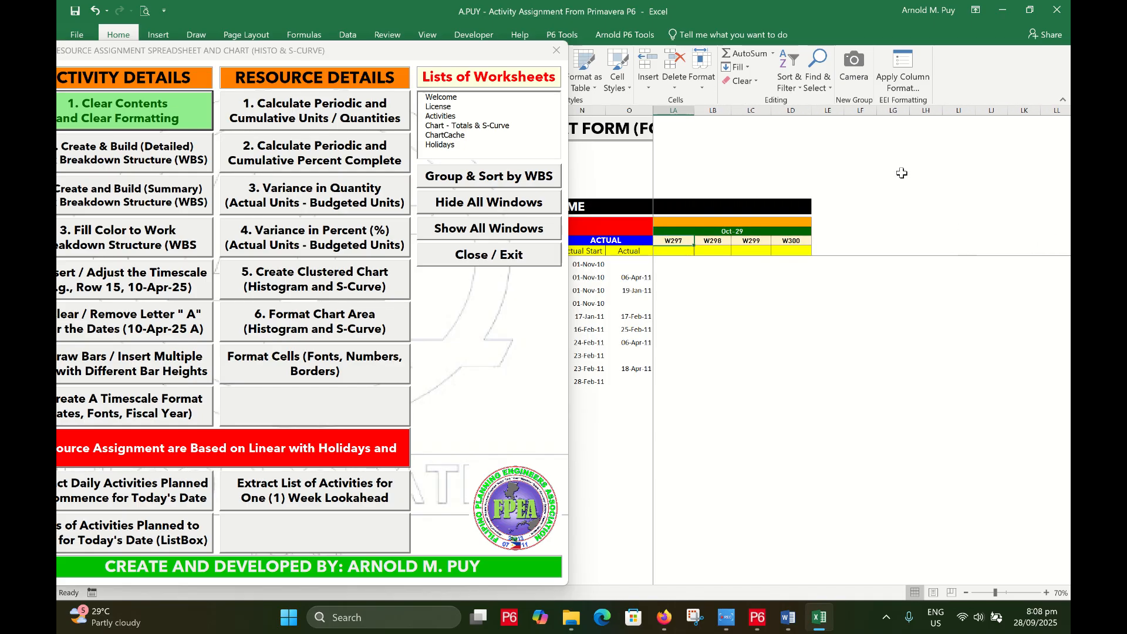
key("Right")
key("Right")
key("Right")
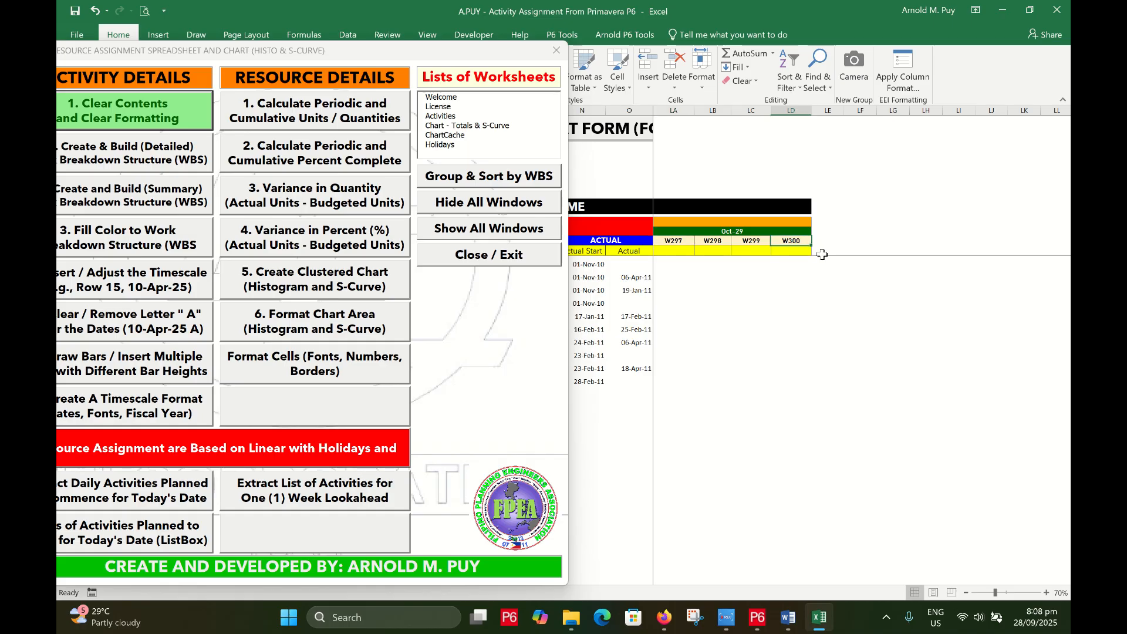
Confirm the Oct-29 month header and W300 week cell, then switch to P6
left_click(770, 230)
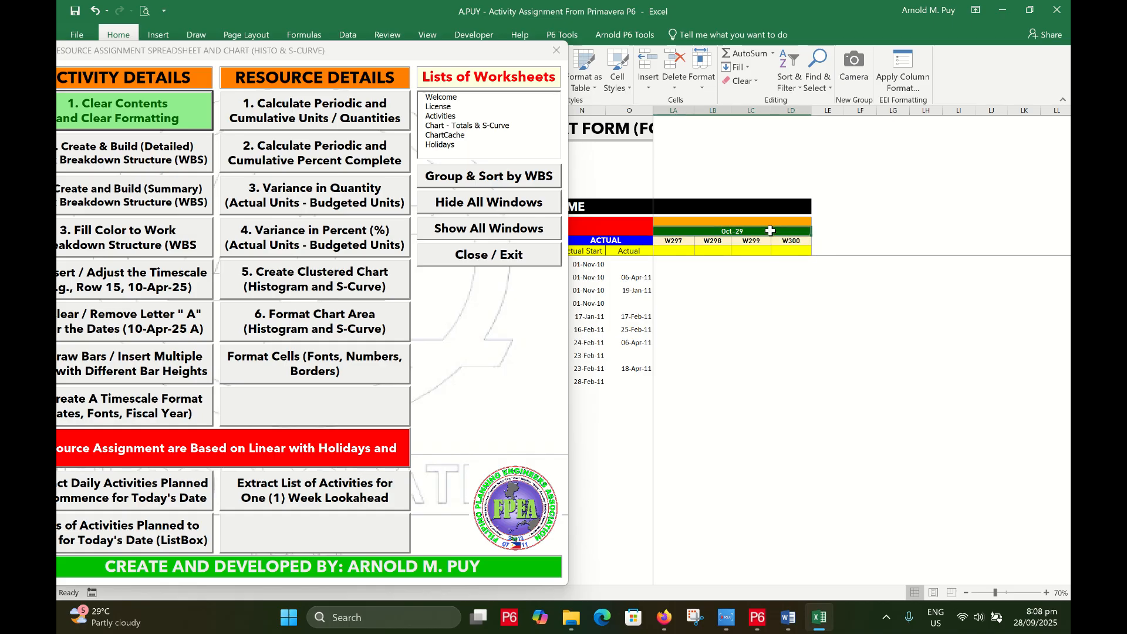
left_click(797, 240)
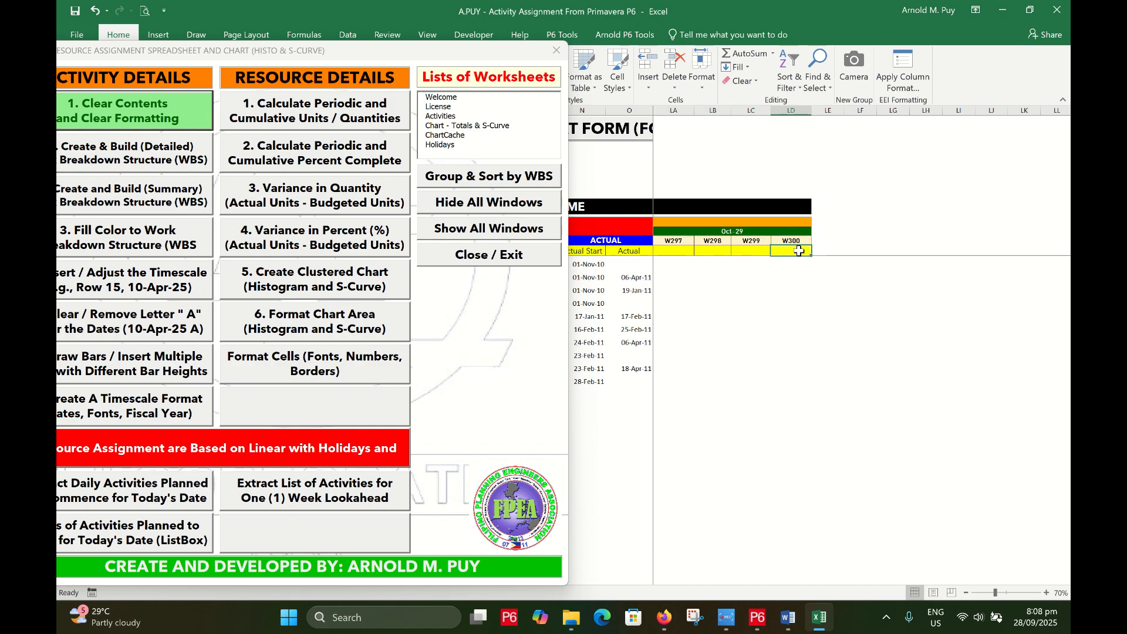
left_click(793, 250)
left_click(788, 241)
left_click(756, 616)
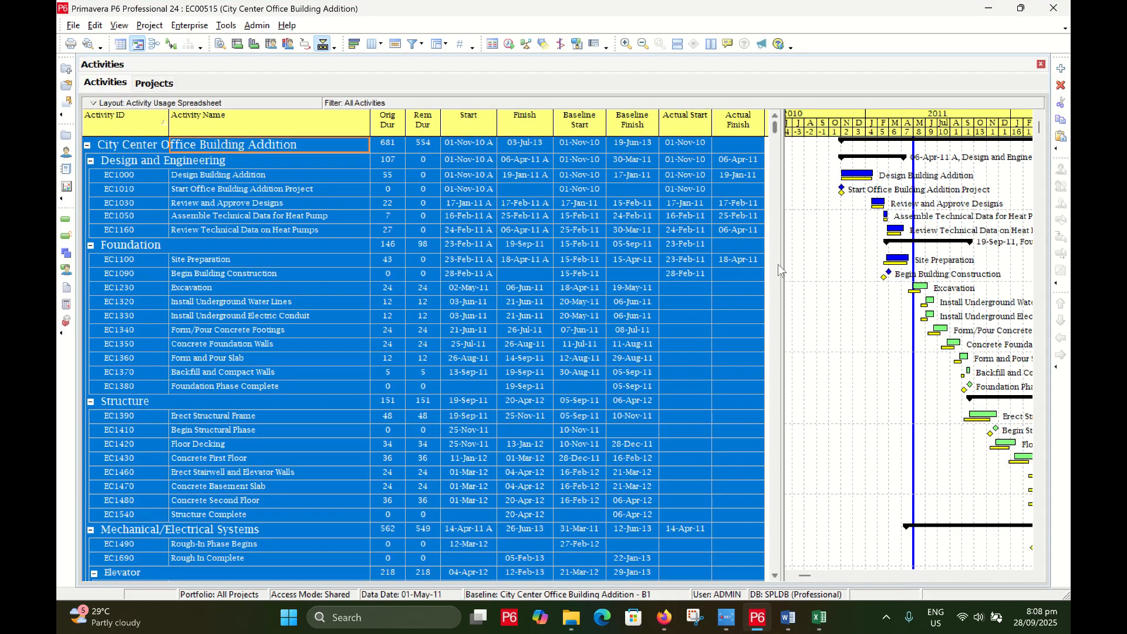
Select Review and Approve Designs, widen the Gantt area and stretch its timescale, then return to Excel
left_click(694, 209)
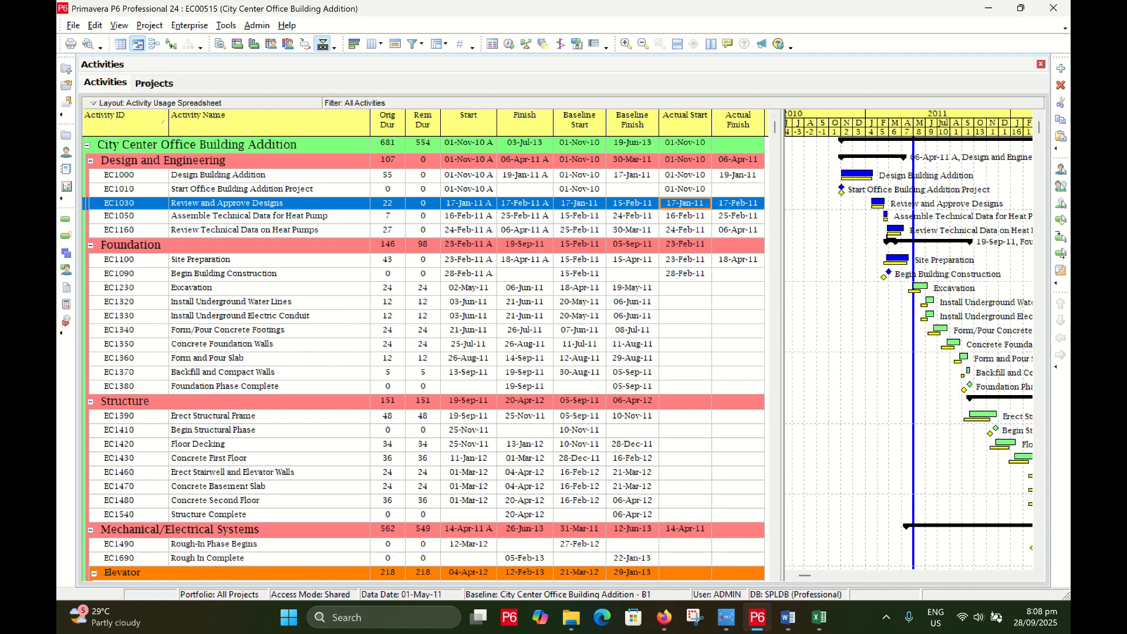
left_click_drag(778, 399, 634, 384)
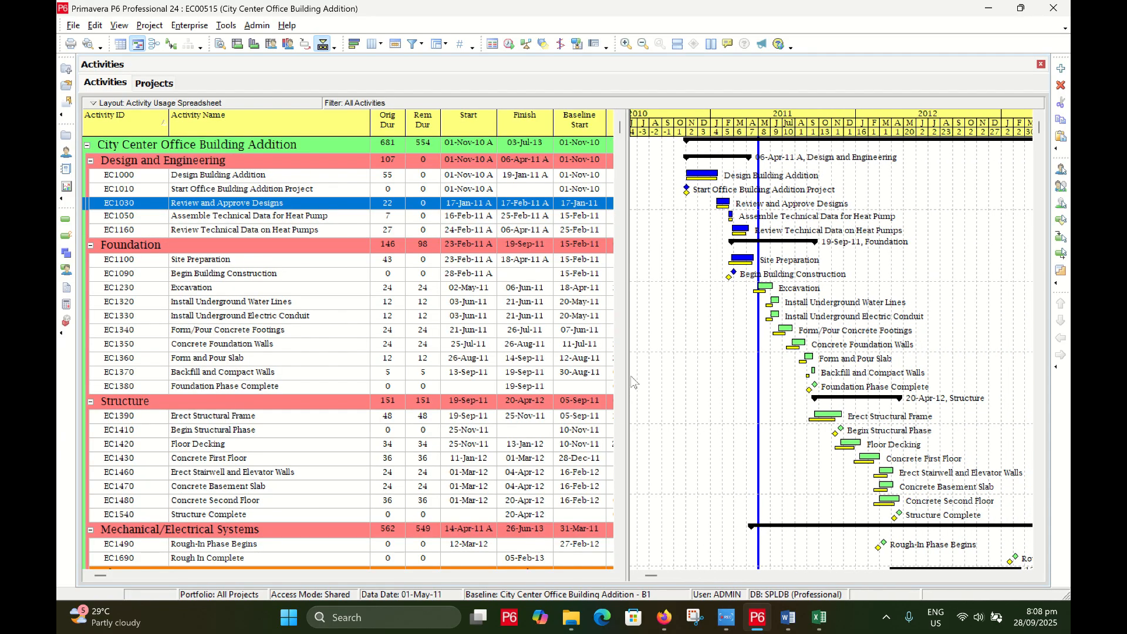
left_click_drag(832, 136, 986, 131)
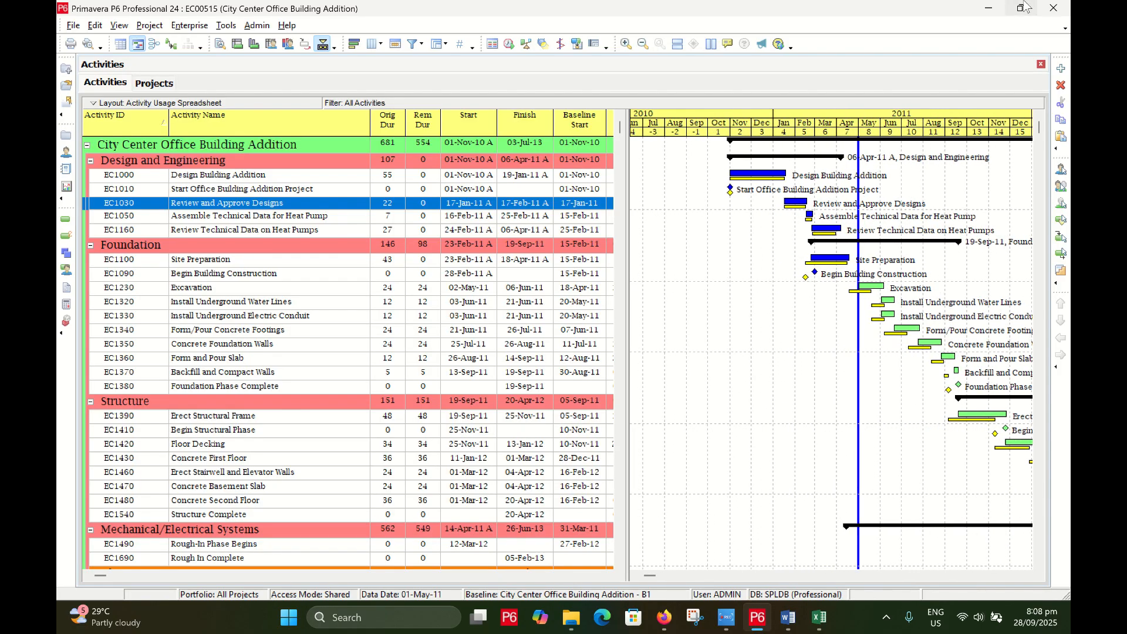
left_click(989, 9)
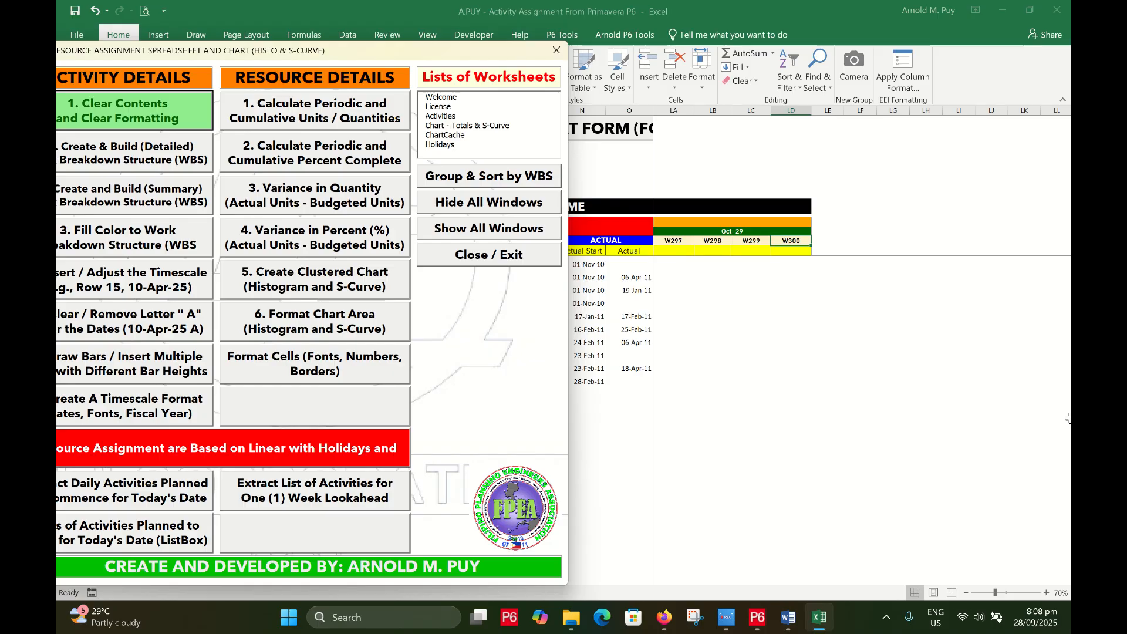
Jump back to the start of the timescale and drag the tools form right to uncover the activity columns
left_click(788, 243)
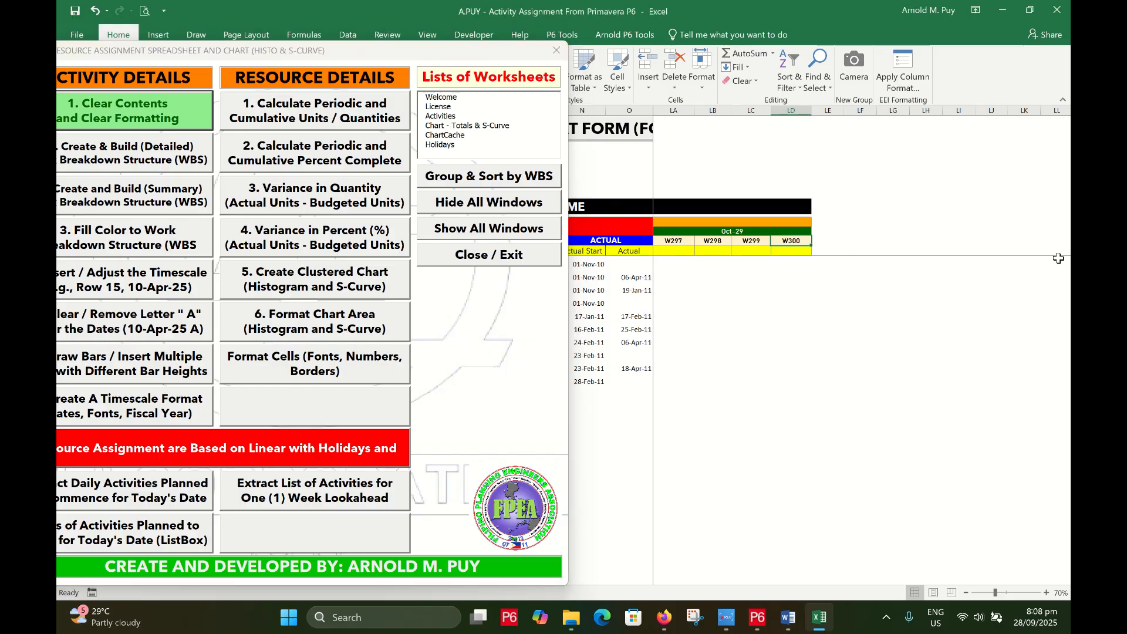
key("ctrl+Left")
key("ctrl+Left")
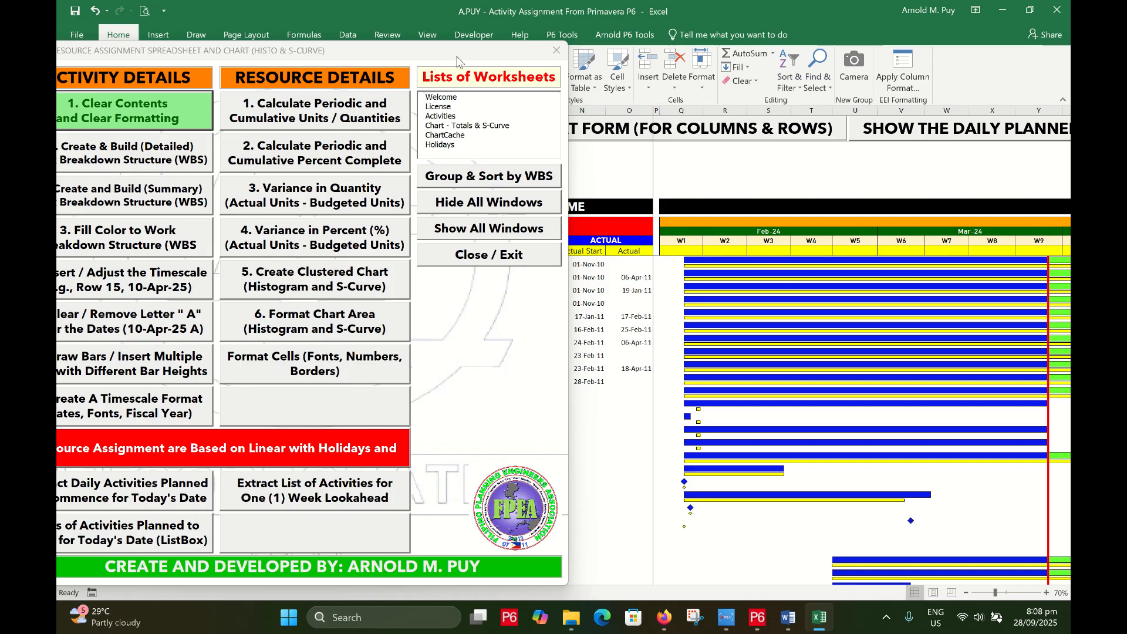
left_click_drag(427, 47, 500, 51)
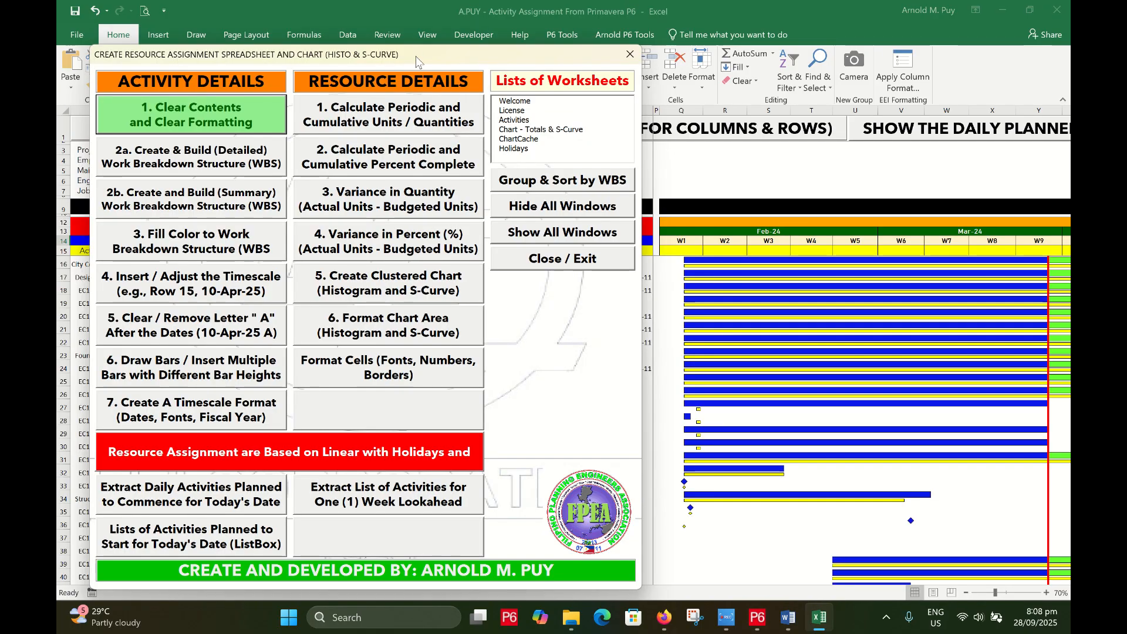
left_click_drag(415, 56, 828, 38)
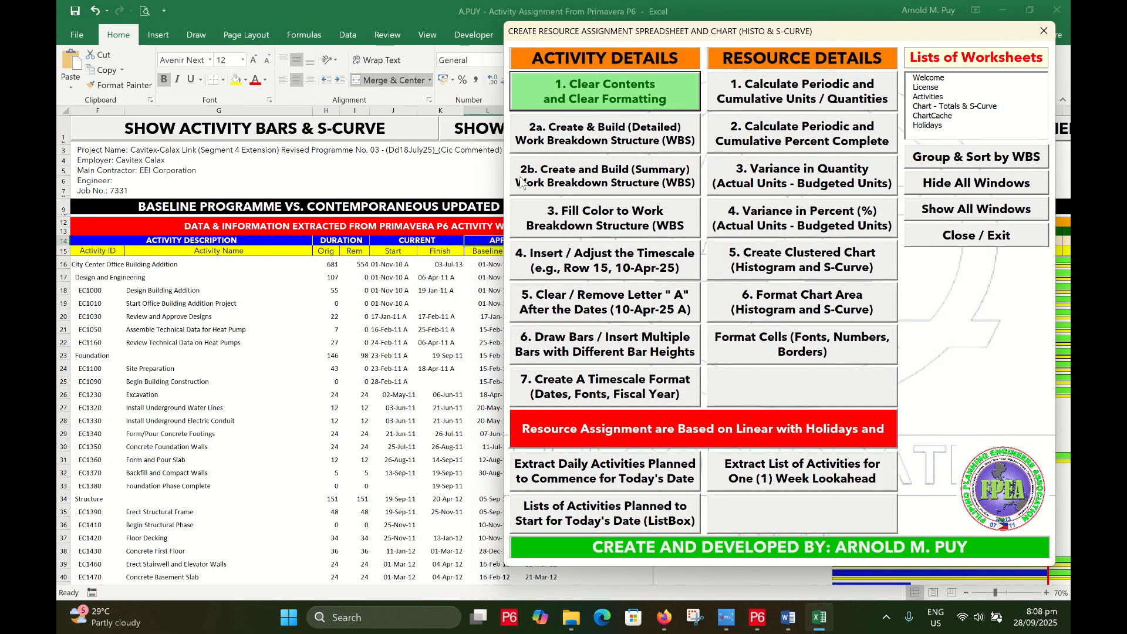
Run '2a. Create & Build (Detailed) WBS', filling task types into D16:D103, and acknowledge the message
left_click(651, 143)
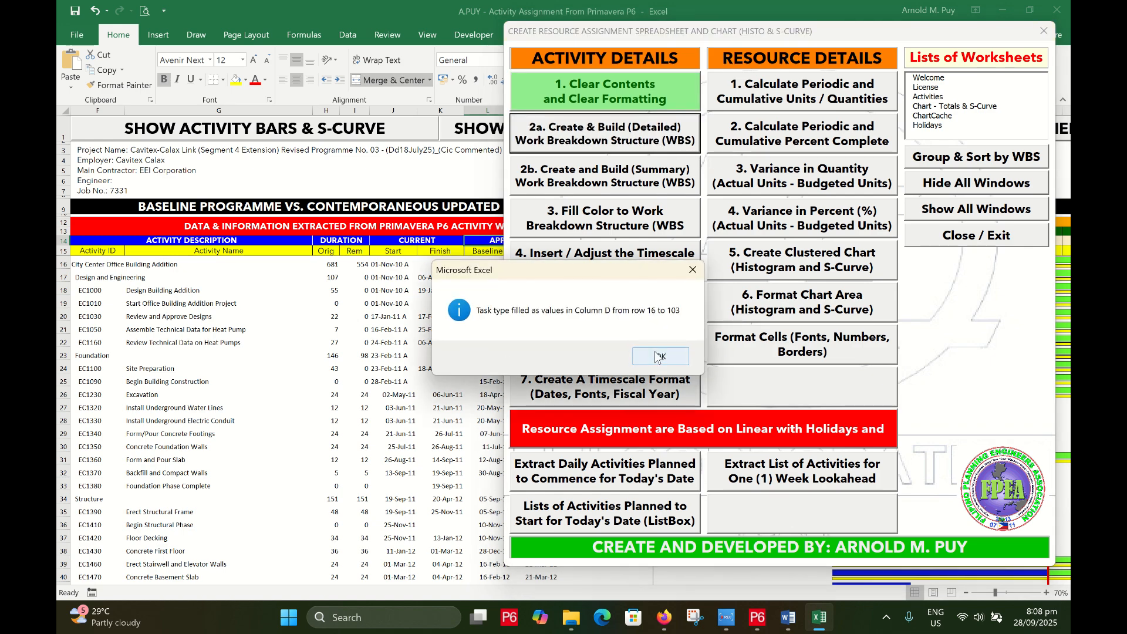
left_click(658, 357)
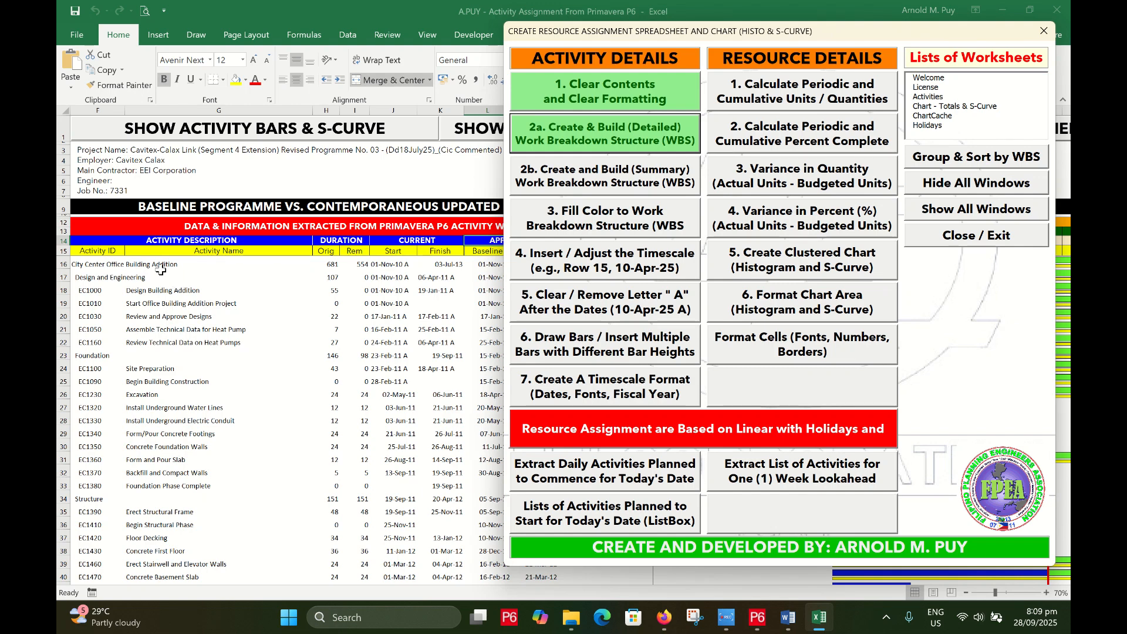
Apply '3. Fill Color to Work Breakdown Structure', dismiss its message, and move the tools form left
left_click(622, 226)
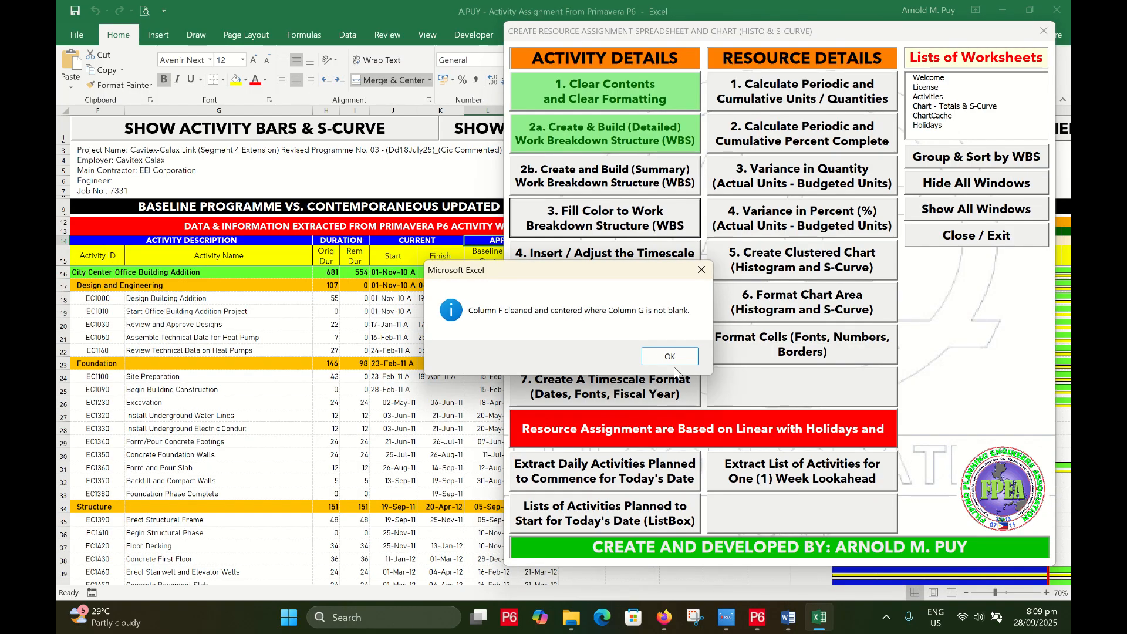
key("Return")
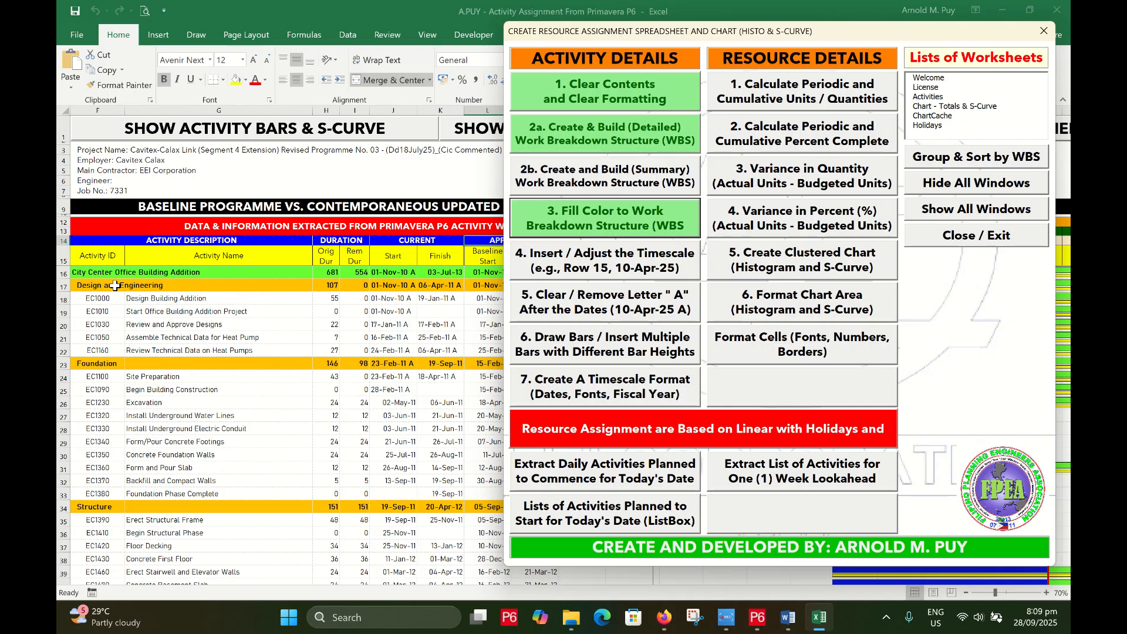
left_click_drag(736, 42, 325, 28)
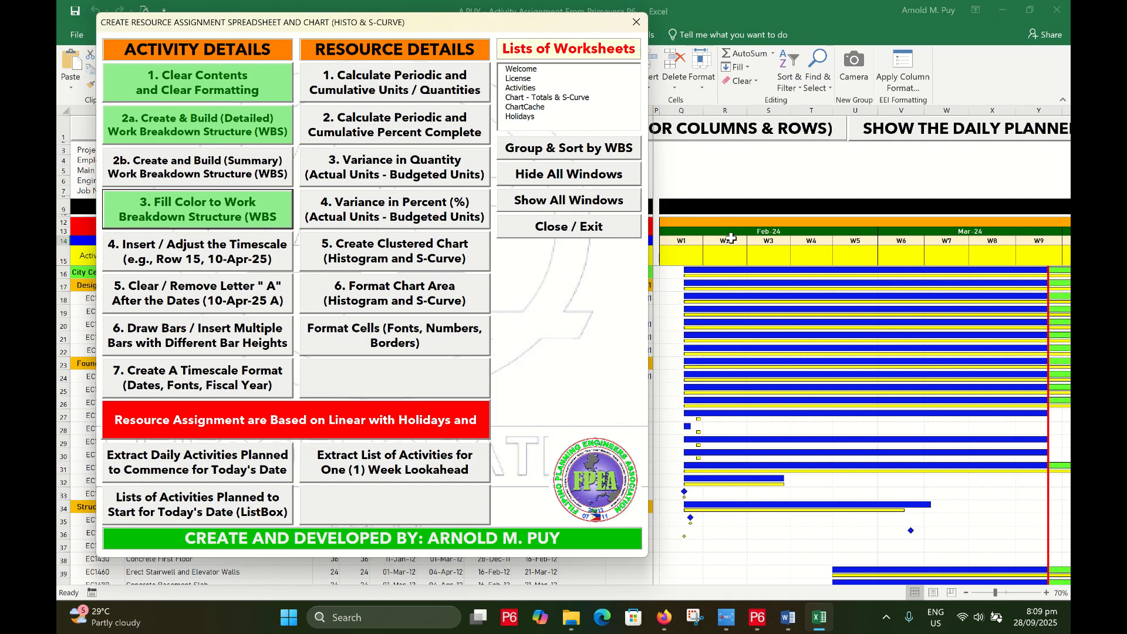
Start the timescale header fill with a 01-Oct-2010 start date, checking project dates in P6
left_click(184, 262)
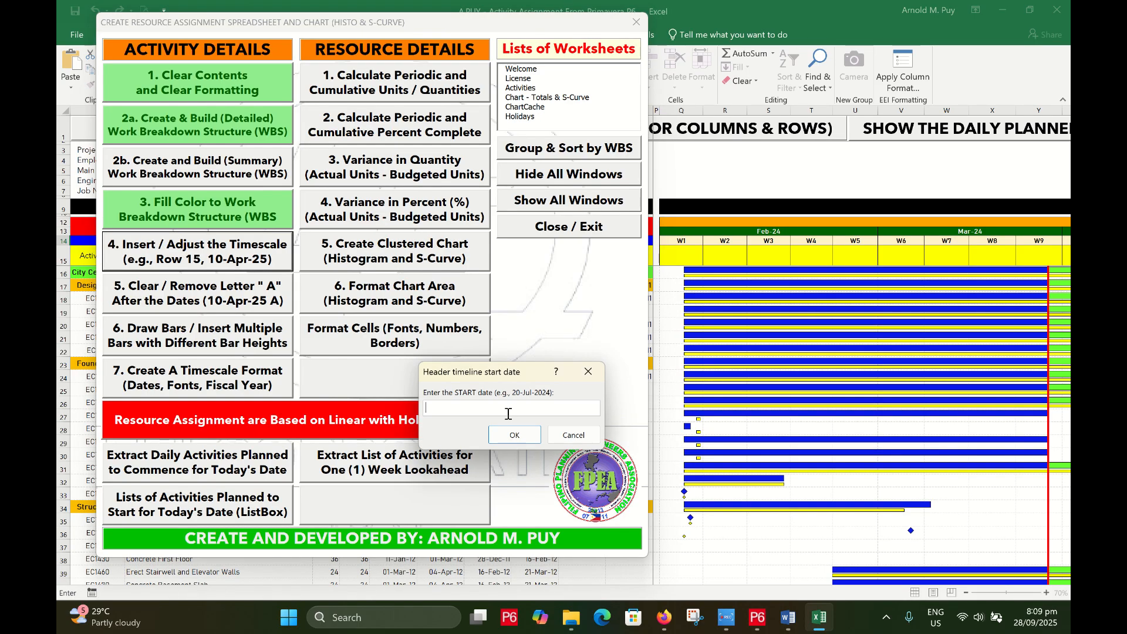
left_click(757, 626)
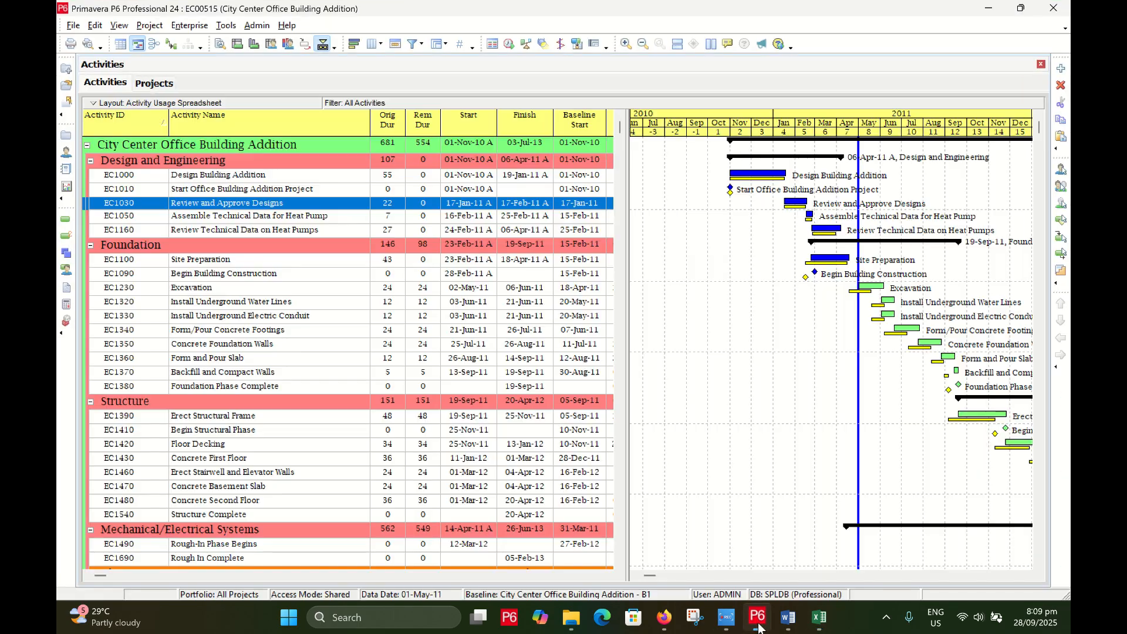
left_click(758, 626)
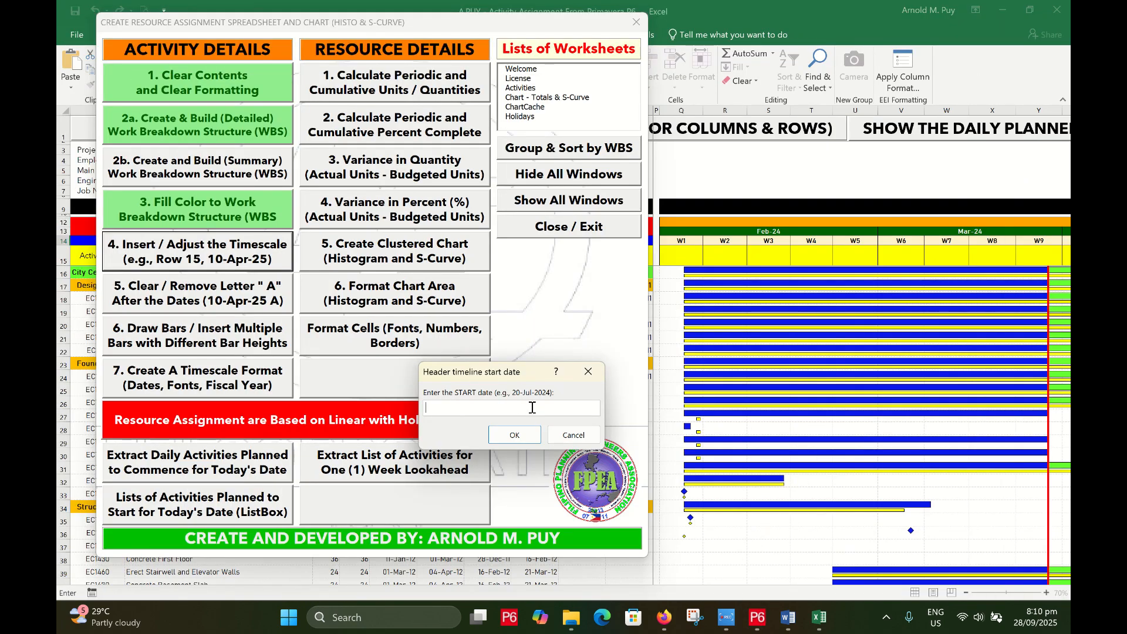
type("01-Oct-2010")
left_click(515, 436)
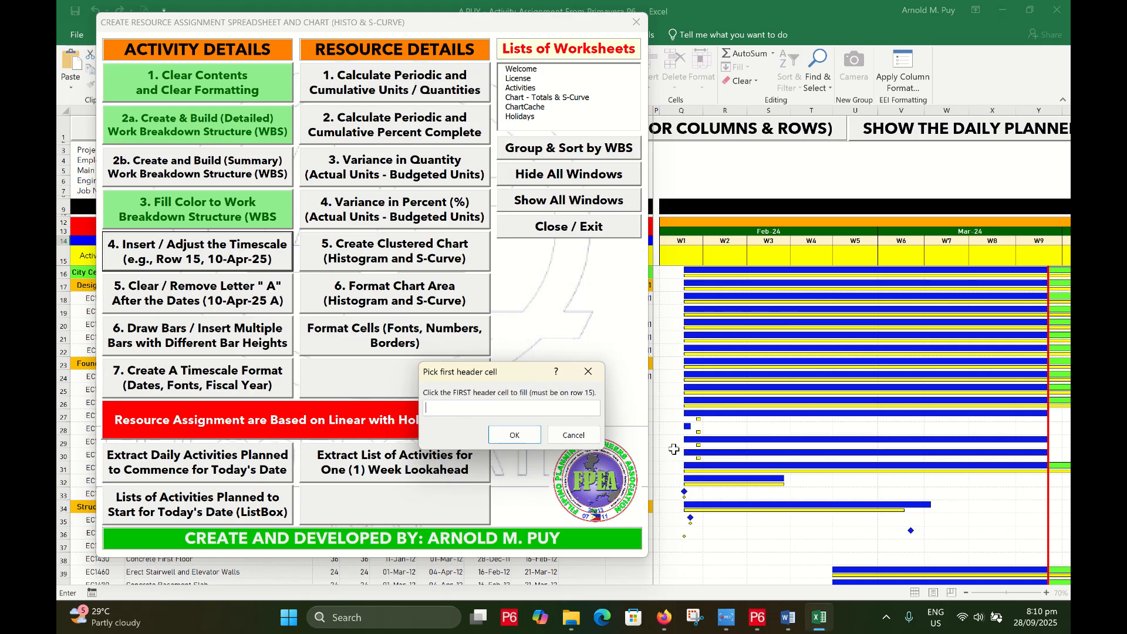
Fill the header dates from Q15 with distribution 'W' across 24 columns
left_click(680, 255)
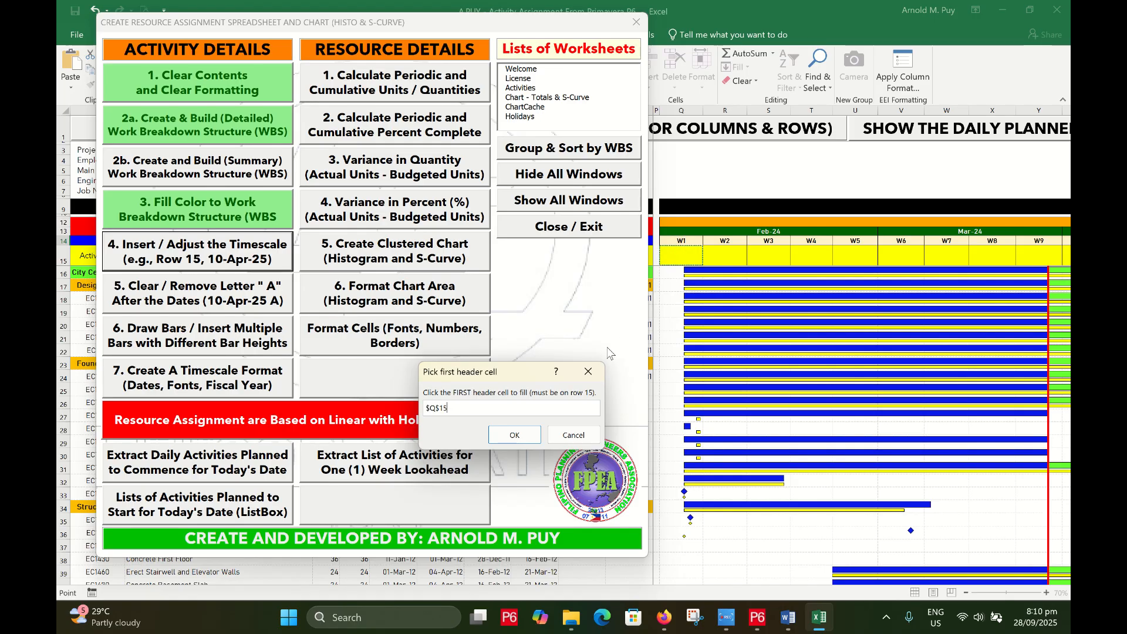
left_click(520, 436)
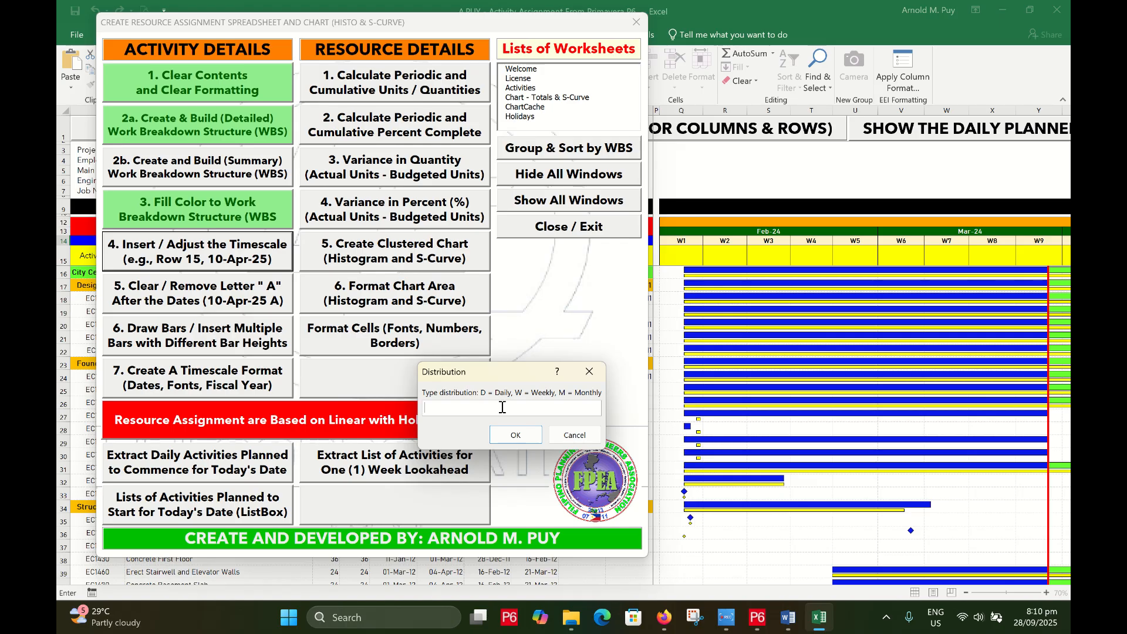
type("W")
left_click(515, 436)
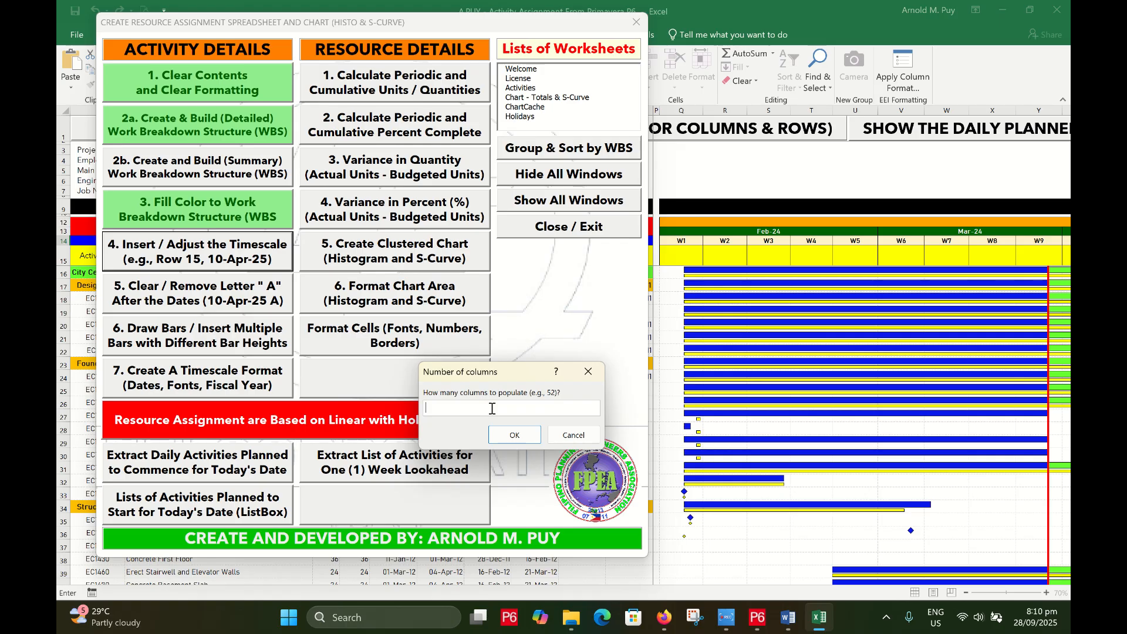
type("24")
left_click(509, 434)
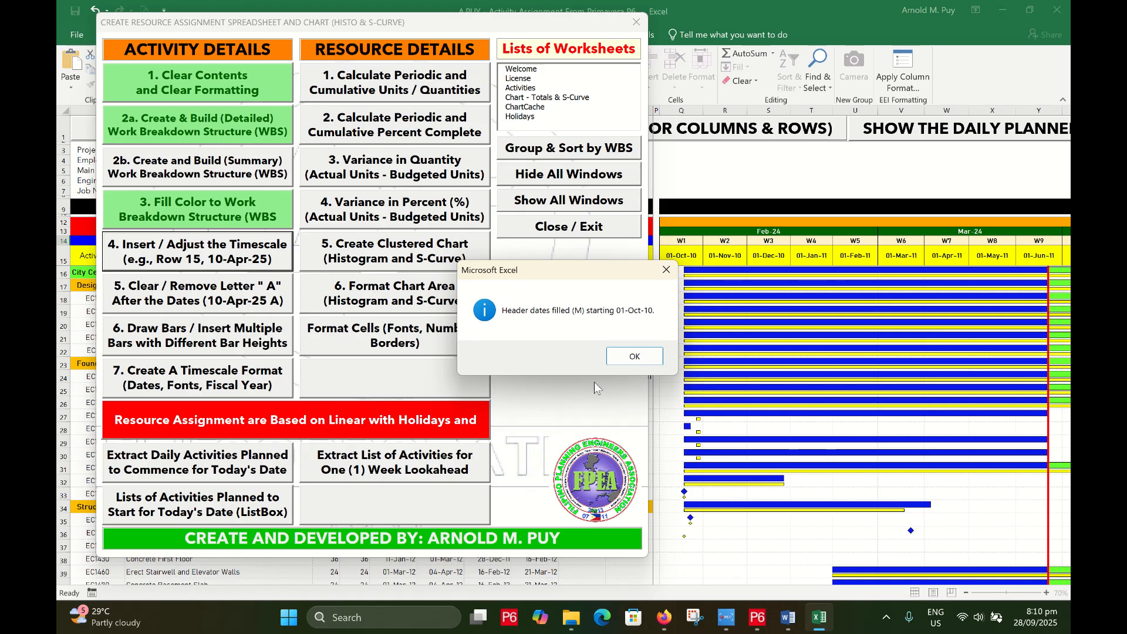
left_click(640, 357)
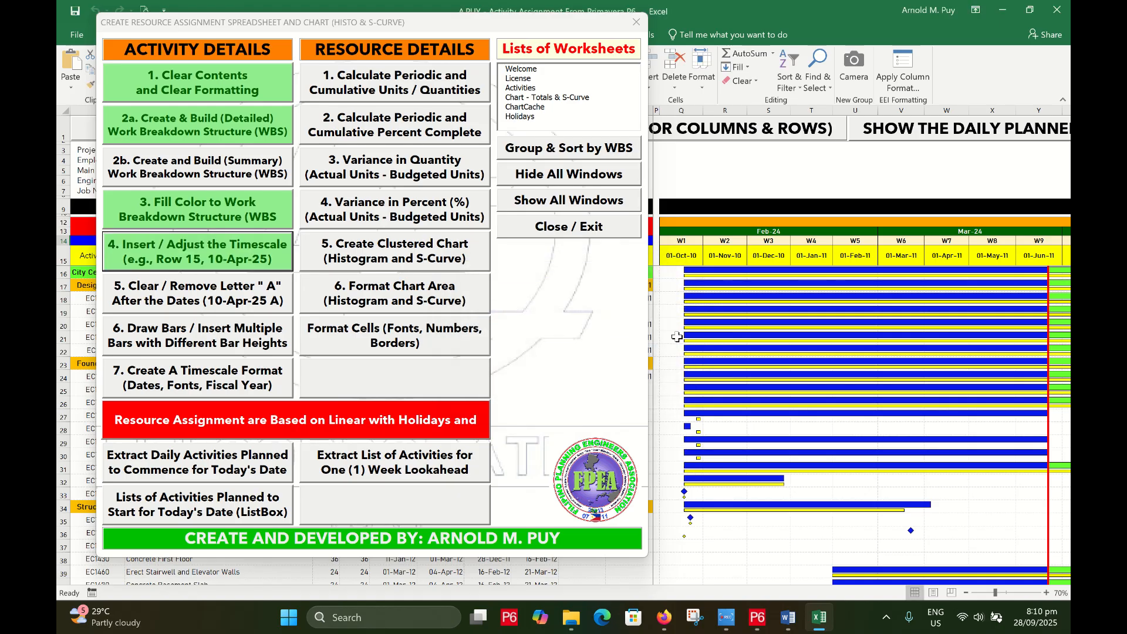
Review the row-15 timescale dates against the P6 schedule, then reselect Q15
left_click(683, 257)
key("shift+Right")
key("shift+Right")
key("shift+Right")
key("shift+Right")
key("shift+Right")
key("shift+Right")
key("shift+Right")
key("shift+Right")
key("shift+Right")
key("shift+Right")
key("shift+Right")
key("shift+Right")
key("shift+Right")
key("shift+Right")
key("shift+Right")
key("shift+Right")
key("shift+Right")
key("shift+Right")
key("shift+Right")
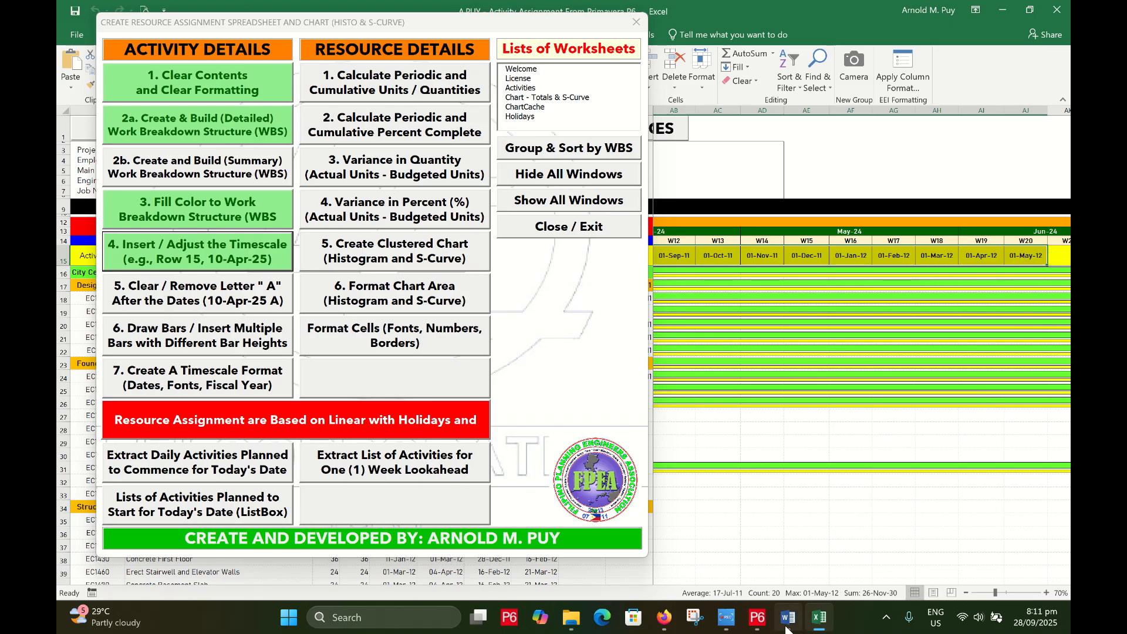
left_click(757, 629)
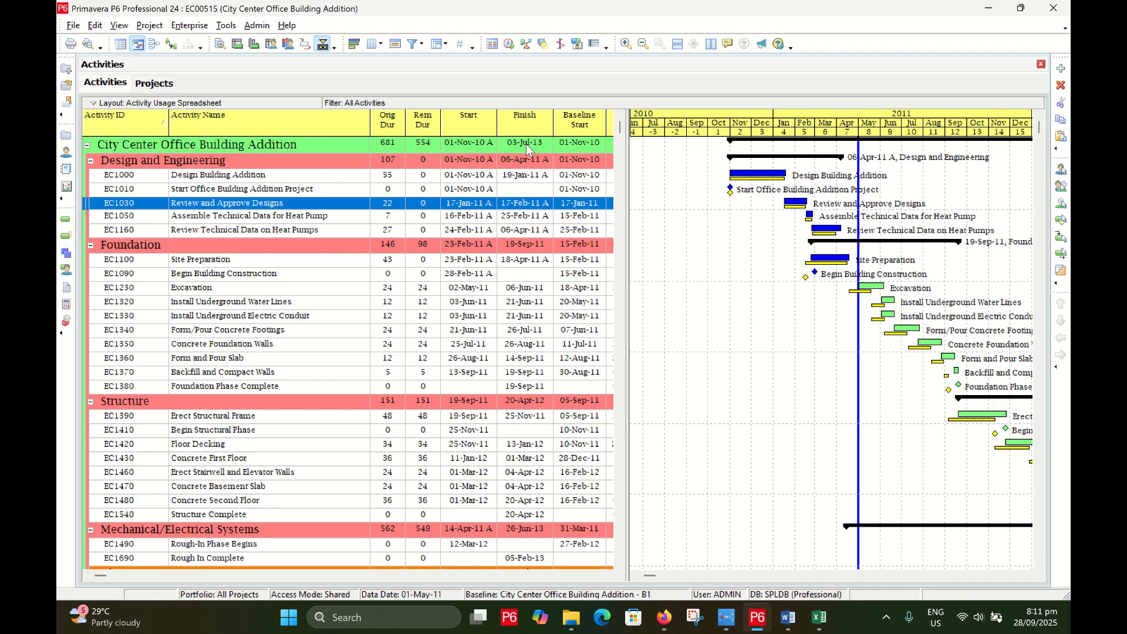
left_click(989, 8)
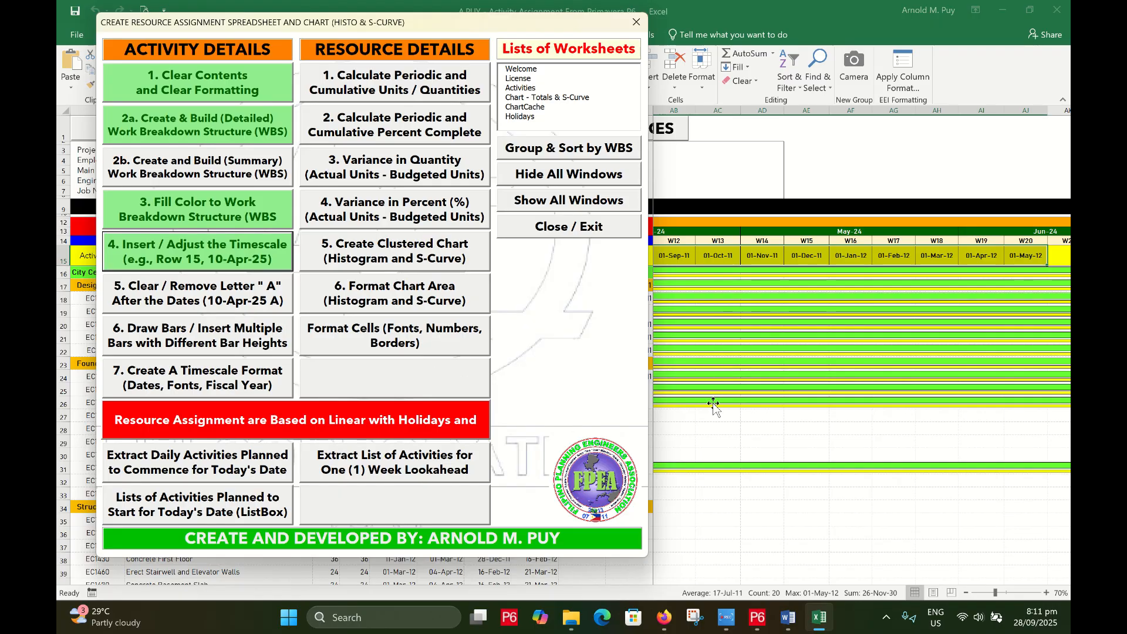
left_click(681, 254)
key("Left")
key("Left")
key("Left")
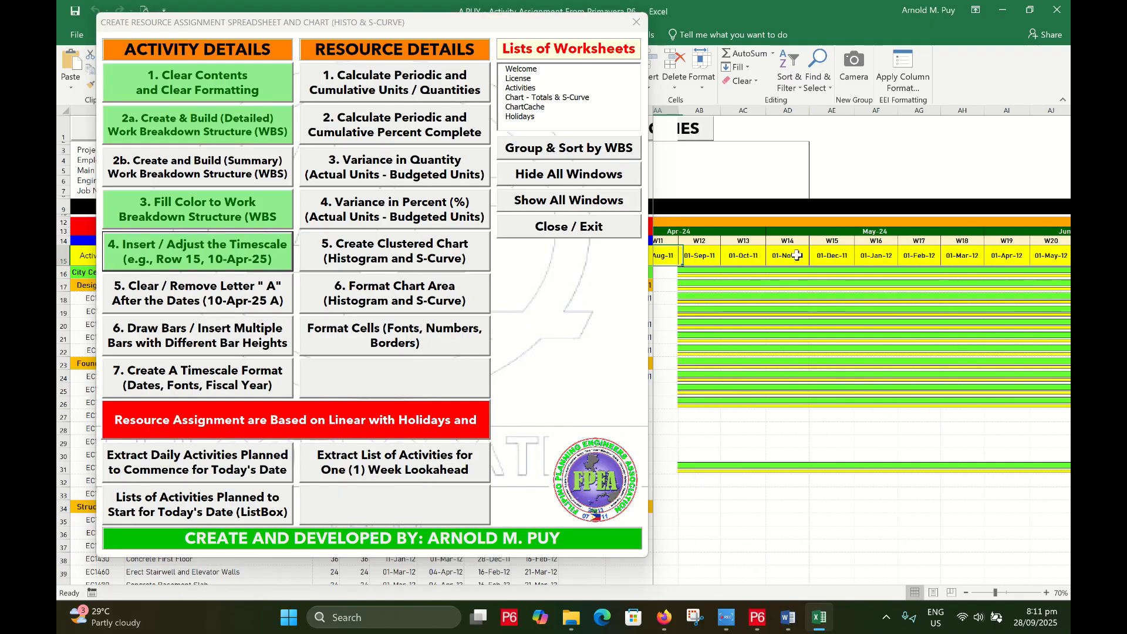
key("Left")
key("Left")
key("Left")
key("Left")
key("Left")
key("Left")
key("Left")
key("Left")
key("Left")
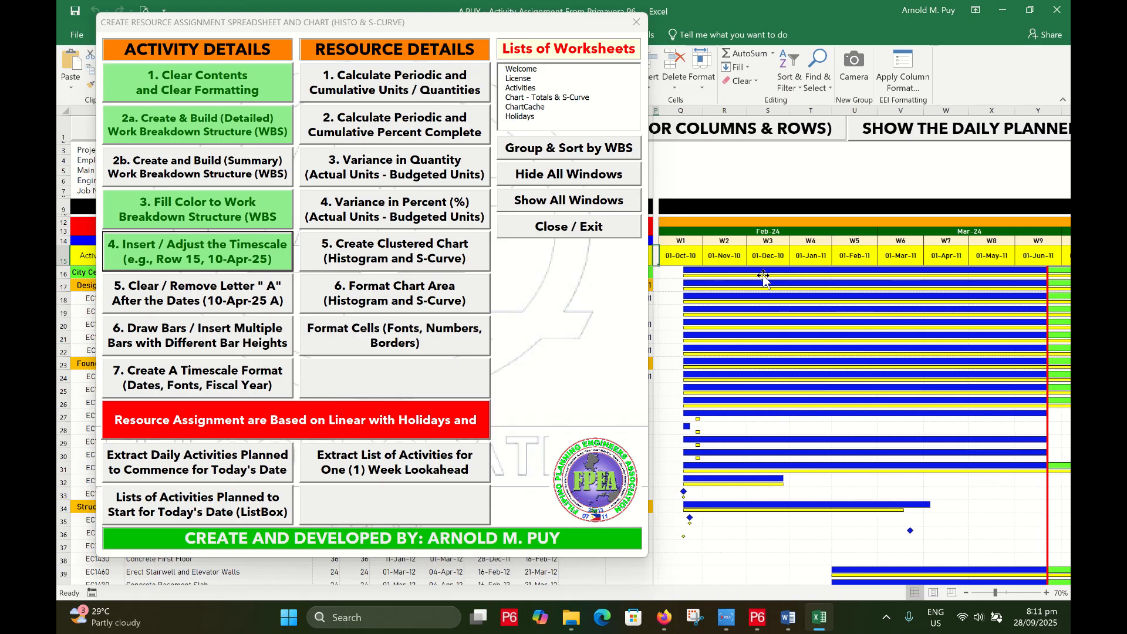
left_click(671, 249)
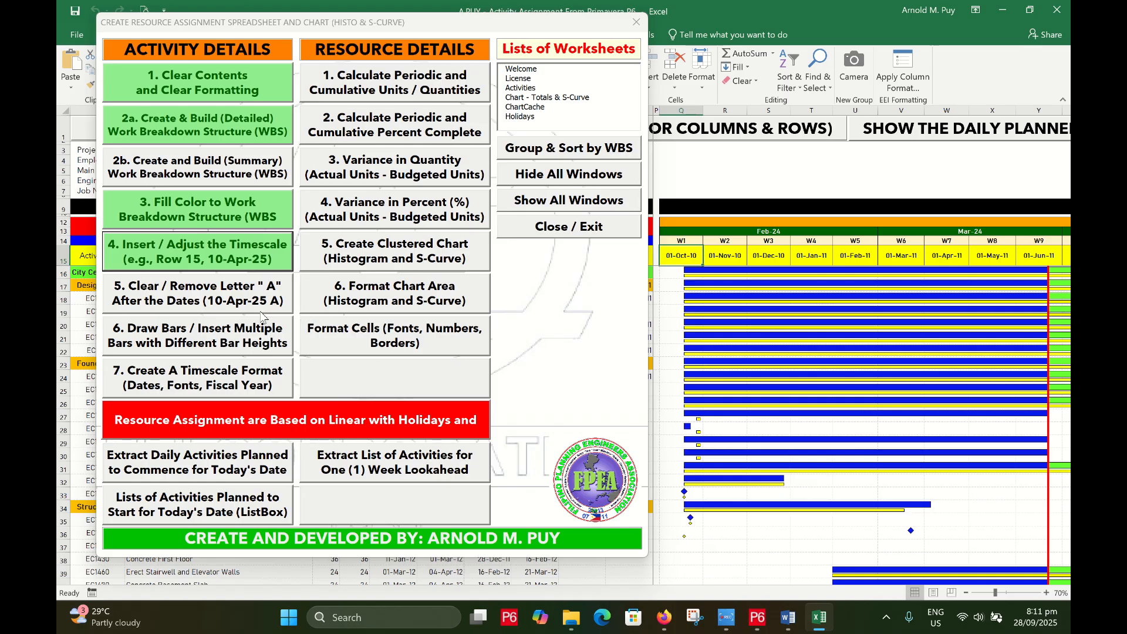
Fill row 15 with 40 monthly ('m') timescale columns from 01-Oct-2010 starting at Q15
left_click(234, 263)
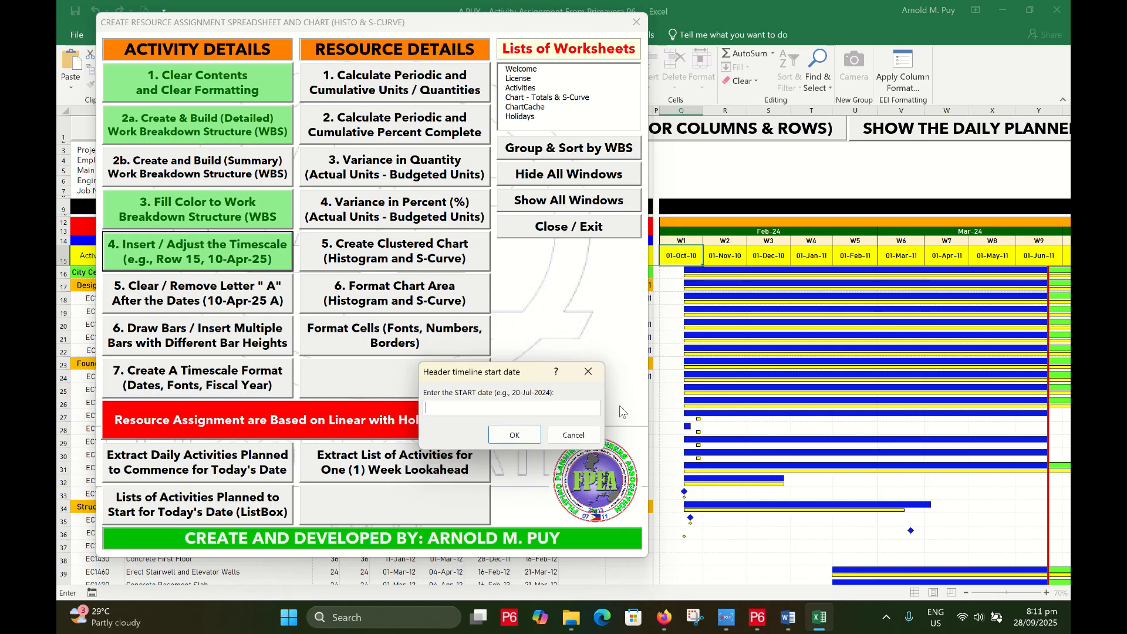
type("01-Oct")
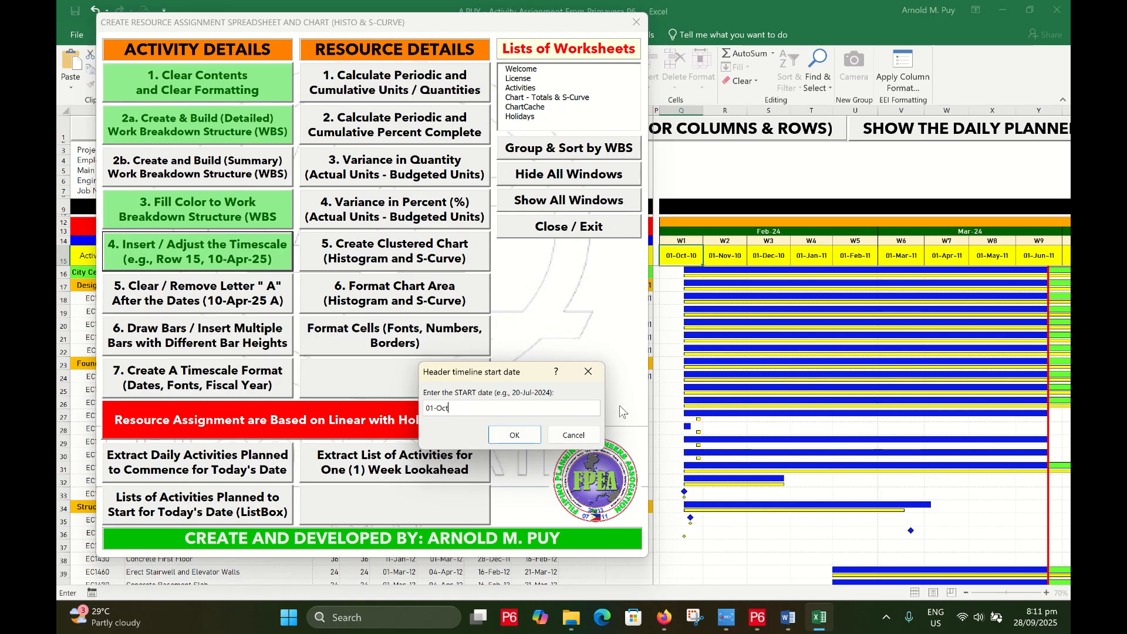
type("-2010")
left_click(514, 435)
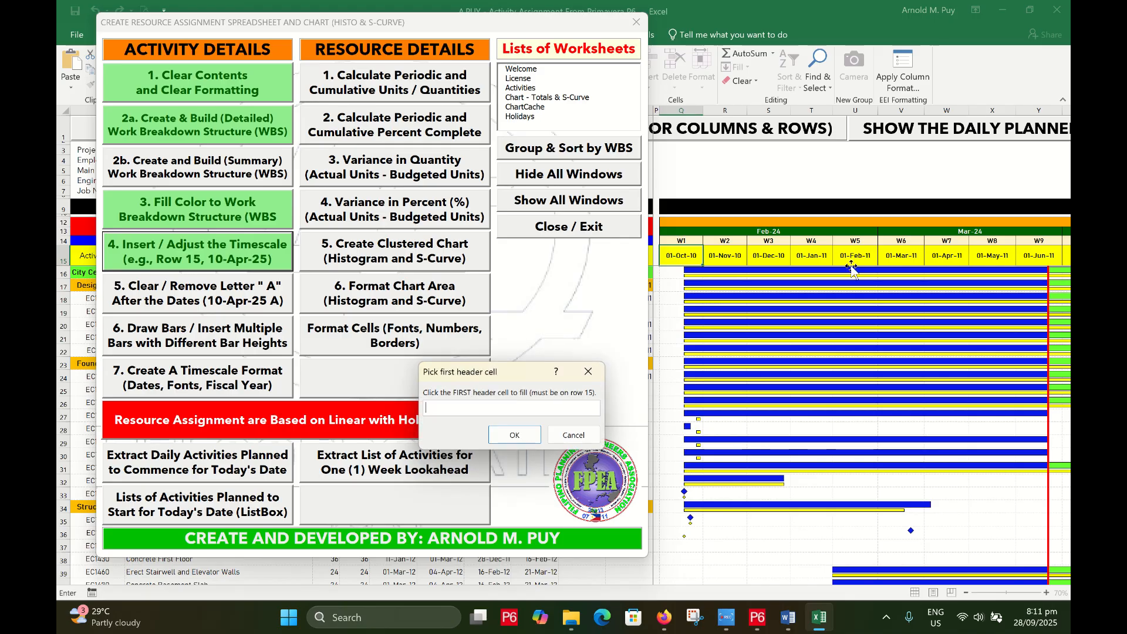
left_click(682, 254)
left_click(524, 437)
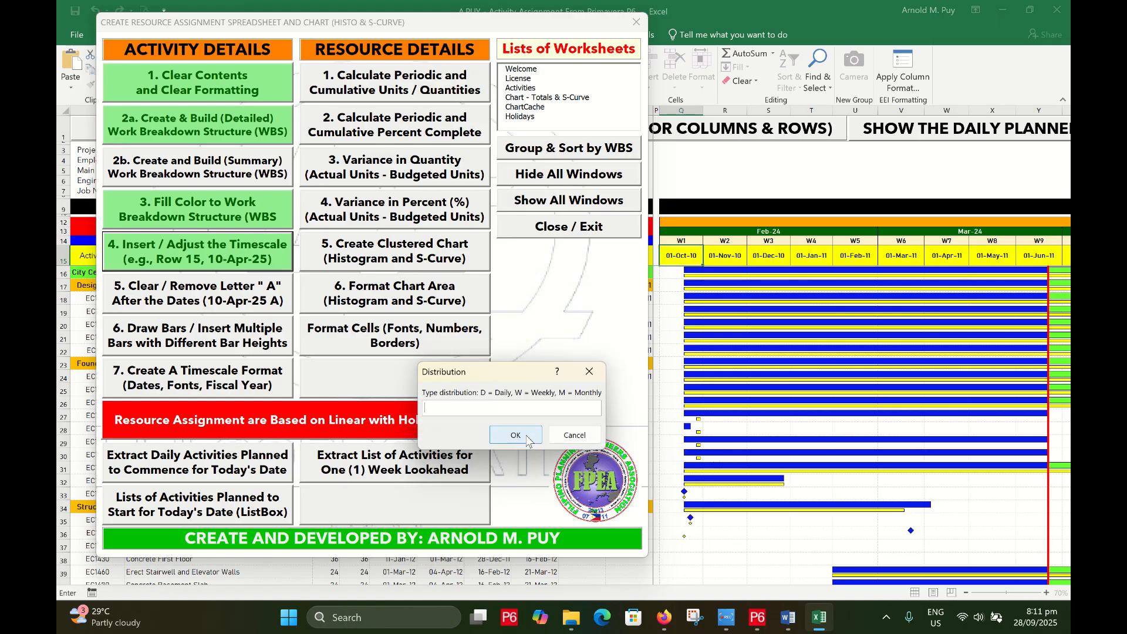
type("m")
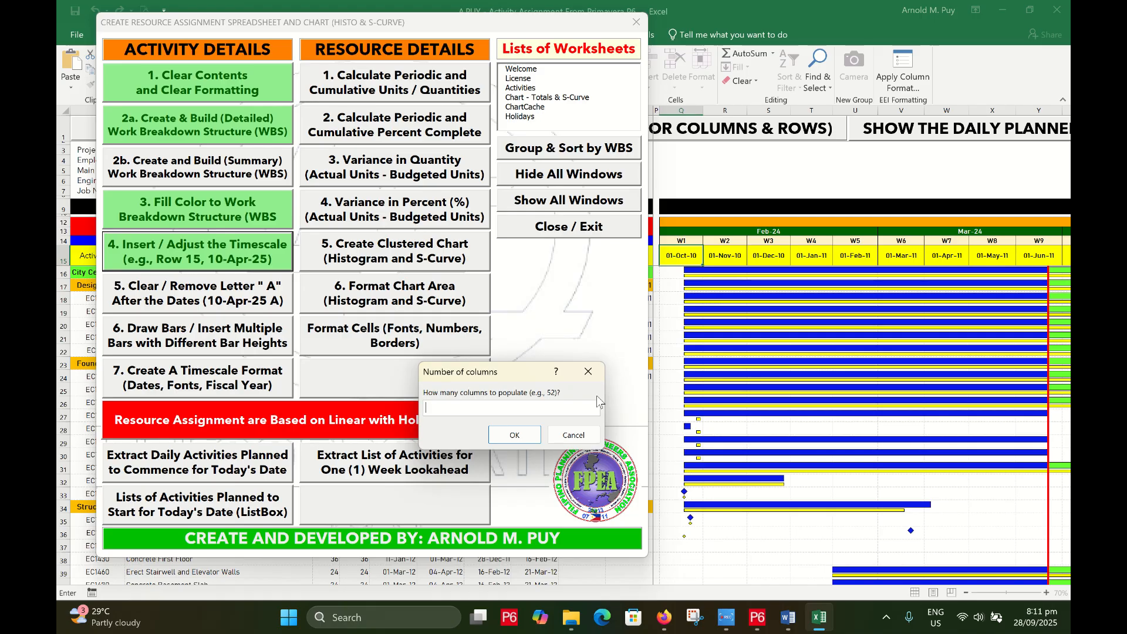
type("40")
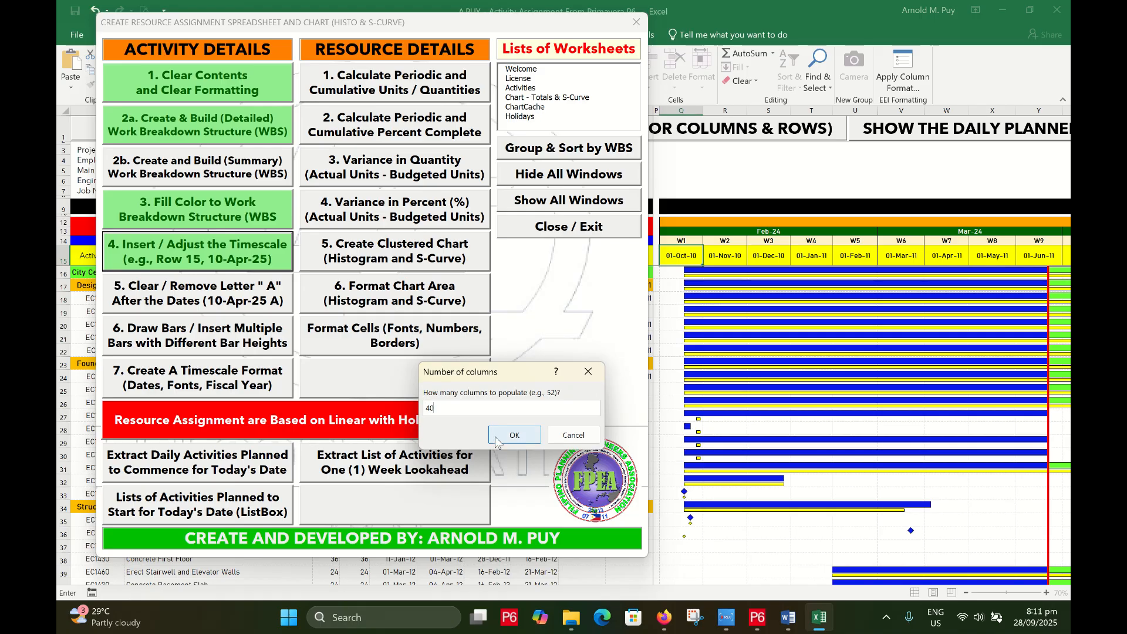
left_click(514, 435)
left_click(635, 356)
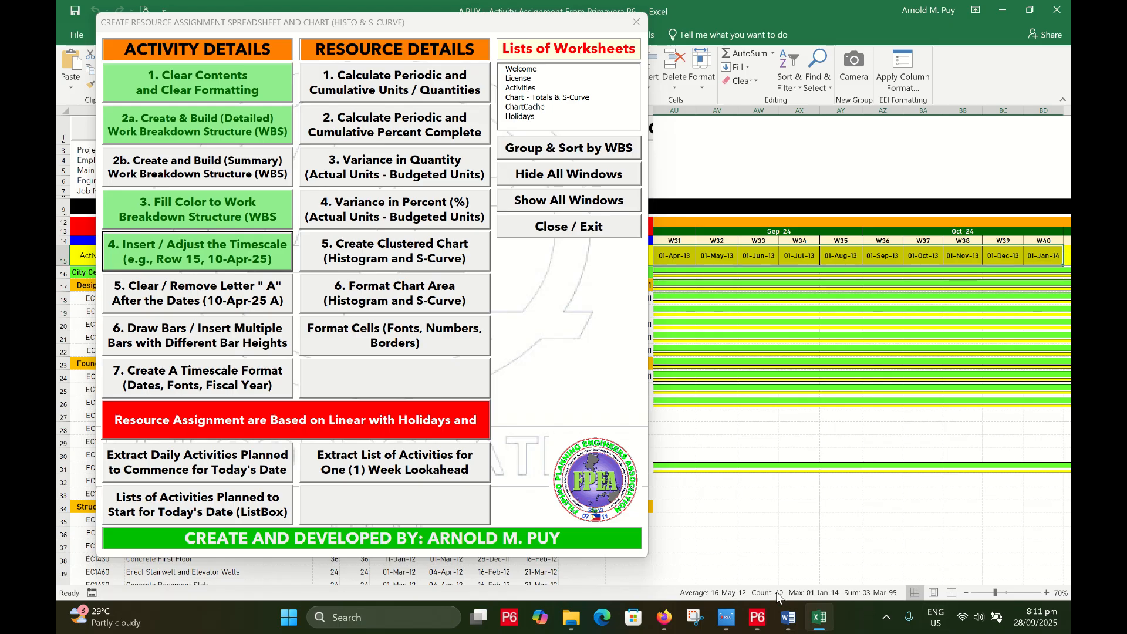
left_click(1040, 255)
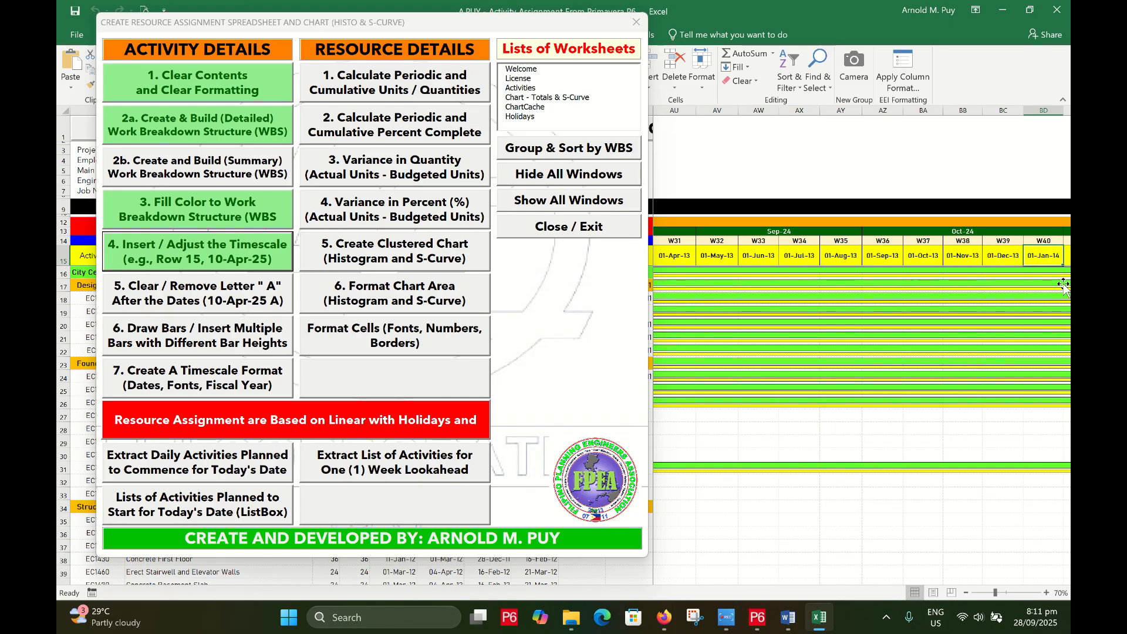
left_click(758, 620)
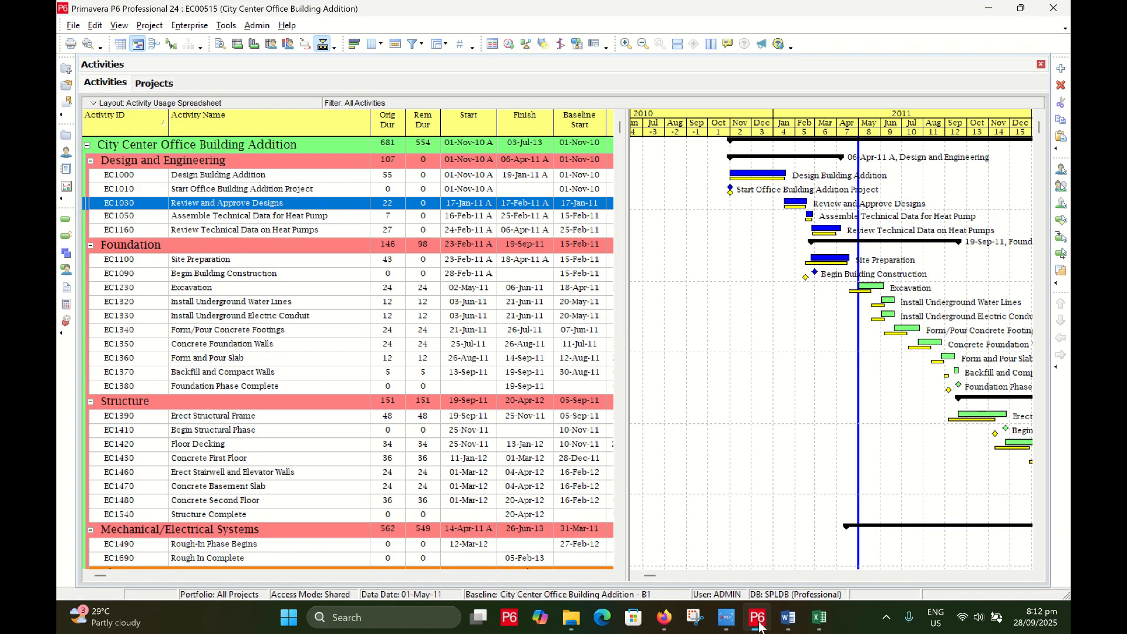
left_click(759, 619)
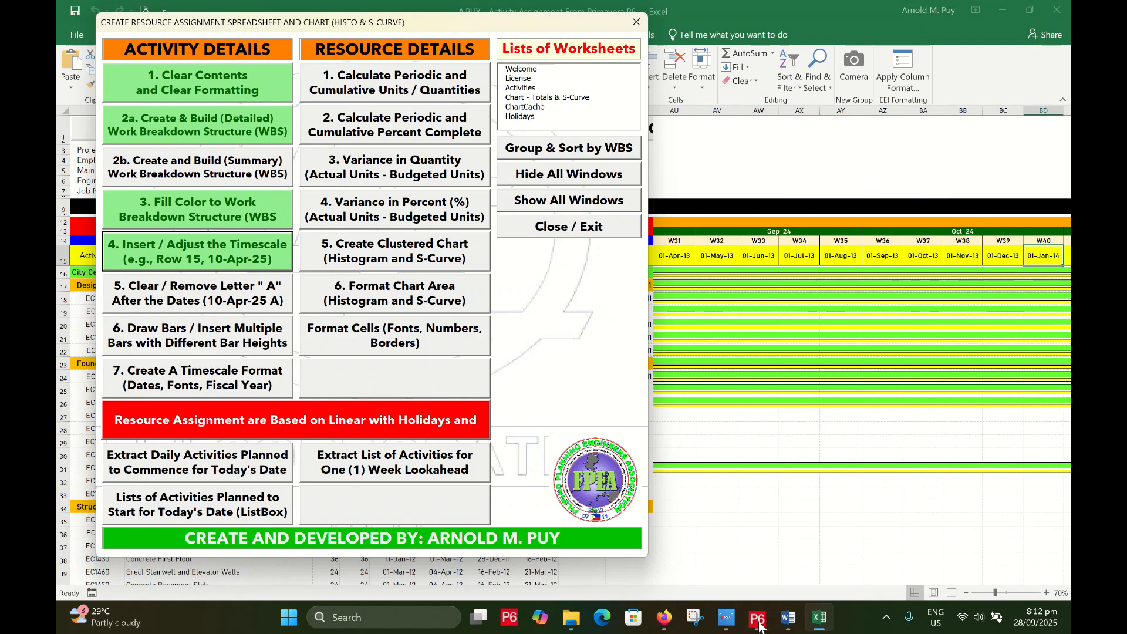
left_click(1067, 251)
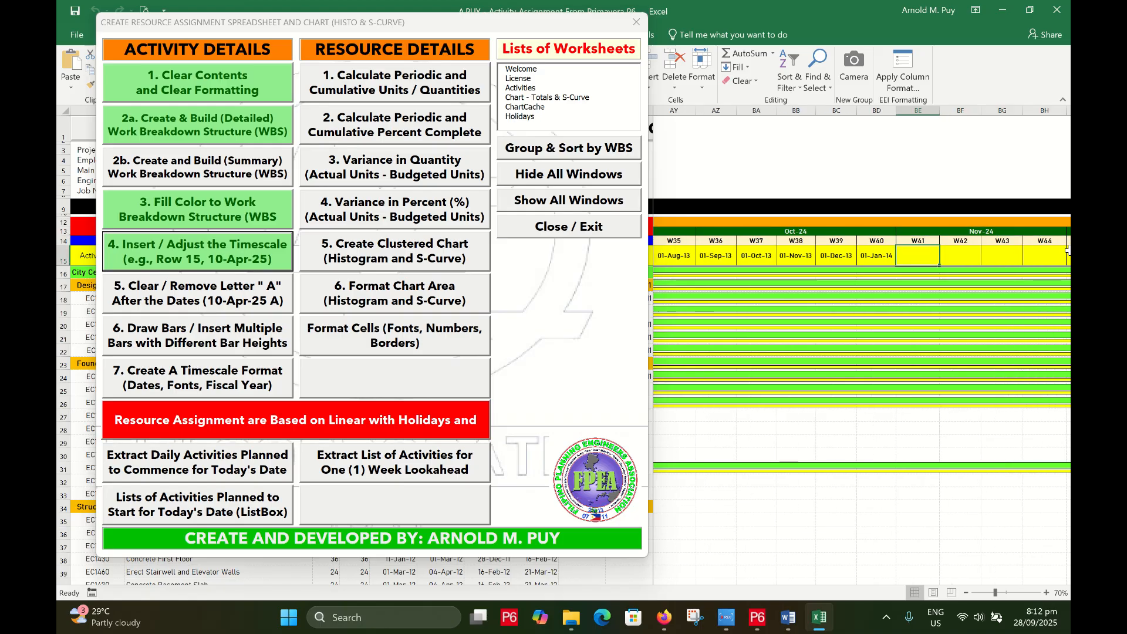
key("Right")
key("Up")
key("Up")
key("Down")
key("Right")
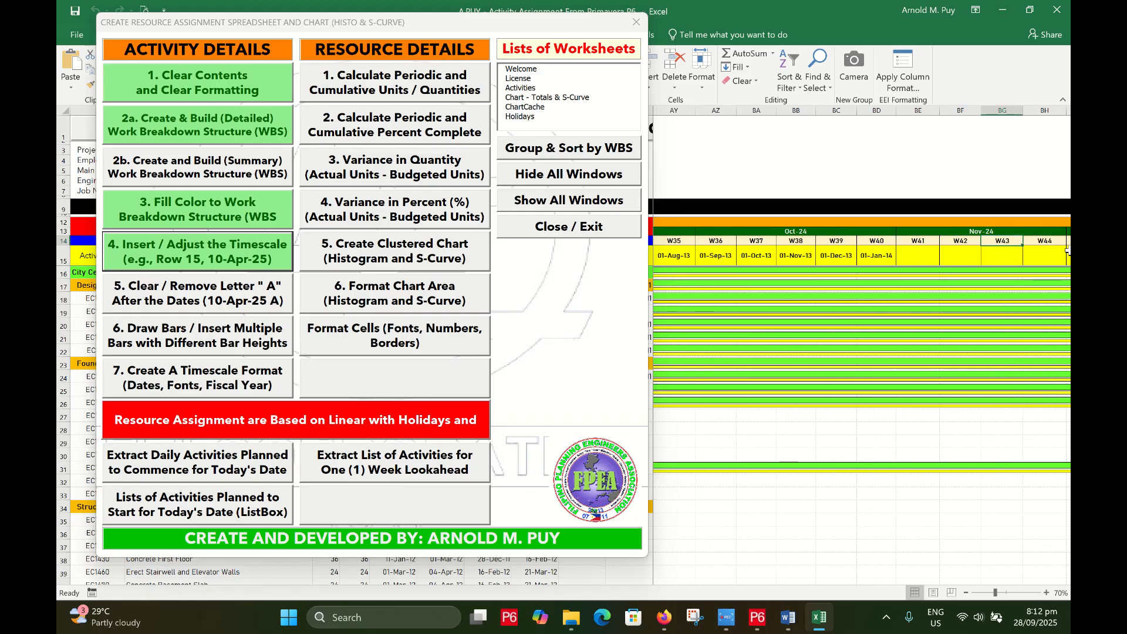
key("Right")
key("Right")
key("Right")
key("Right")
key("Right")
key("Right")
key("Right")
key("Right")
key("Right")
key("Right")
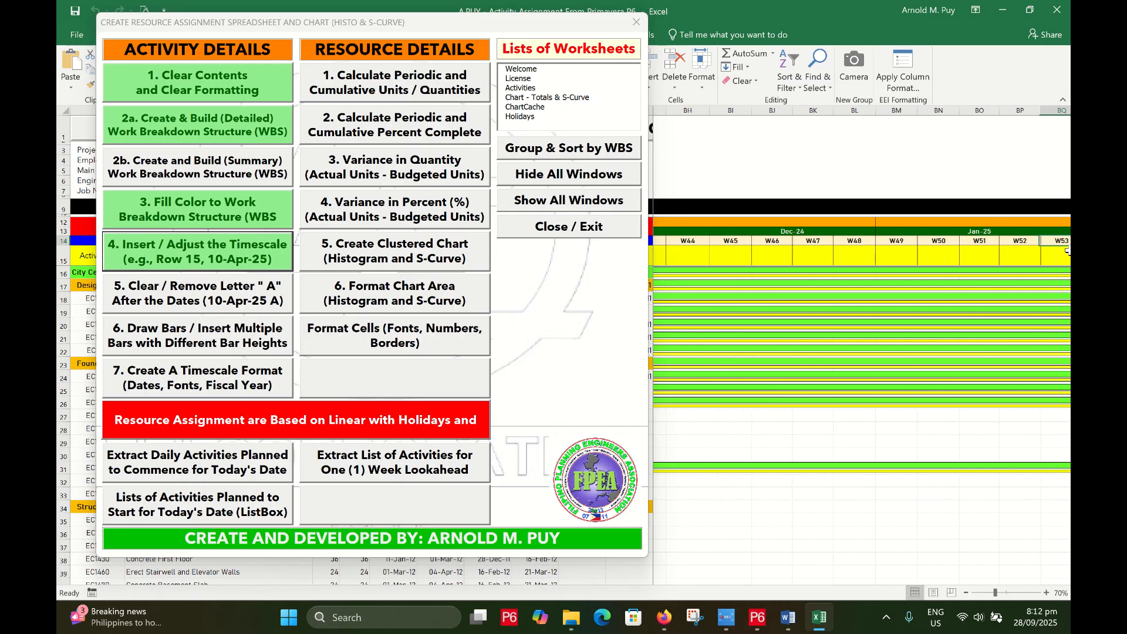
key("ctrl+Right")
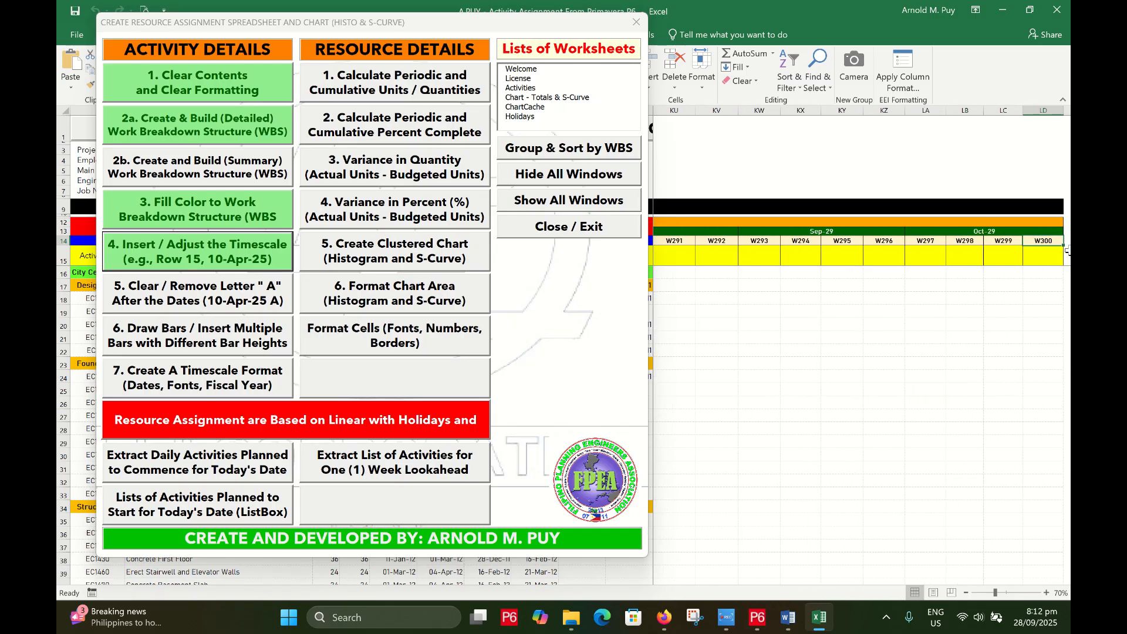
key("ctrl+Left")
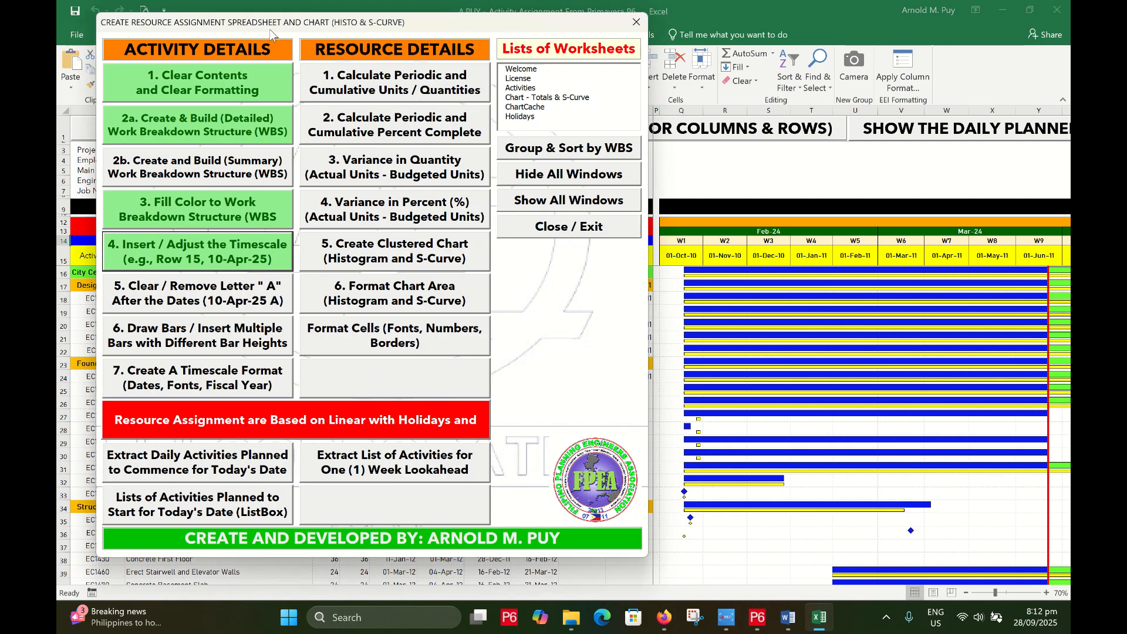
Drag the resource-assignment tools form to the right, clear of the Start and Finish columns
left_click_drag(270, 29, 711, 47)
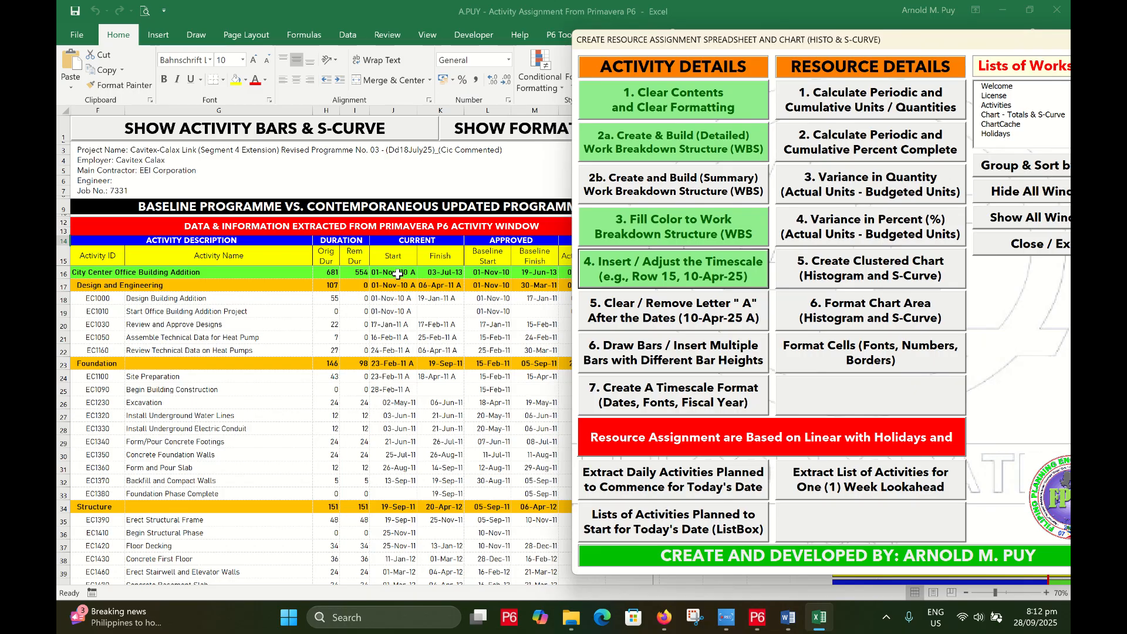
mouse_move(665, 43)
left_mouse_down()
mouse_move(236, 15)
mouse_move(259, 66)
mouse_move(656, 58)
left_mouse_up()
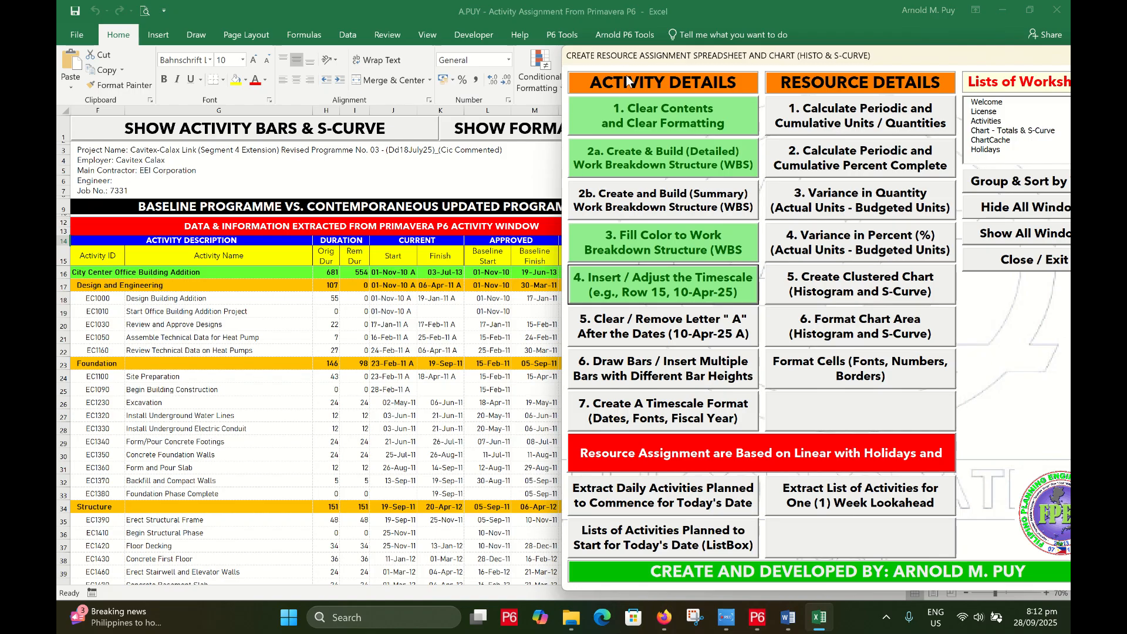
left_click_drag(623, 58, 681, 12)
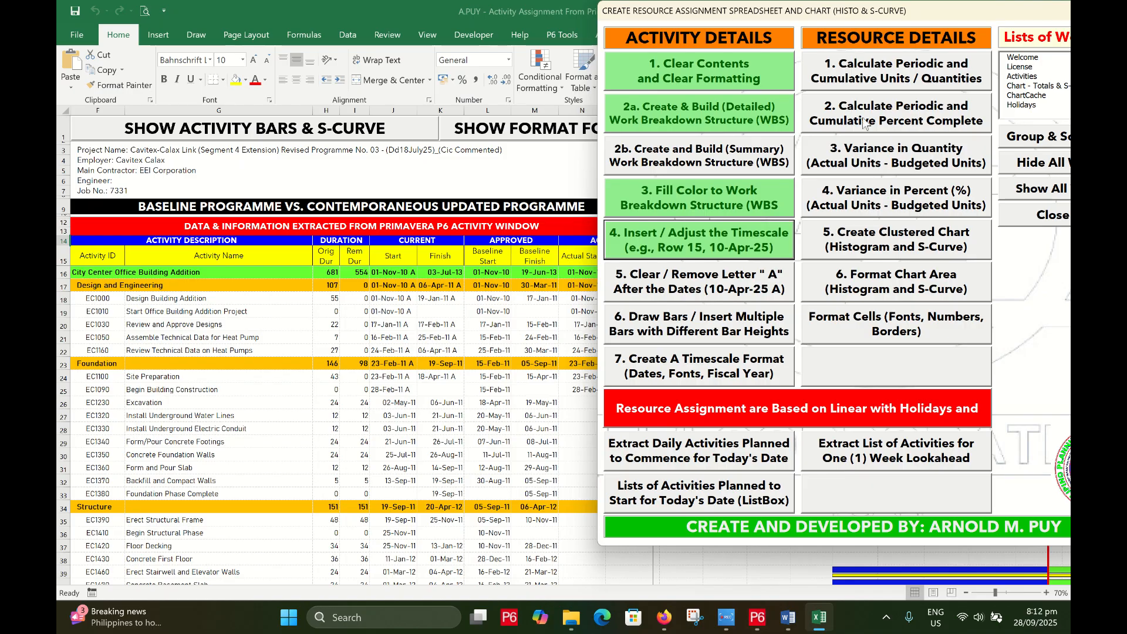
left_click(713, 292)
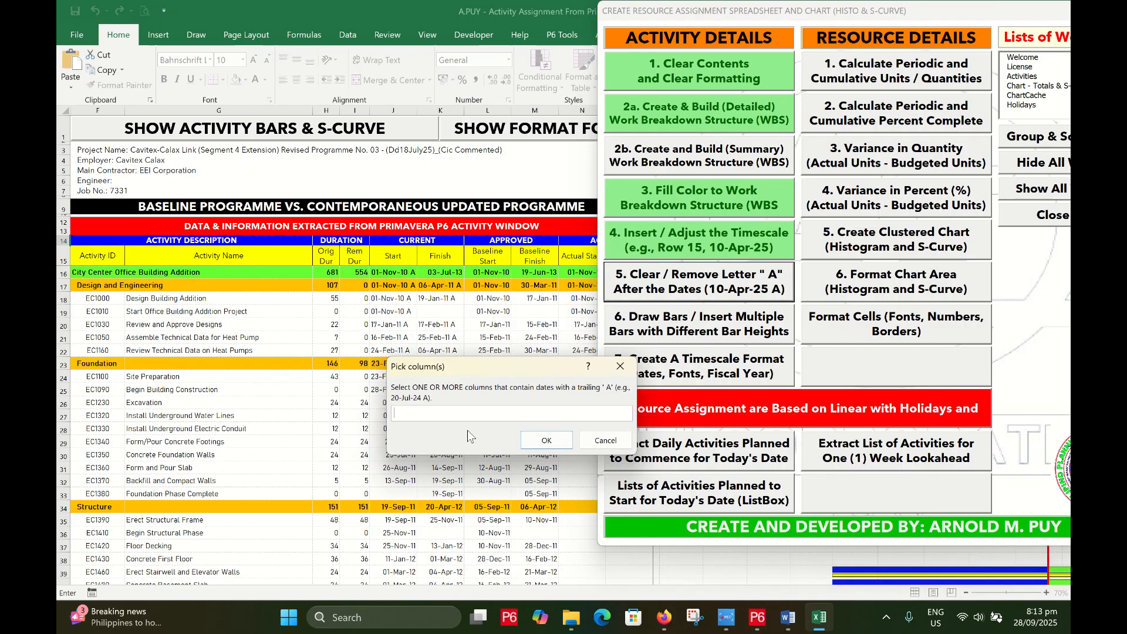
left_click(388, 255)
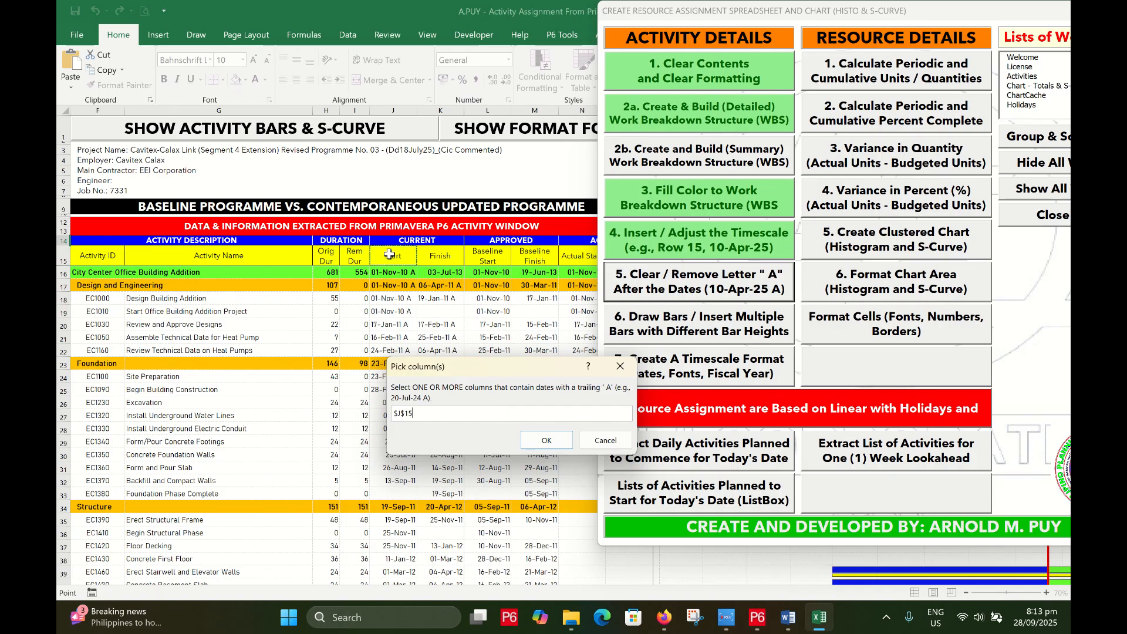
left_click_drag(389, 254, 445, 256)
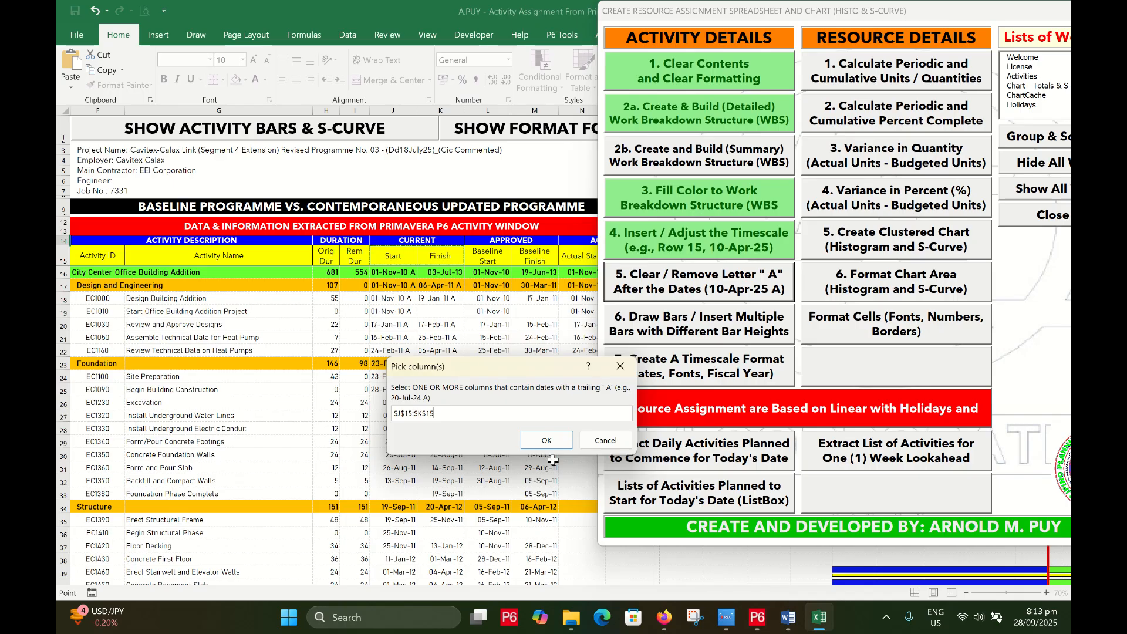
left_click(549, 441)
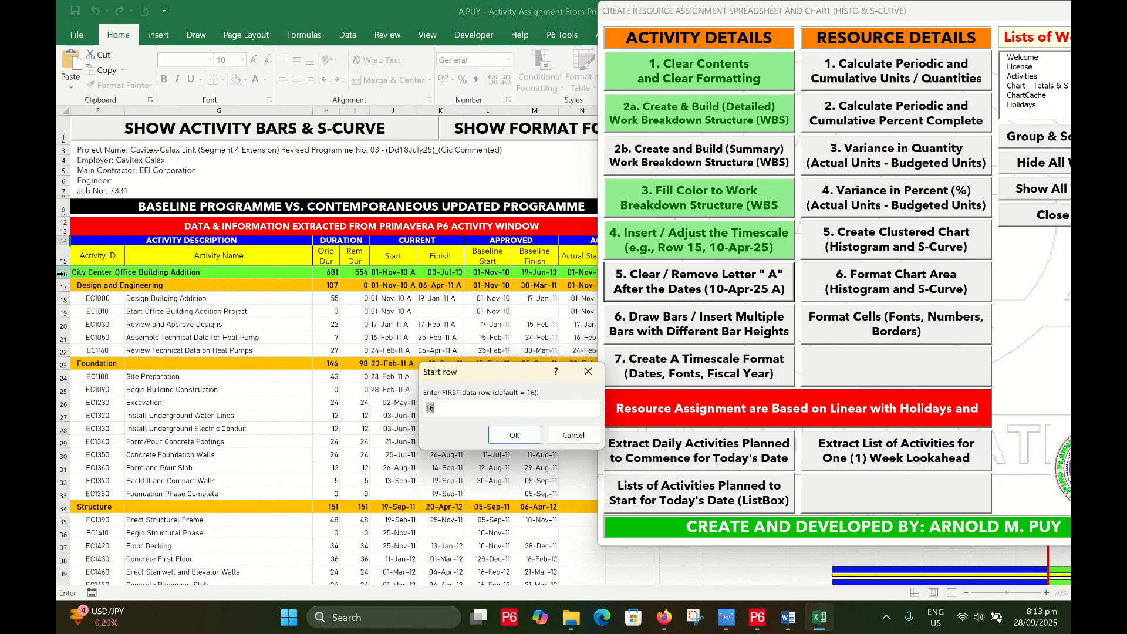
left_click(514, 435)
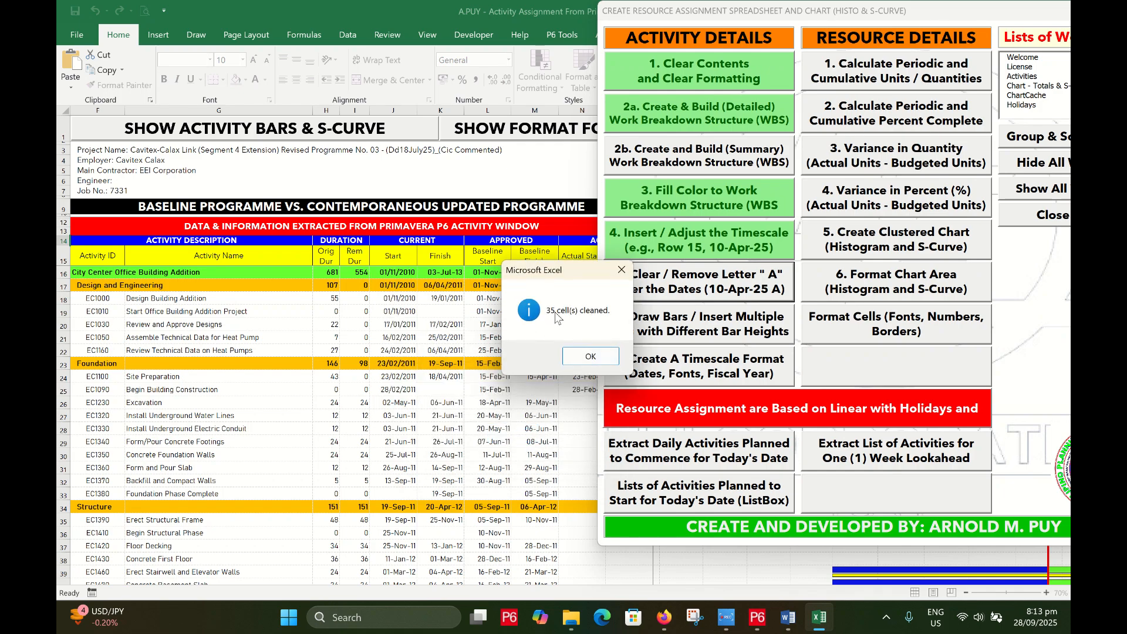
left_click(591, 356)
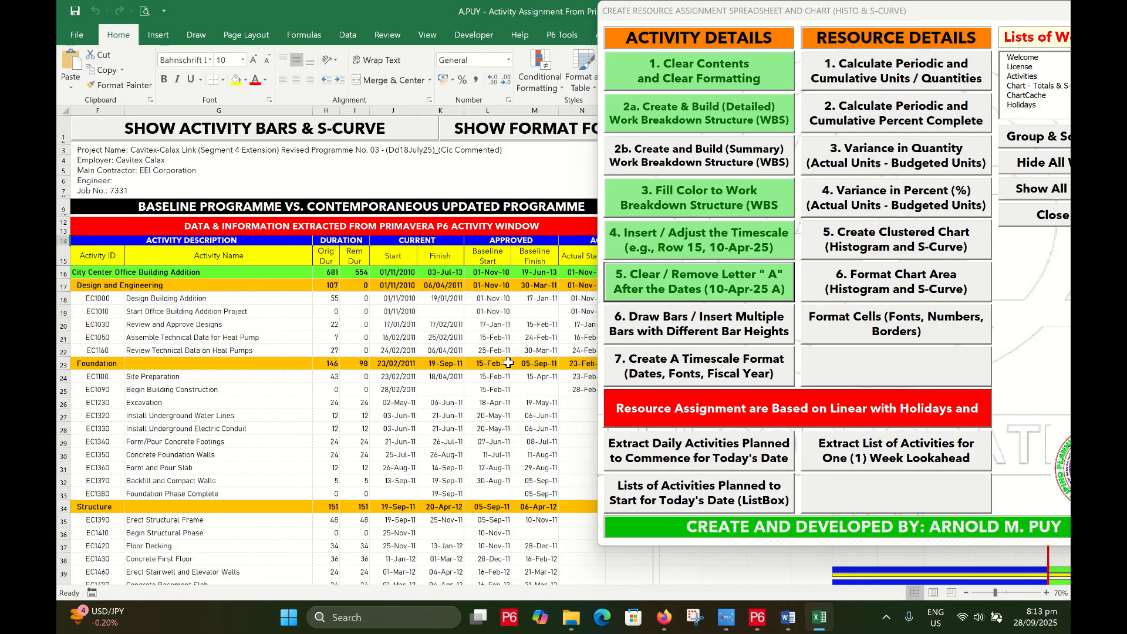
scroll(508, 363, "down", 6)
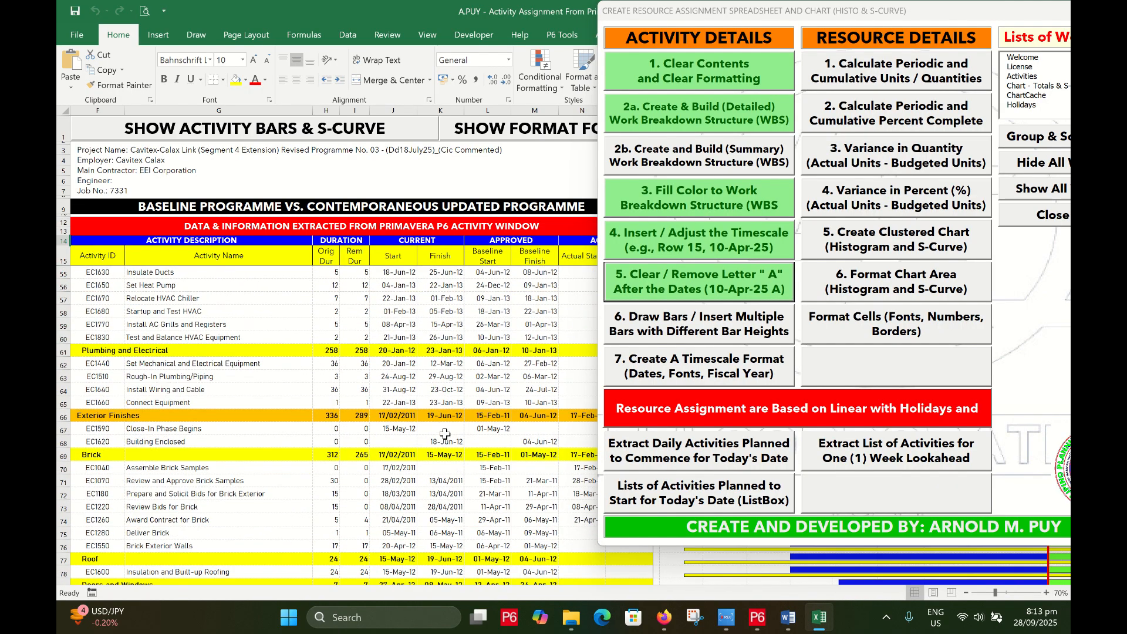
scroll(444, 433, "up", 6)
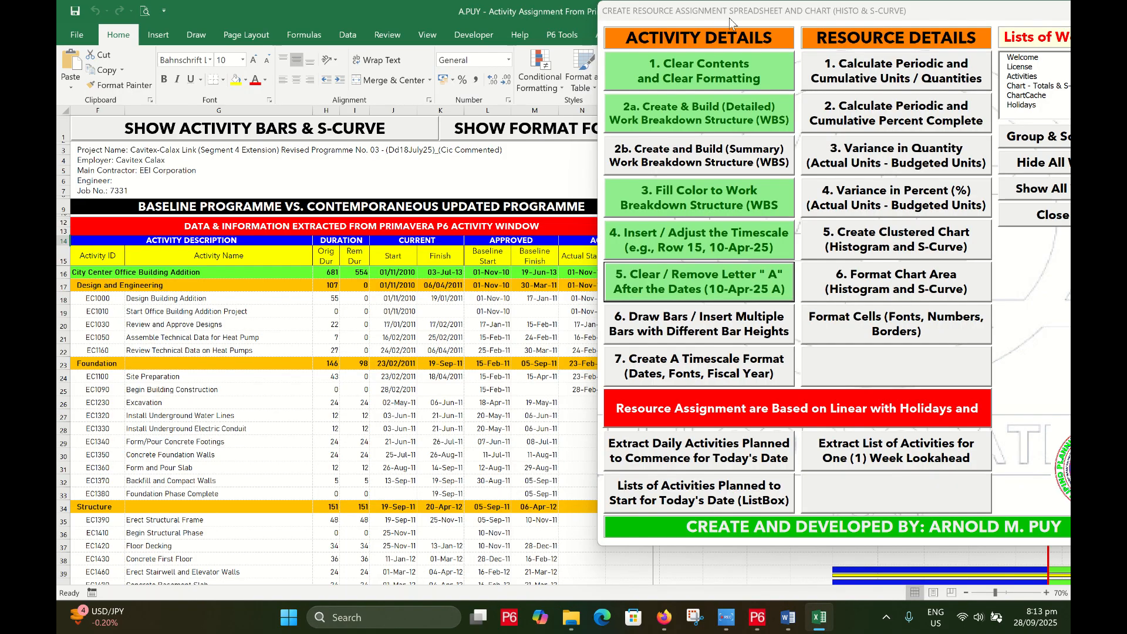
Start drawing Gantt bars with Q15 (01-Oct-10) as the timeline start cell
left_click_drag(729, 21, 228, 22)
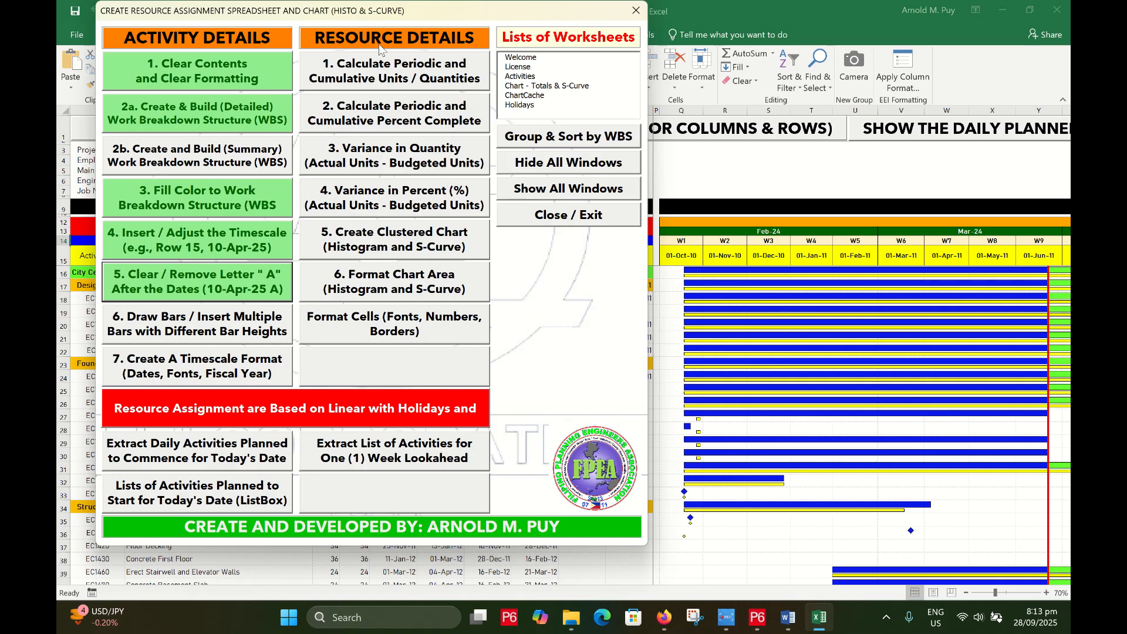
mouse_move(387, 18)
left_mouse_down()
mouse_move(299, 15)
mouse_move(971, 22)
mouse_move(1067, 52)
left_mouse_up()
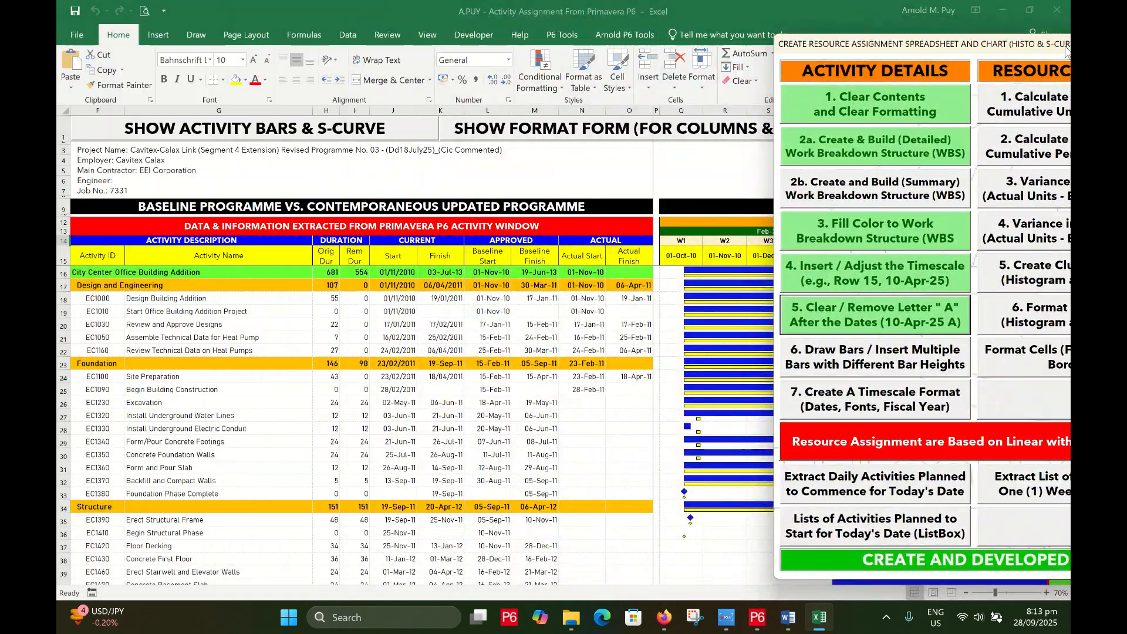
left_click(870, 361)
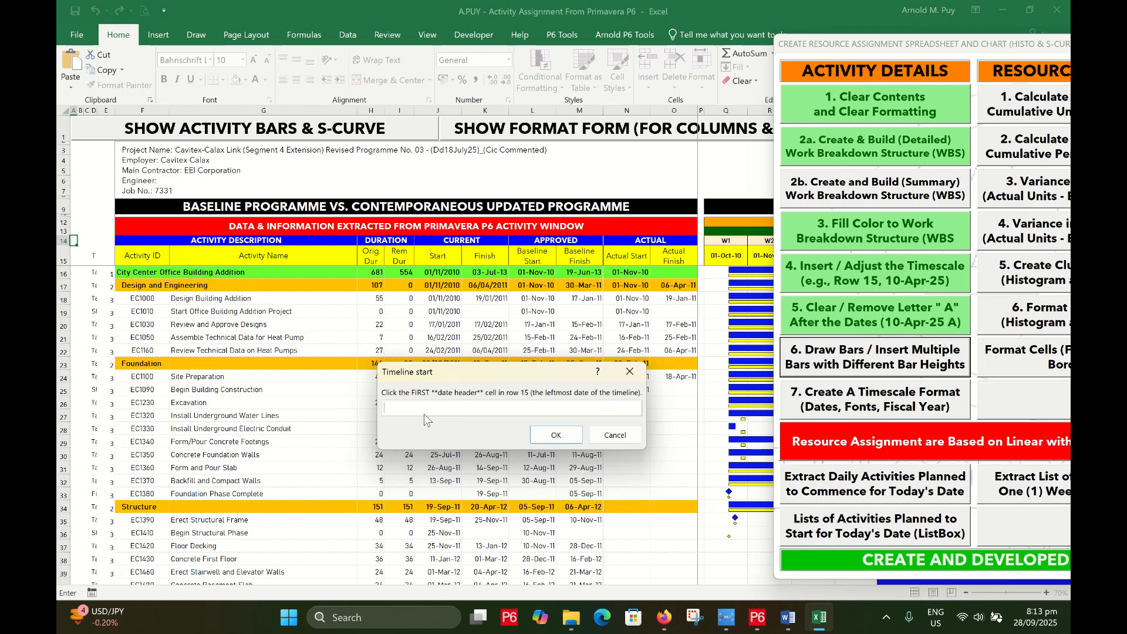
left_click_drag(488, 376, 434, 354)
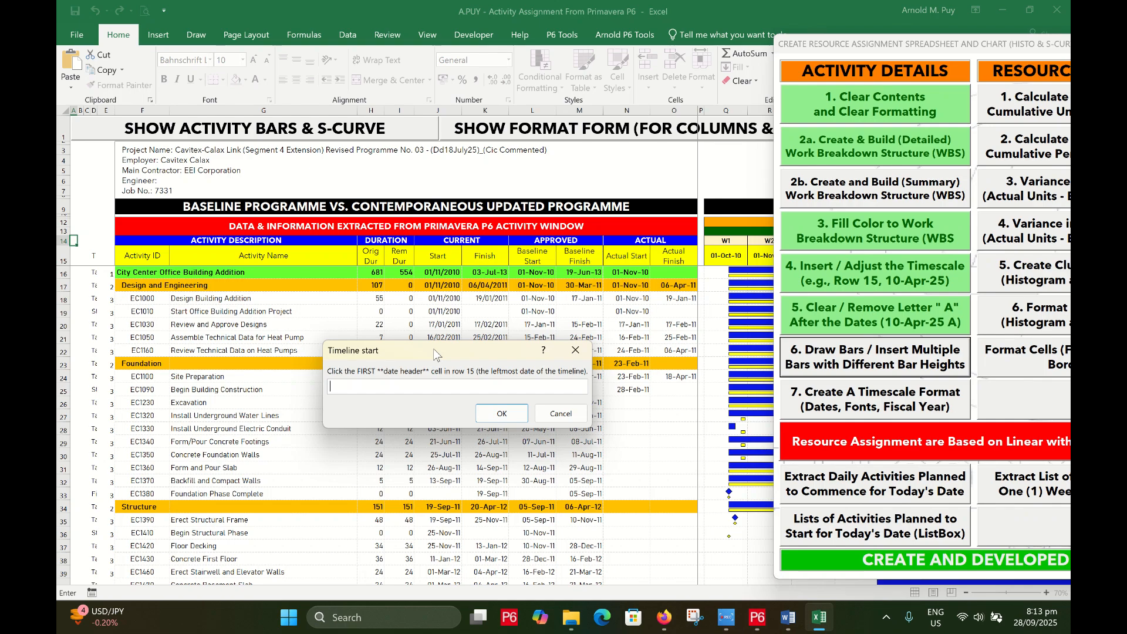
left_click(727, 256)
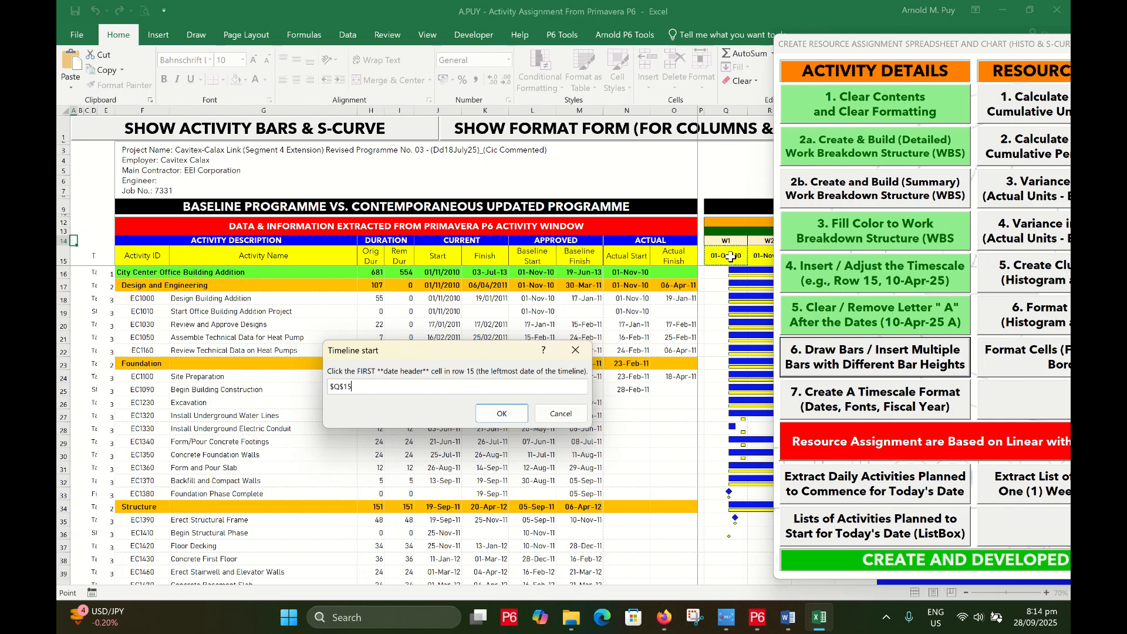
left_click(502, 413)
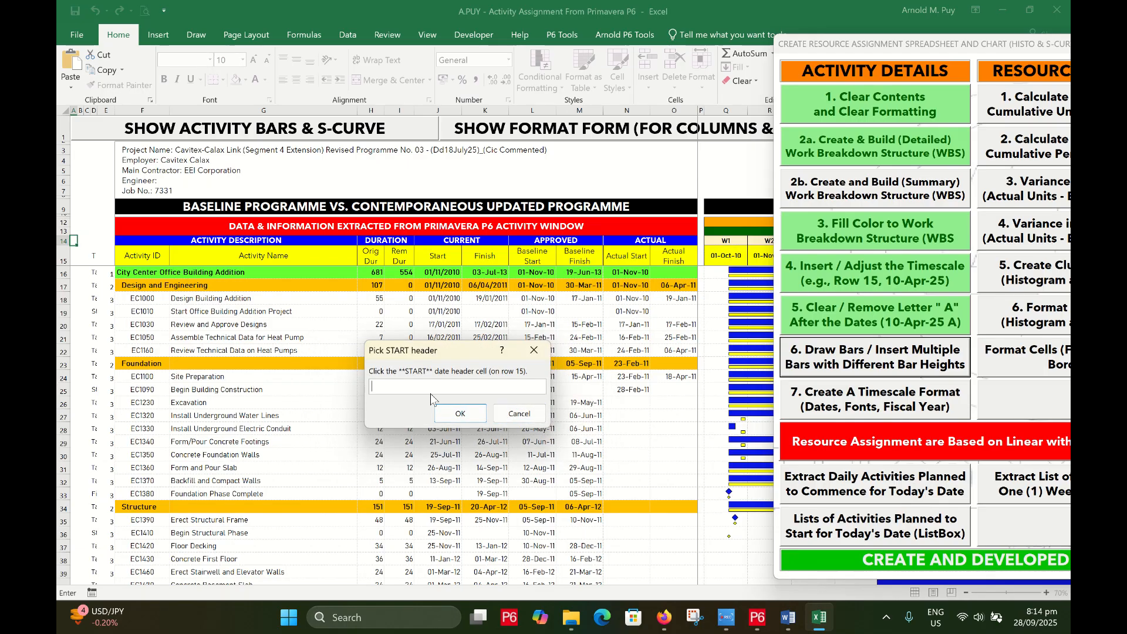
Use J15 and K15 as the first Start/Finish pair, with no name header
left_click(442, 262)
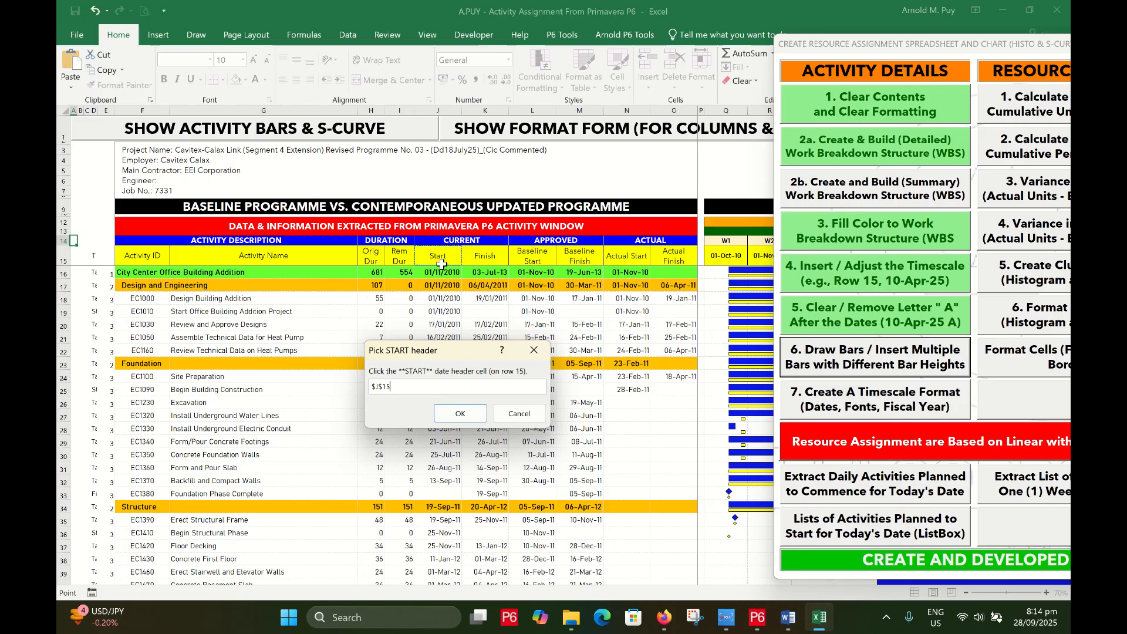
left_click(460, 413)
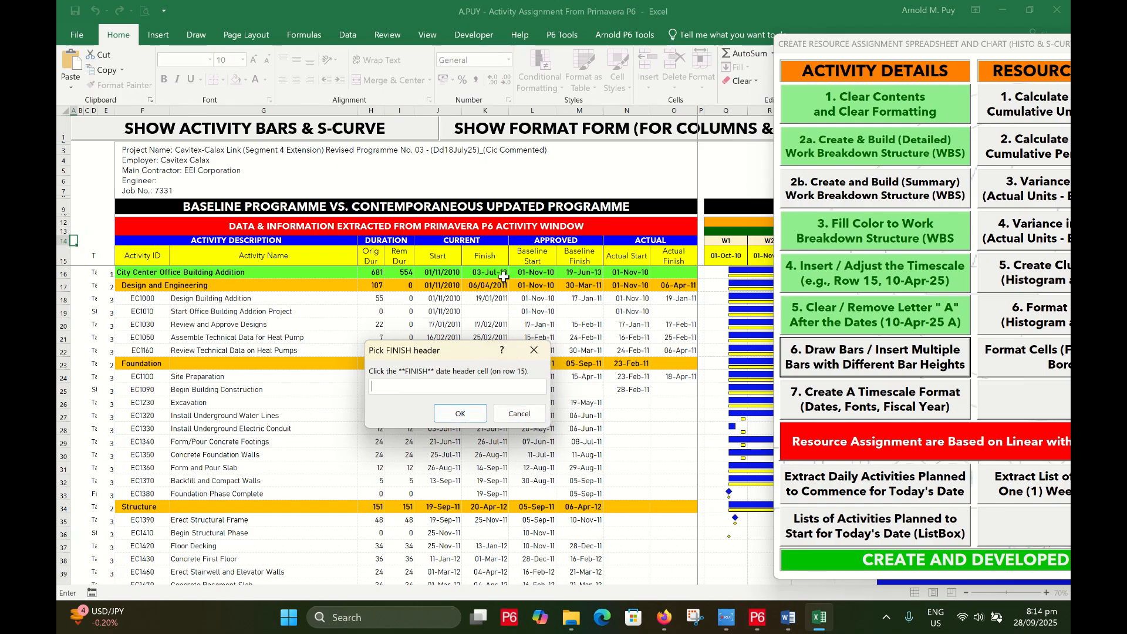
left_click(487, 253)
left_click(460, 413)
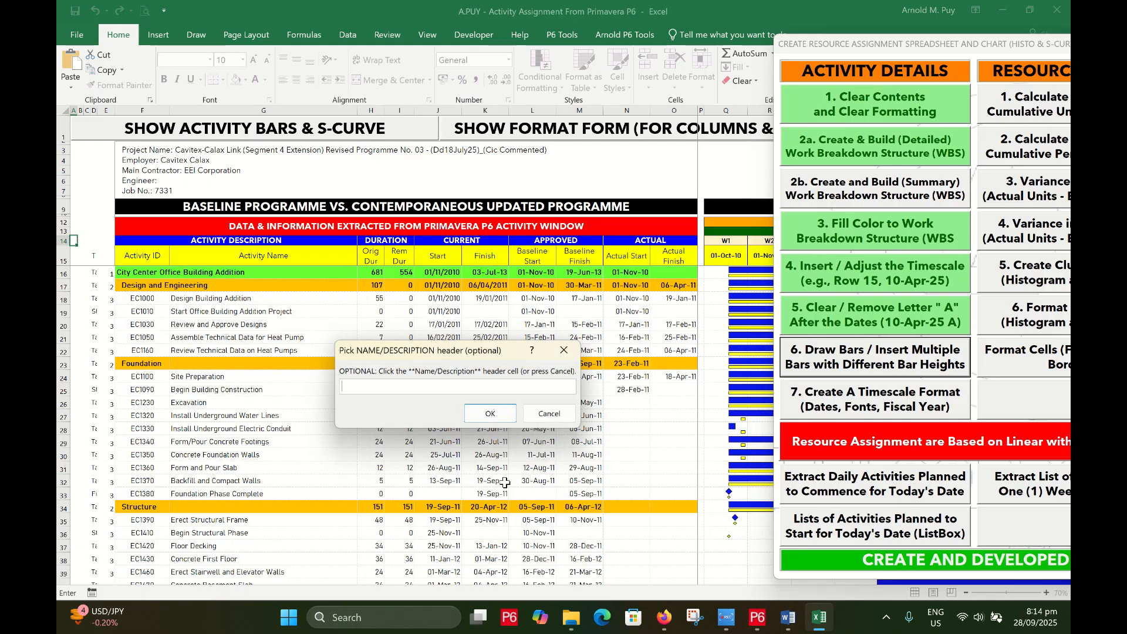
left_click_drag(450, 356, 506, 366)
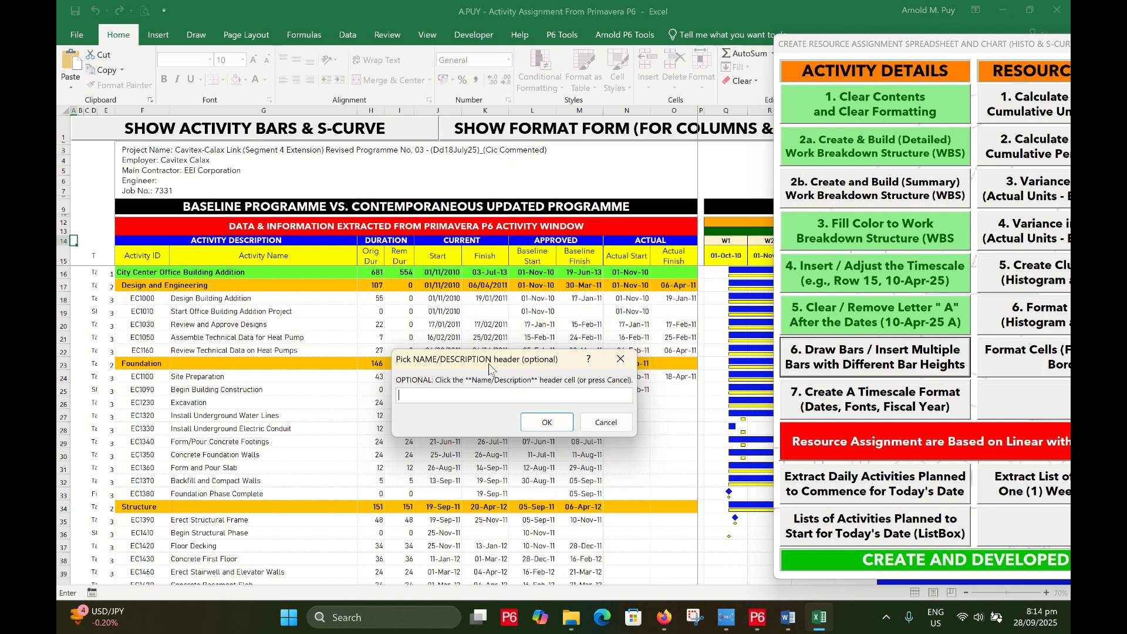
left_click(605, 422)
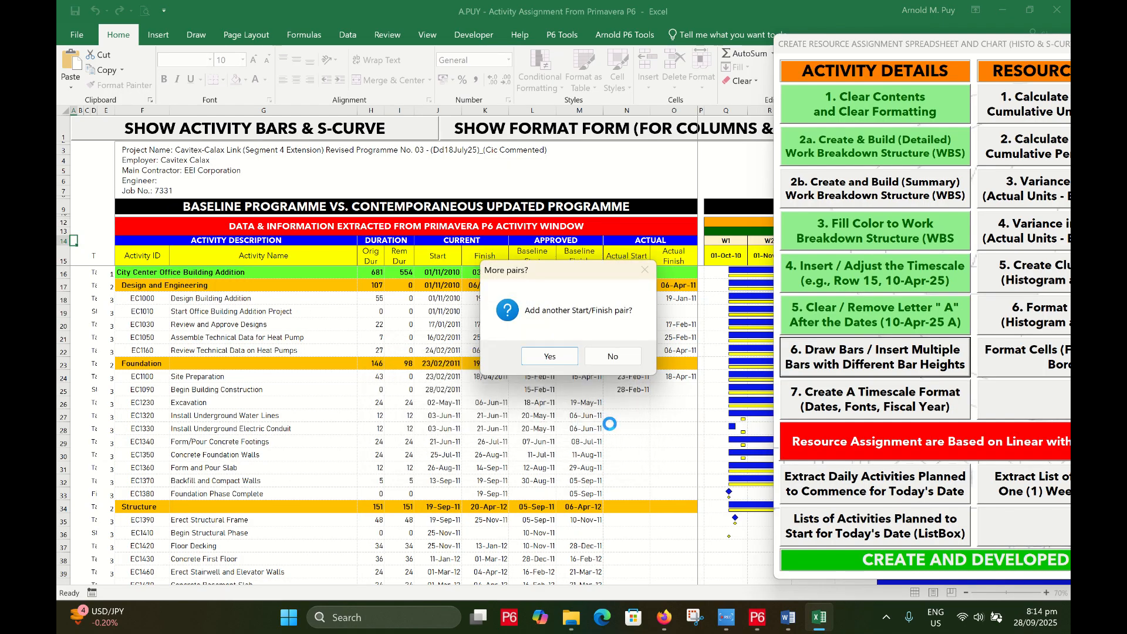
left_click_drag(559, 266, 445, 327)
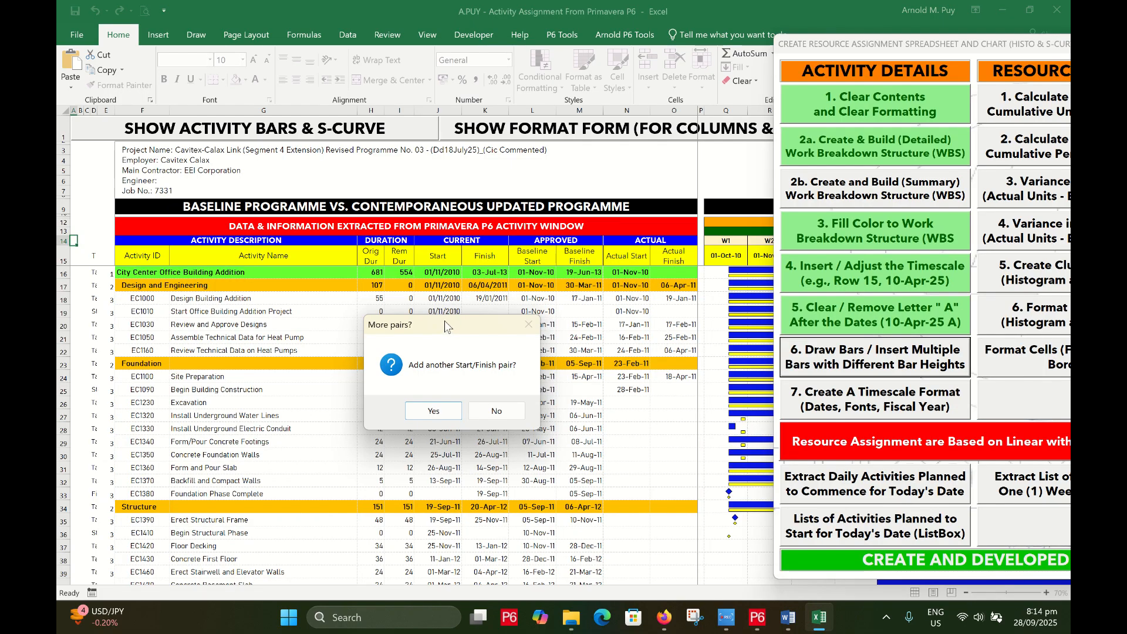
Add a second pair using Baseline Start L15 and Baseline Finish M15, again without a name header
left_click(435, 416)
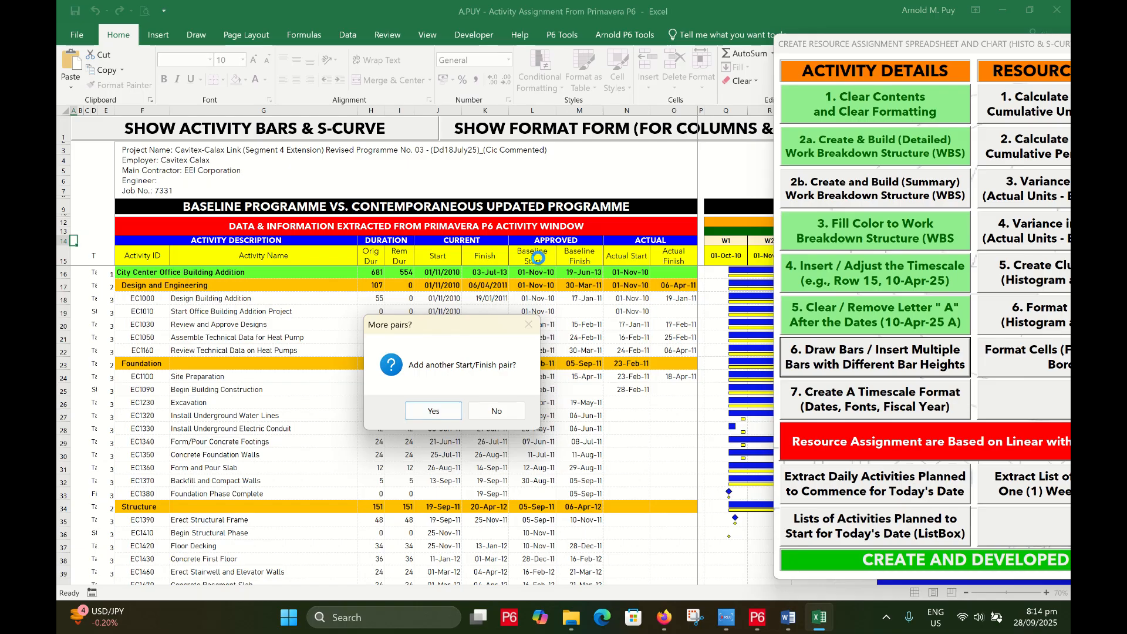
left_click(434, 416)
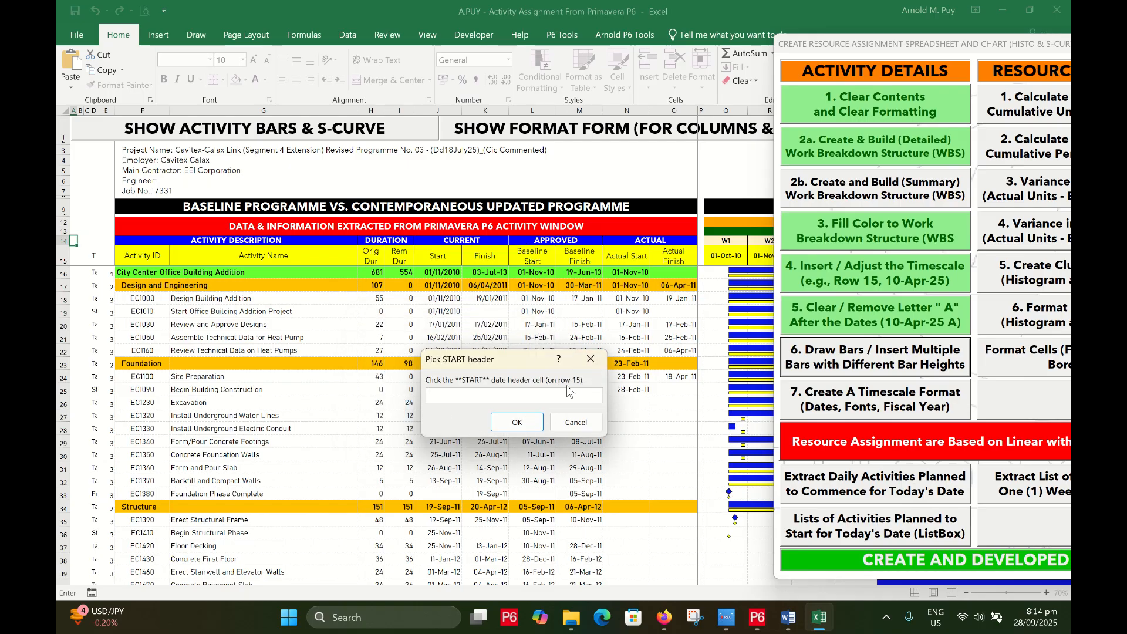
left_click(532, 256)
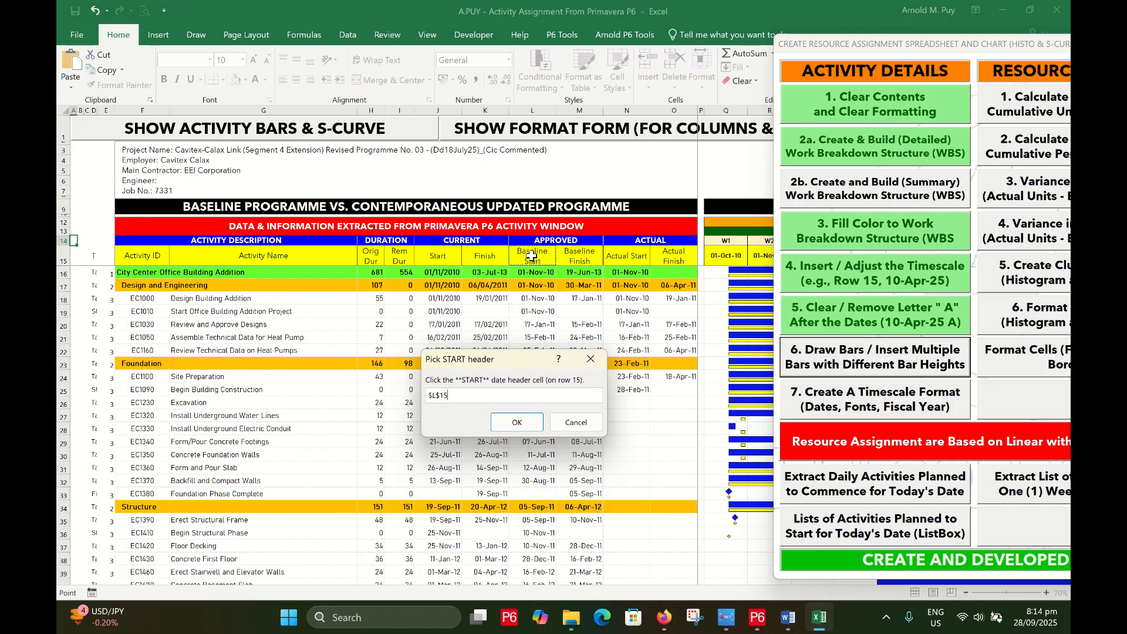
left_click(506, 424)
left_click(579, 258)
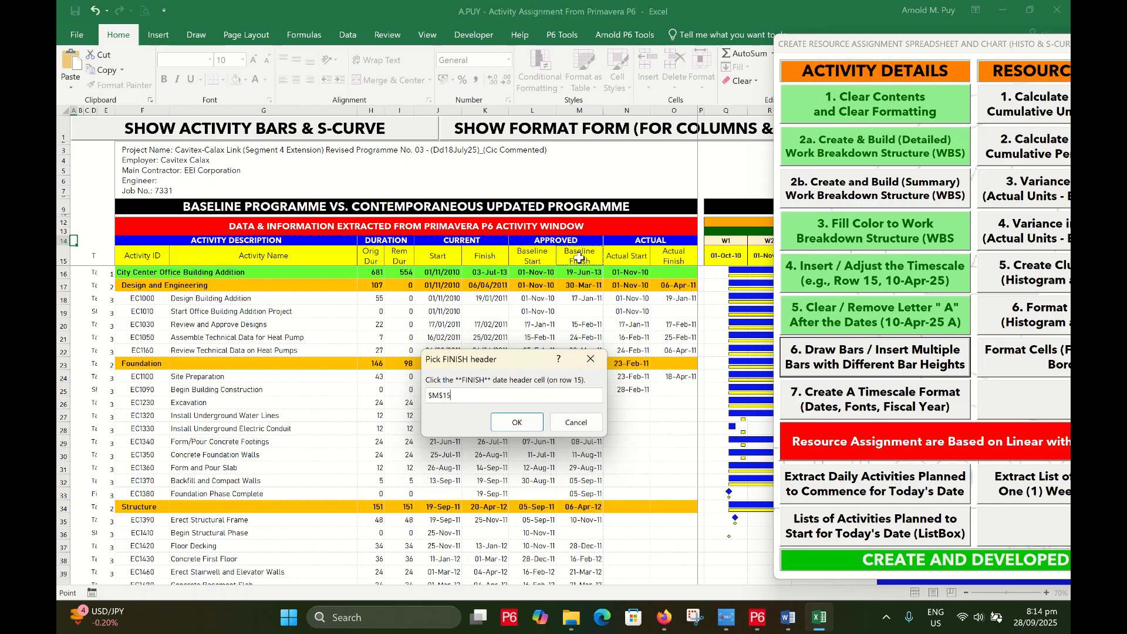
left_click(529, 426)
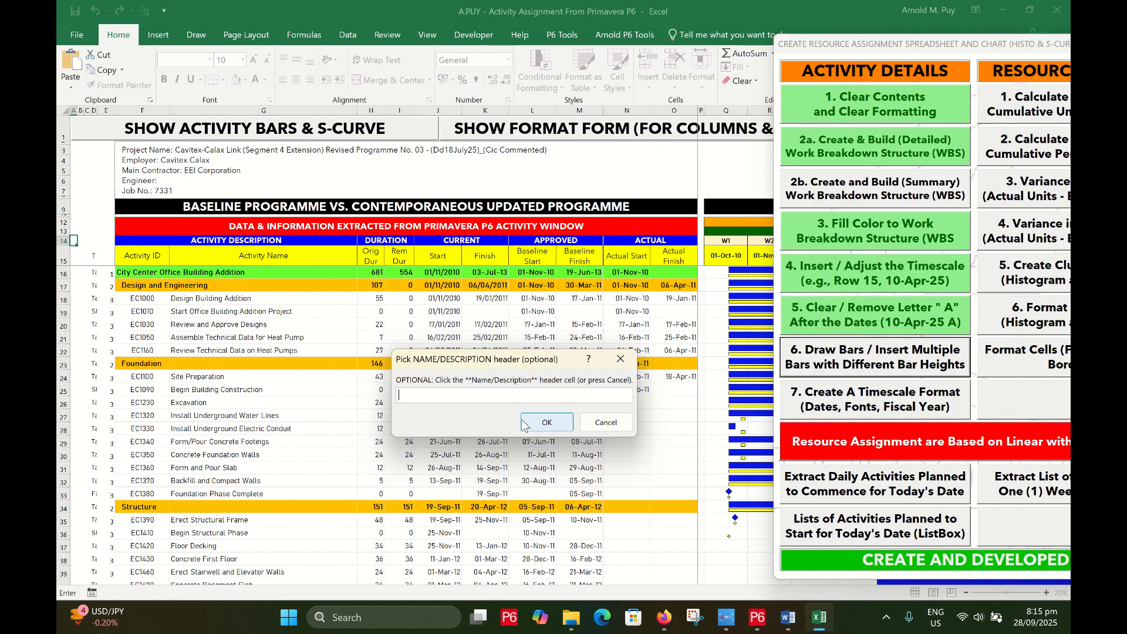
left_click(604, 422)
left_click_drag(593, 270, 479, 342)
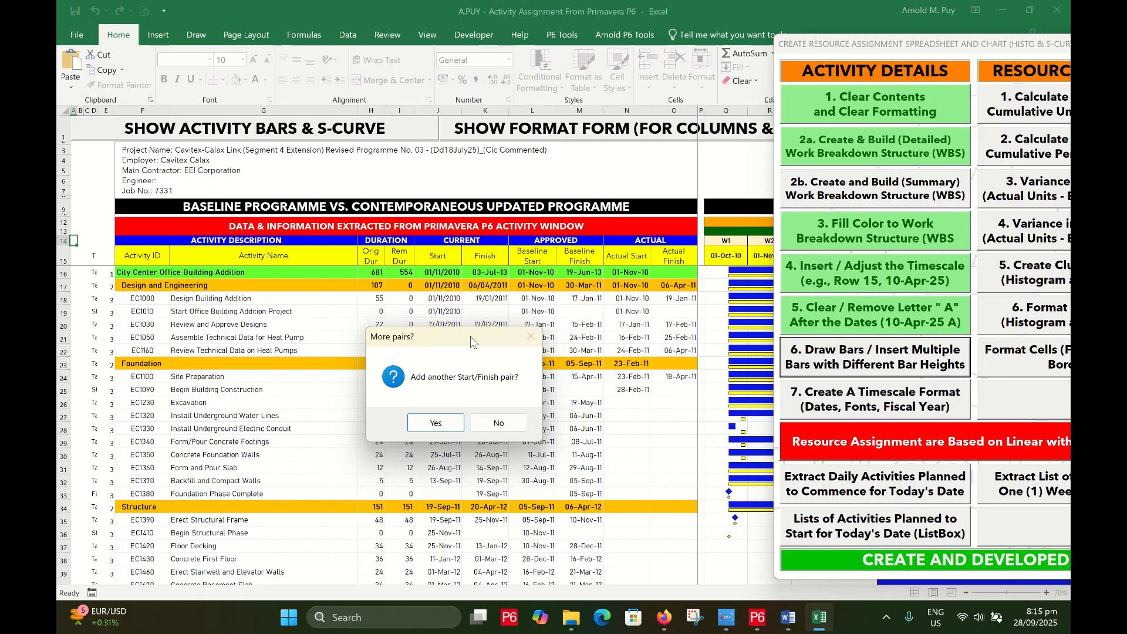
Stop adding date pairs, set bar series #1 to 12 points, and keep series #2 at default height
left_click(499, 424)
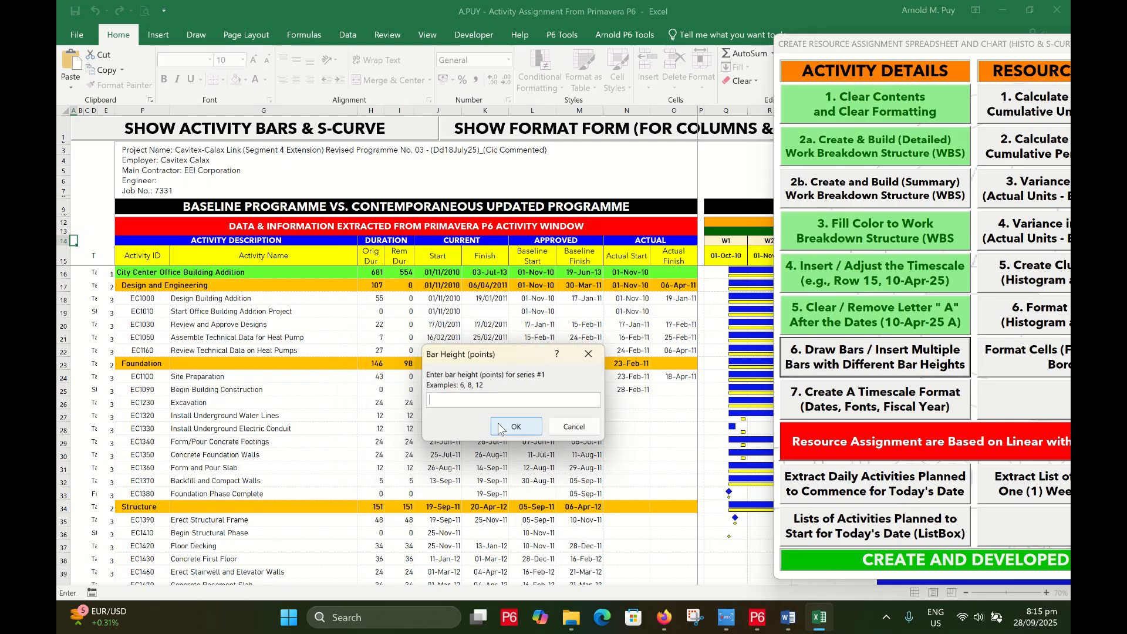
left_click_drag(491, 361, 423, 340)
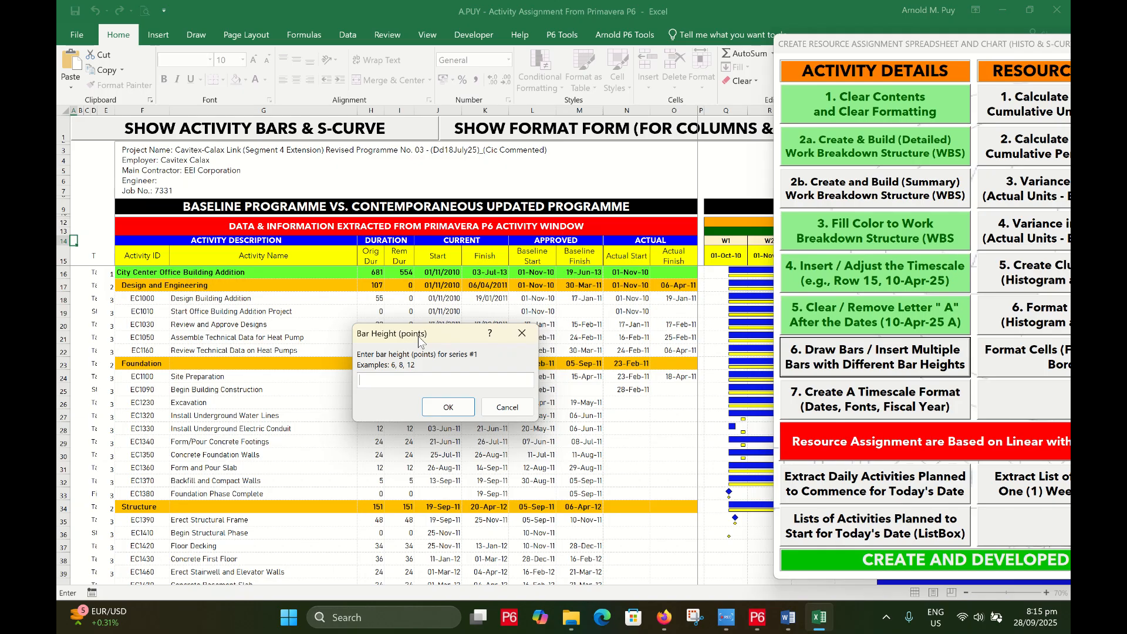
type("12")
left_click(451, 411)
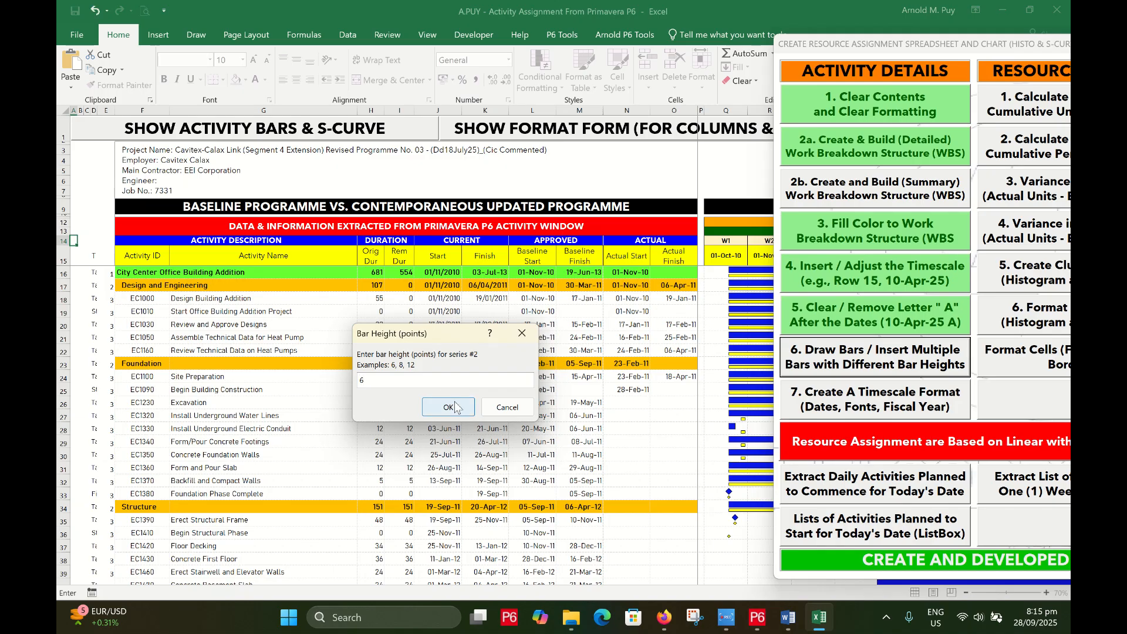
left_click(453, 408)
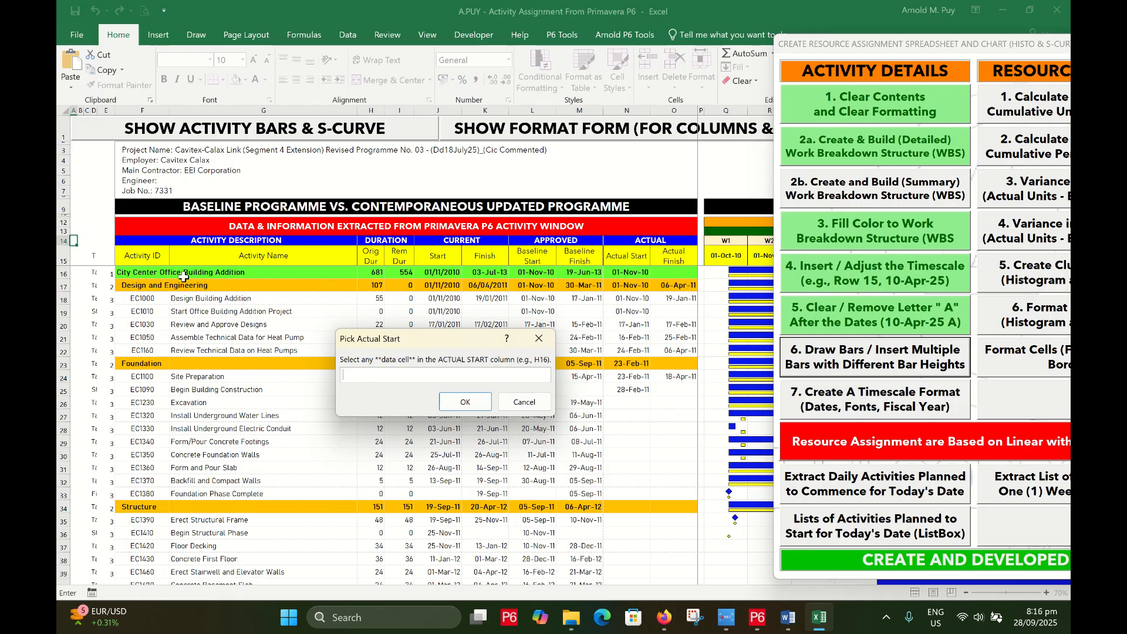
Set N16 as the Actual Start and O16 as the Actual Finish cells for the bars
left_click(625, 270)
left_click(448, 409)
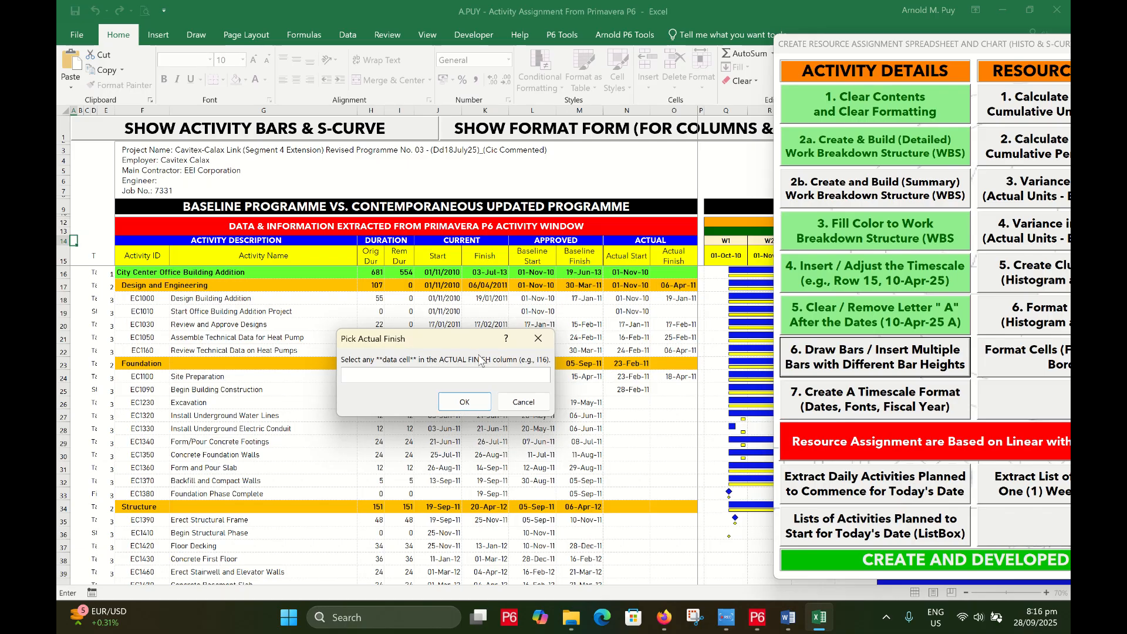
left_click(678, 273)
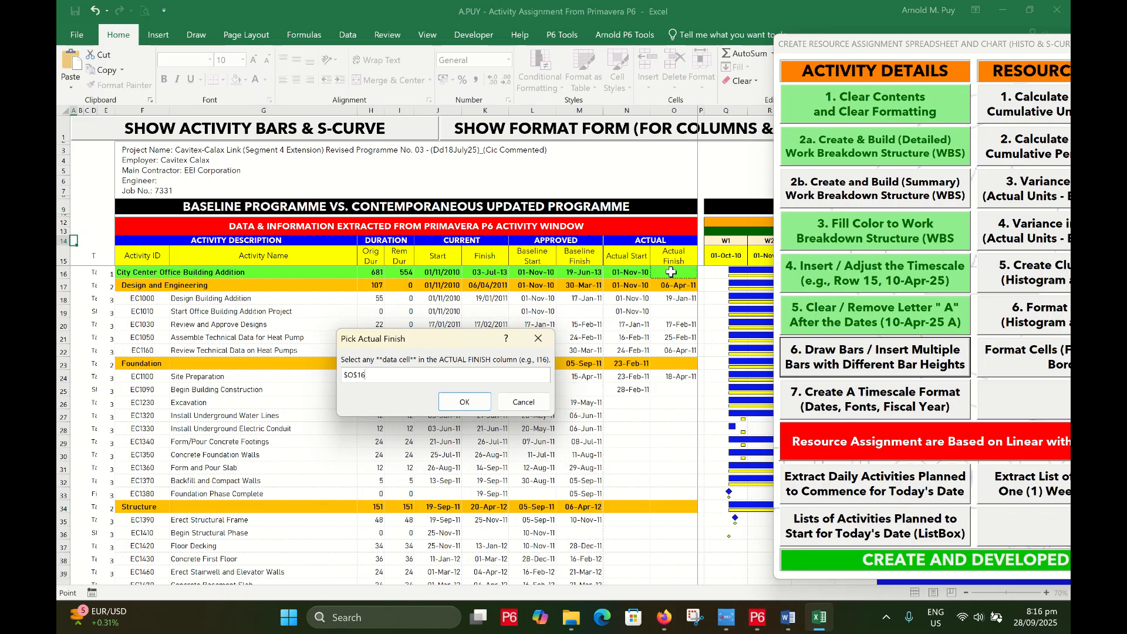
left_click(478, 404)
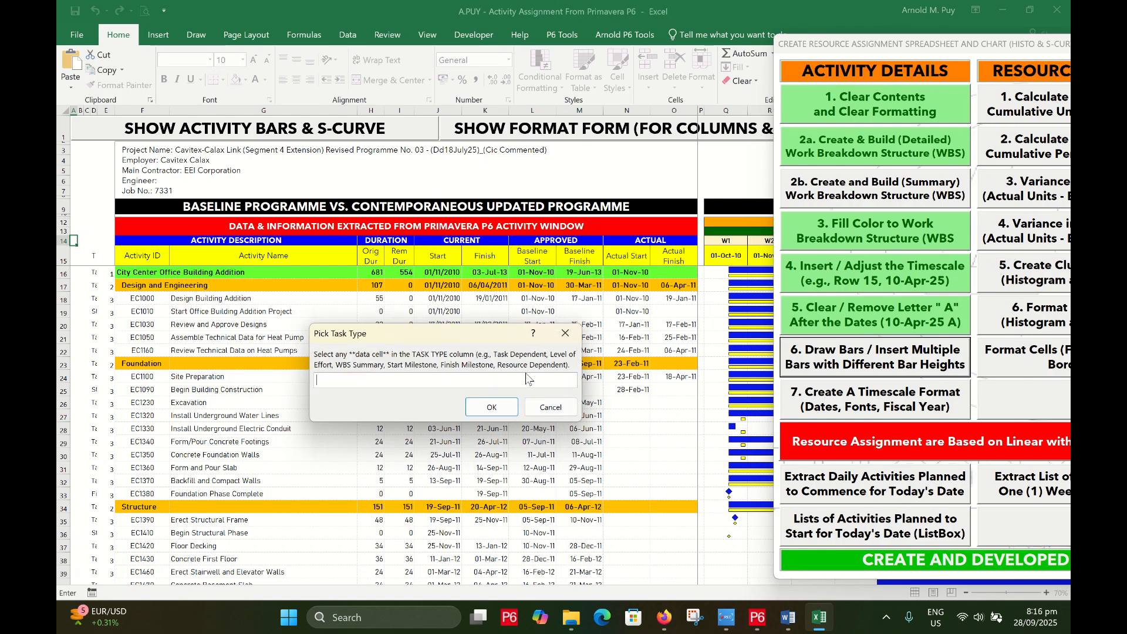
left_click_drag(444, 332, 411, 315)
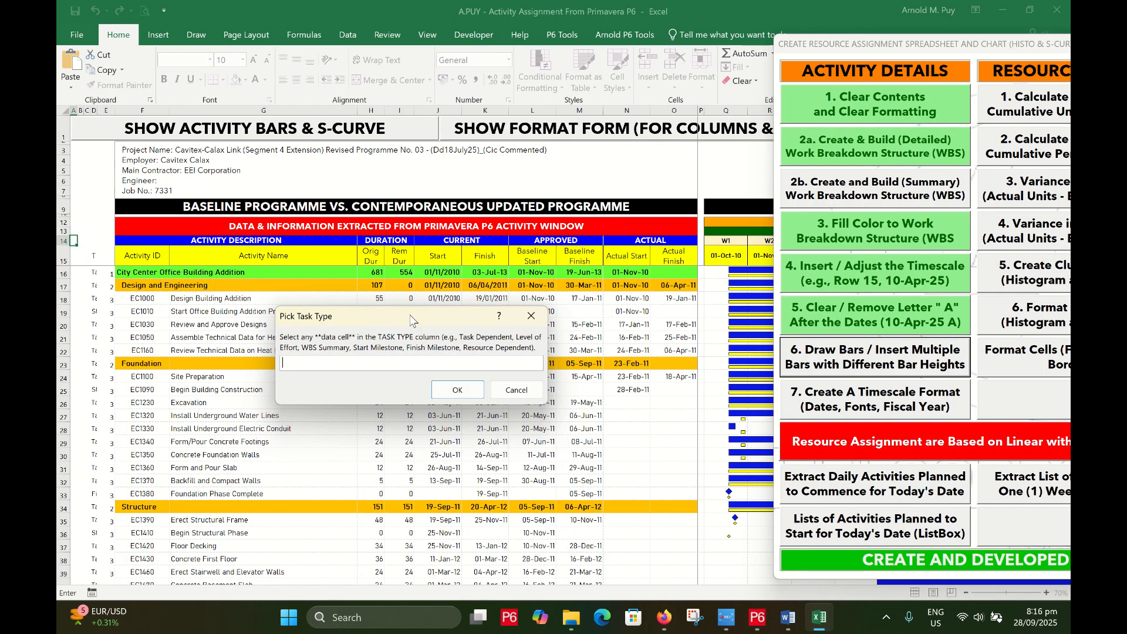
left_click(757, 616)
Check EC1000's Activity Type options in P6, keep it Task Dependent, and minimize P6
left_click(189, 178)
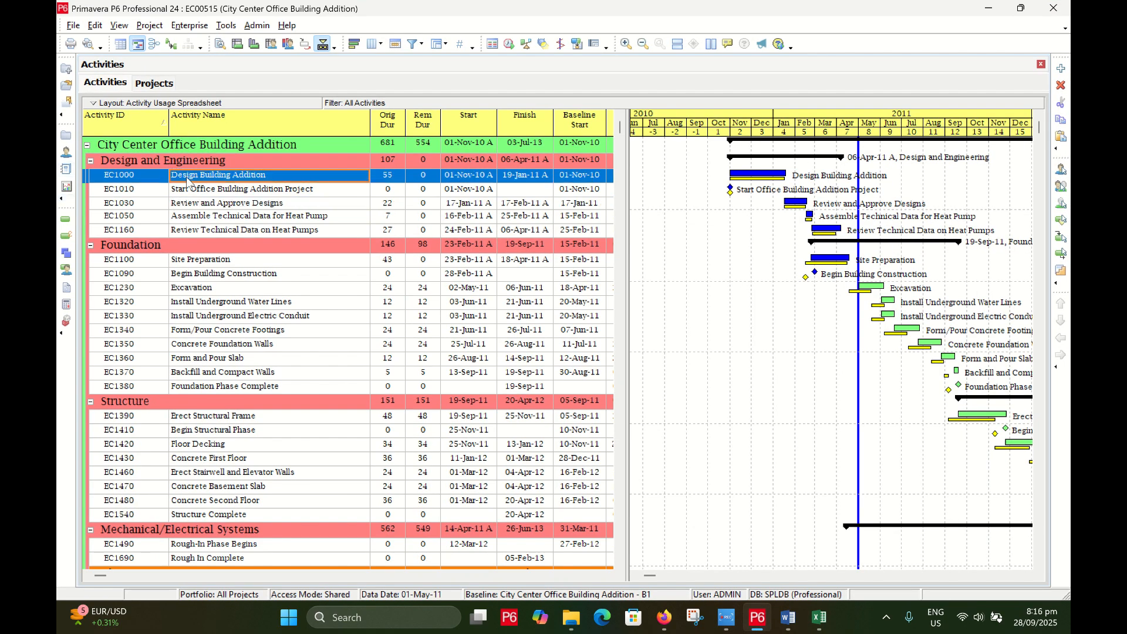
left_click(220, 44)
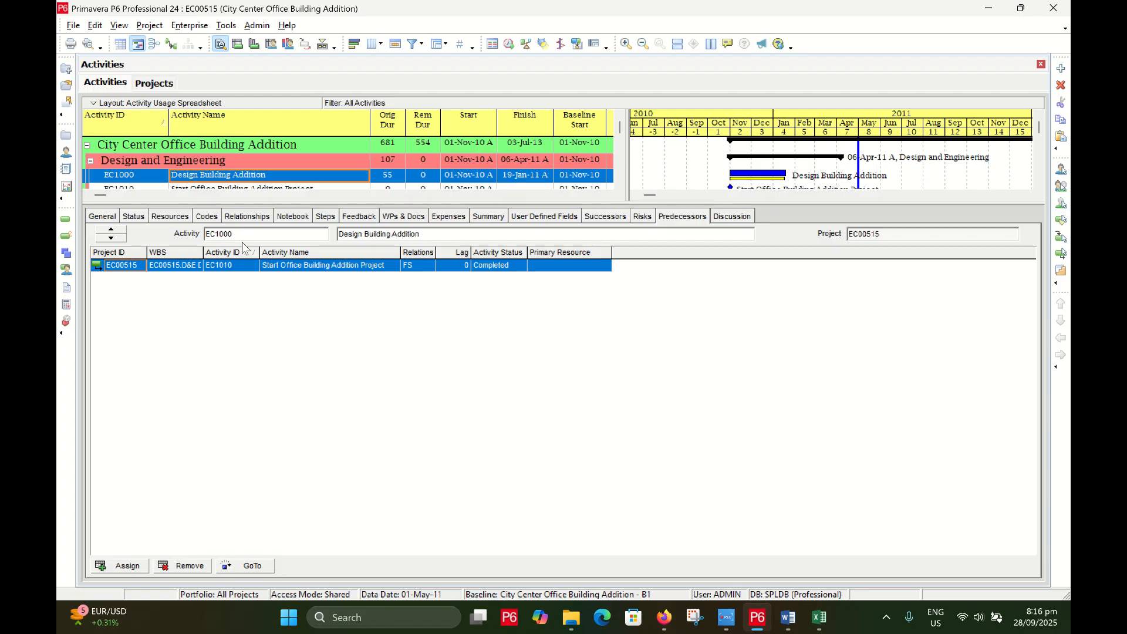
left_click_drag(233, 204, 234, 335)
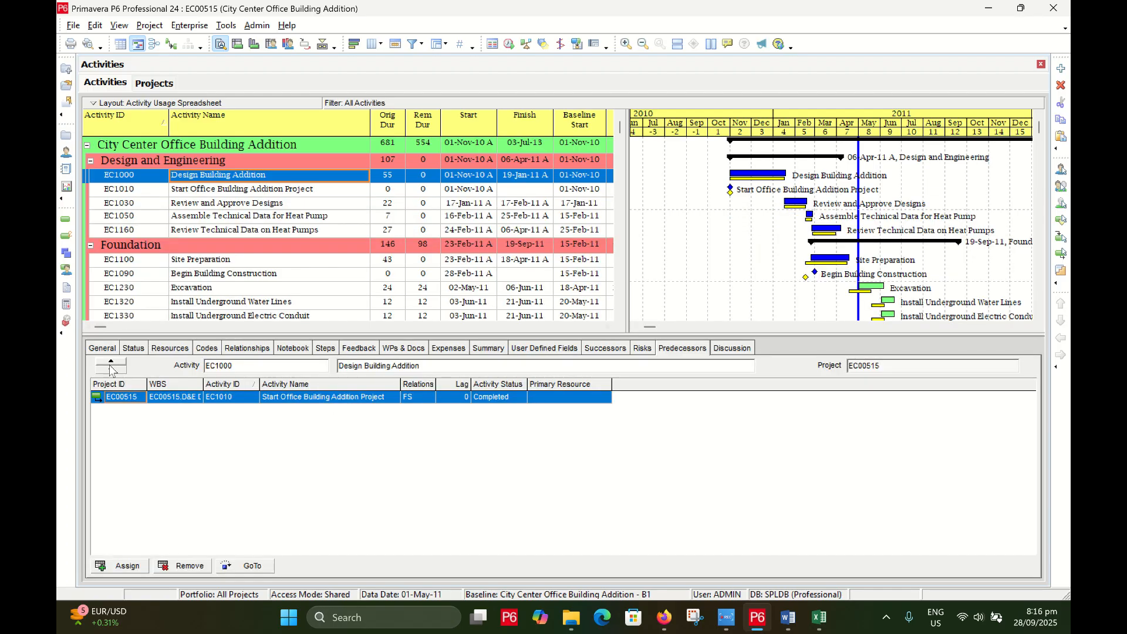
left_click(103, 348)
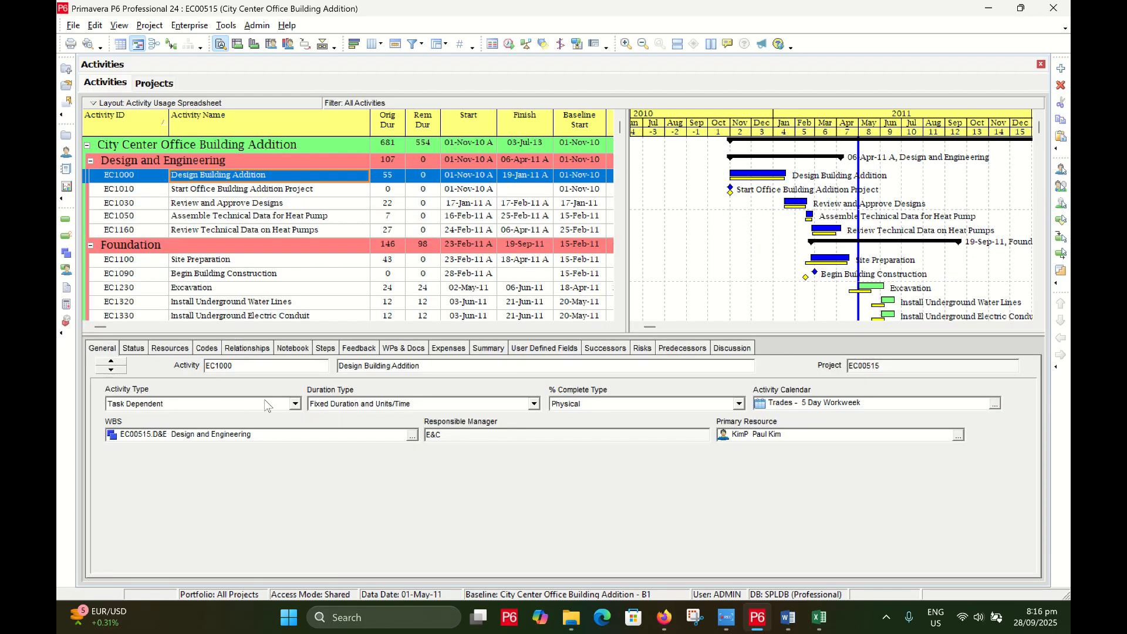
left_click(258, 405)
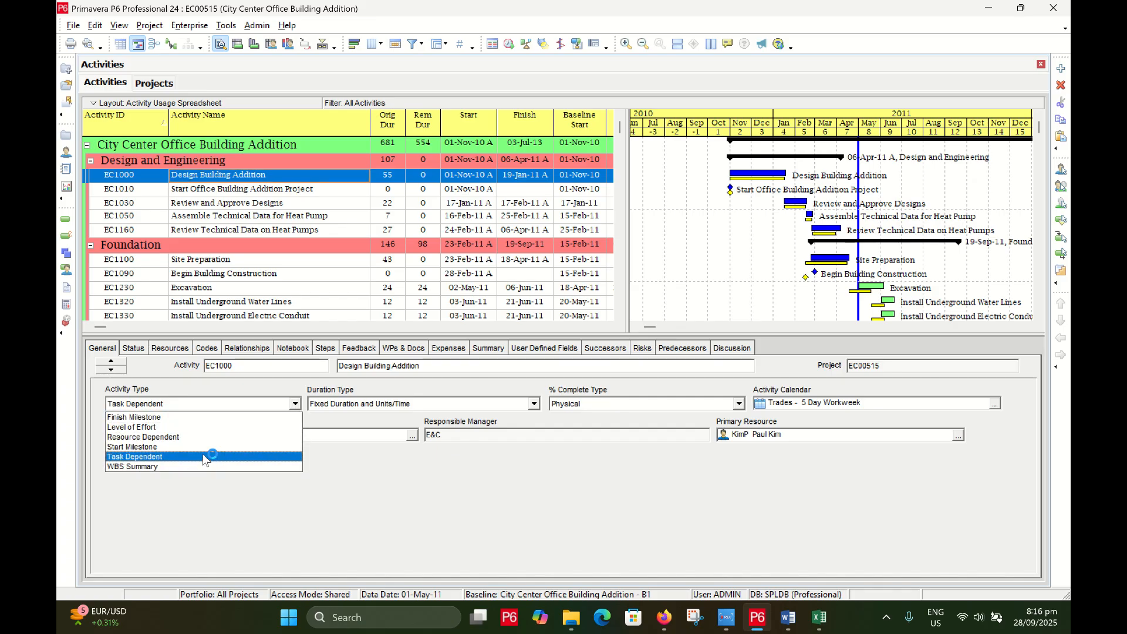
left_click(387, 480)
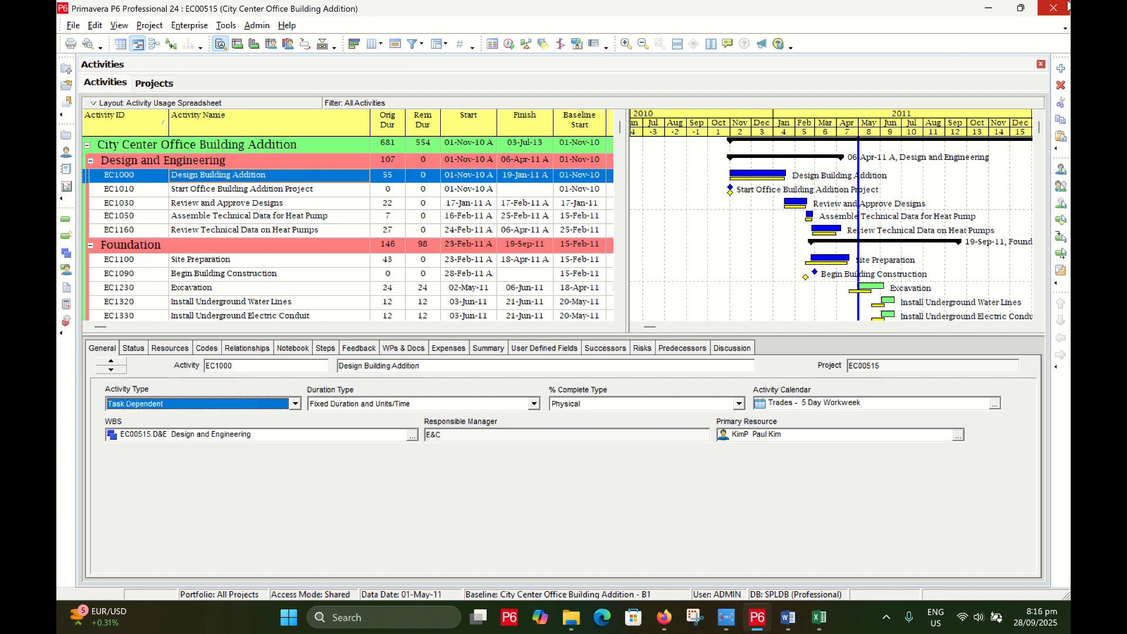
left_click(989, 10)
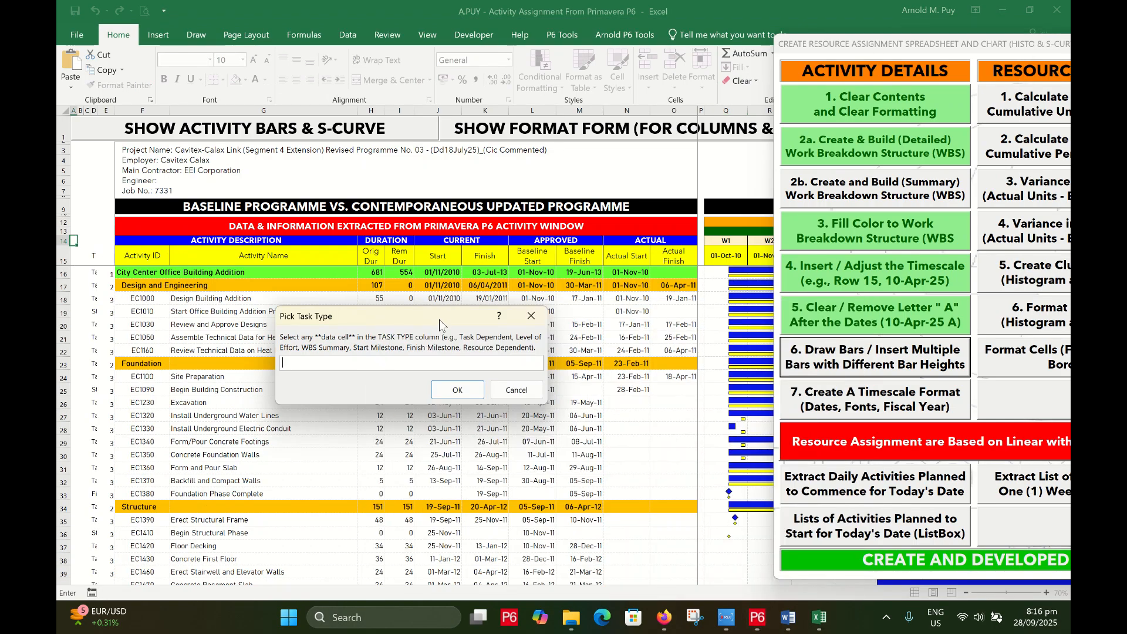
Enter $D$15 as the task type column in the Pick Task Type prompt and confirm it
left_click_drag(489, 312, 487, 317)
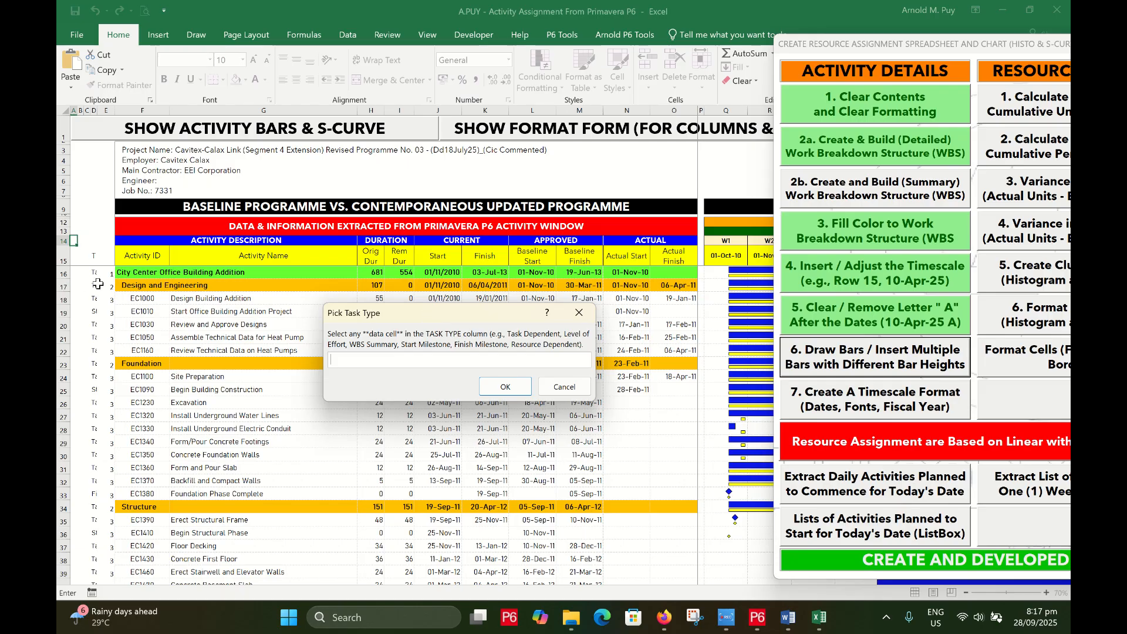
left_click(93, 256)
left_click_drag(487, 321, 462, 329)
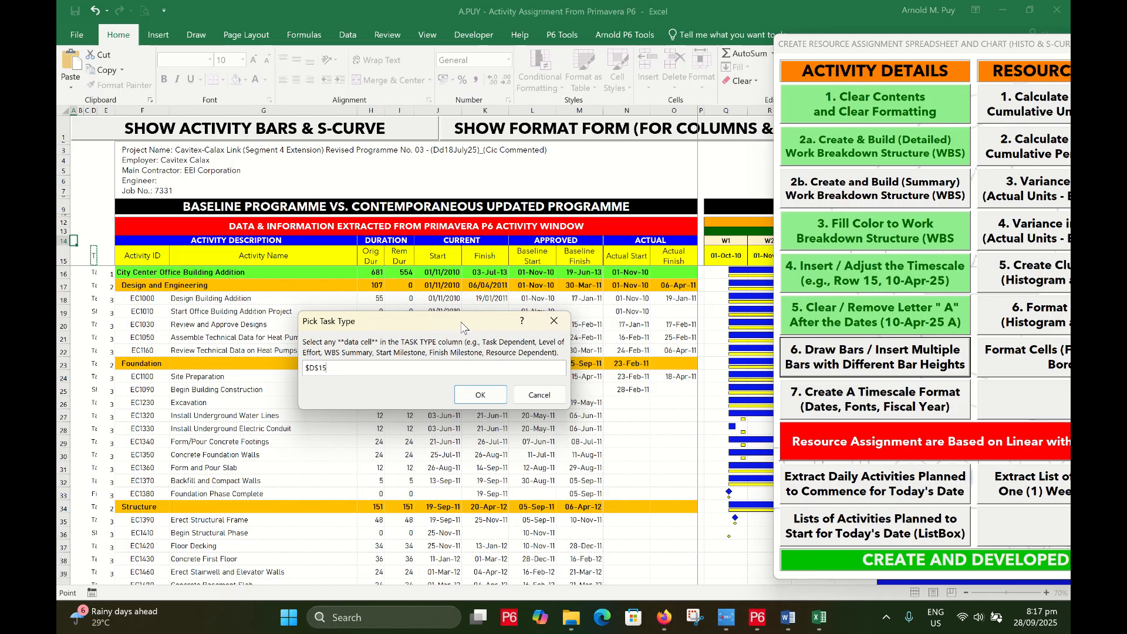
left_click(480, 394)
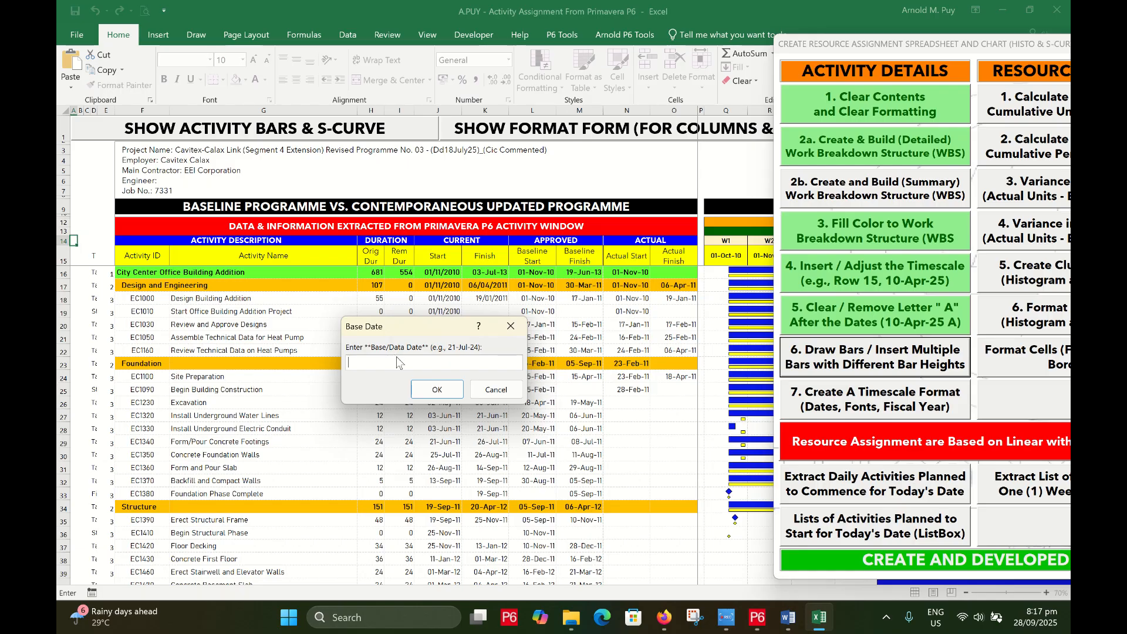
Check P6's data date and enter 01-May-11 as the base date
left_click(754, 621)
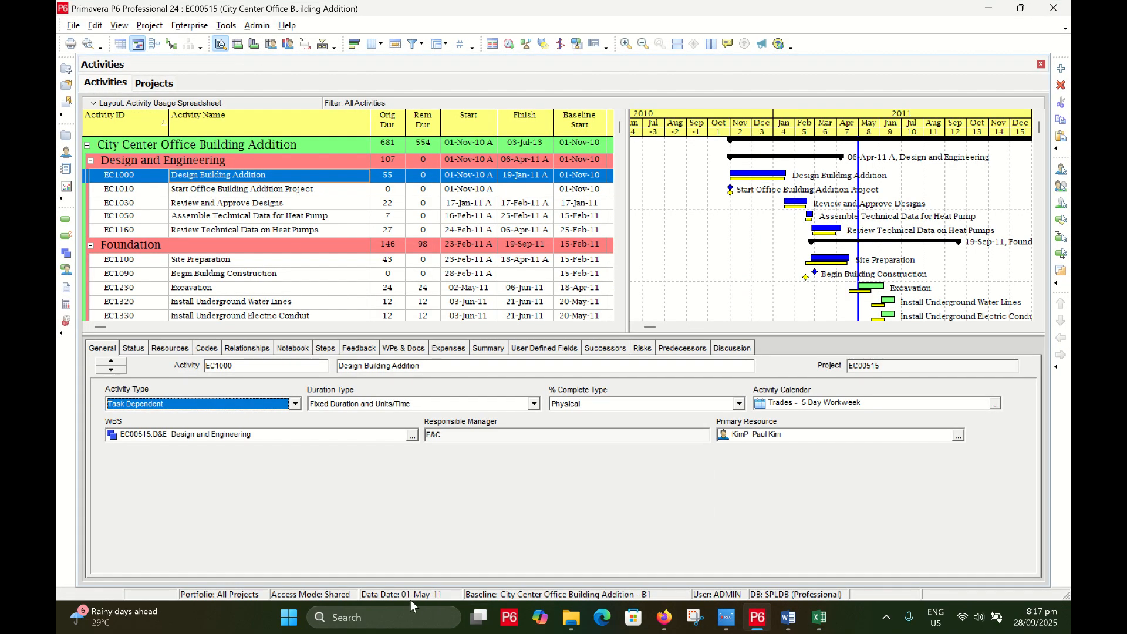
left_click(989, 10)
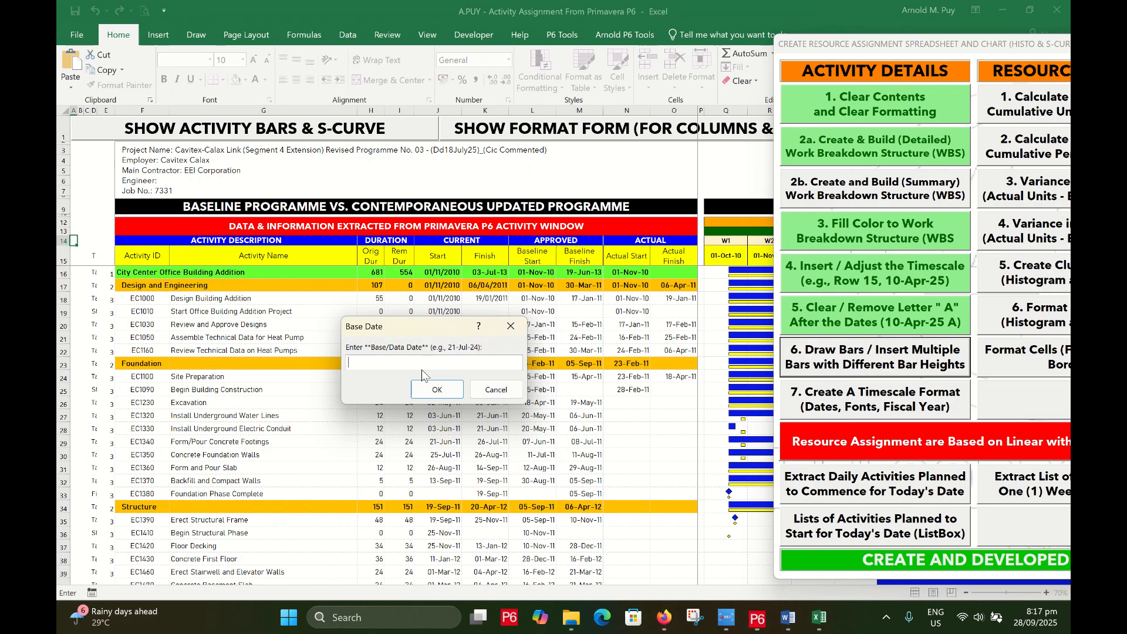
type("01-May")
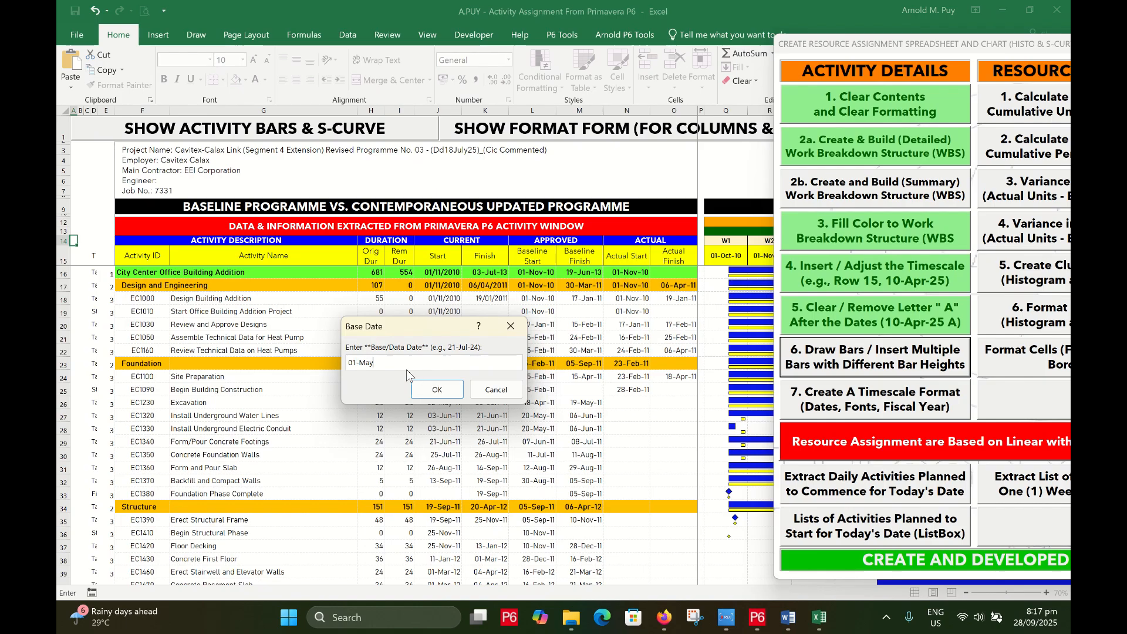
type("-11")
left_click(425, 392)
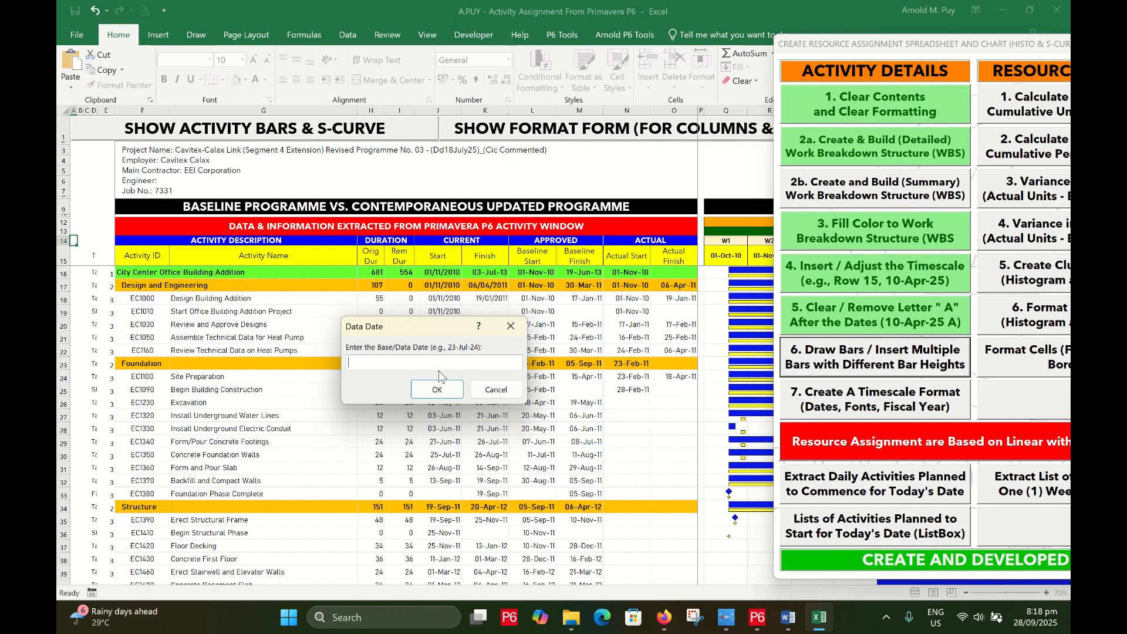
Enter the 01-May-11 data date matching P6 so the bars and overlay are drawn
left_click(758, 618)
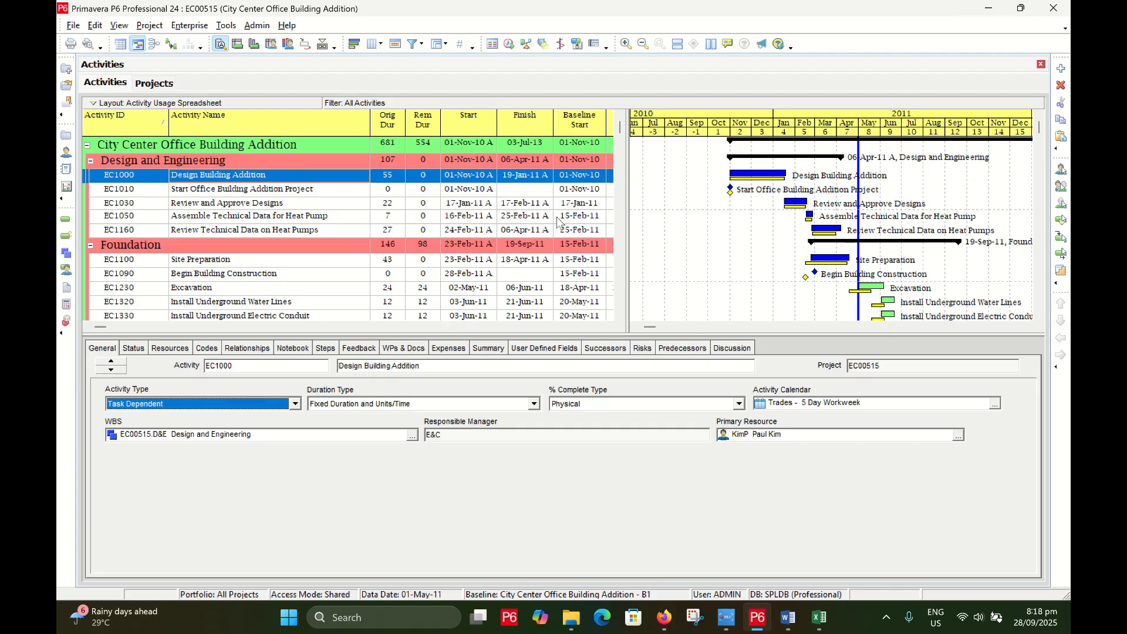
left_click(988, 8)
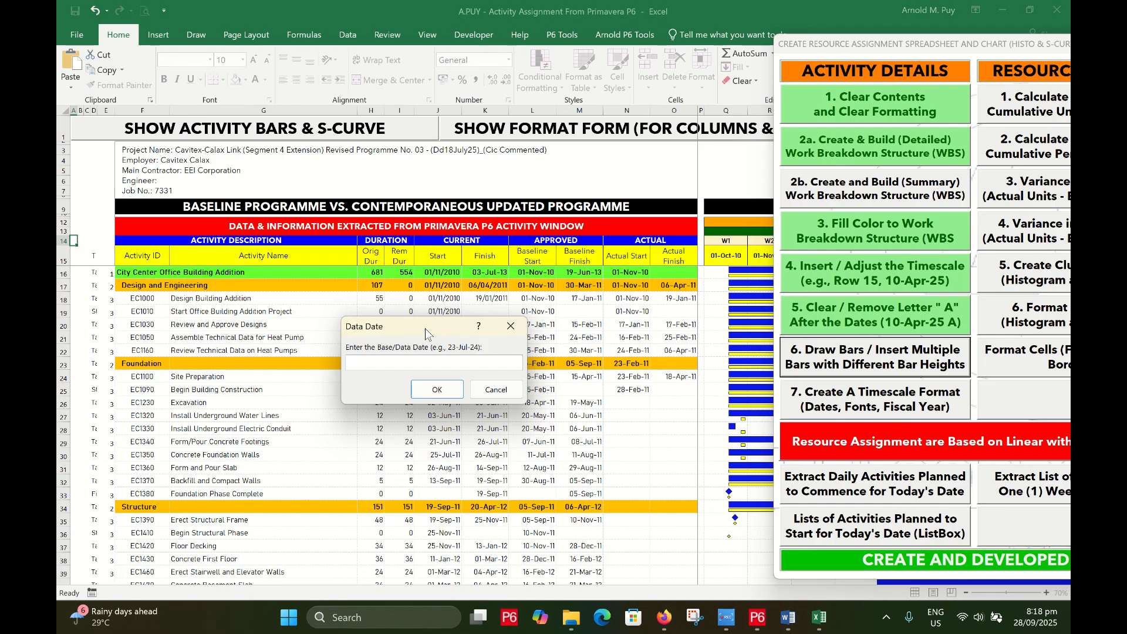
left_click_drag(426, 333, 445, 333)
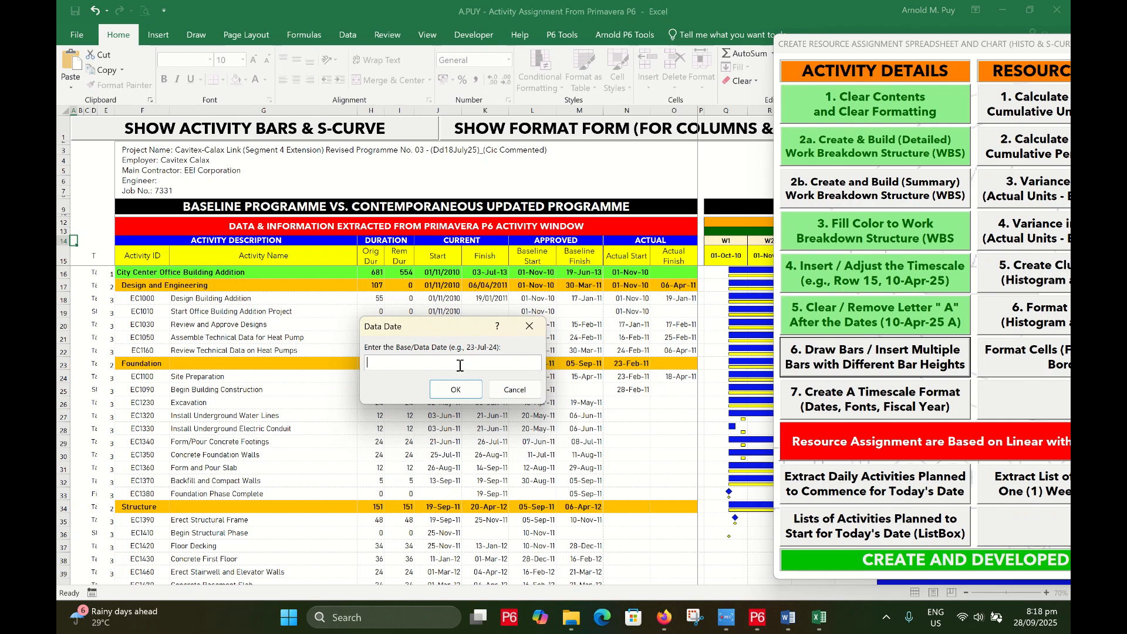
type("-May-11")
left_click(464, 390)
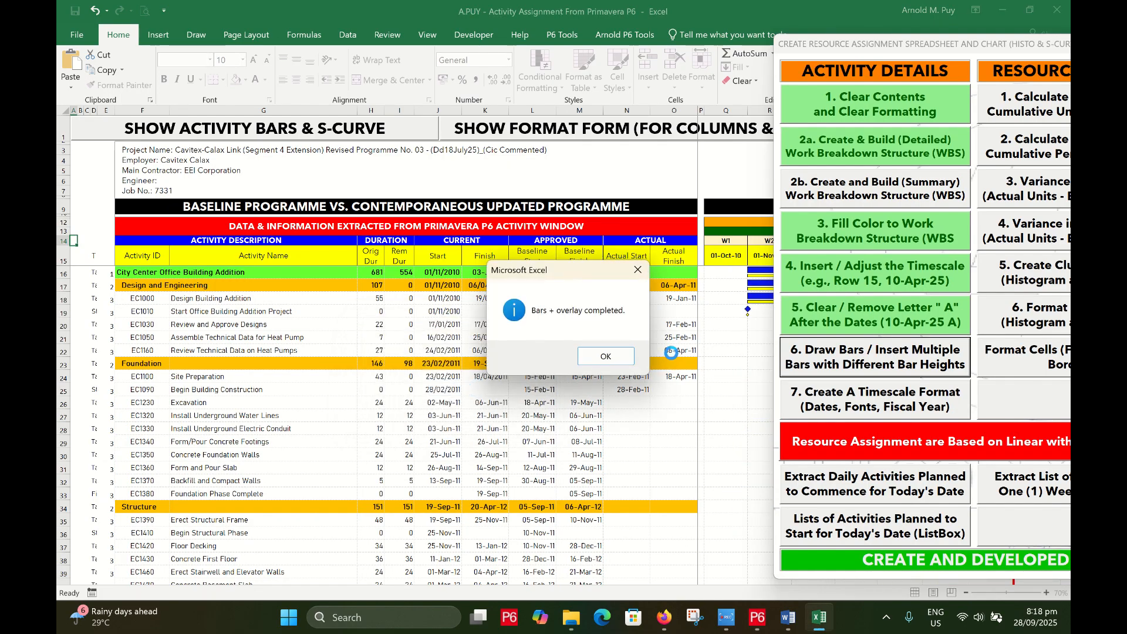
Dismiss the bars-completed message, close the tools form and scroll through the Gantt chart
left_click(606, 355)
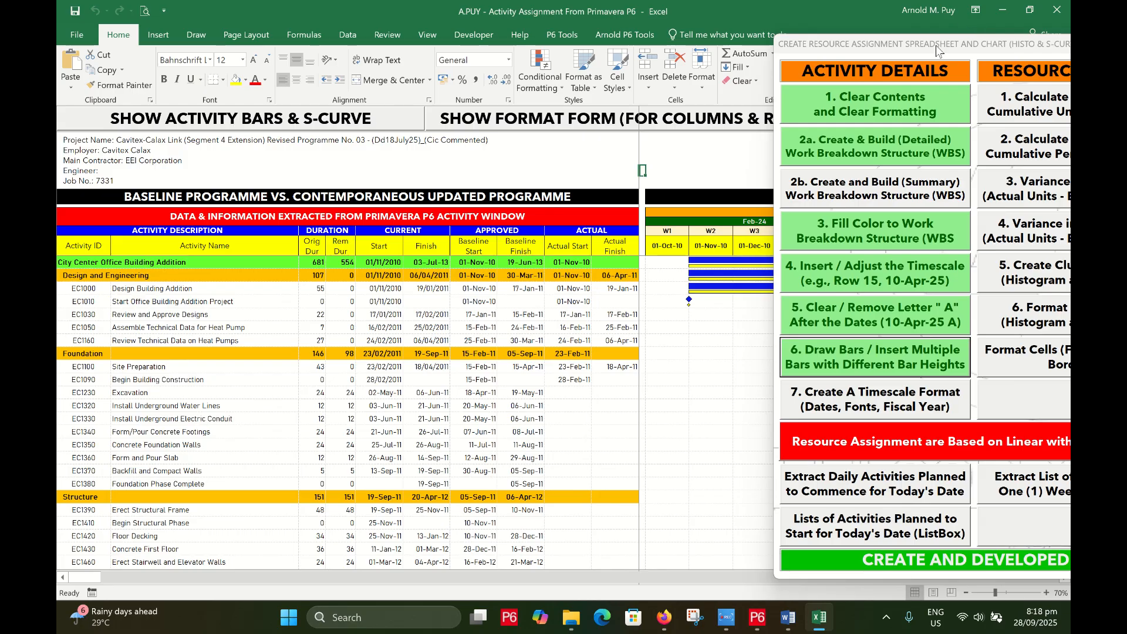
left_click_drag(939, 50, 239, 76)
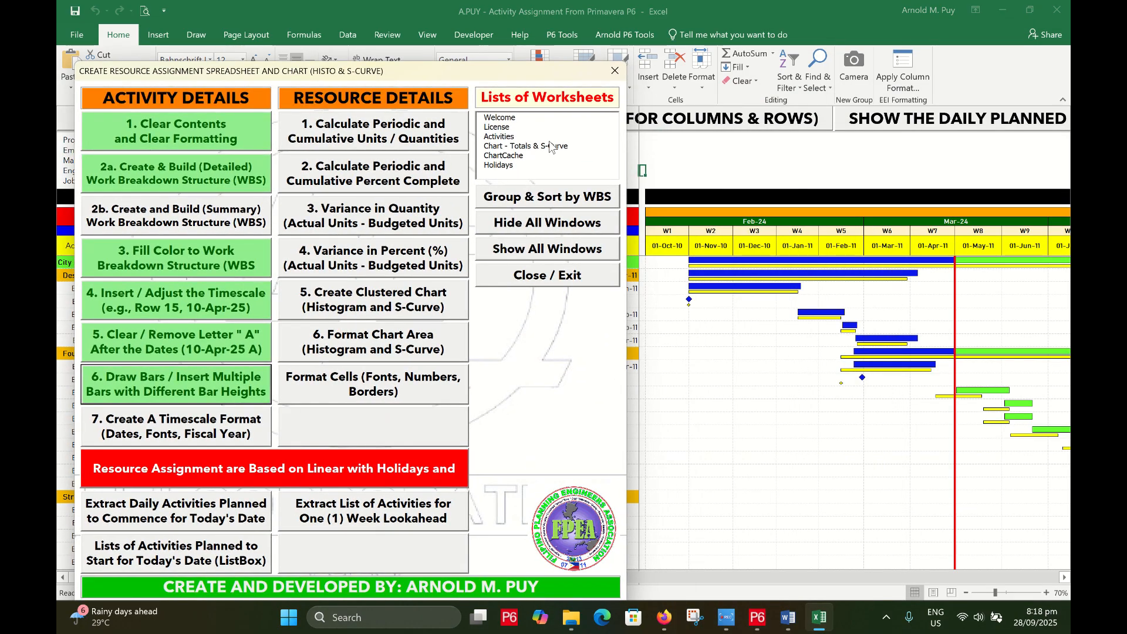
left_click_drag(455, 74, 558, 50)
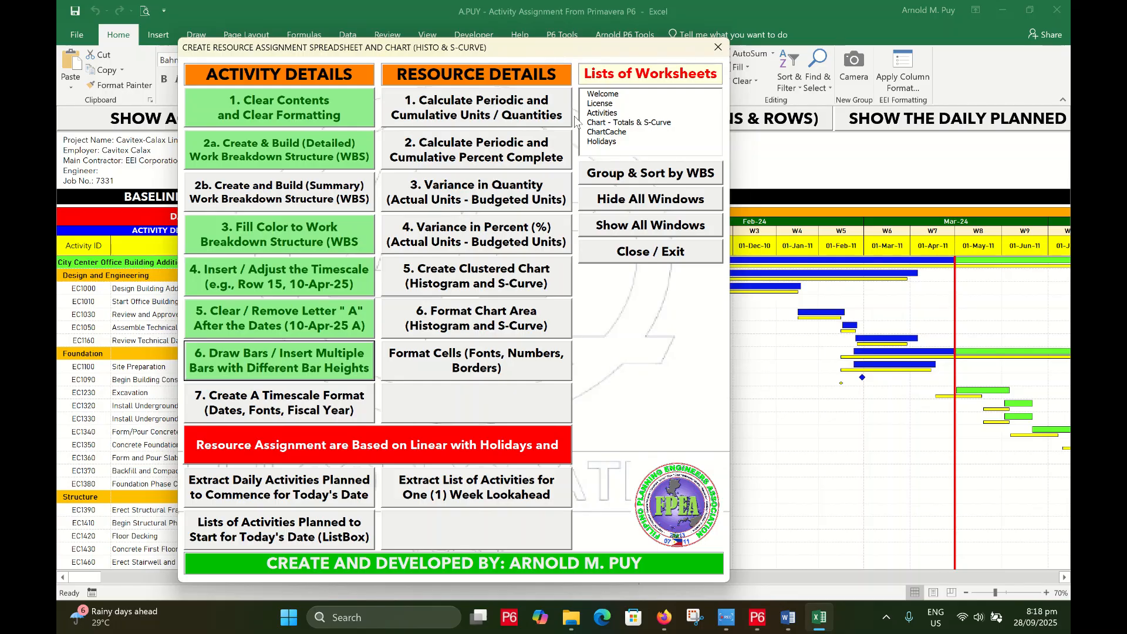
left_click(649, 254)
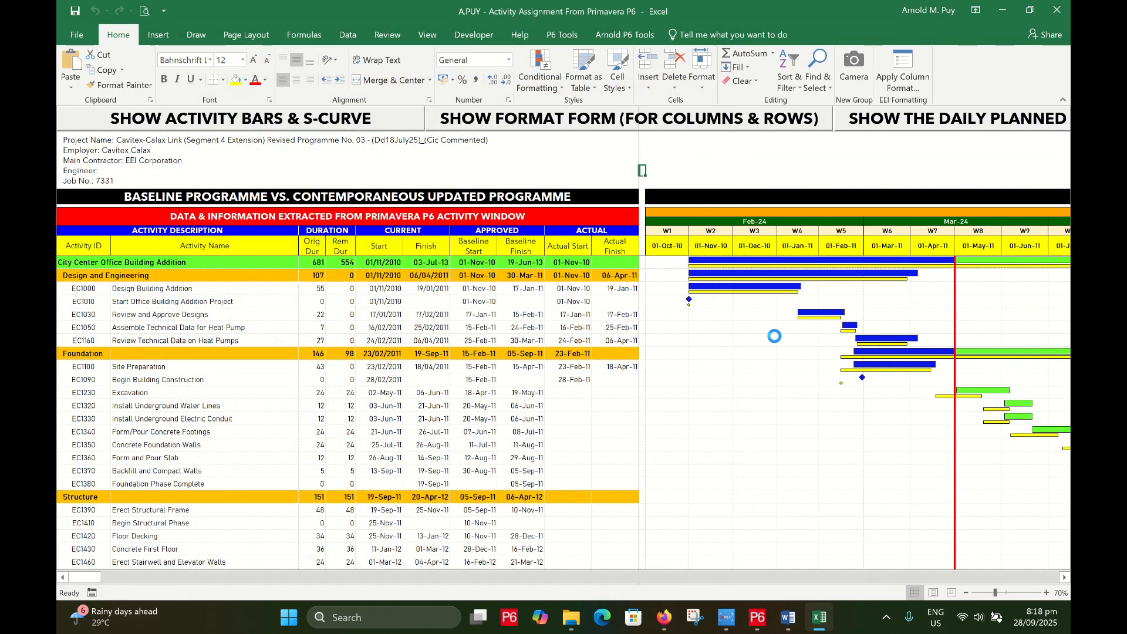
scroll(775, 338, "down", 1)
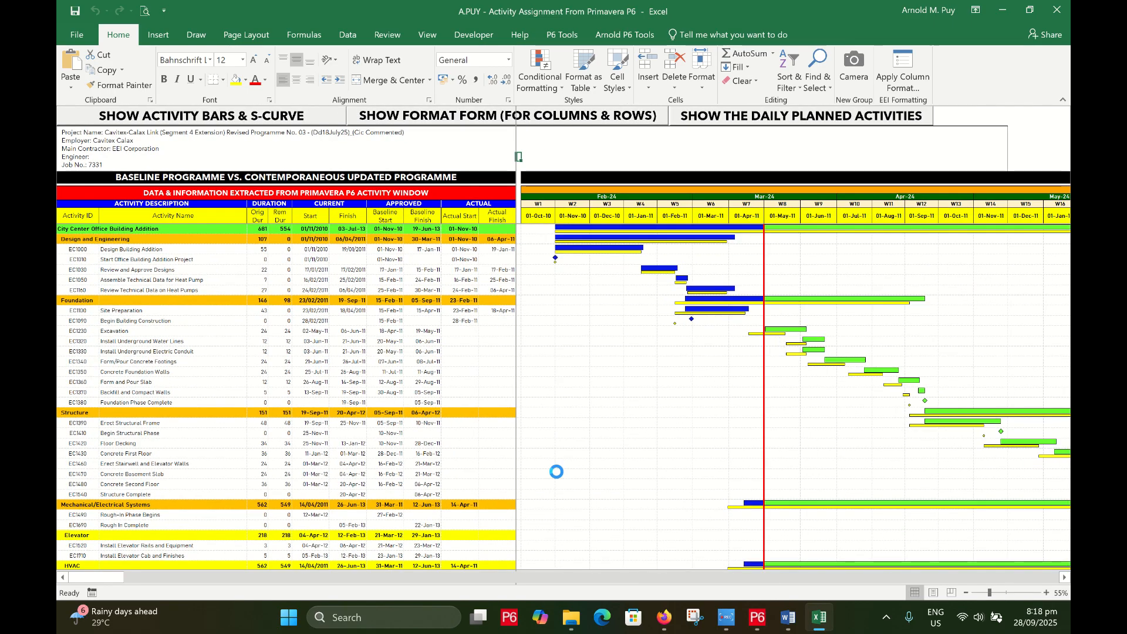
scroll(558, 472, "down", 1)
scroll(557, 472, "down", 1)
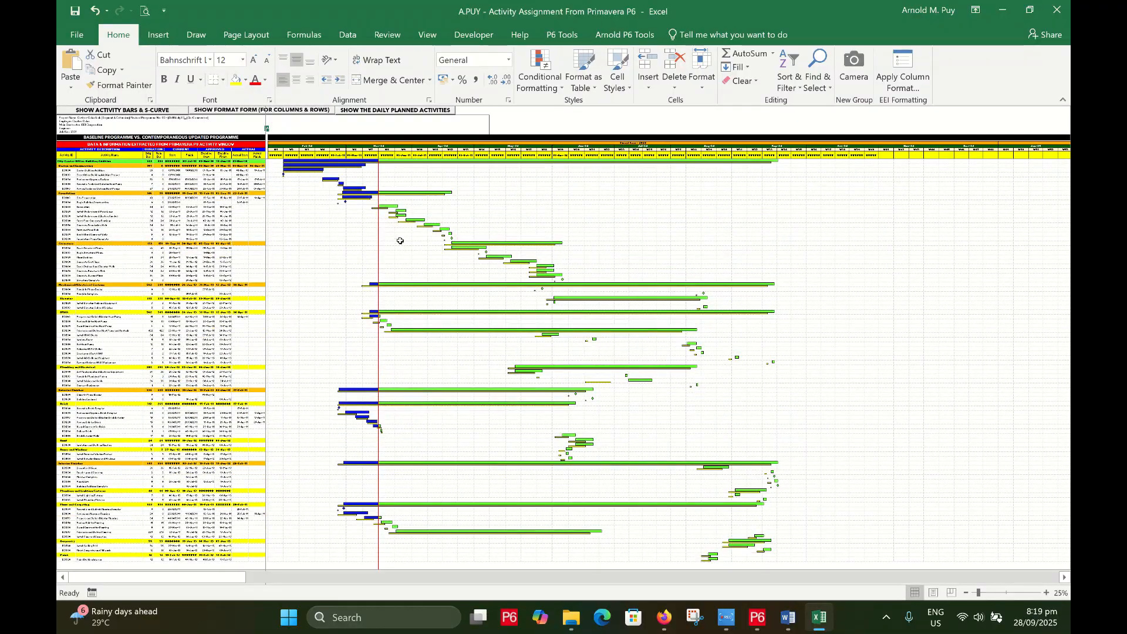
scroll(400, 239, "up", 1)
scroll(469, 296, "down", 1)
scroll(821, 132, "up", 2)
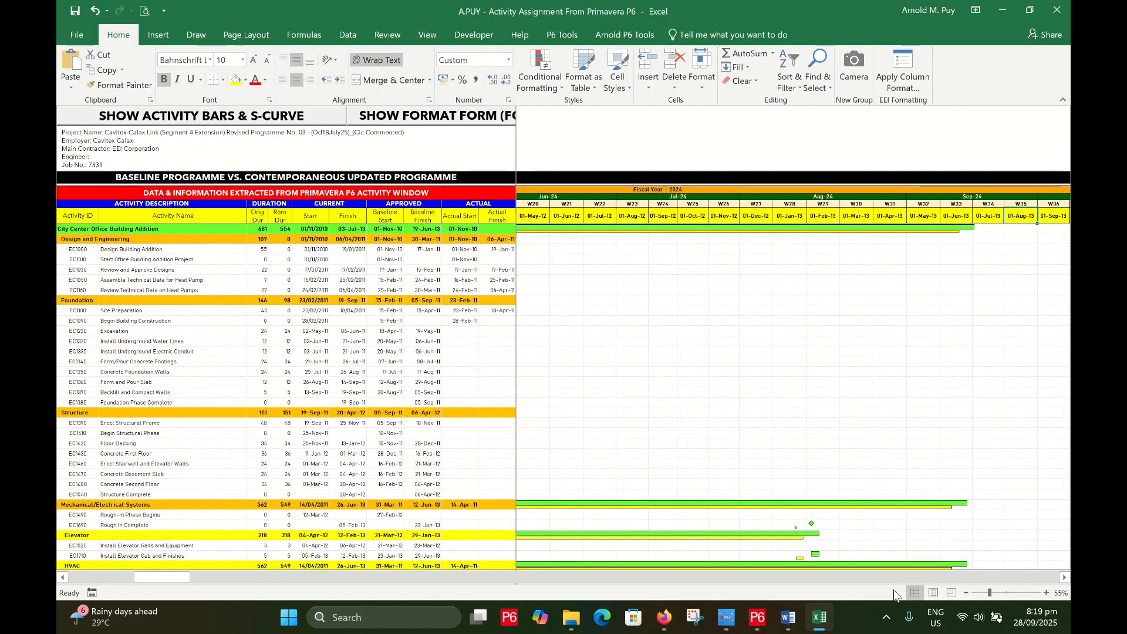
Restore the headings, formula bar and sheet tabs with Show All Windows, then close the form
left_click(278, 123)
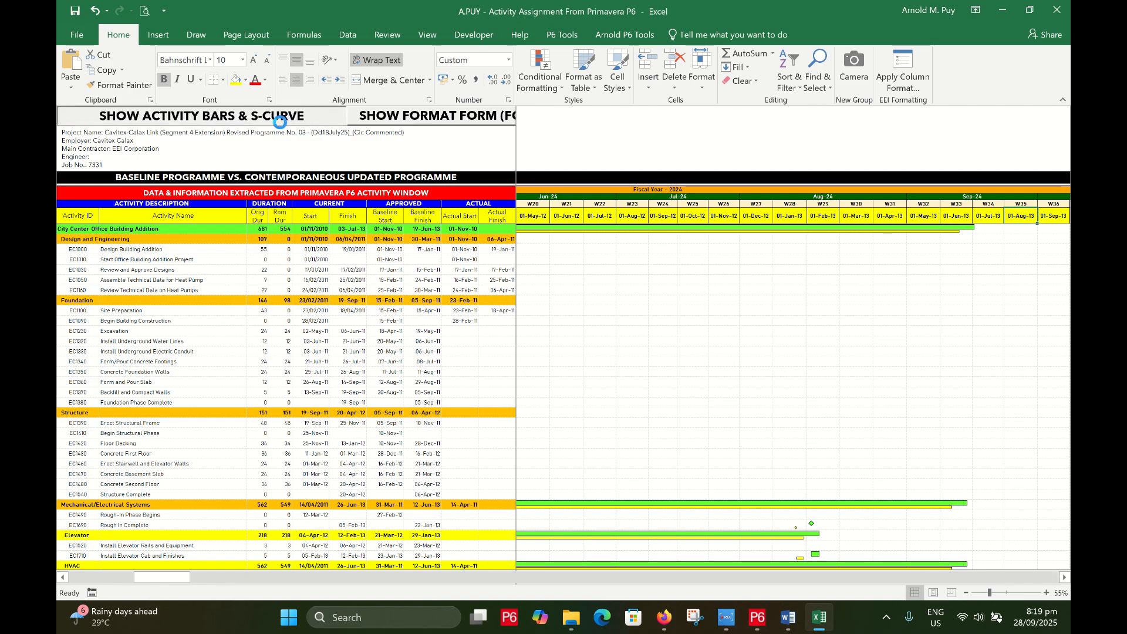
left_click(773, 214)
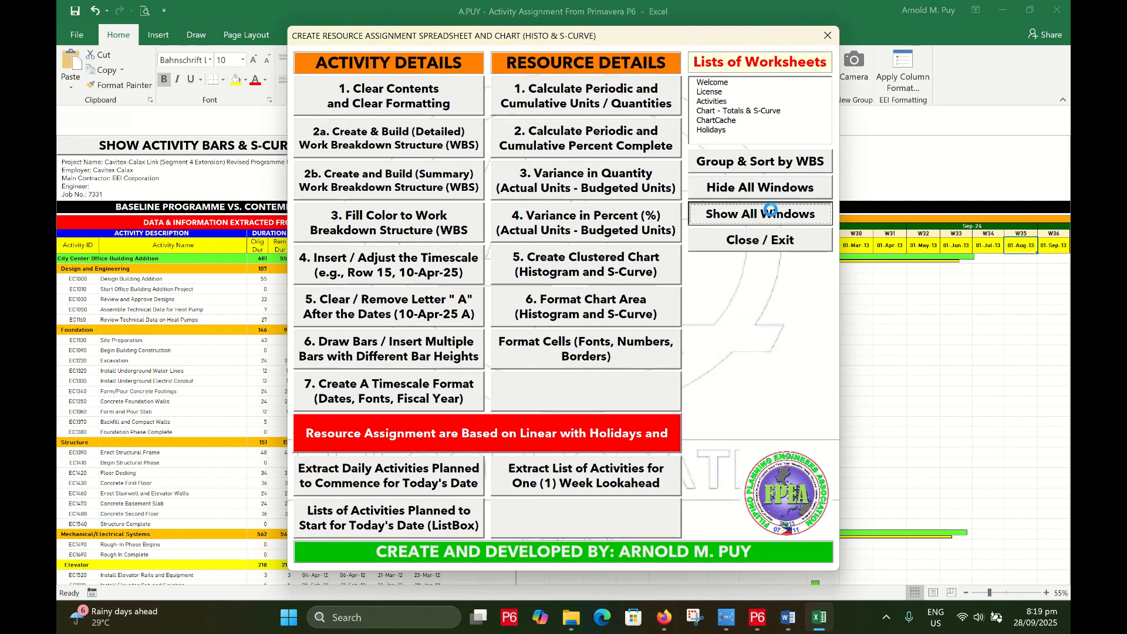
left_click(754, 242)
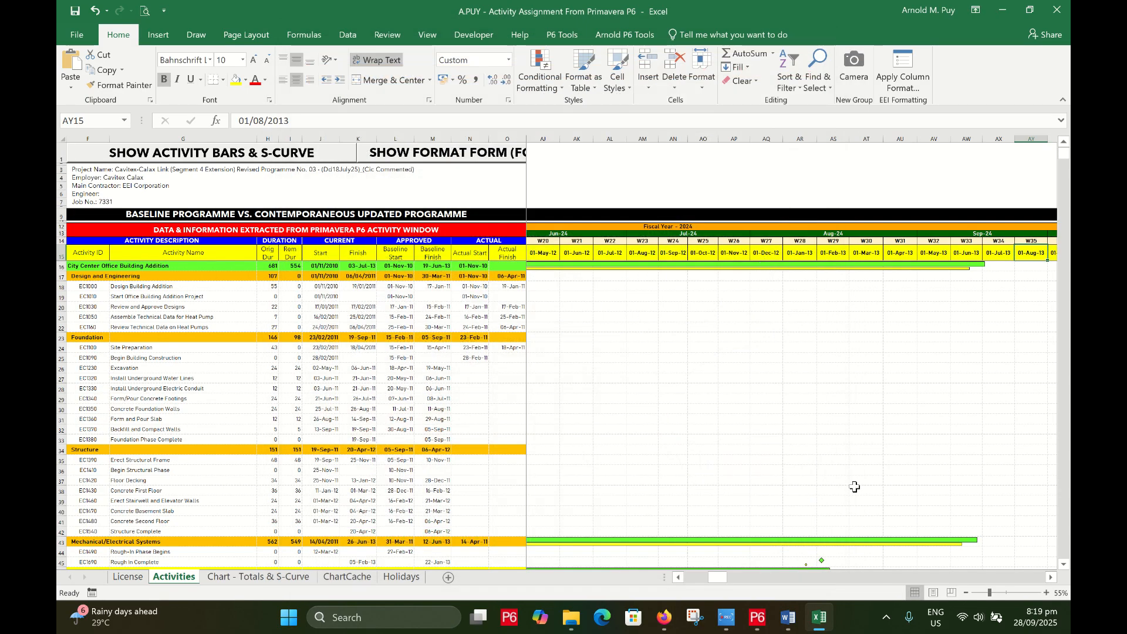
Review the Fiscal Year - 2024 and 2025 bands along row 12
left_click_drag(713, 579, 699, 579)
left_click(694, 225)
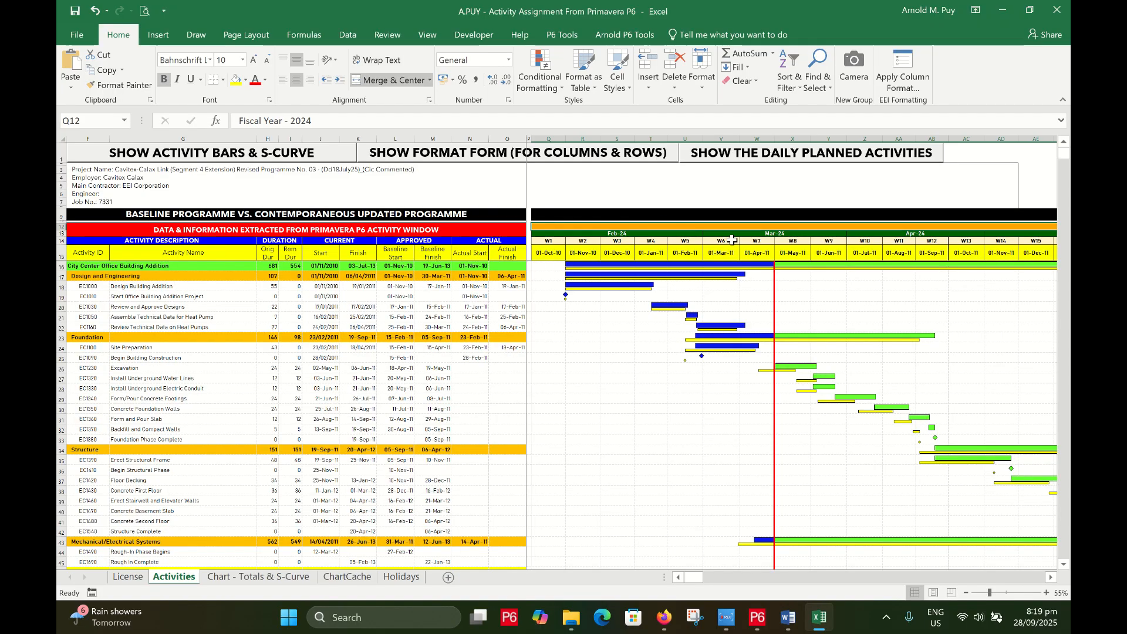
scroll(782, 242, "up", 1)
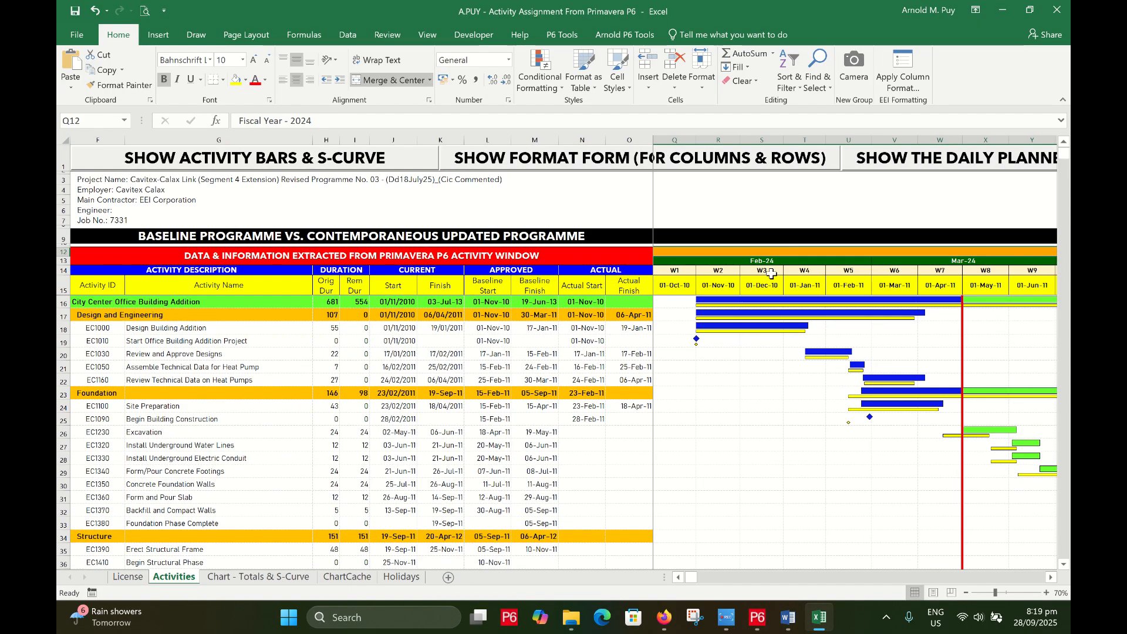
scroll(772, 273, "down", 1)
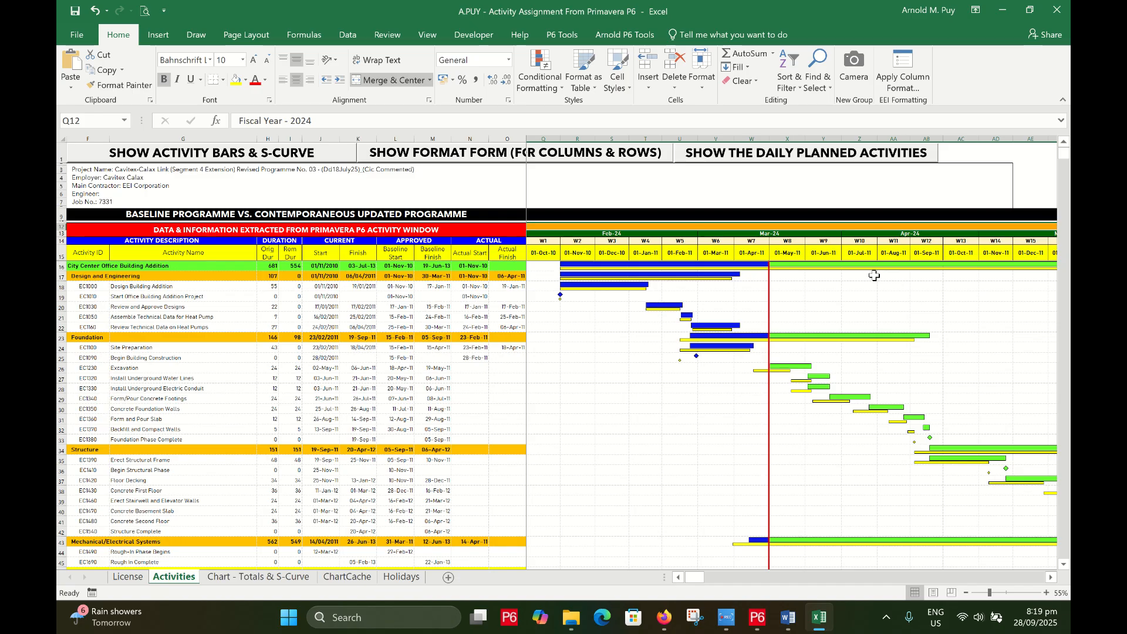
key("Right")
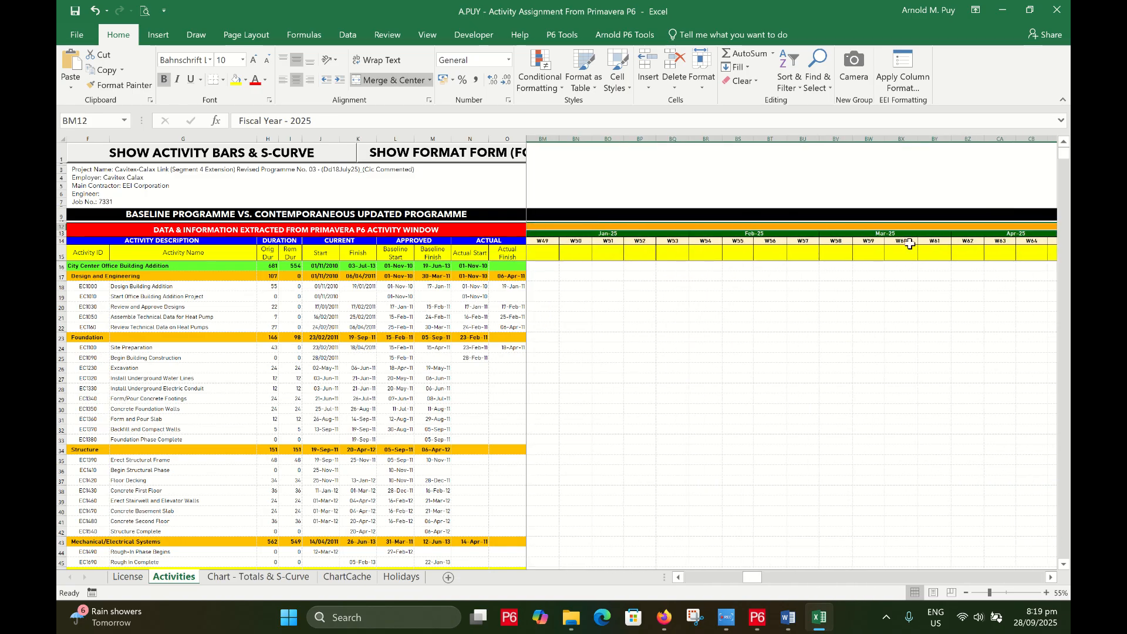
key("Home")
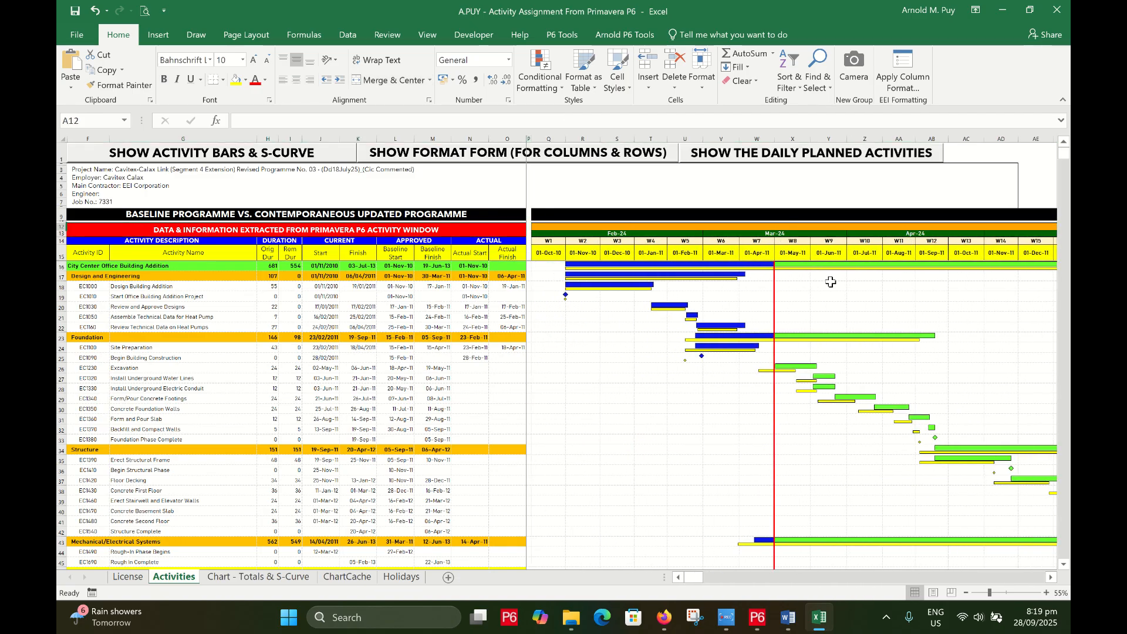
Inspect the empty timescale columns past 01-Jan-14, then launch the Create Resource Assignment form
left_click(753, 257)
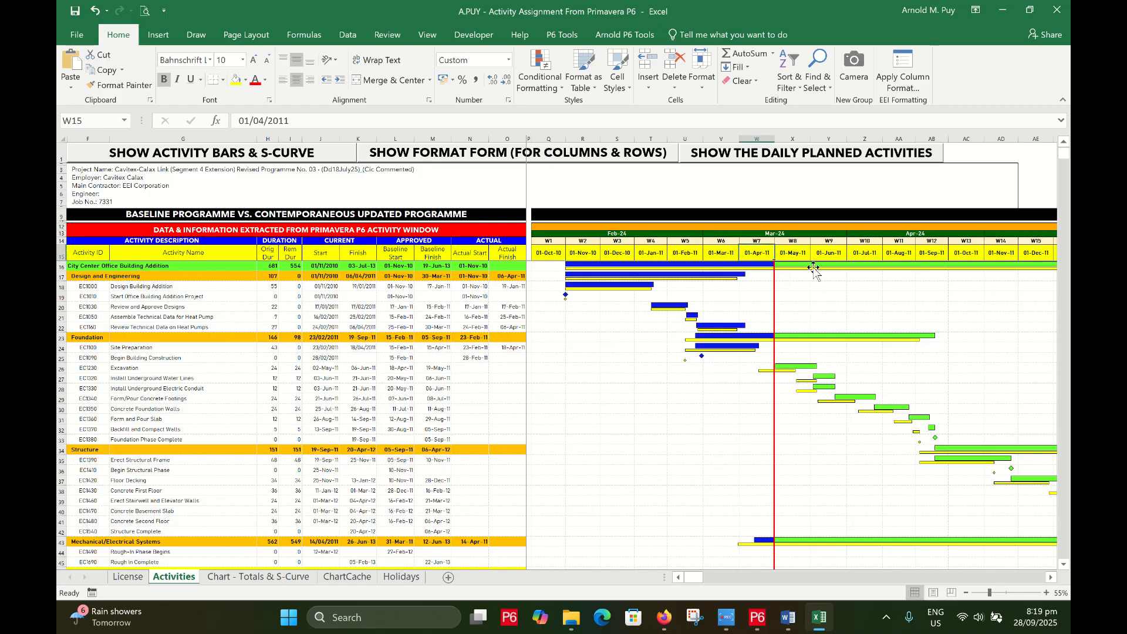
left_click(582, 240)
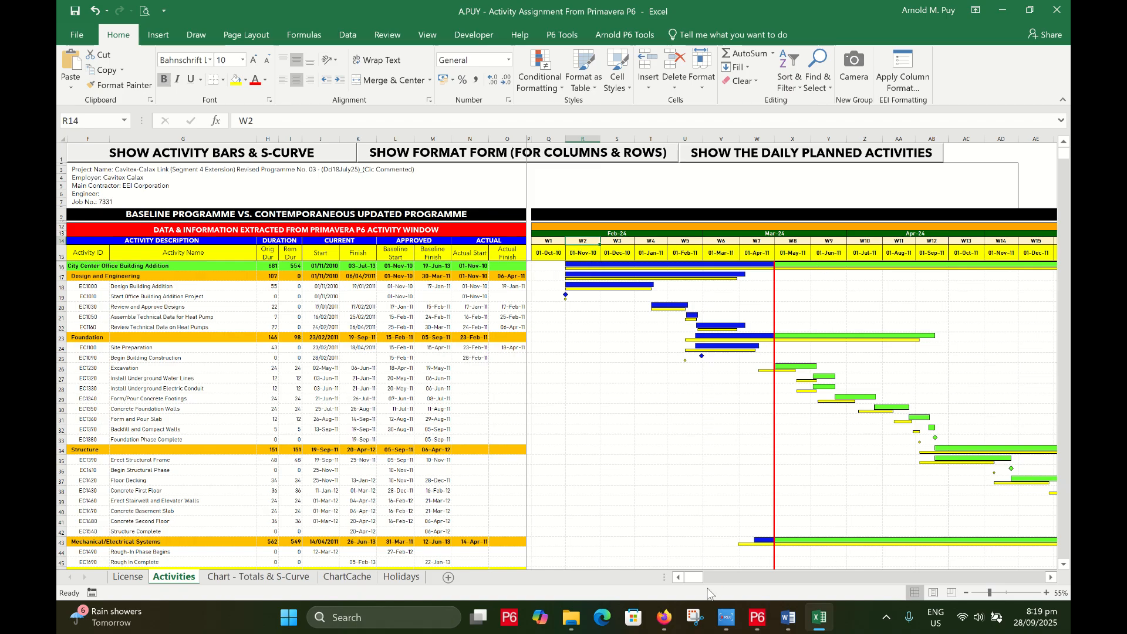
left_click(737, 579)
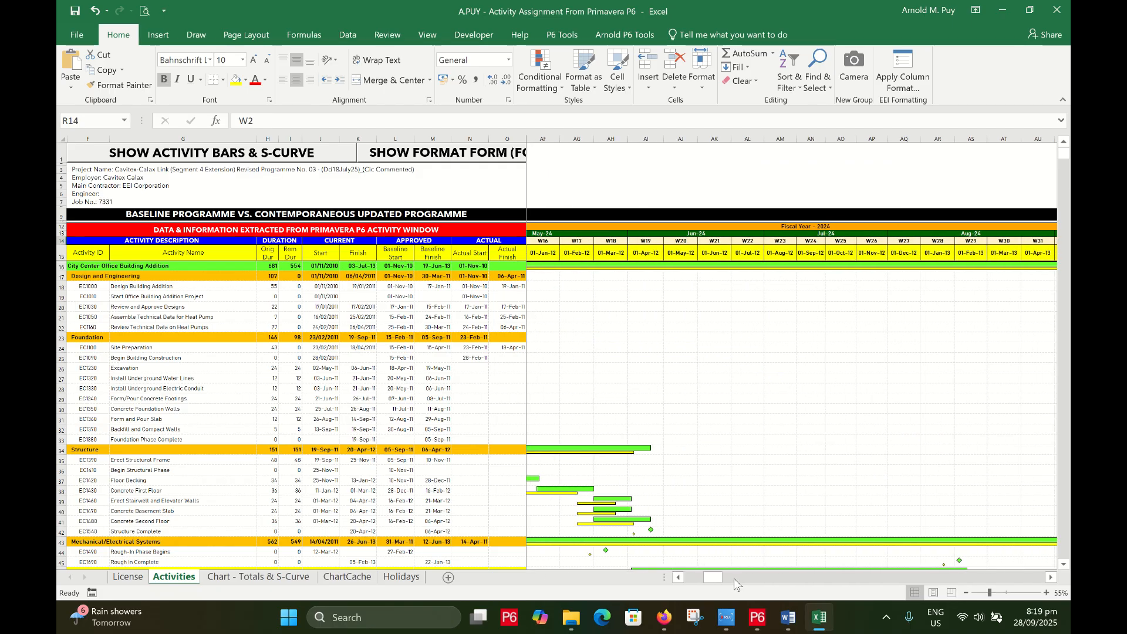
left_click_drag(734, 579, 736, 580)
left_click(771, 251)
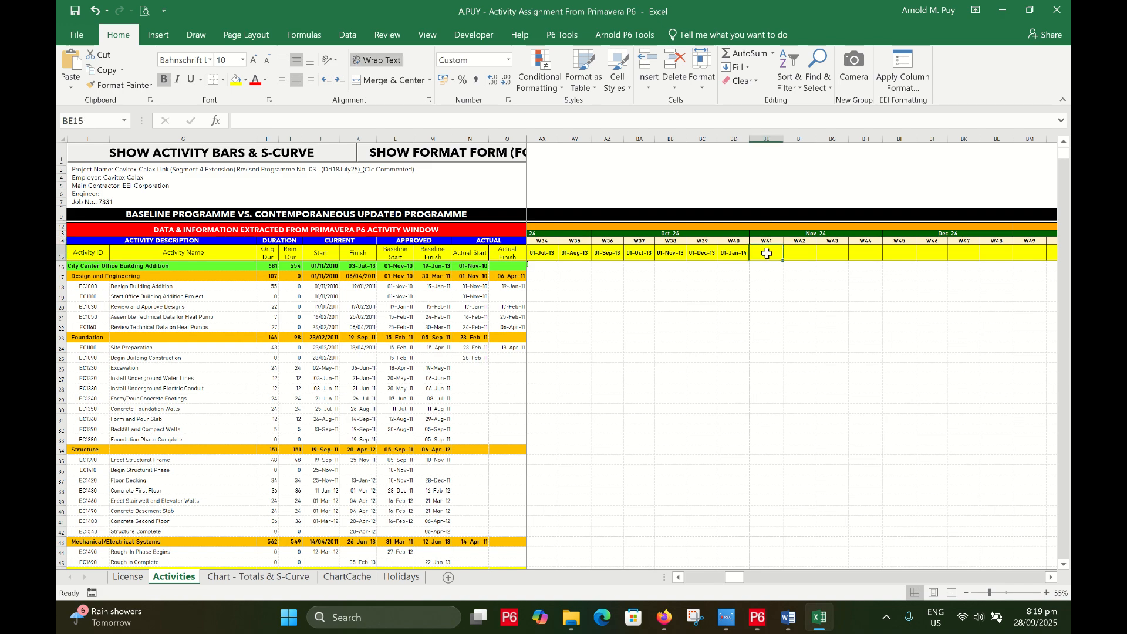
left_click_drag(773, 250, 914, 252)
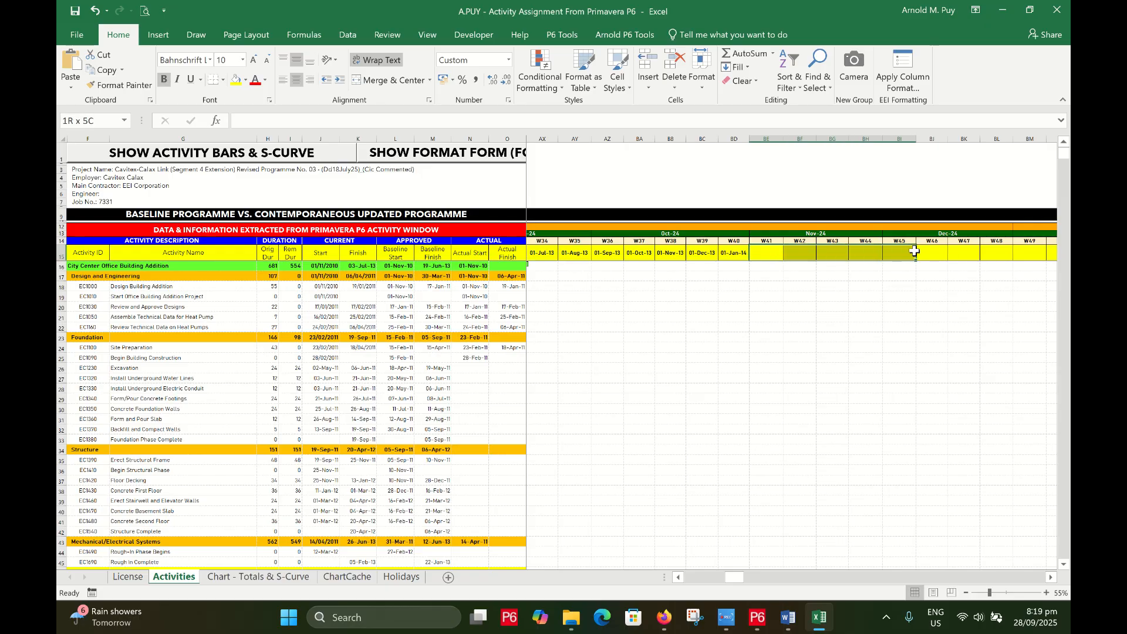
left_click_drag(736, 579, 689, 580)
left_click(315, 154)
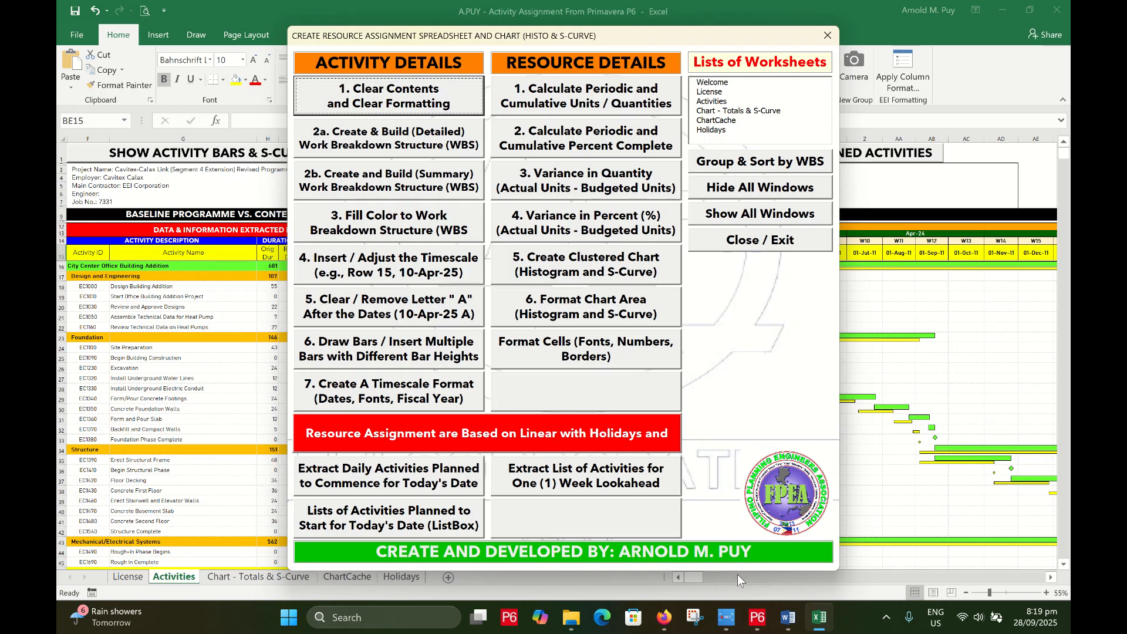
Build the monthly timescale with fonts and fiscal-year bands, close the form, and check BD15
left_click_drag(699, 580, 734, 585)
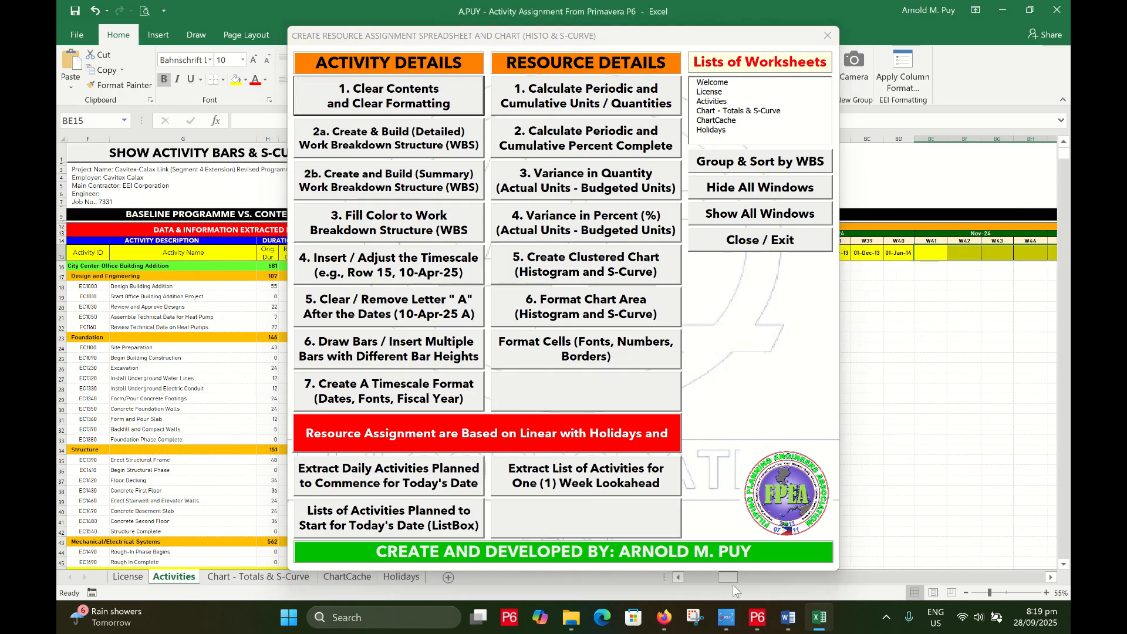
left_click(933, 306)
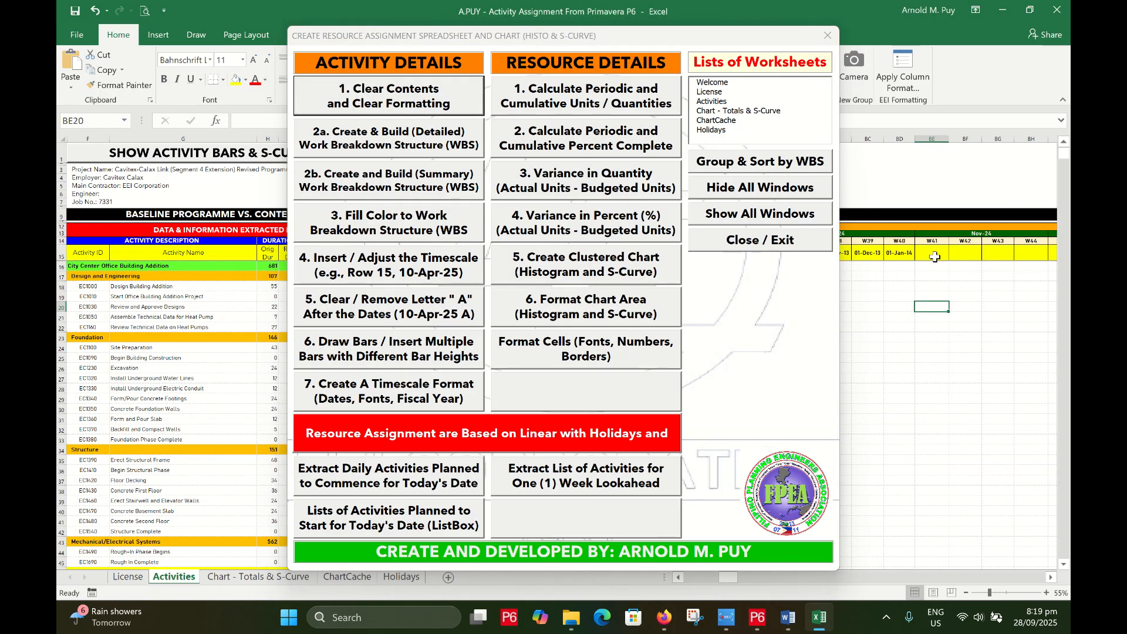
left_click(441, 397)
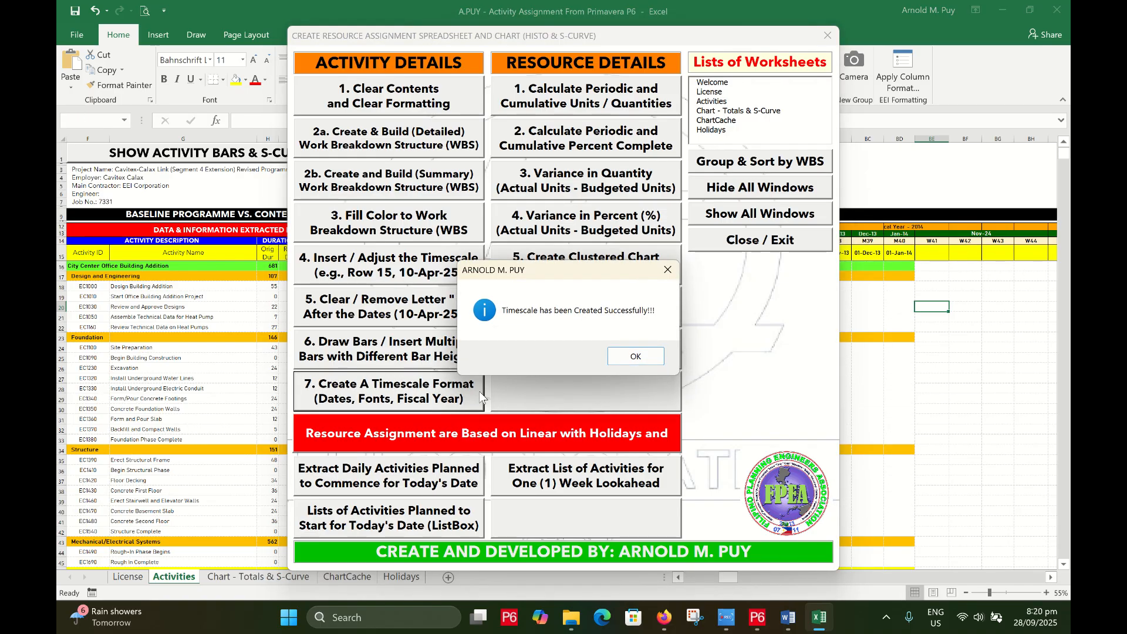
left_click(636, 358)
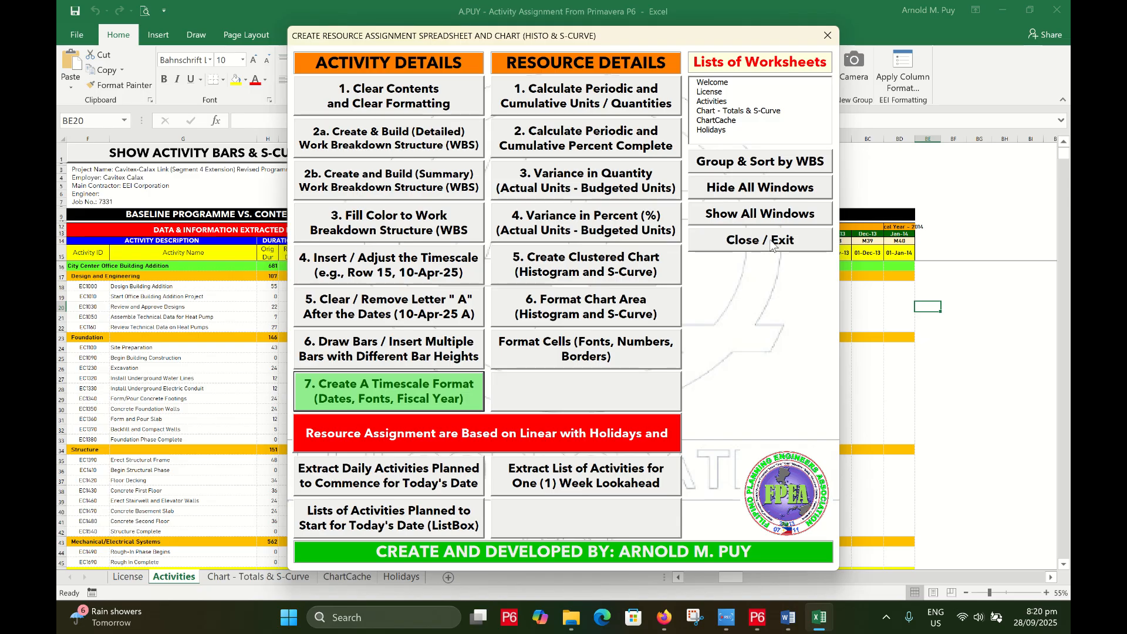
left_click(772, 242)
left_click(897, 253)
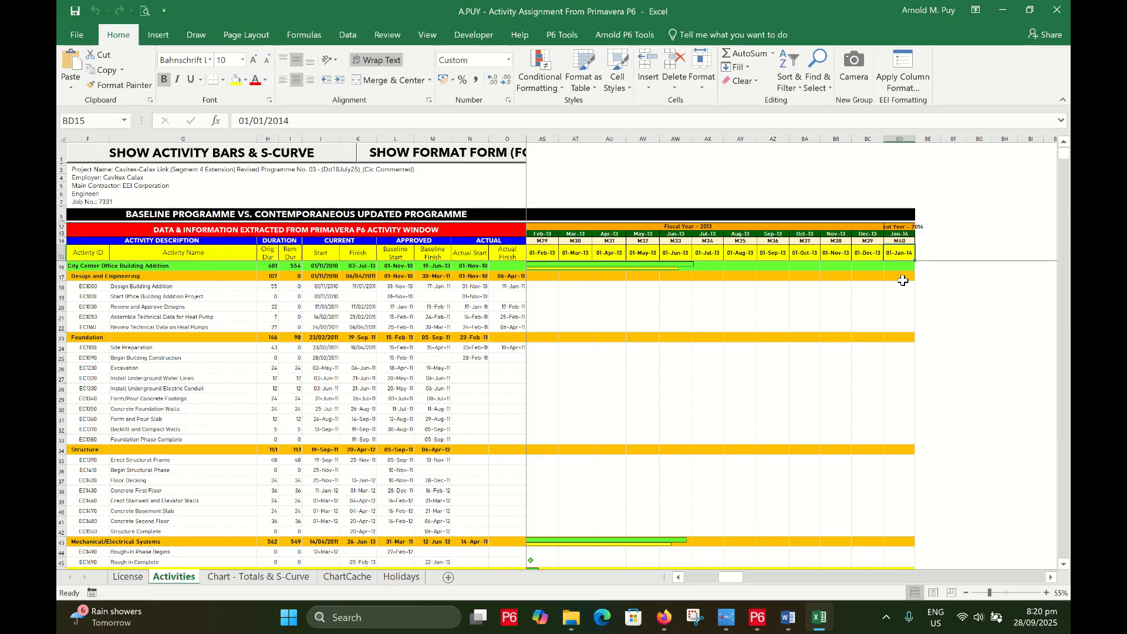
scroll(903, 281, "up", 1)
left_click(1007, 253)
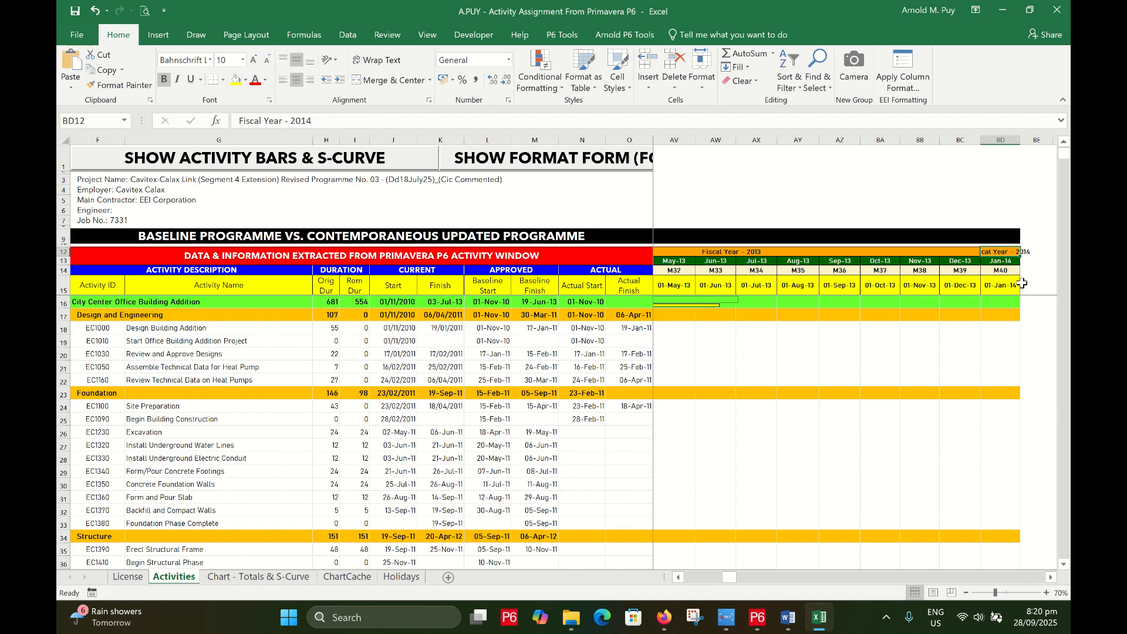
left_click(1004, 268)
left_click(1000, 293)
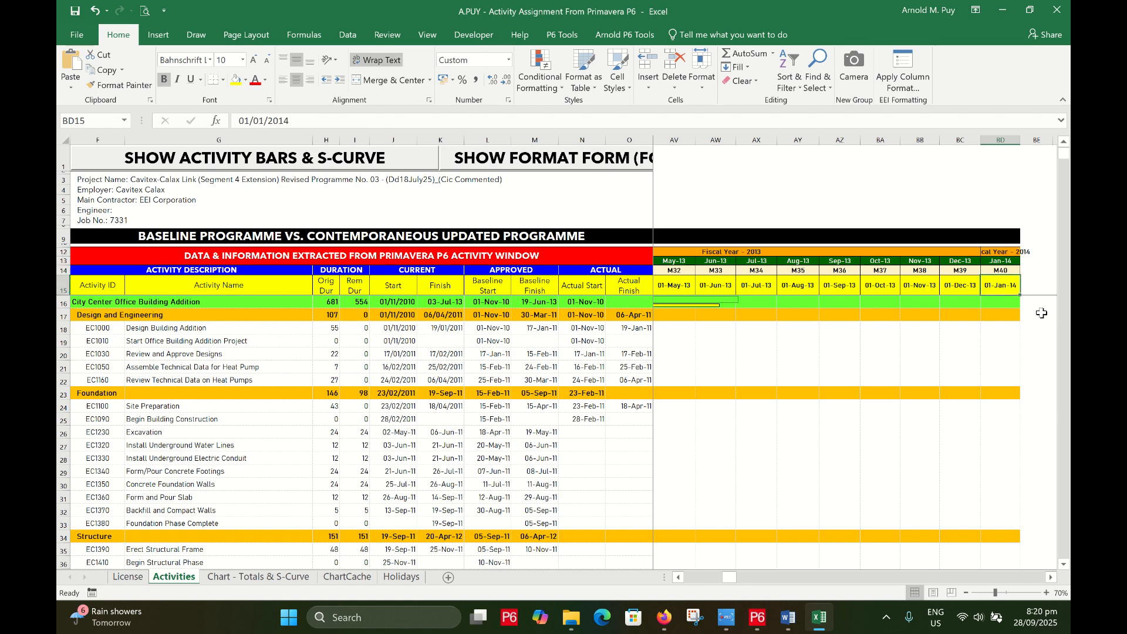
key("Left")
key("Left")
key("Left")
left_click(917, 261)
key("Left")
key("Left")
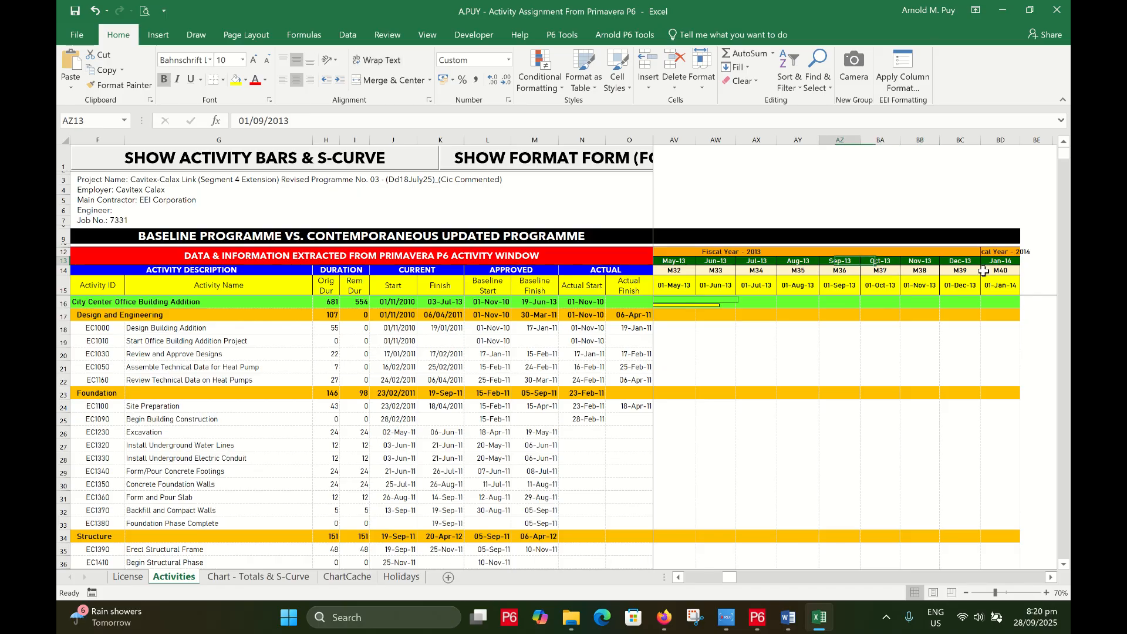
left_click(752, 254)
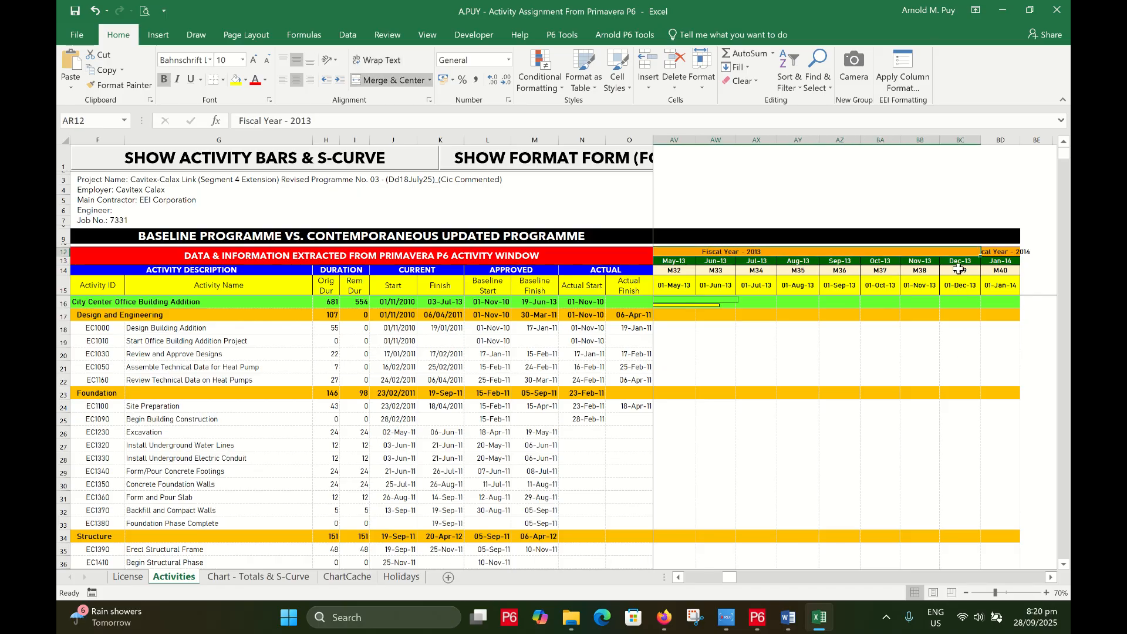
left_click(679, 578)
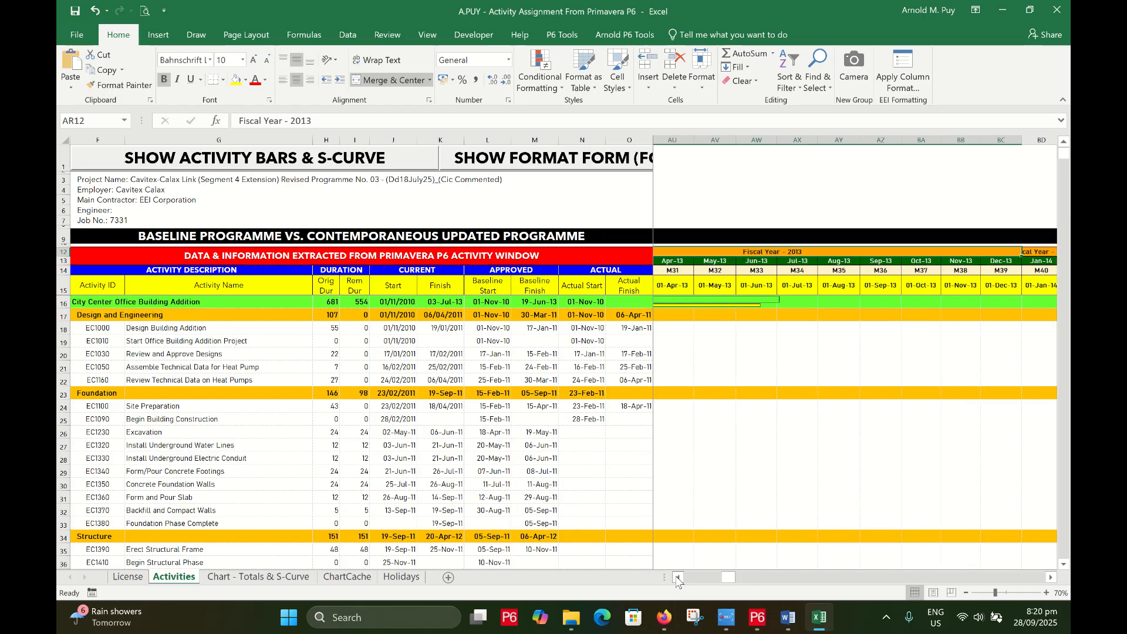
left_click(678, 578)
left_click(679, 577)
left_click(679, 578)
left_click(679, 577)
left_click(678, 578)
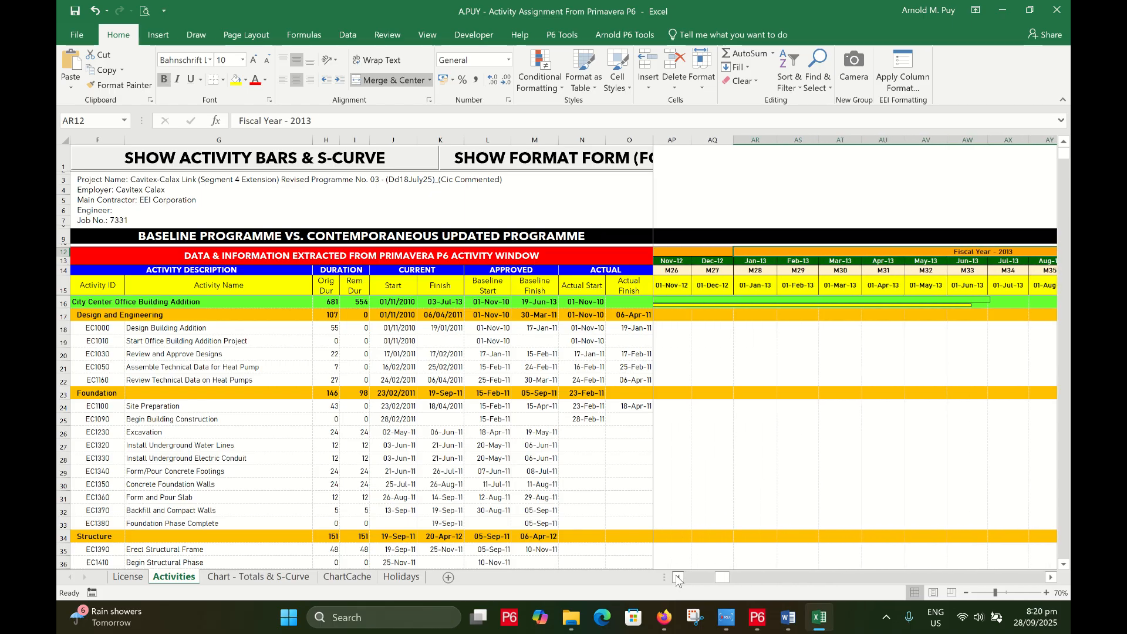
left_click(760, 262)
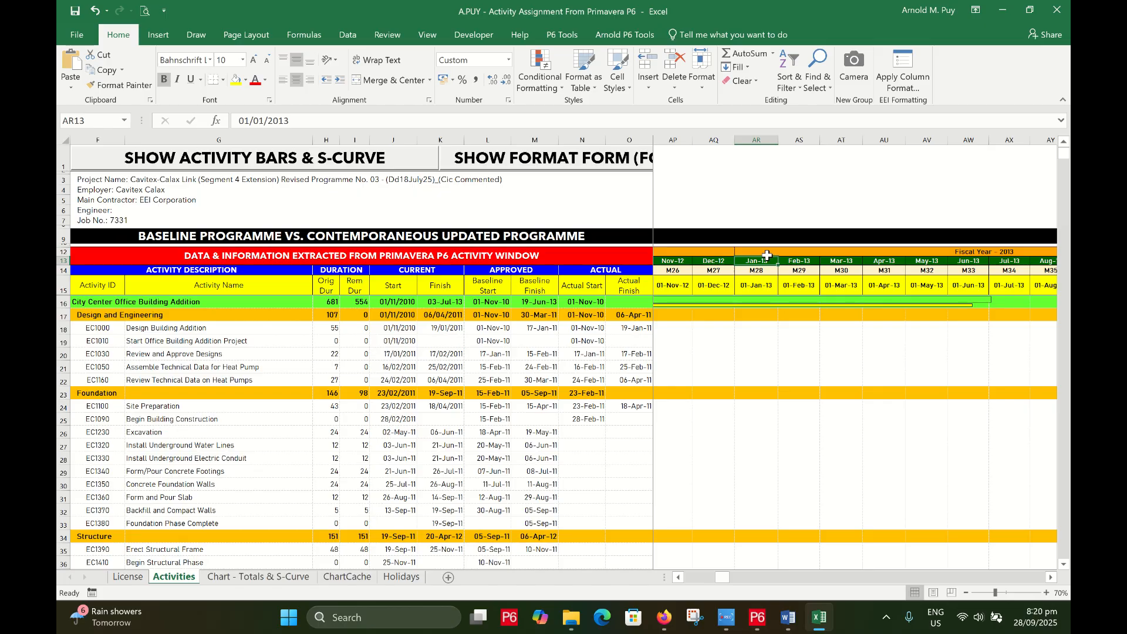
left_click(763, 252)
key("Right")
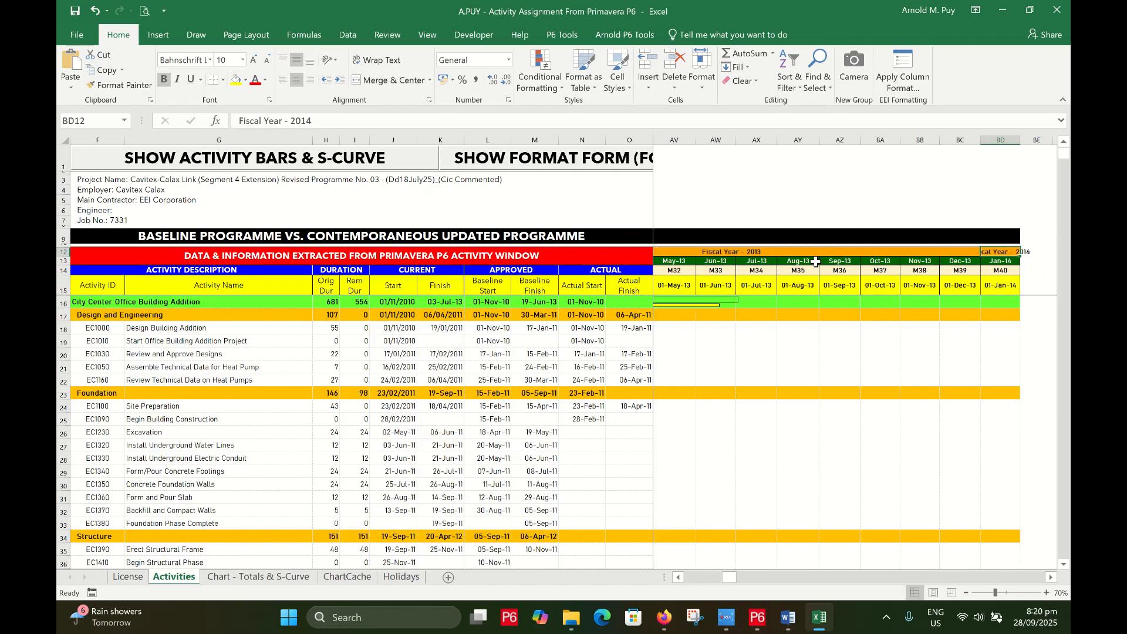
left_click(958, 261)
left_click(916, 252)
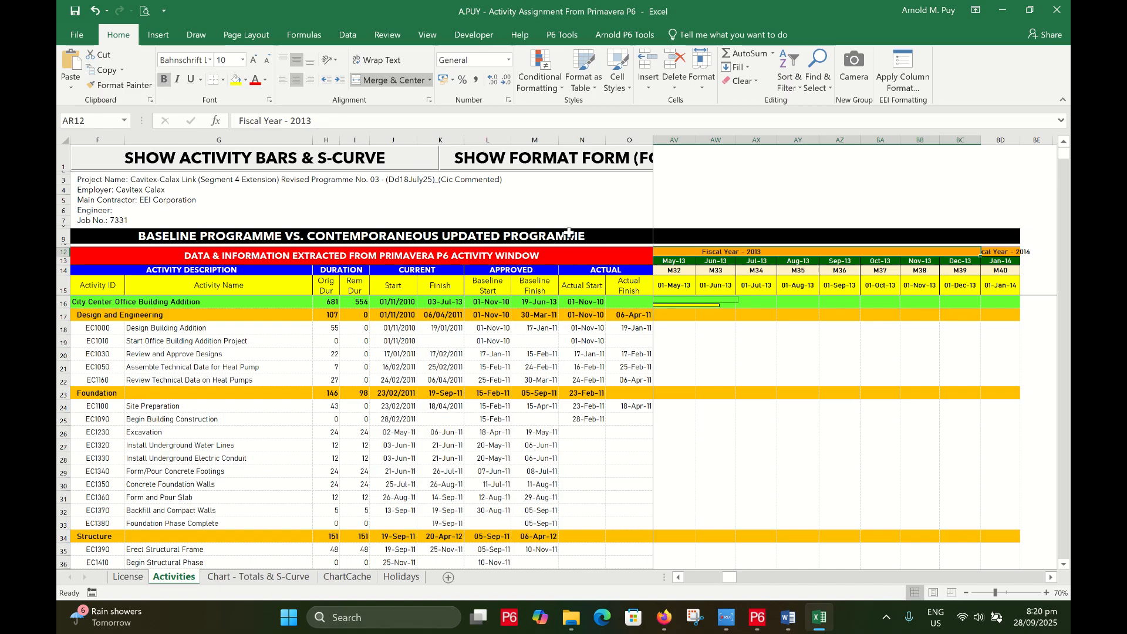
key("Left")
key("Left")
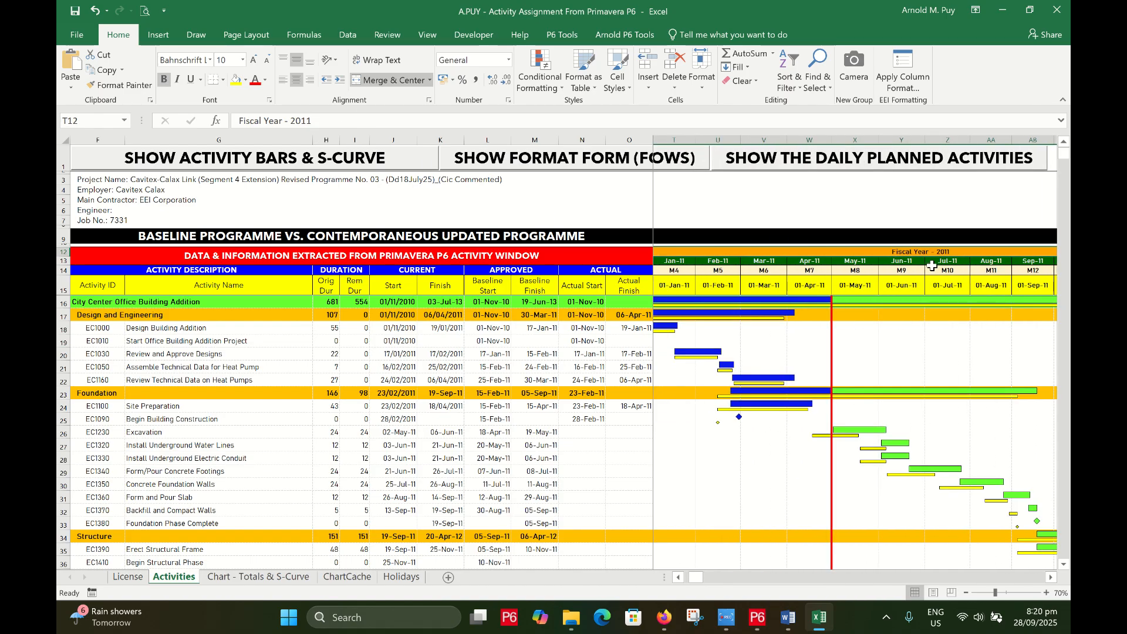
key("Down")
key("Left")
key("Left")
key("Left")
key("Left")
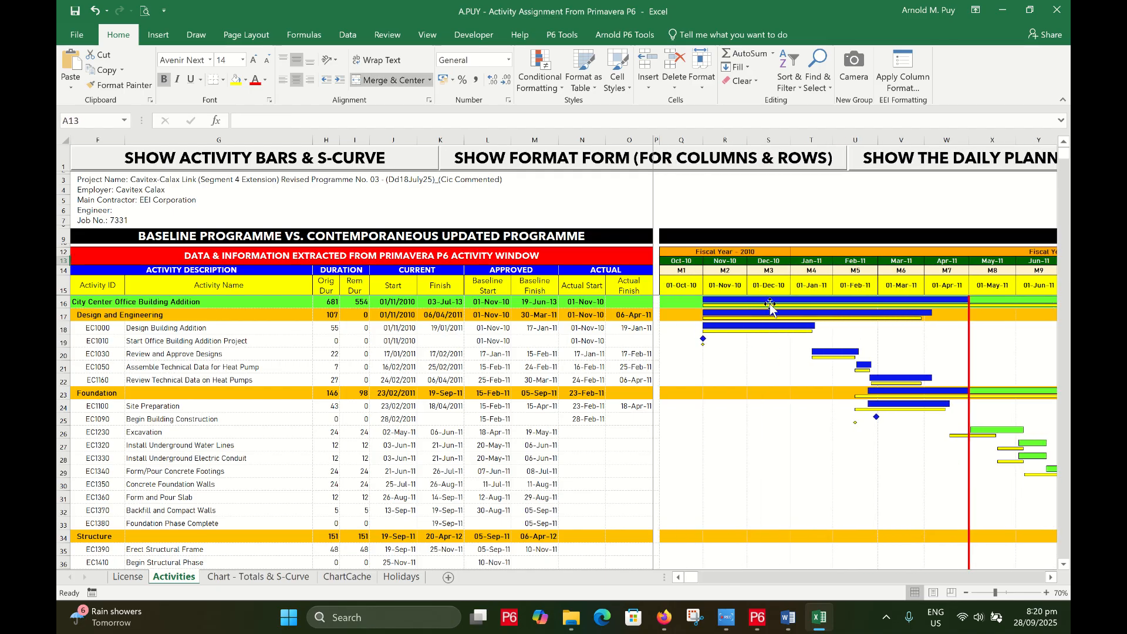
left_click(683, 271)
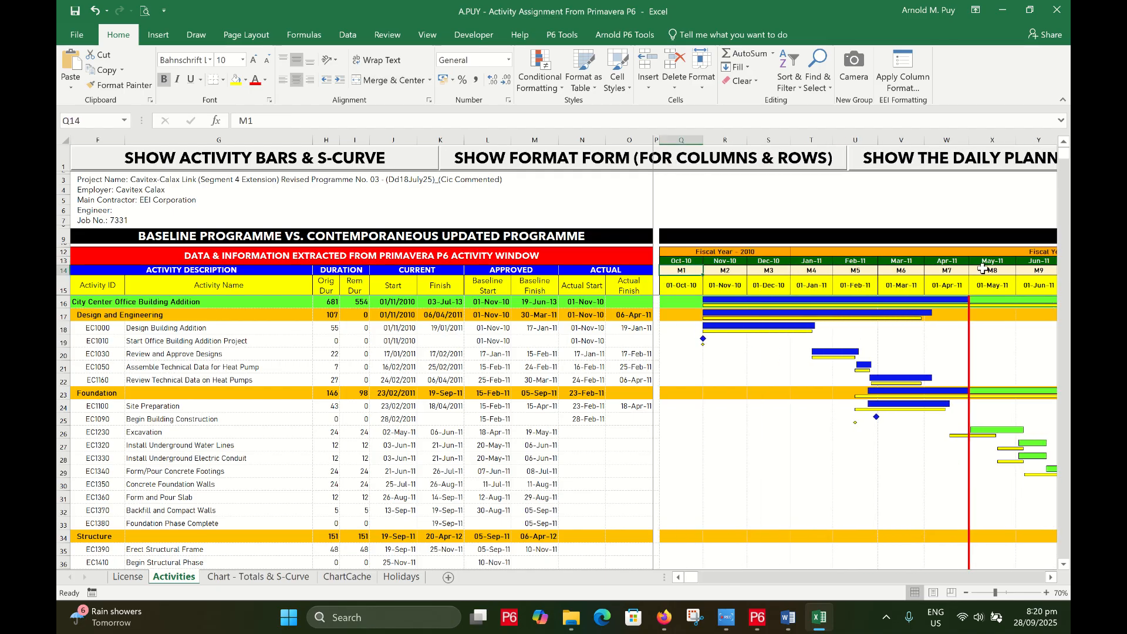
key("Right")
key("Right")
key("Right")
key("Right")
key("Right")
key("Right")
key("Right")
key("Right")
key("Right")
key("Right")
key("Right")
key("Right")
key("Right")
key("Right")
key("Right")
key("Right")
key("Right")
key("Right")
key("Right")
key("Right")
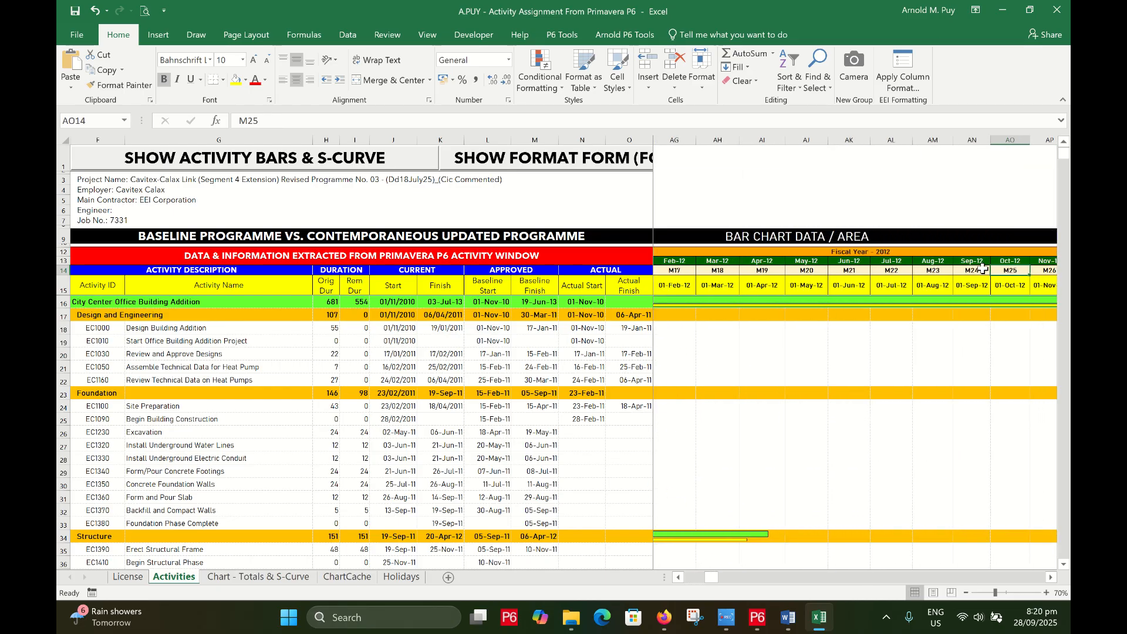
key("Right")
key("Right")
key("Right")
key("Right")
key("Right")
key("Right")
key("Right")
key("Right")
key("Right")
key("Right")
key("Right")
key("Right")
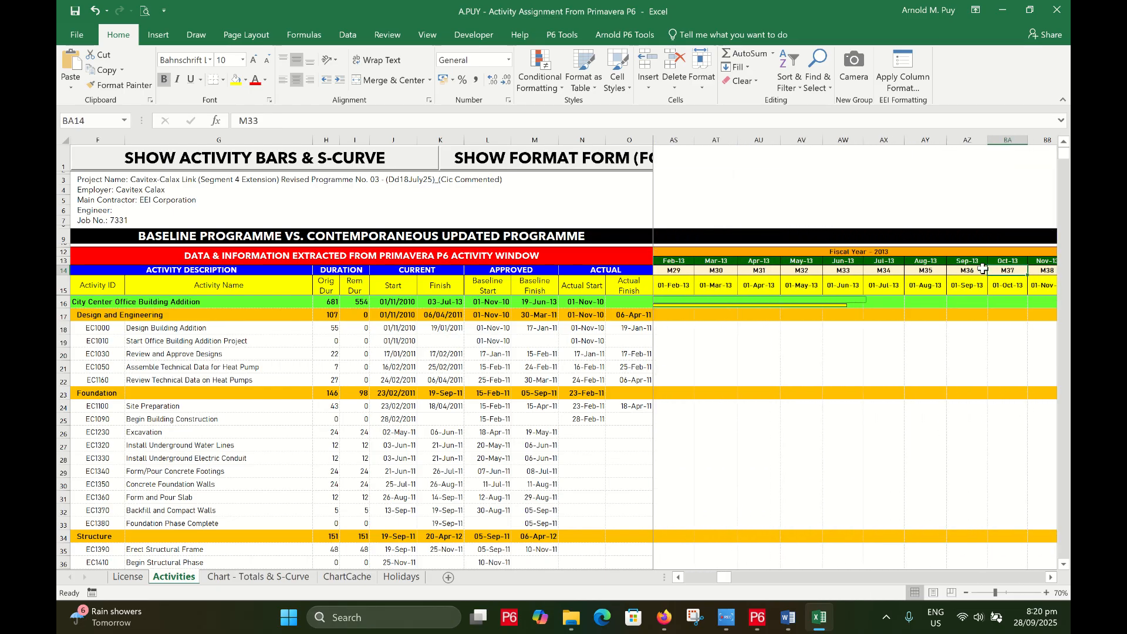
key("Right")
key("Right")
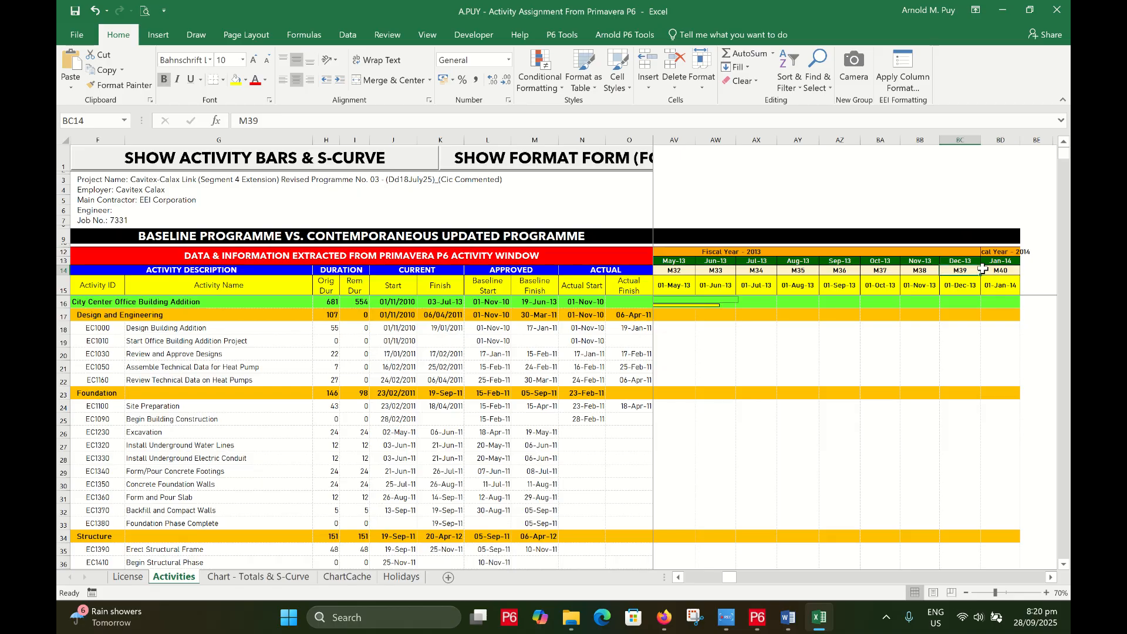
key("Left")
key("Left")
key("Left")
key("Left")
key("Left")
key("Left")
key("Left")
key("Left")
key("Left")
key("Left")
key("Left")
key("Left")
key("Left")
key("Left")
key("Left")
key("Left")
key("Left")
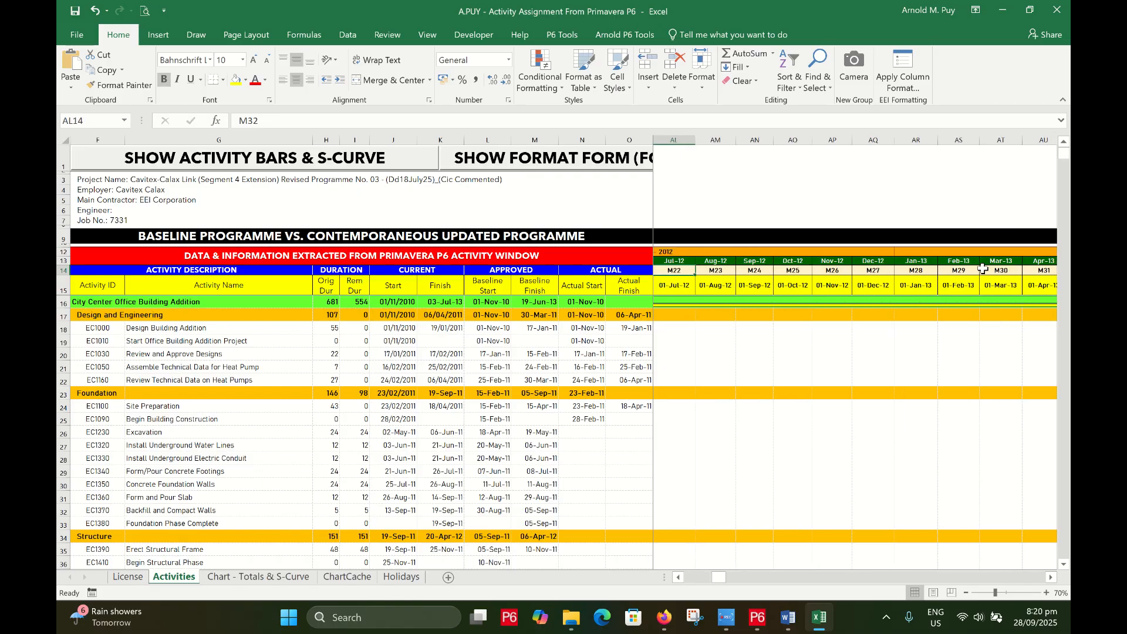
key("Left")
key("Left")
key("Left")
key("Left")
key("Left")
key("Left")
key("Left")
key("Left")
key("Left")
key("Left")
key("Left")
key("Left")
key("Left")
key("Left")
key("Left")
key("Left")
key("Left")
key("Left")
key("Left")
key("Left")
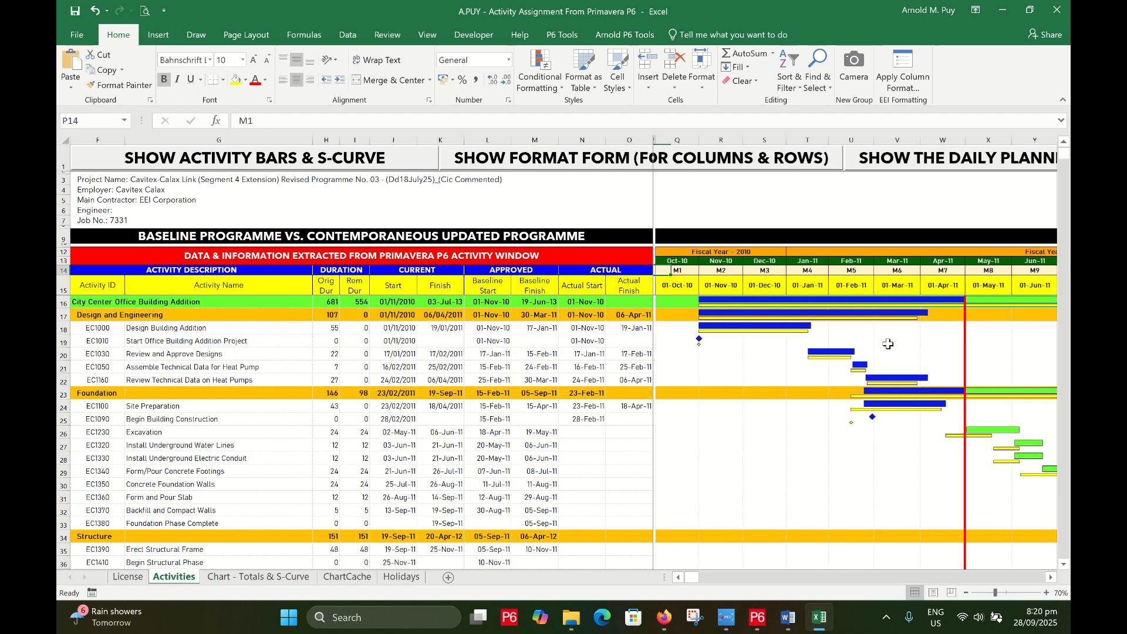
left_click(679, 287)
left_click(731, 287)
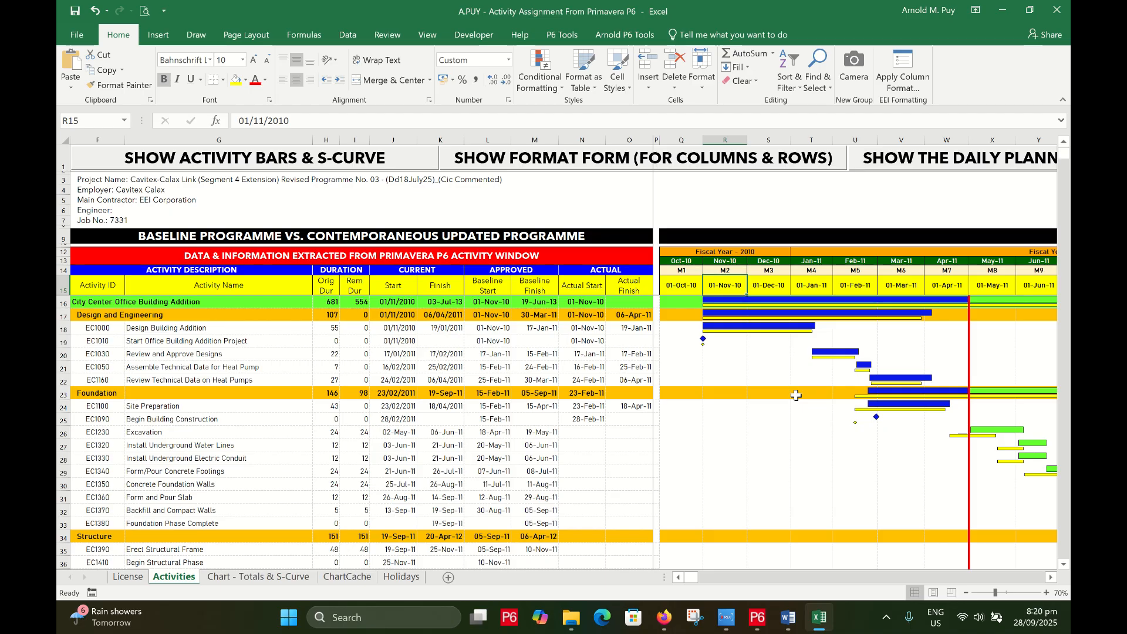
Review the Activities sheet headers and EC1000 row, then open and position the activity bars form
key("Left")
key("Left")
key("Left")
key("Left")
key("Left")
key("Left")
key("Left")
key("Left")
key("Left")
scroll(795, 437, "down", 16)
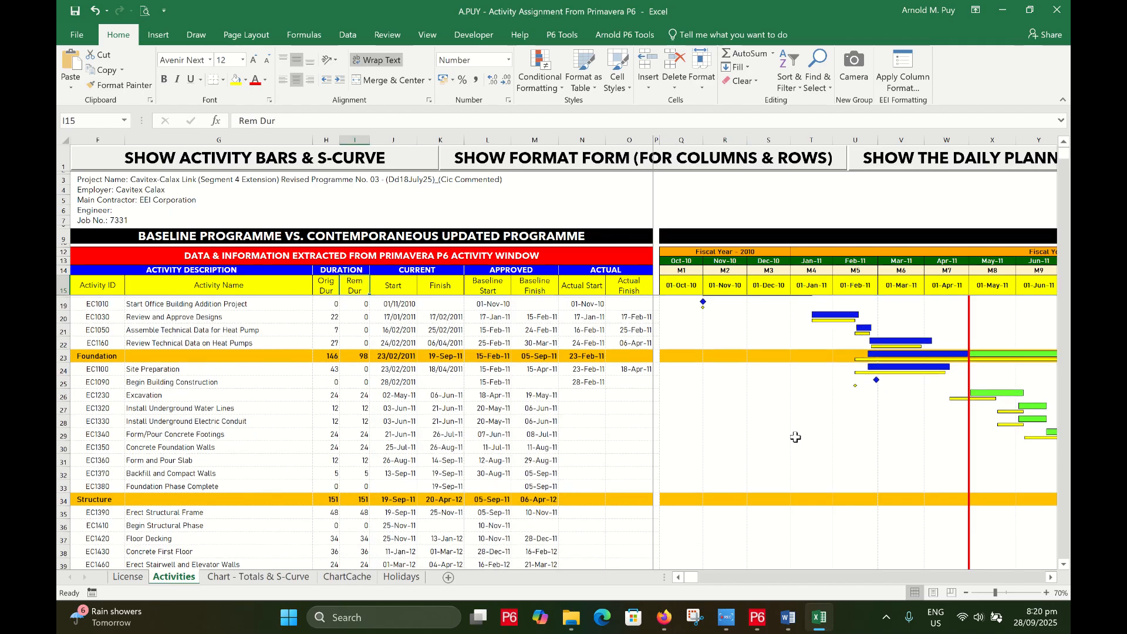
scroll(796, 437, "down", 10)
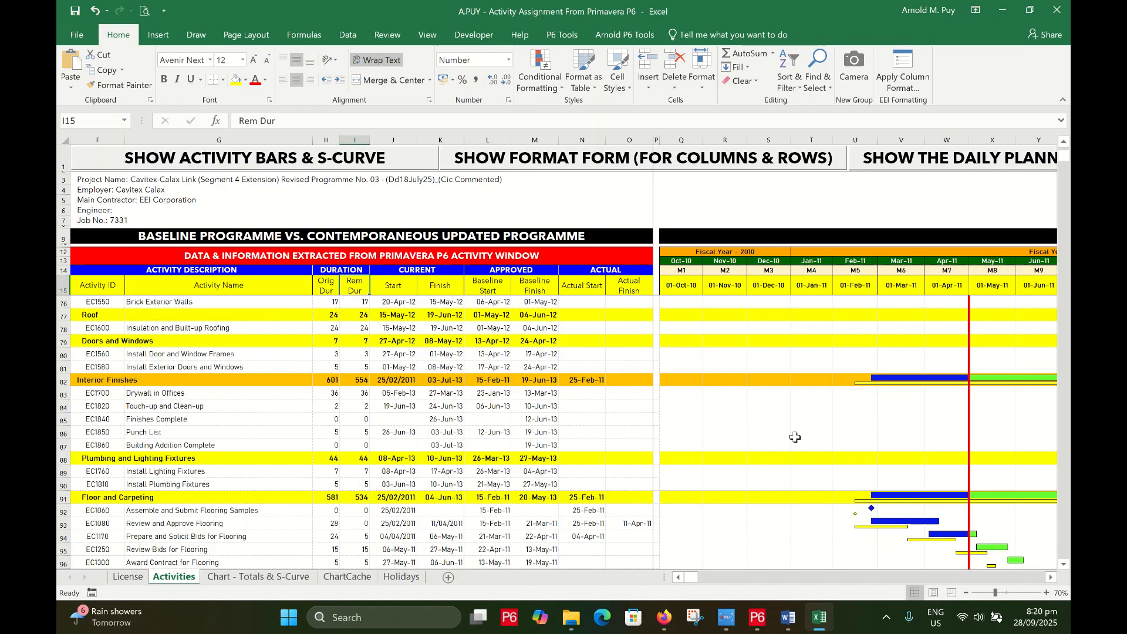
scroll(796, 440, "up", 10)
scroll(795, 440, "up", 16)
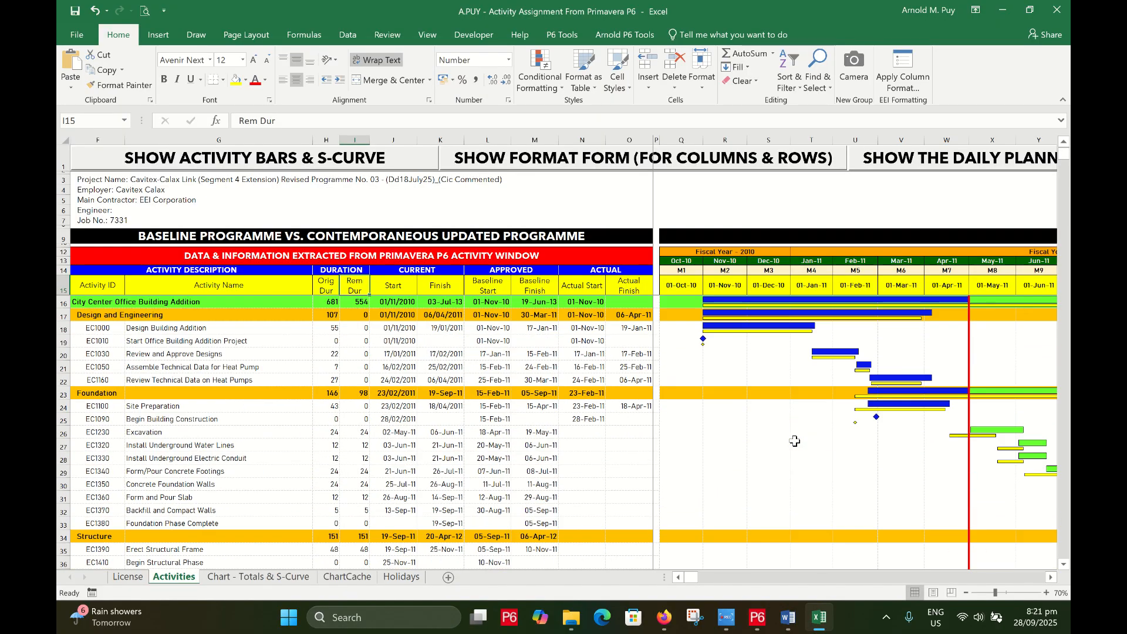
left_click(508, 328)
key("Left")
key("Left")
key("Left")
key("Left")
key("Left")
key("Left")
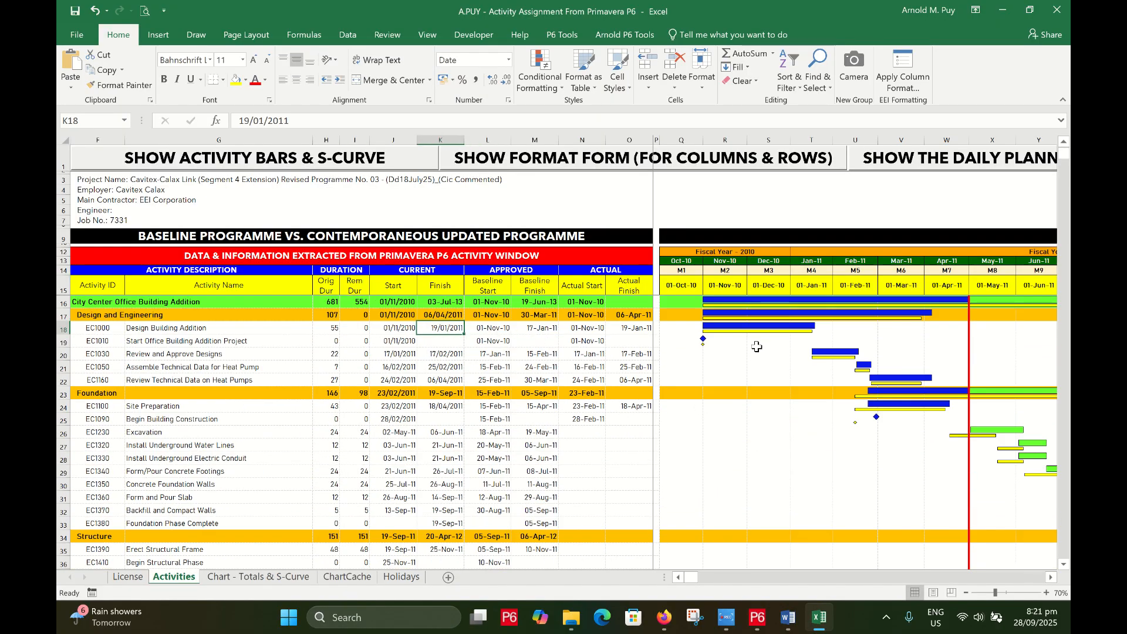
left_click(452, 292)
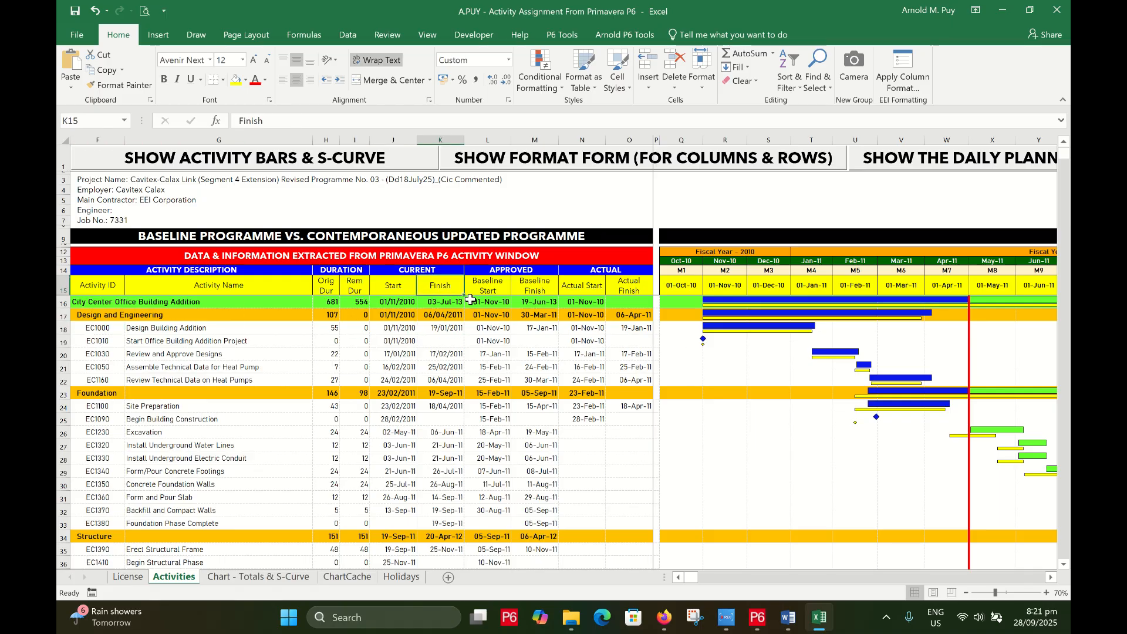
left_click(176, 289)
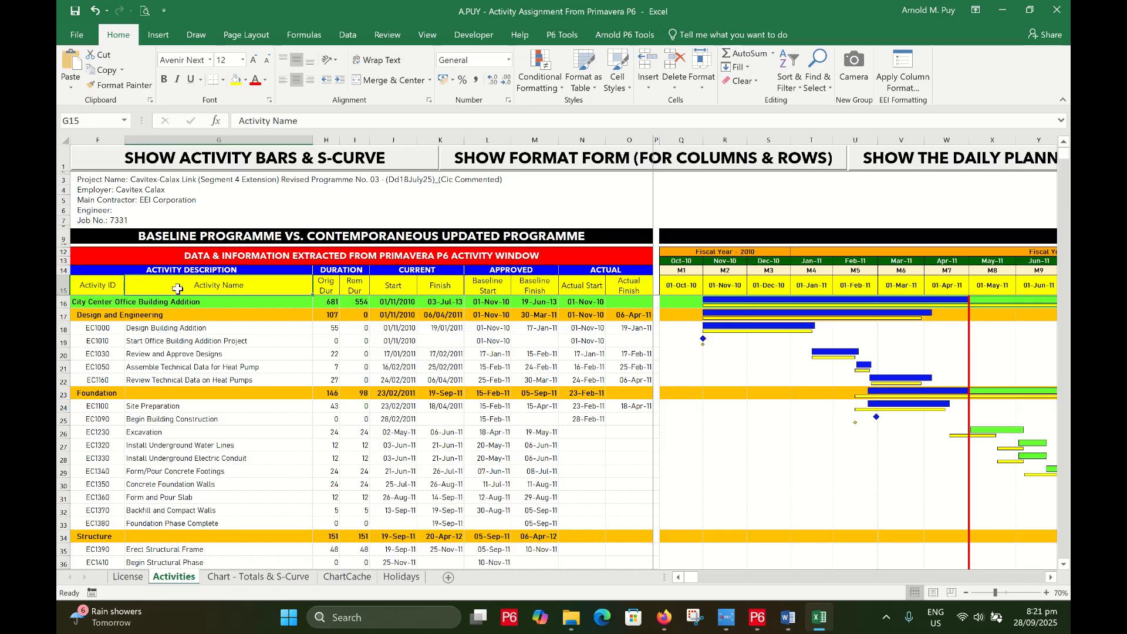
left_click(296, 162)
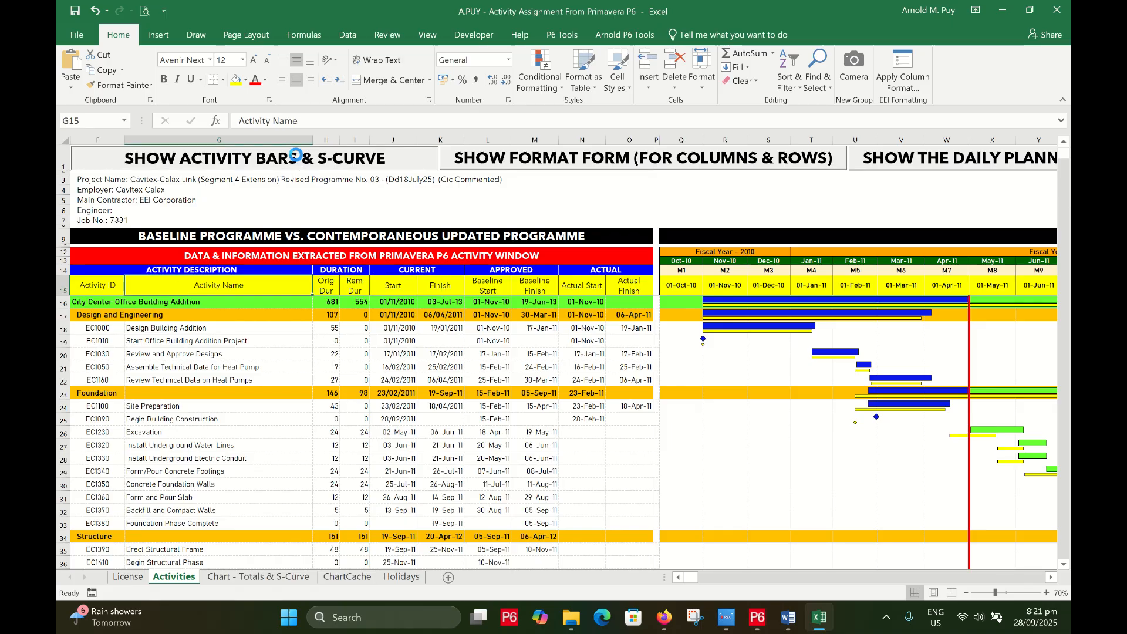
left_click_drag(532, 38, 622, 23)
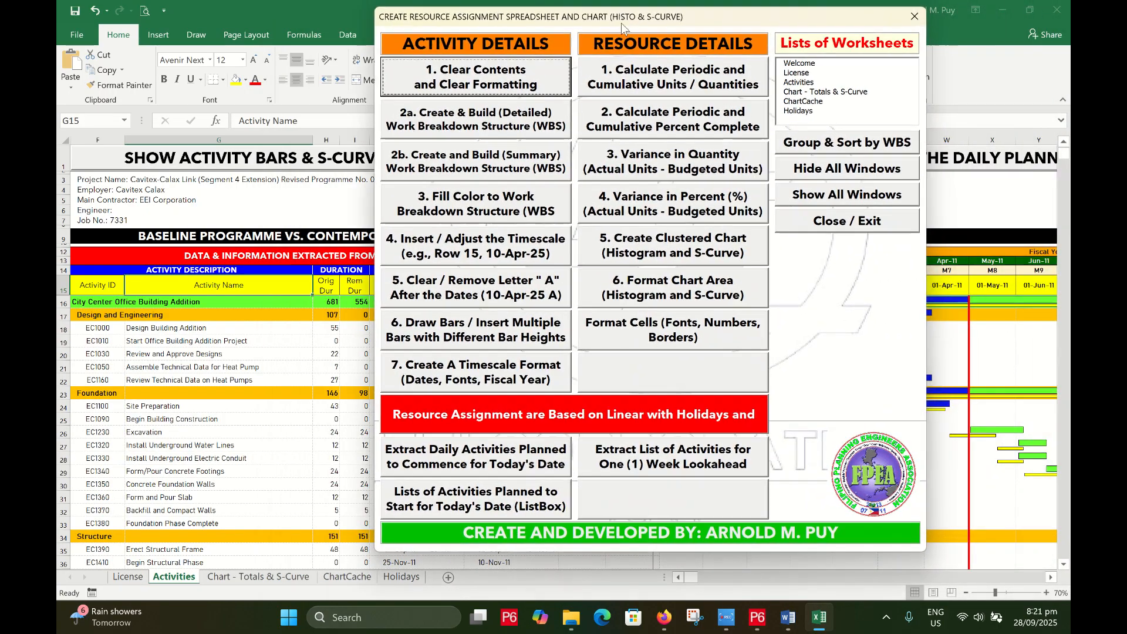
Group and sort activities by WBS, close the form, and collapse to outline level 1
left_click(854, 144)
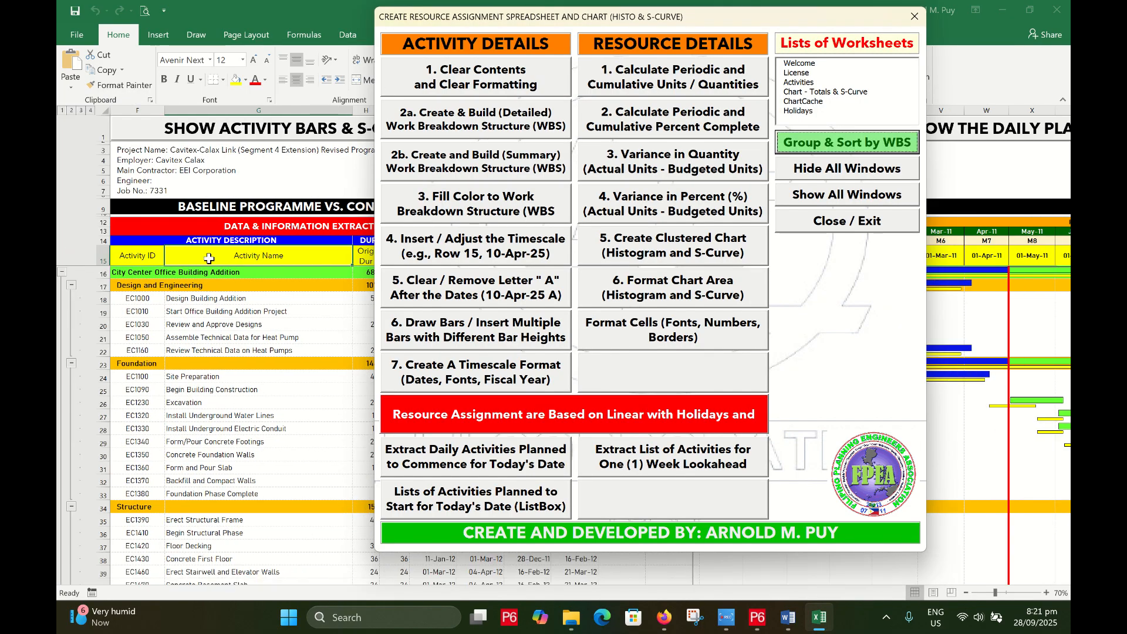
left_click(838, 231)
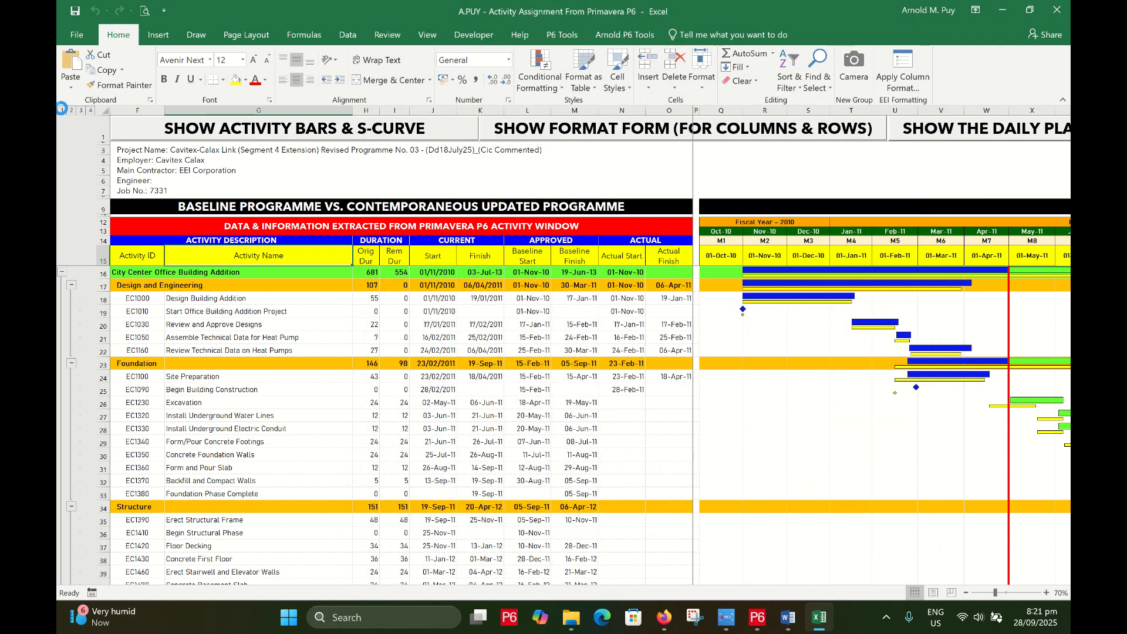
left_click(61, 109)
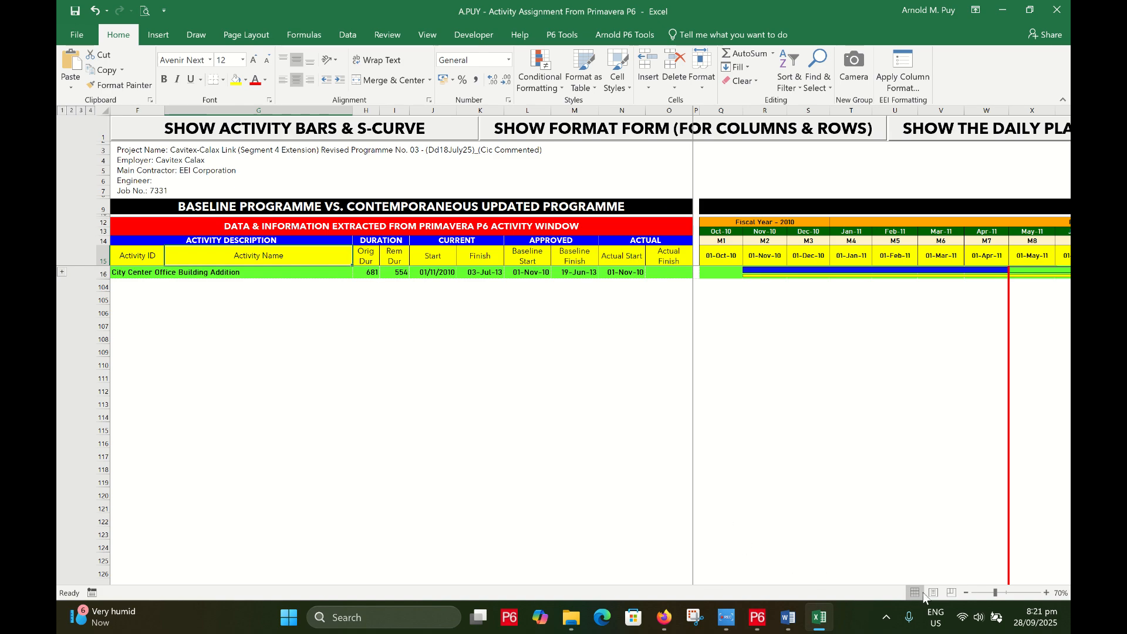
left_click(355, 132)
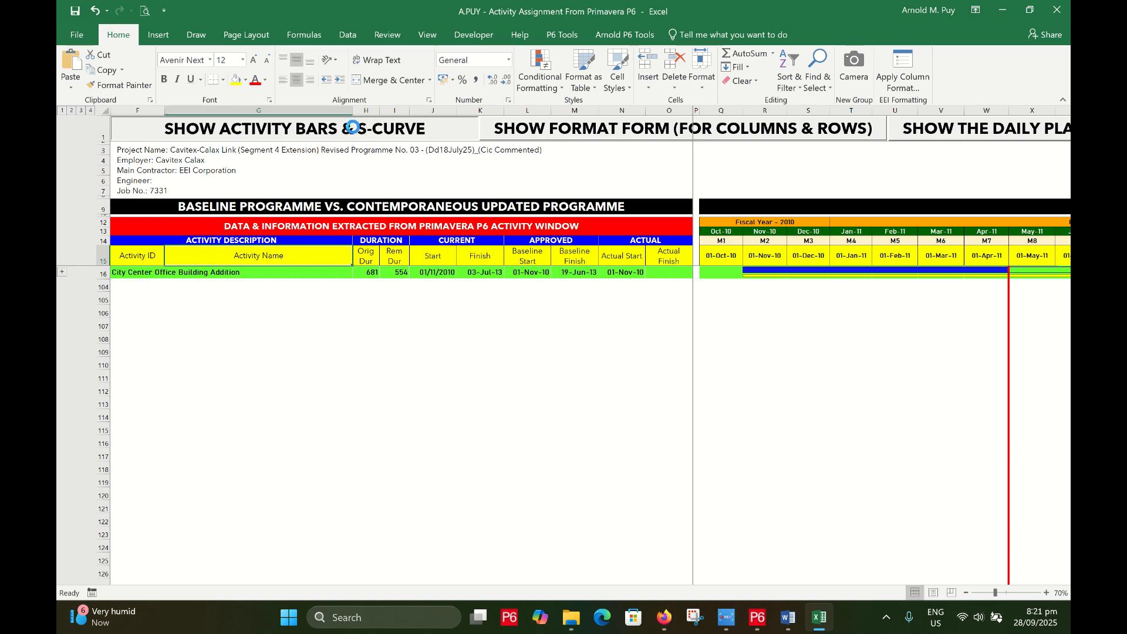
Restore the ribbon, formula bar and sheet tabs with Show All Windows and close the form
left_click(775, 213)
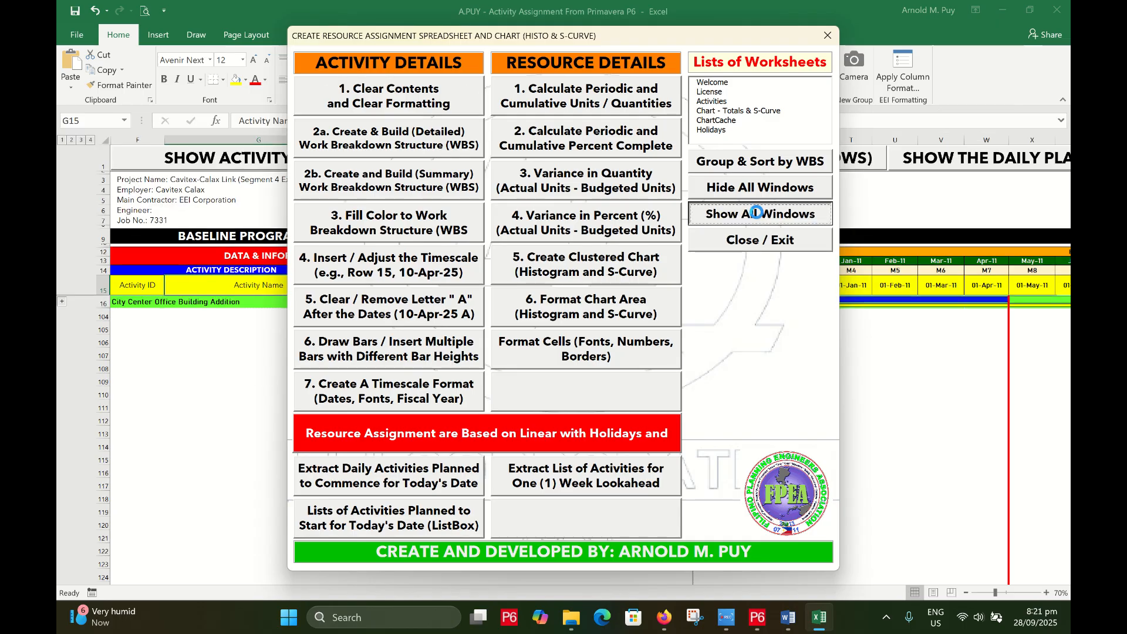
left_click(771, 238)
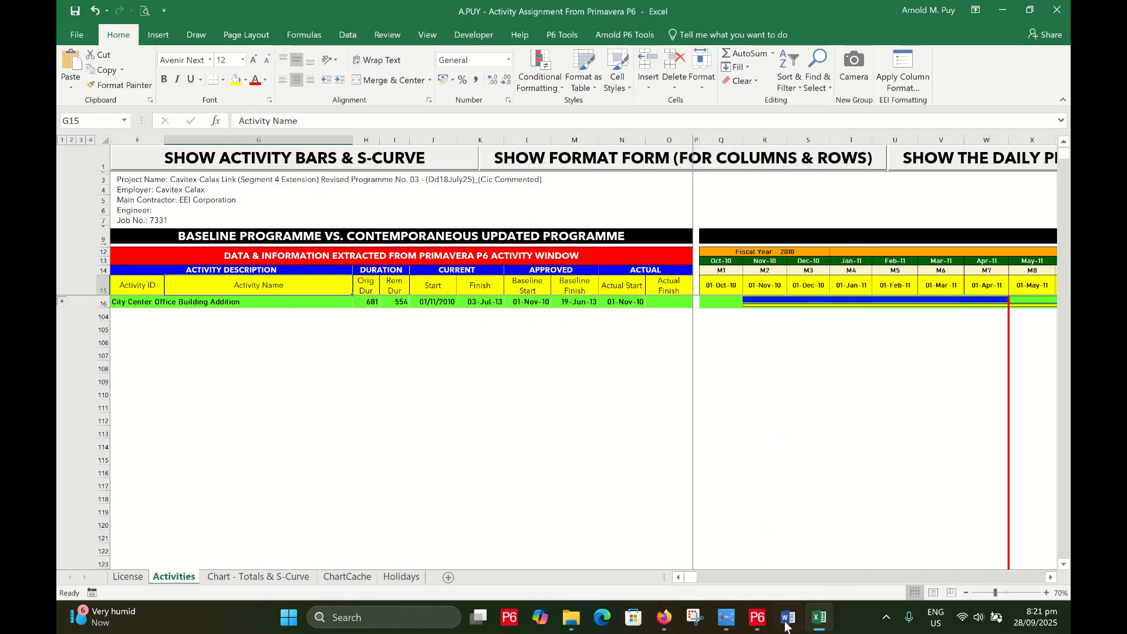
scroll(748, 581, "right", 8)
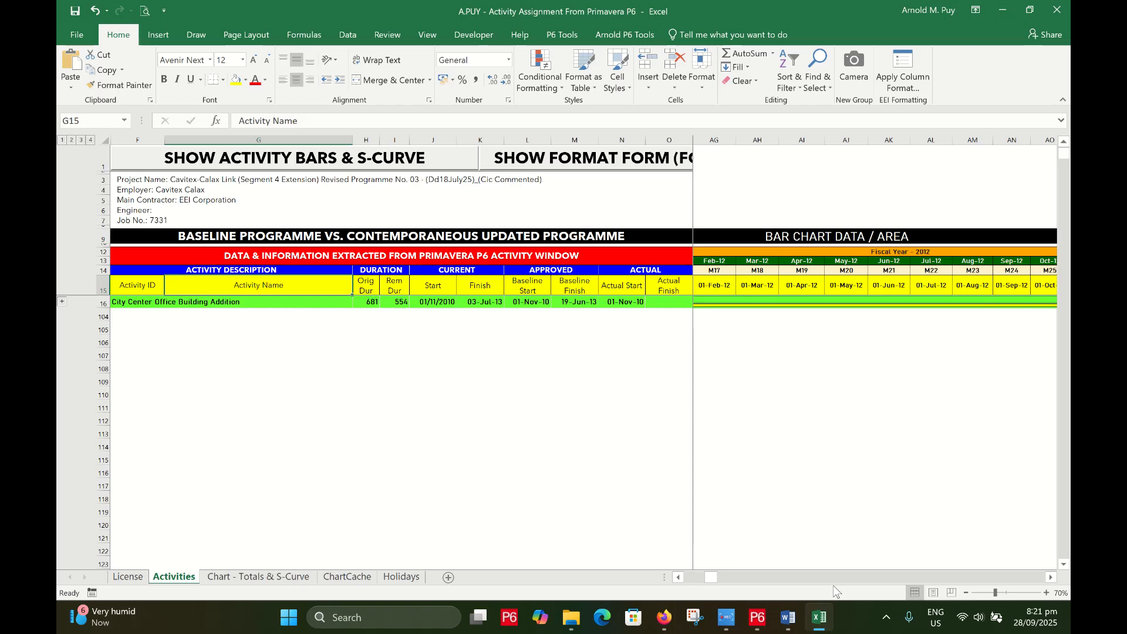
left_click_drag(712, 578, 585, 582)
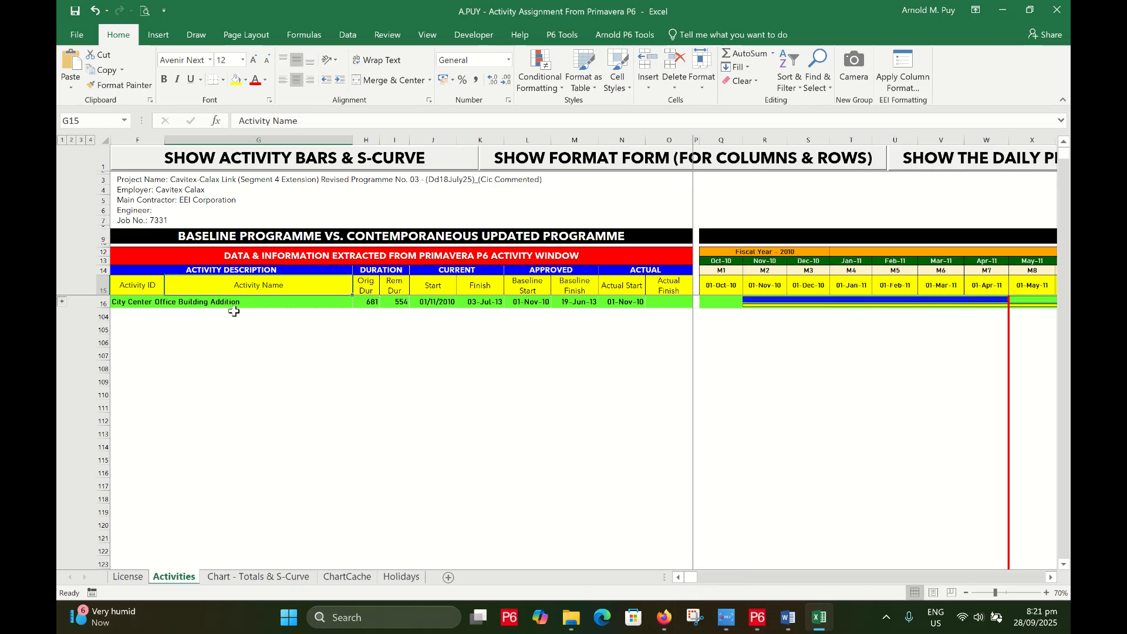
Expand the outline through levels 2 and 3, toggling the Elevator and HVAC groups
left_click(71, 140)
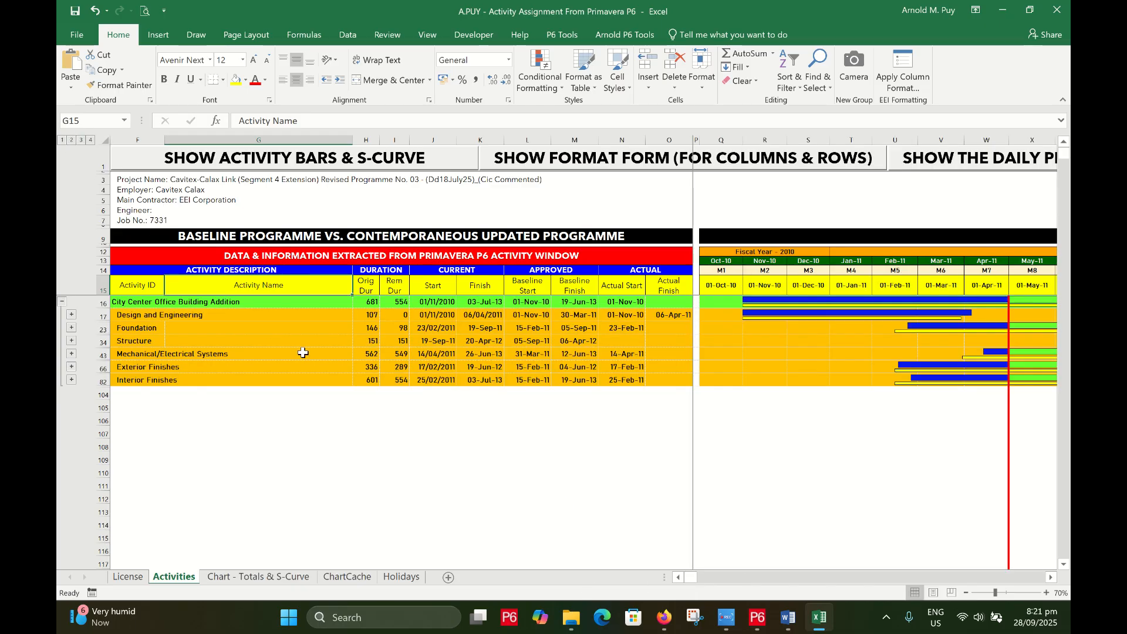
mouse_move(691, 579)
left_mouse_down()
mouse_move(735, 582)
mouse_move(675, 583)
left_mouse_up()
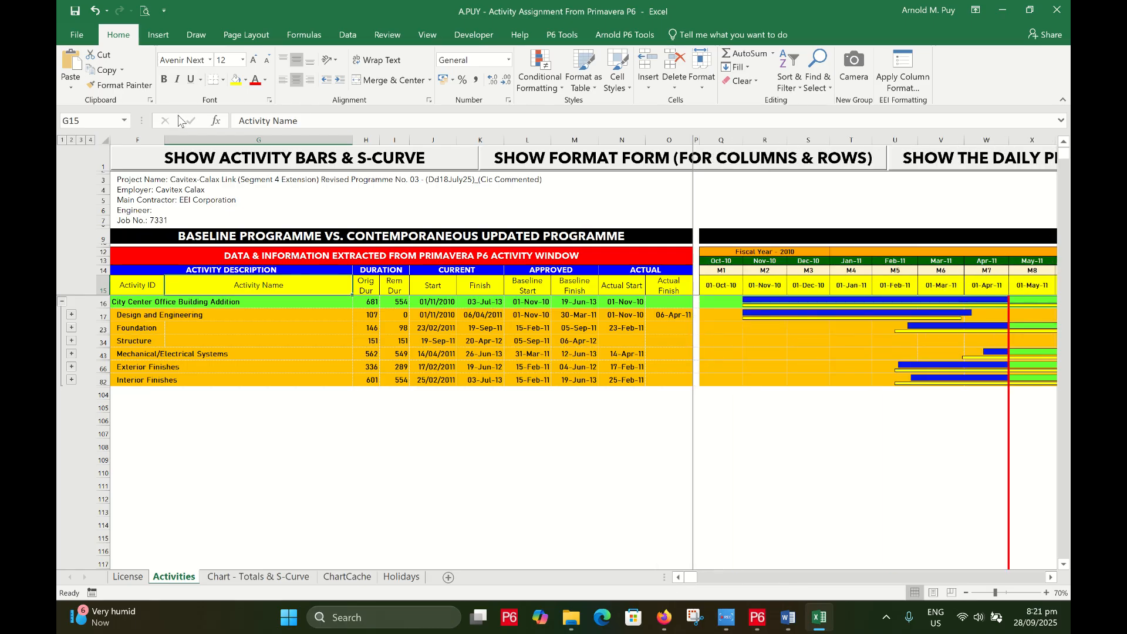
left_click(80, 140)
scroll(340, 352, "down", 7)
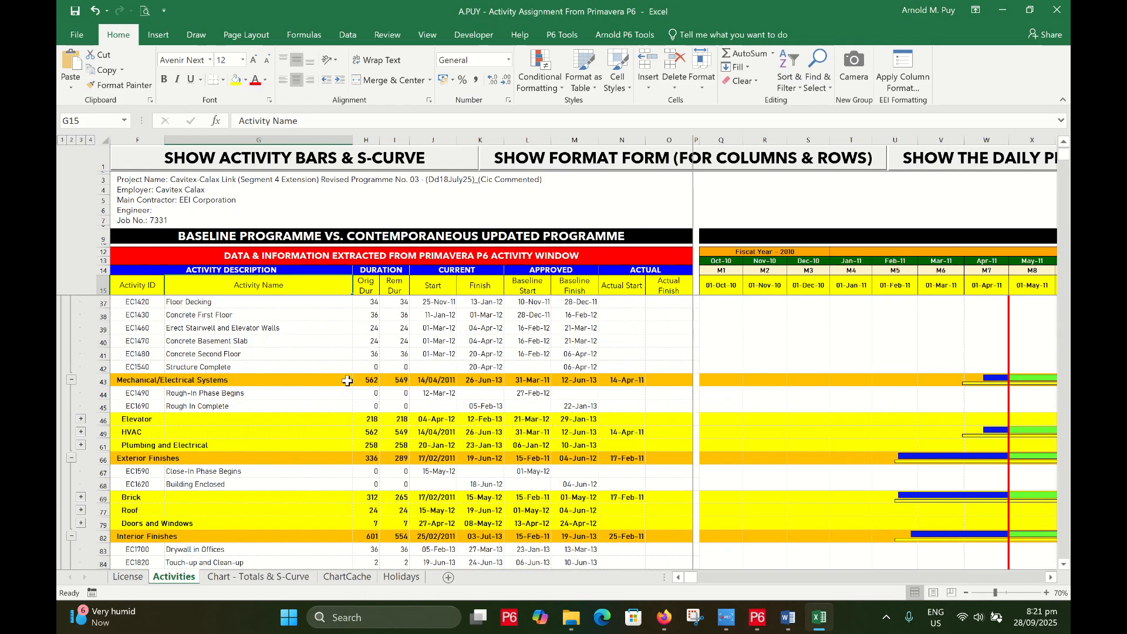
left_click(81, 420)
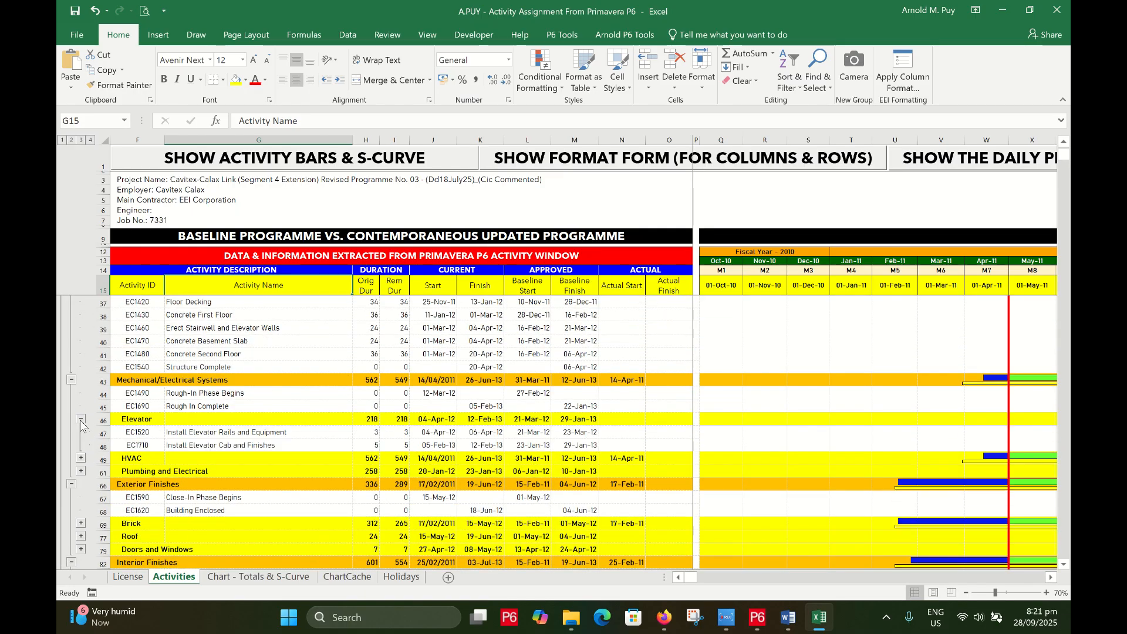
left_click(81, 420)
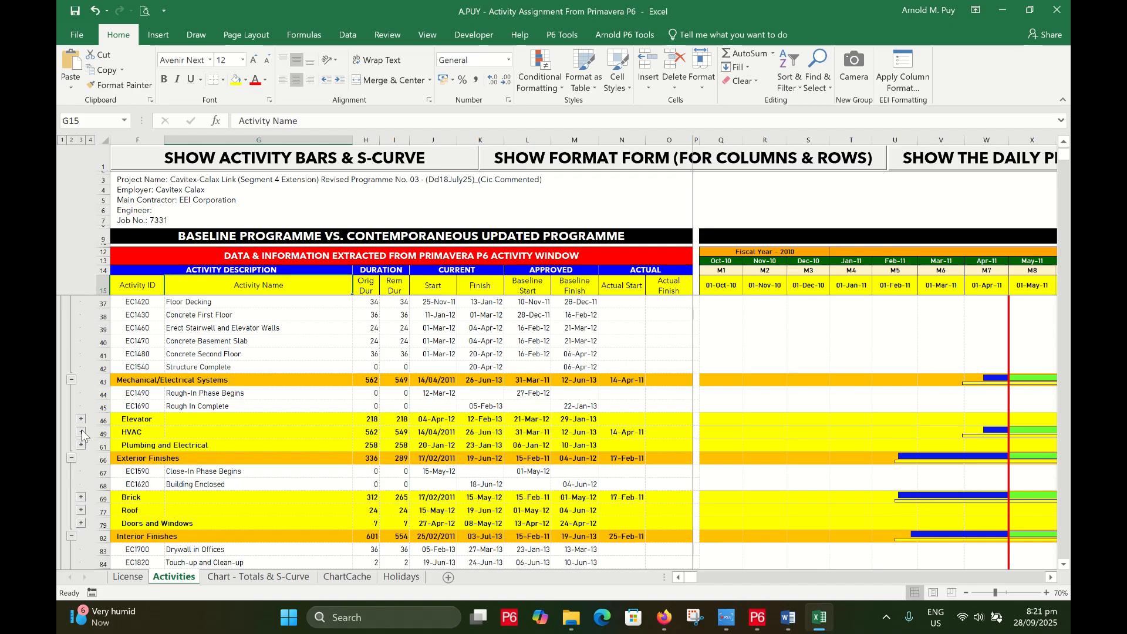
left_click(83, 432)
scroll(82, 433, "down", 1)
left_click(79, 418)
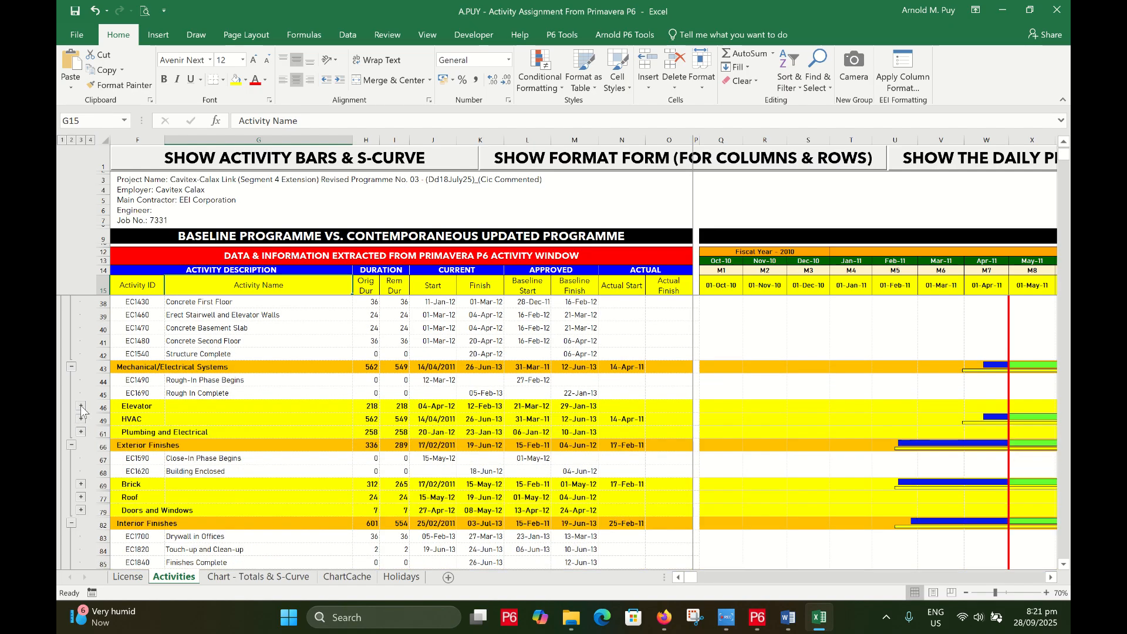
left_click(81, 407)
left_click(81, 409)
scroll(85, 413, "up", 7)
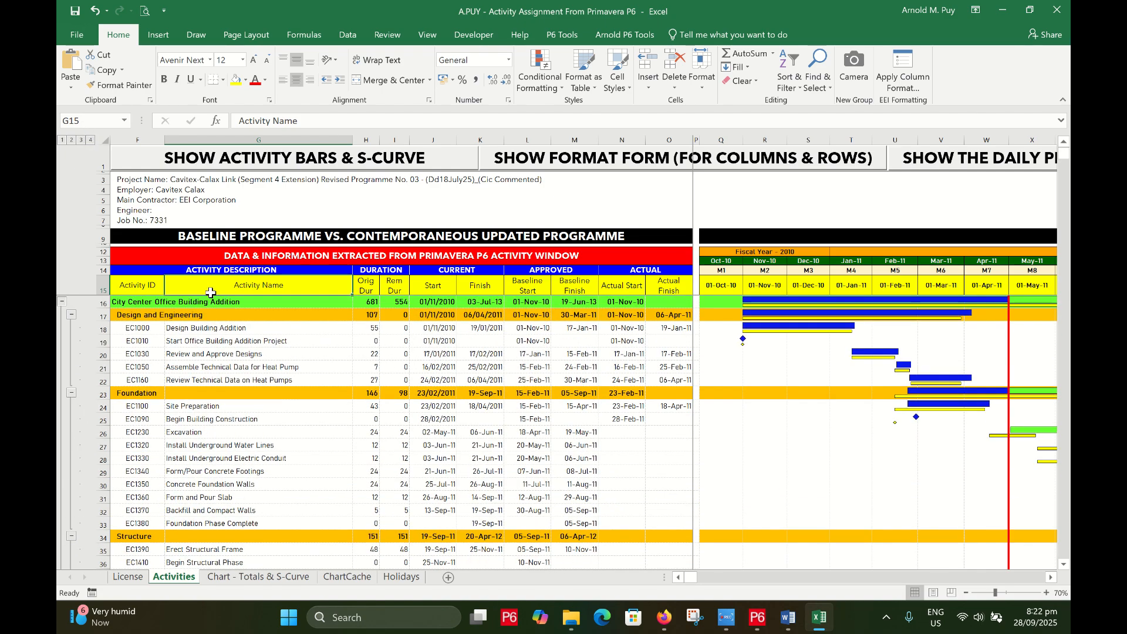
Compare the Review and Approve Designs row with P6 by switching between the two windows
left_click(267, 351)
scroll(270, 358, "down", 4)
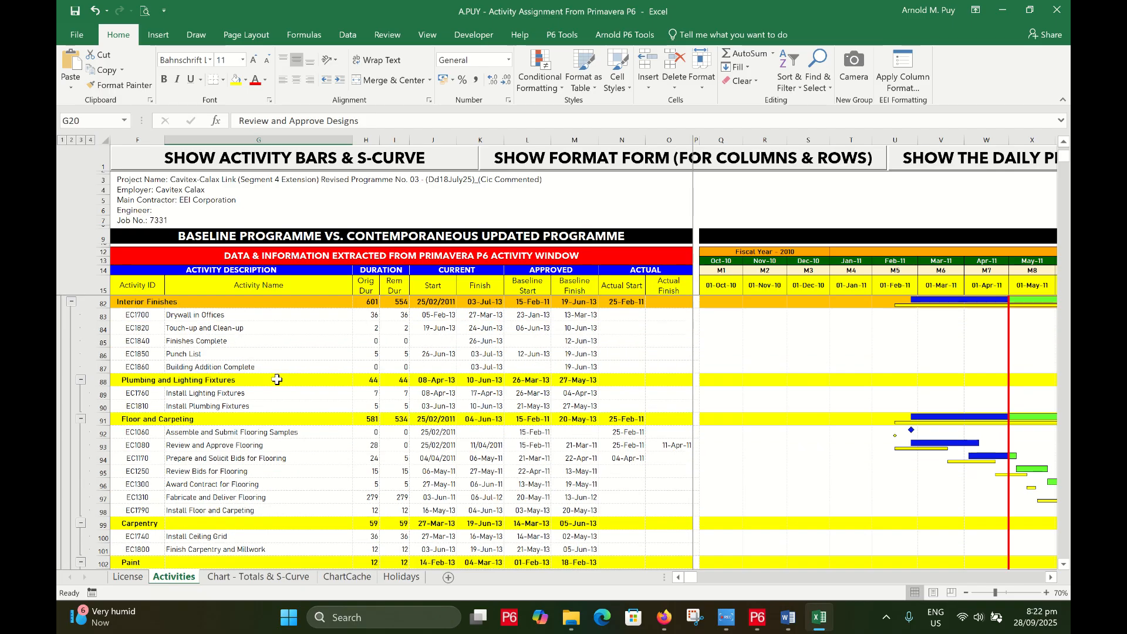
scroll(278, 374, "up", 4)
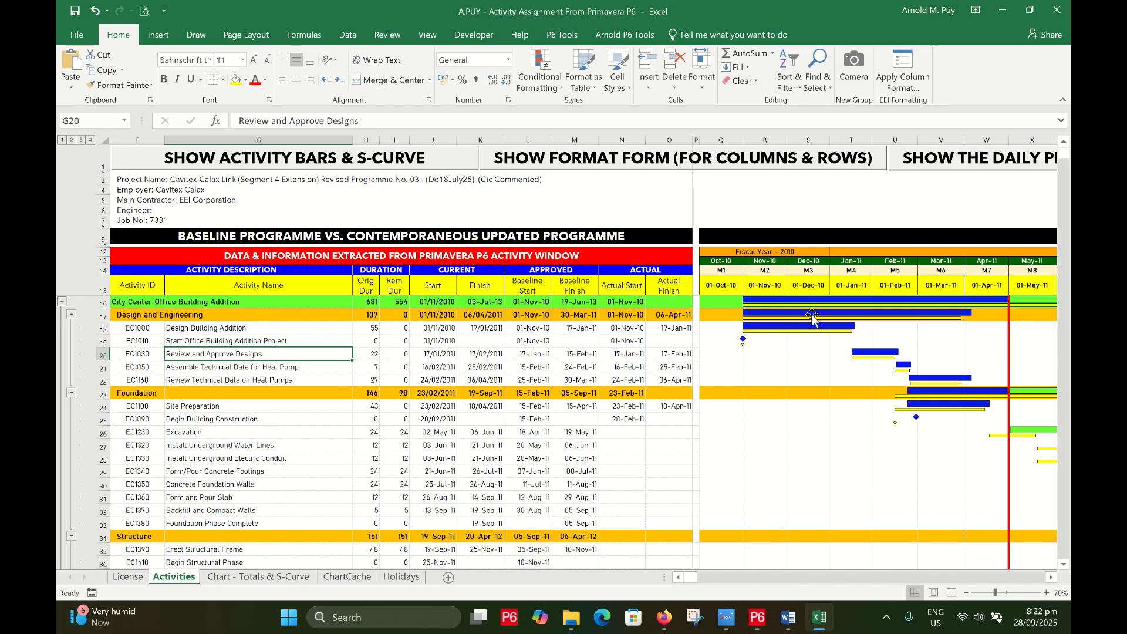
left_click(757, 617)
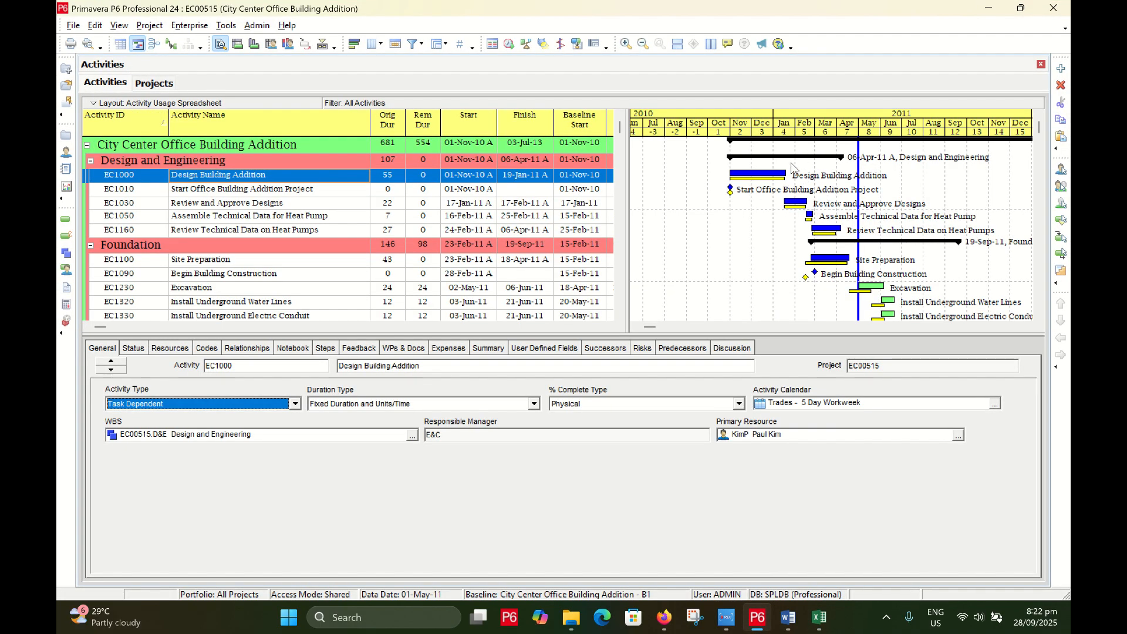
key("alt+Tab")
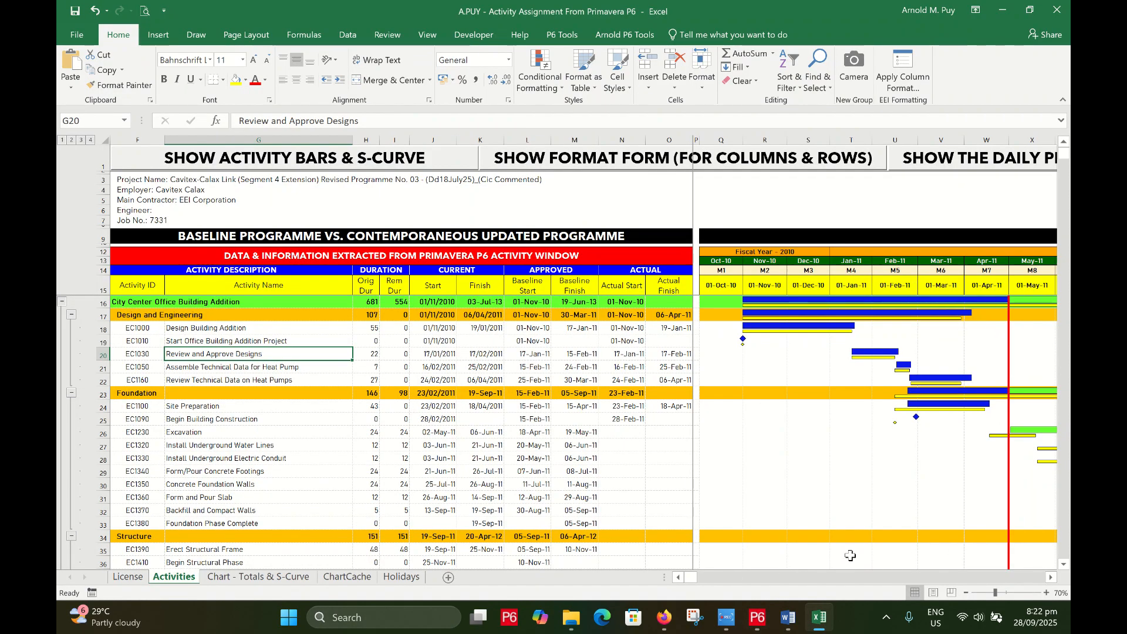
left_click_drag(701, 578, 647, 580)
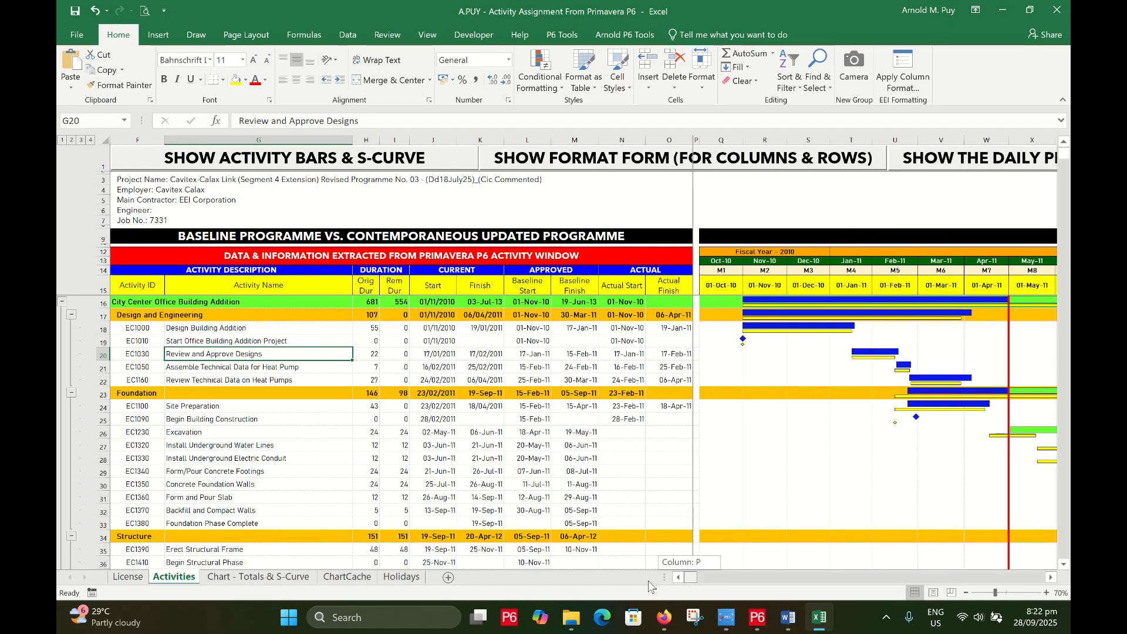
key("alt+Tab")
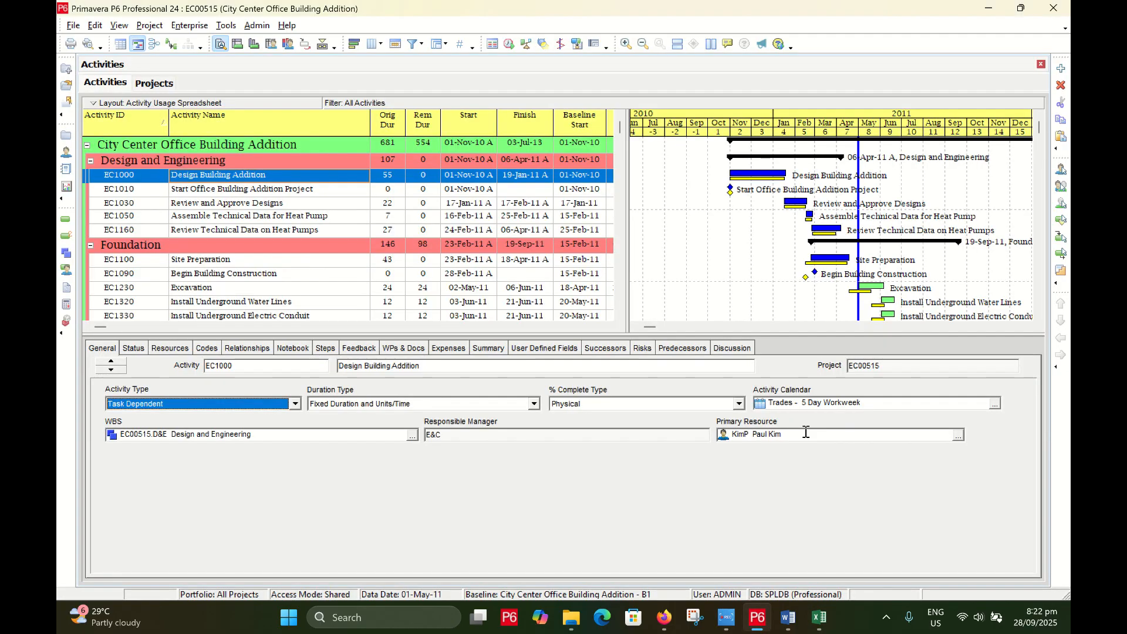
key("alt+Tab")
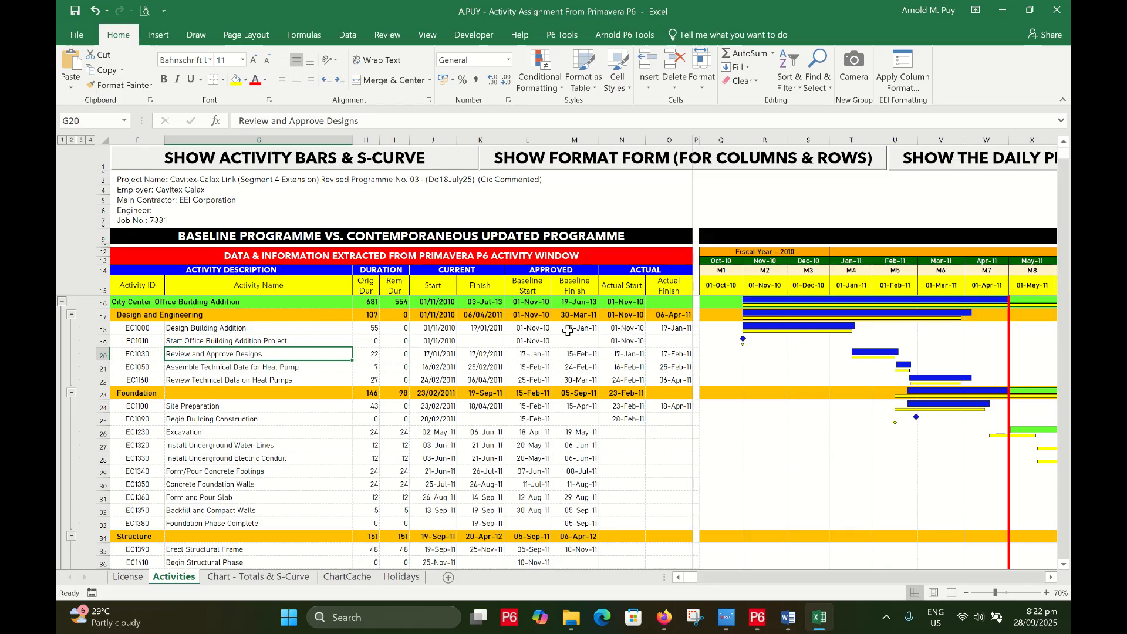
Check the Actual Start in N16 and Finish dates in K16, K18 and row 21 against P6
left_click(600, 302)
left_click(477, 304)
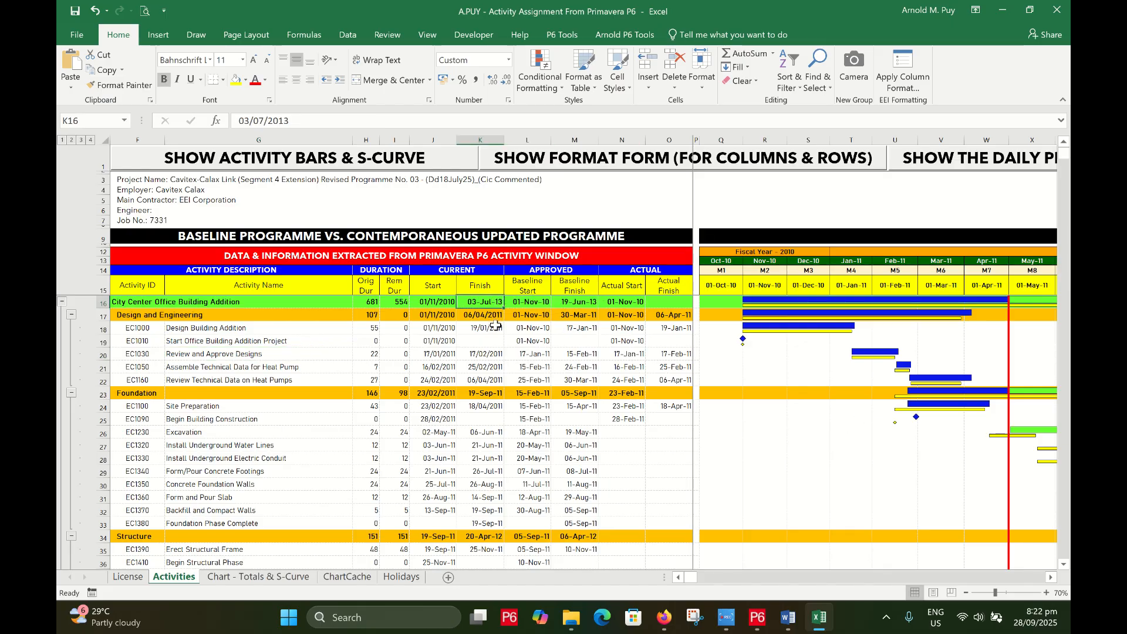
left_click(491, 326)
left_click(481, 371)
key("alt+Tab")
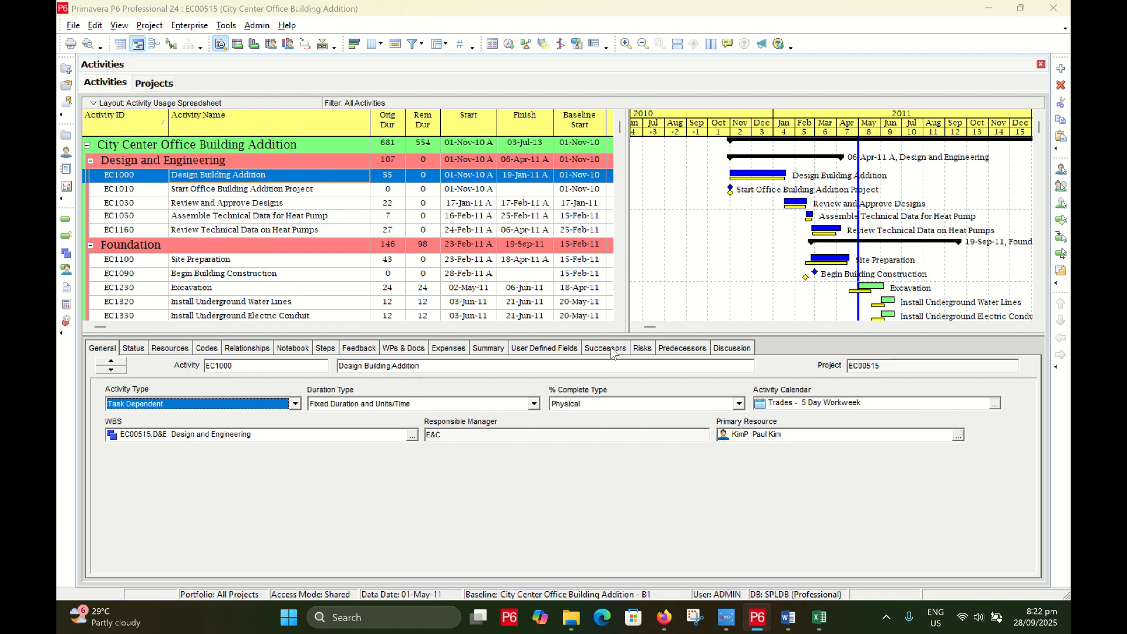
Widen P6's table to show baseline and actual columns, then return to Excel's Activities sheet
key("alt+Tab")
key("alt+Tab")
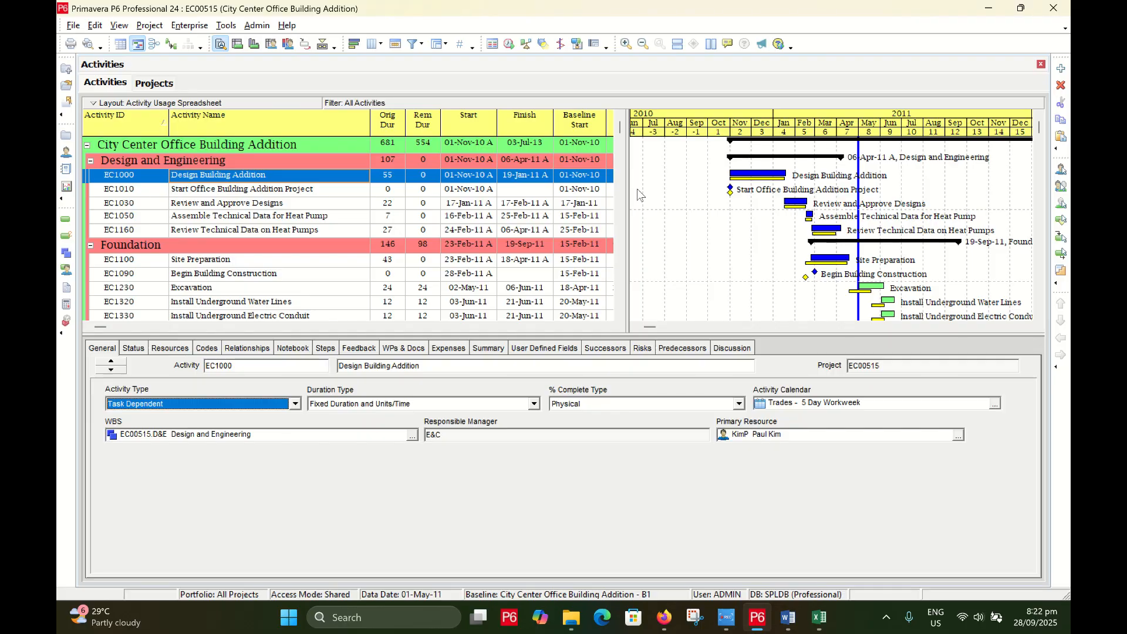
left_click_drag(626, 181, 760, 185)
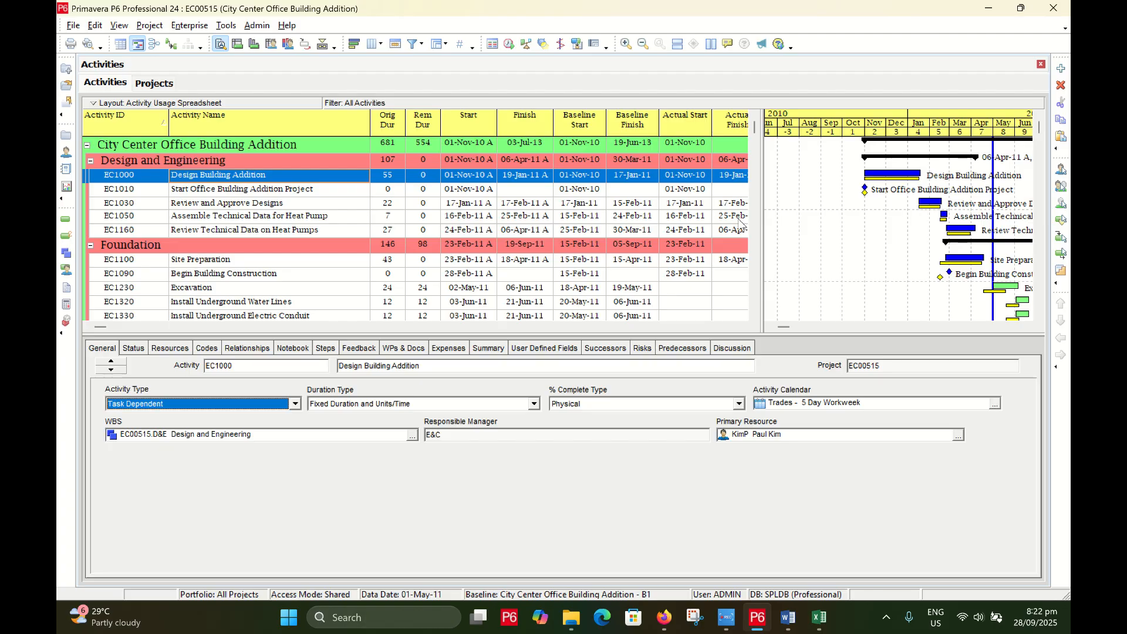
key("alt+Tab")
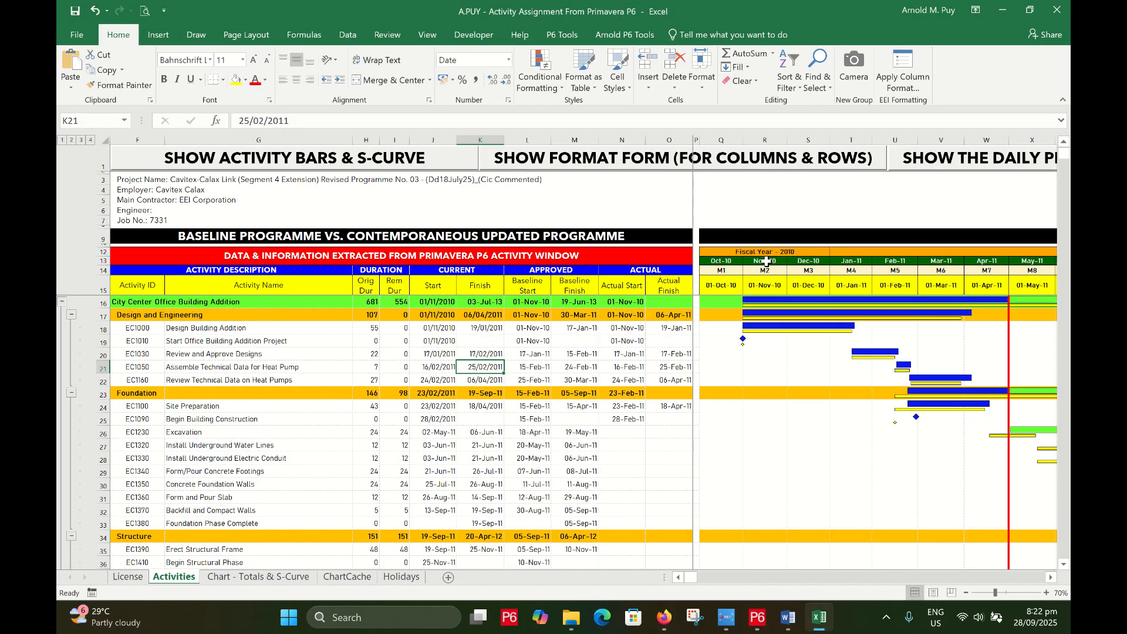
With cell J16 selected, bring up the Format Columns, Rows, Fonts & Others form
left_click(420, 300)
left_click(459, 336)
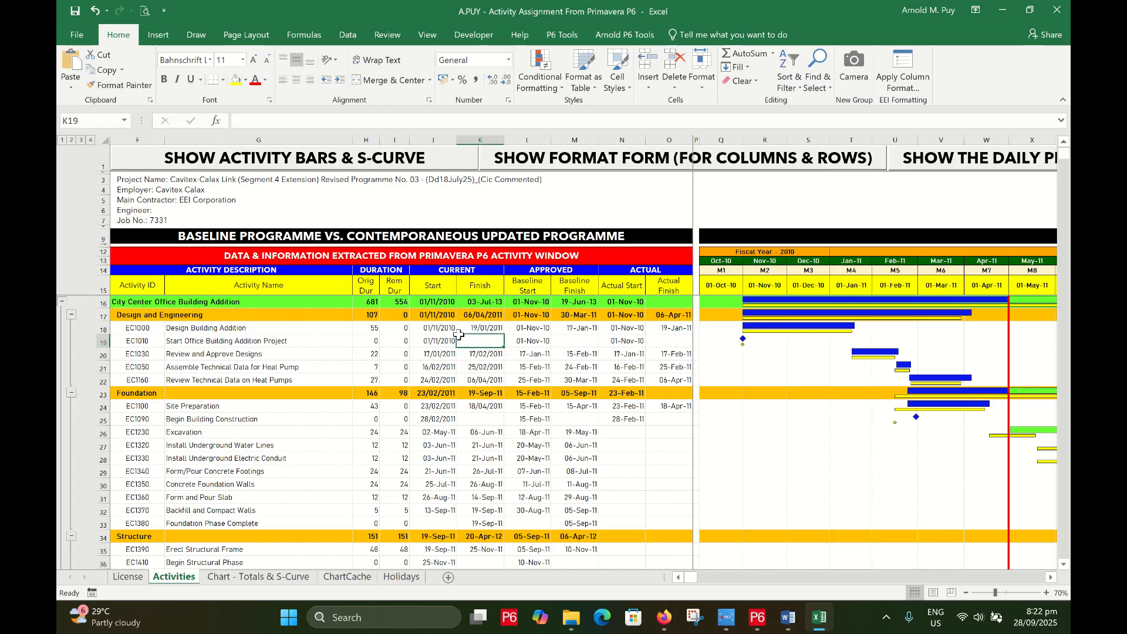
left_click(430, 306)
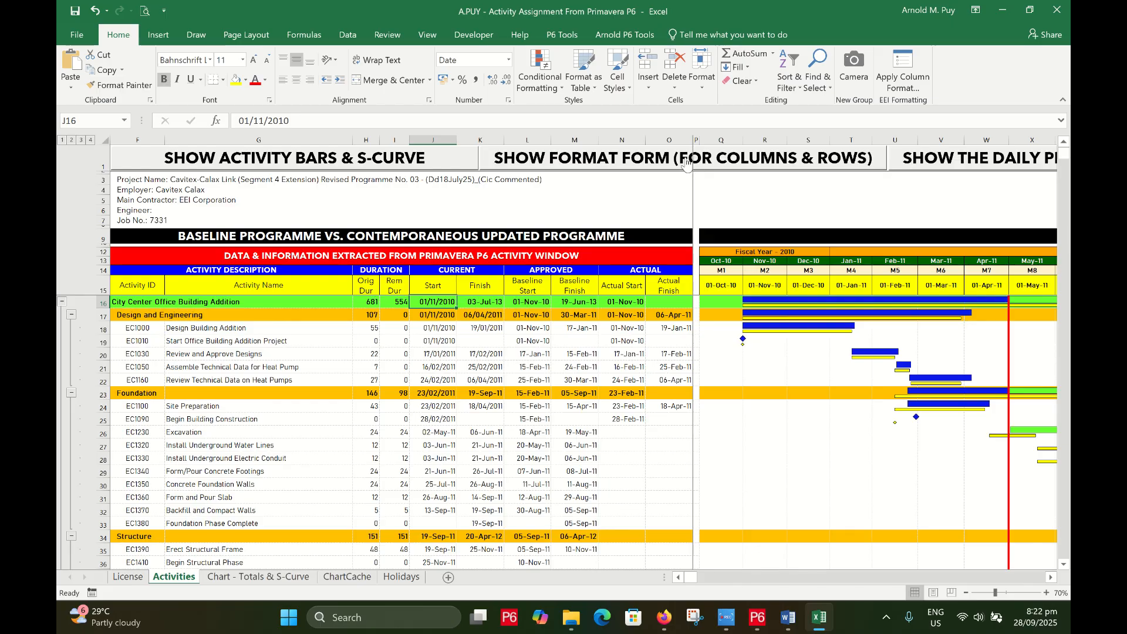
left_click(650, 164)
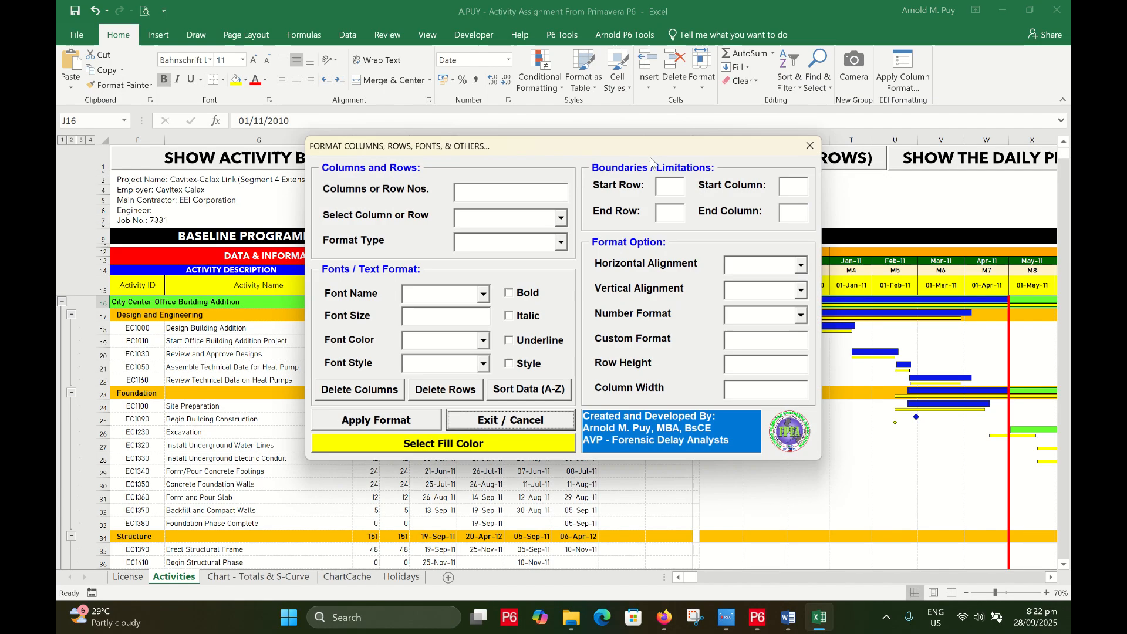
Target columns J:O as whole columns in the format form
left_click_drag(592, 155, 749, 173)
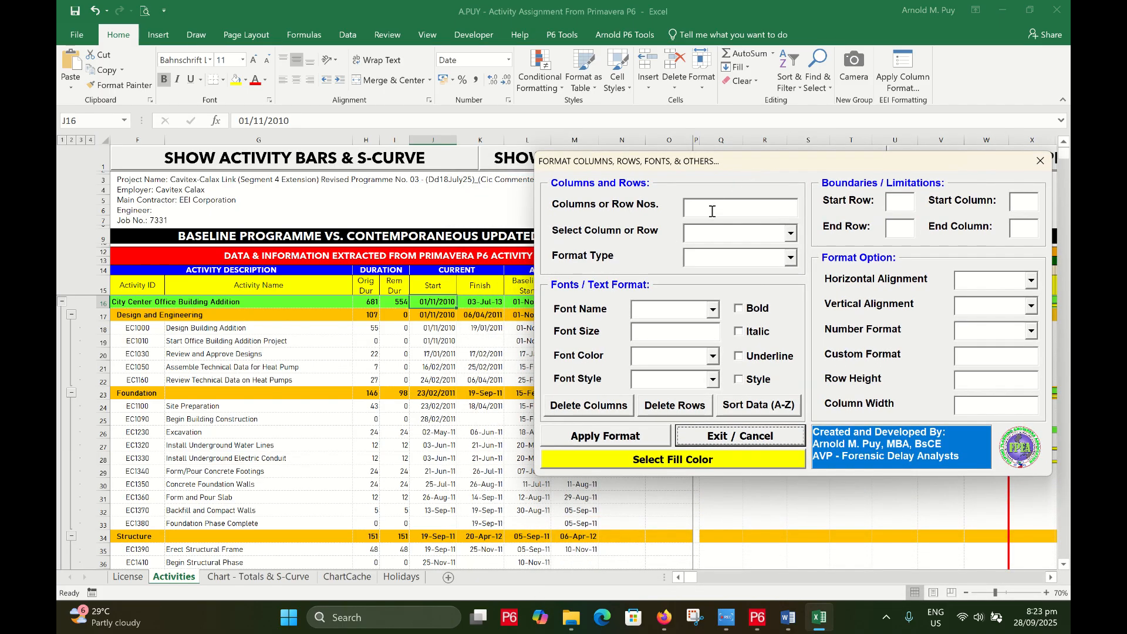
left_click(712, 211)
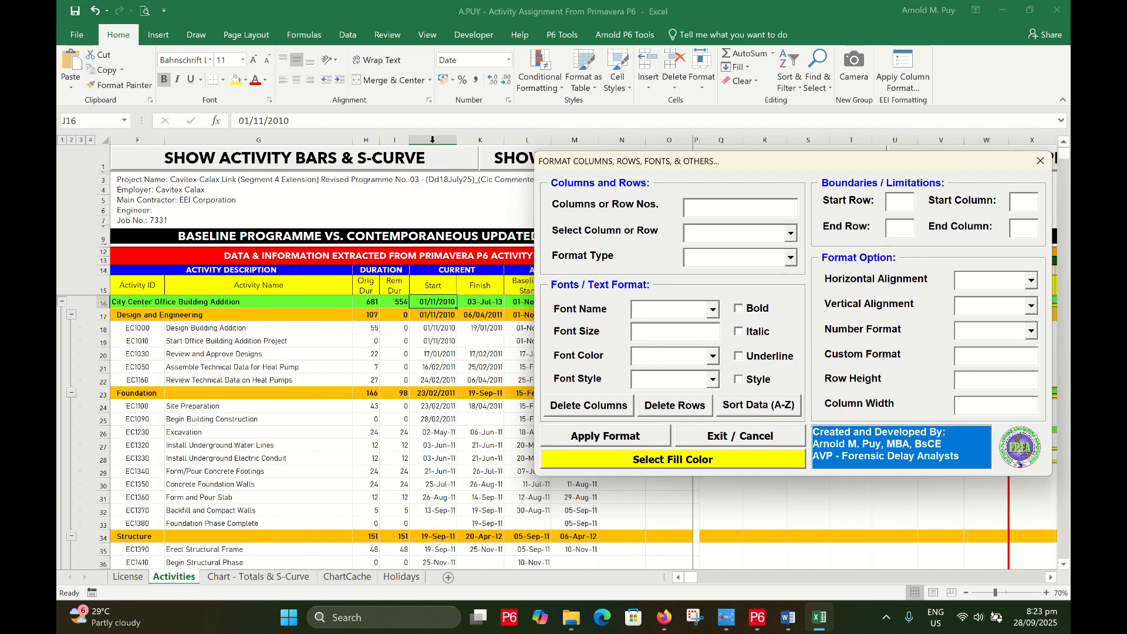
left_click_drag(656, 167, 626, 176)
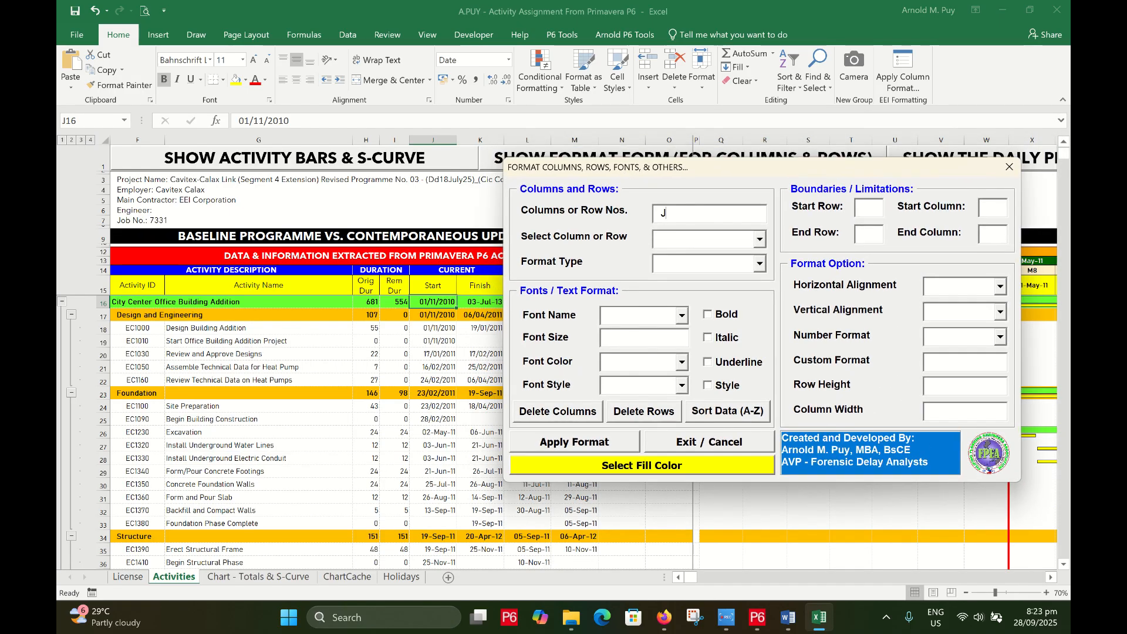
type("O")
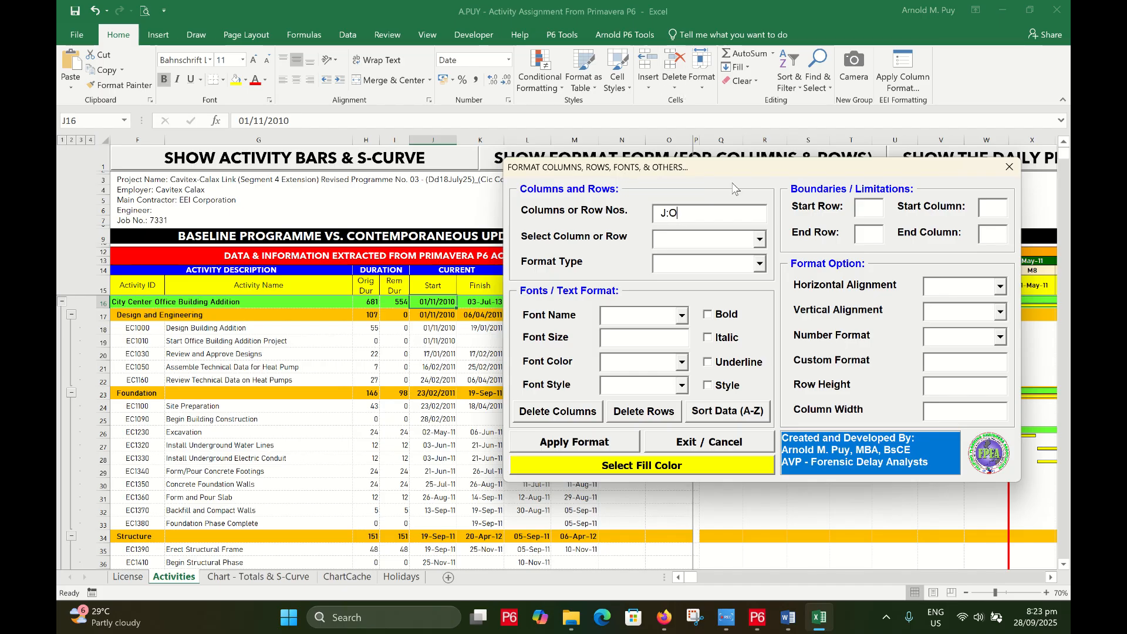
left_click(760, 239)
left_click(709, 269)
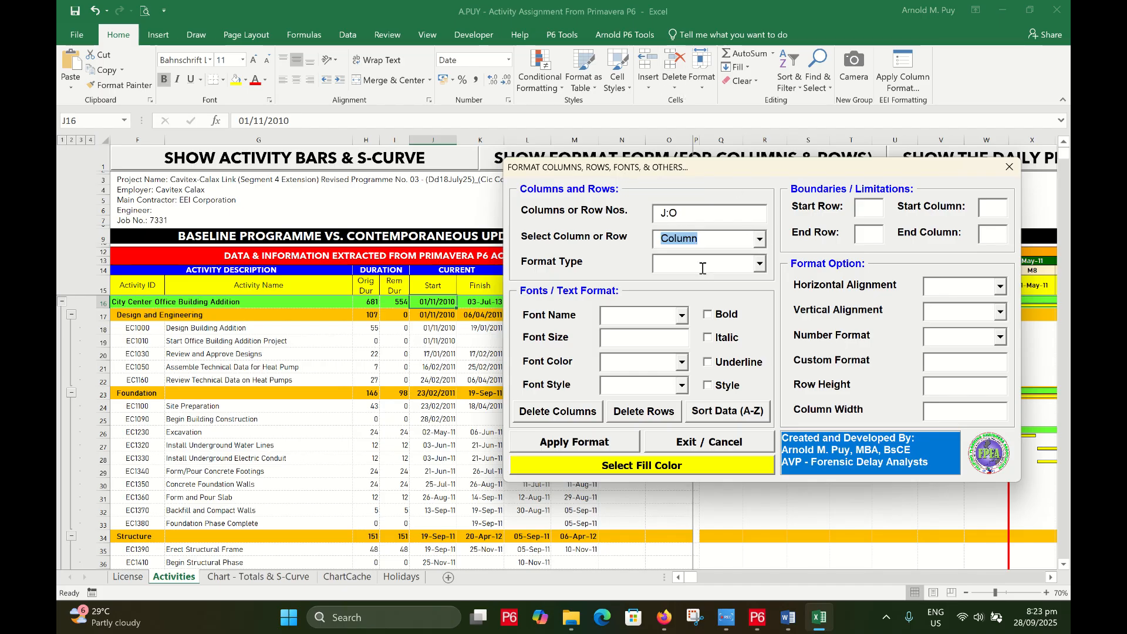
Apply Alignment with Center horizontal and Center vertical to columns J:O
left_click(760, 264)
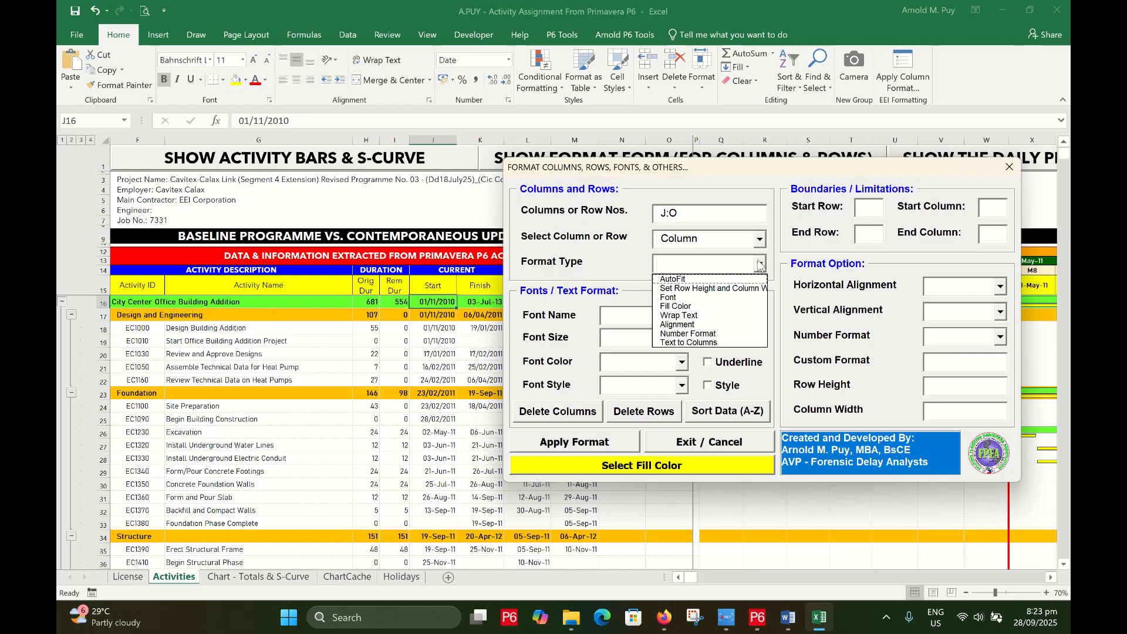
left_click(704, 325)
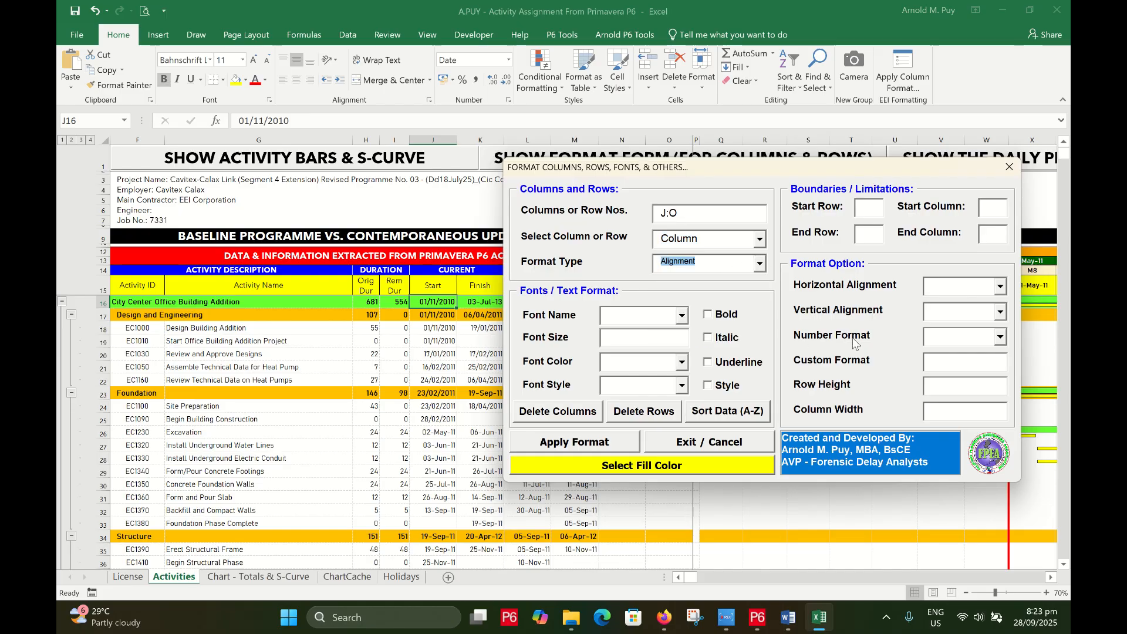
left_click(1000, 286)
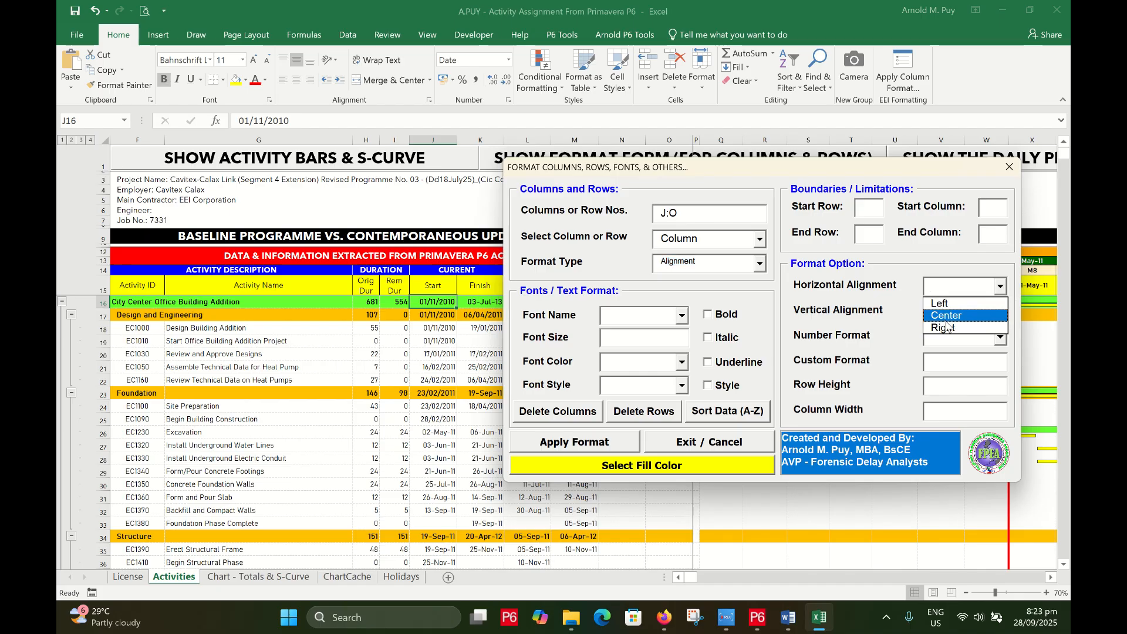
left_click(965, 314)
left_click(1001, 312)
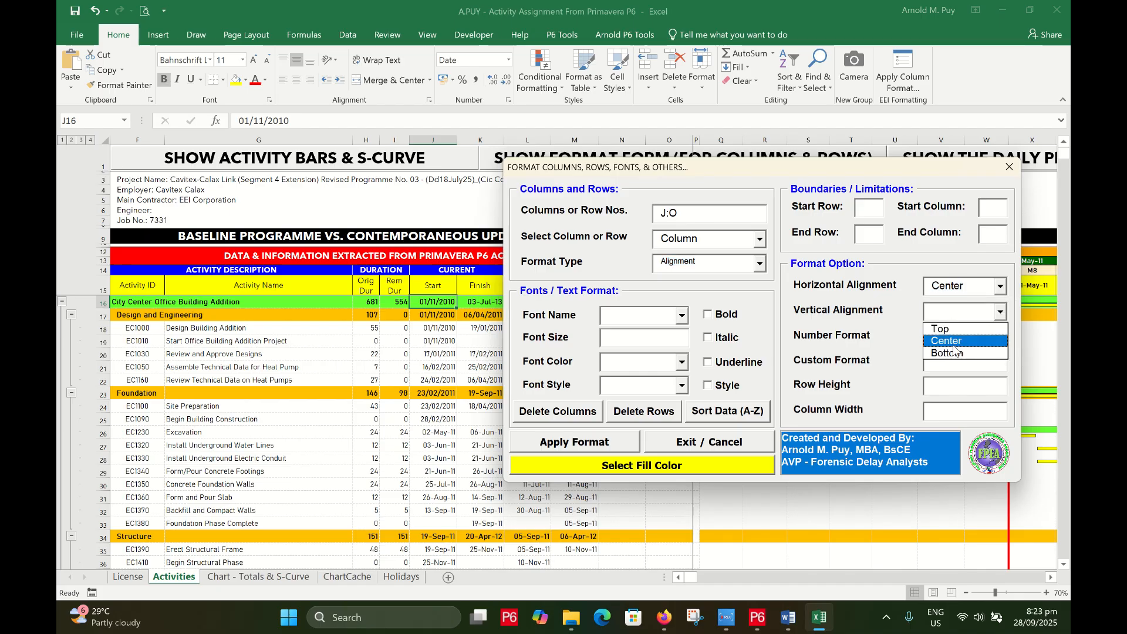
left_click(962, 340)
left_click_drag(531, 168, 615, 36)
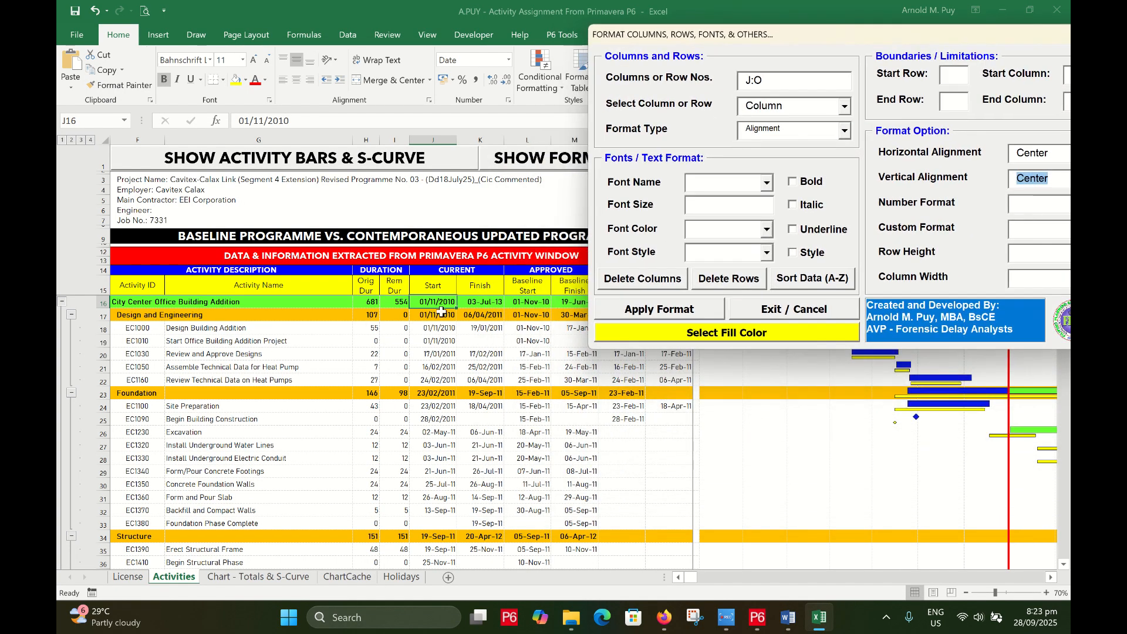
left_click(669, 316)
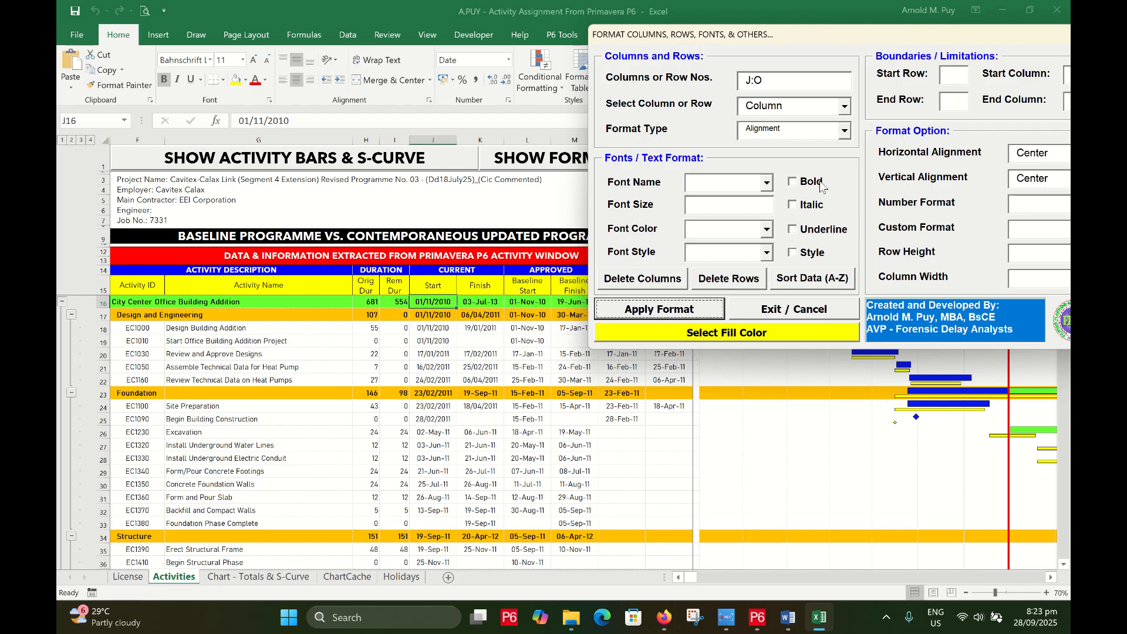
Switch the format type to Number Format and narrow the range to J:K
left_click(845, 131)
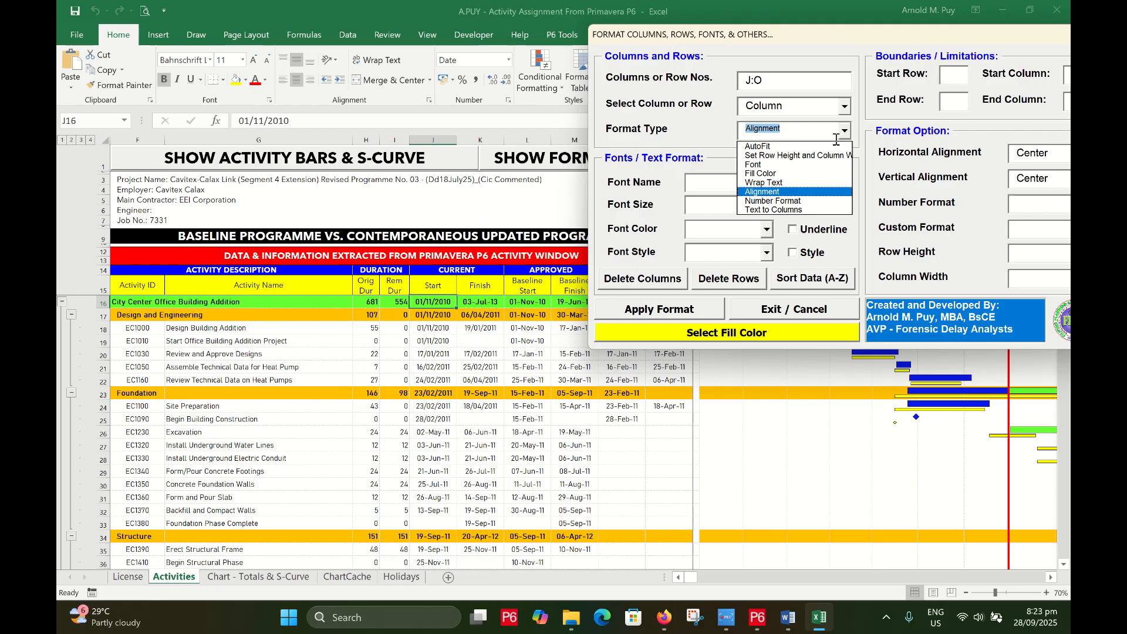
left_click(779, 201)
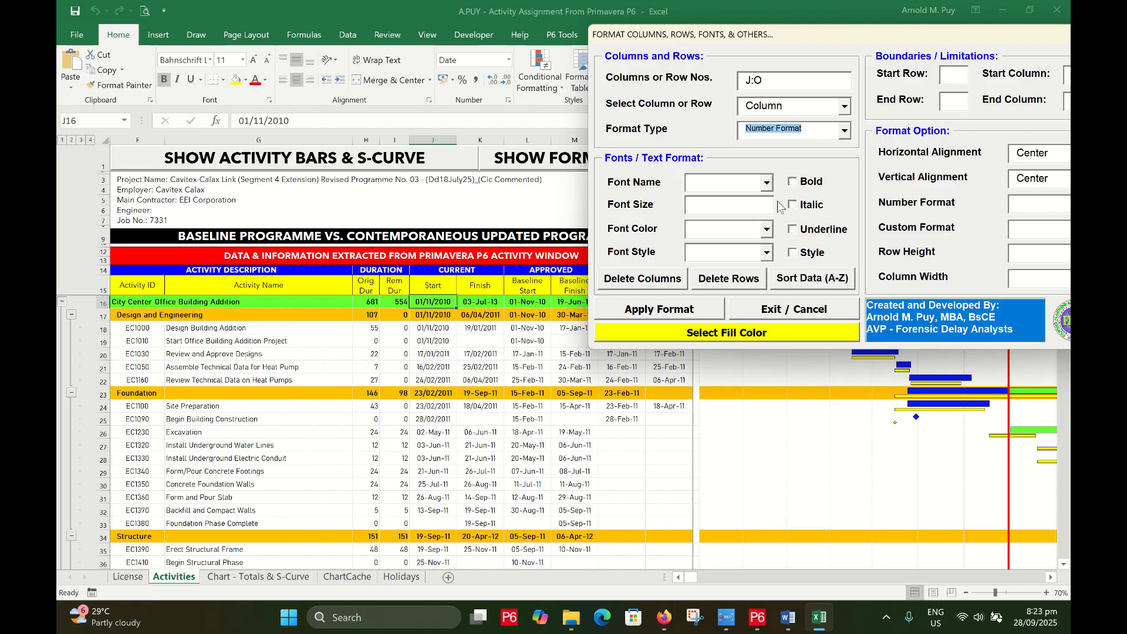
left_click(845, 133)
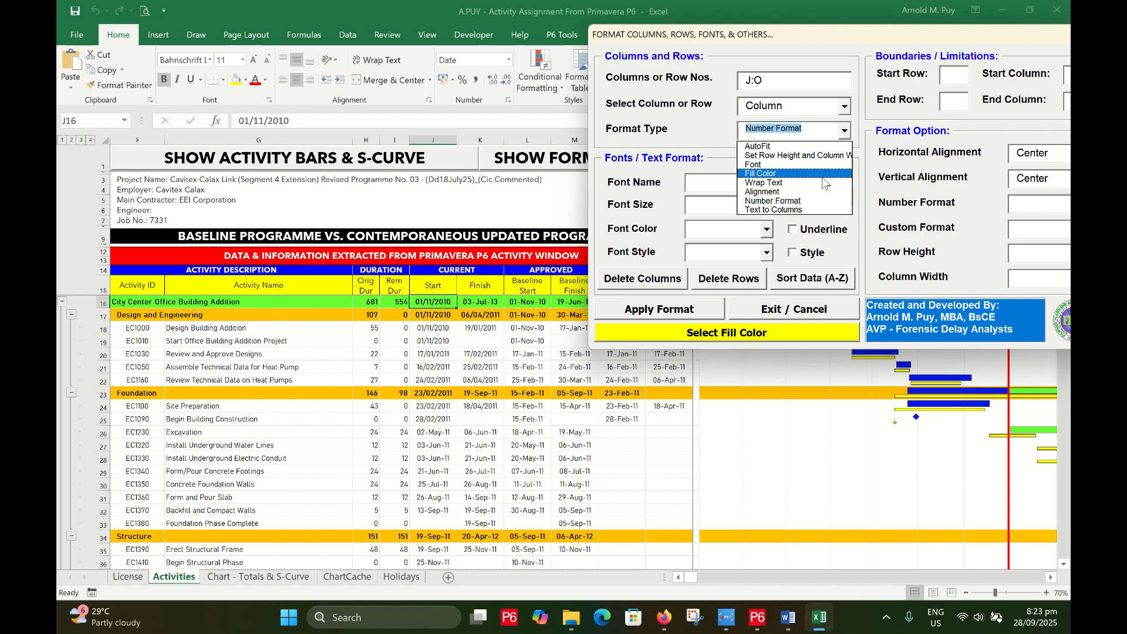
left_click(796, 202)
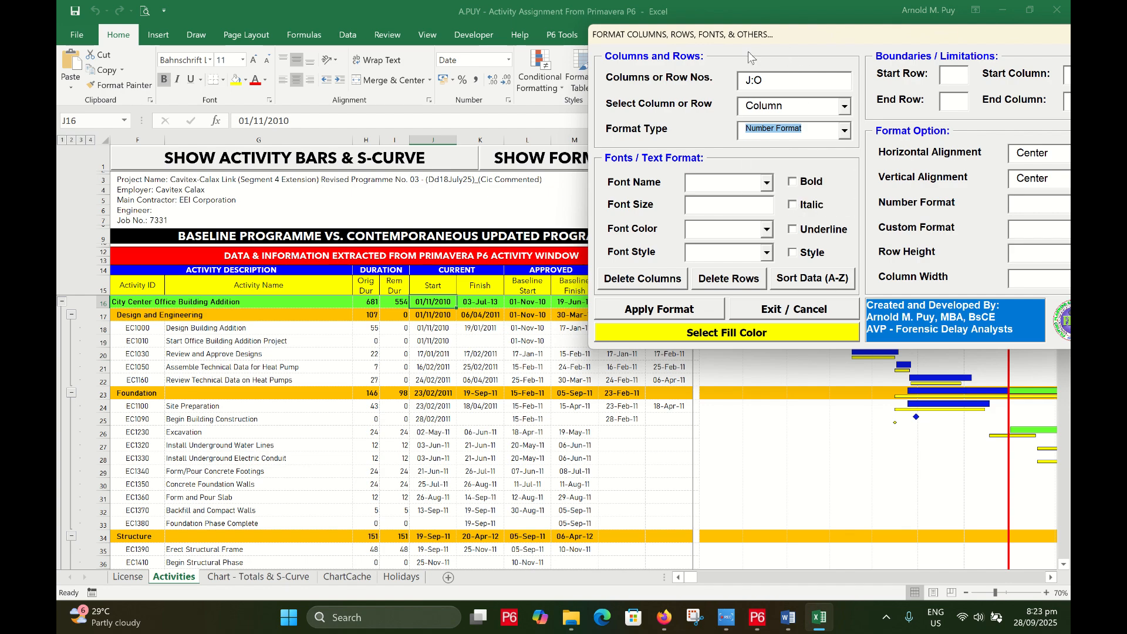
left_click_drag(733, 38, 817, 133)
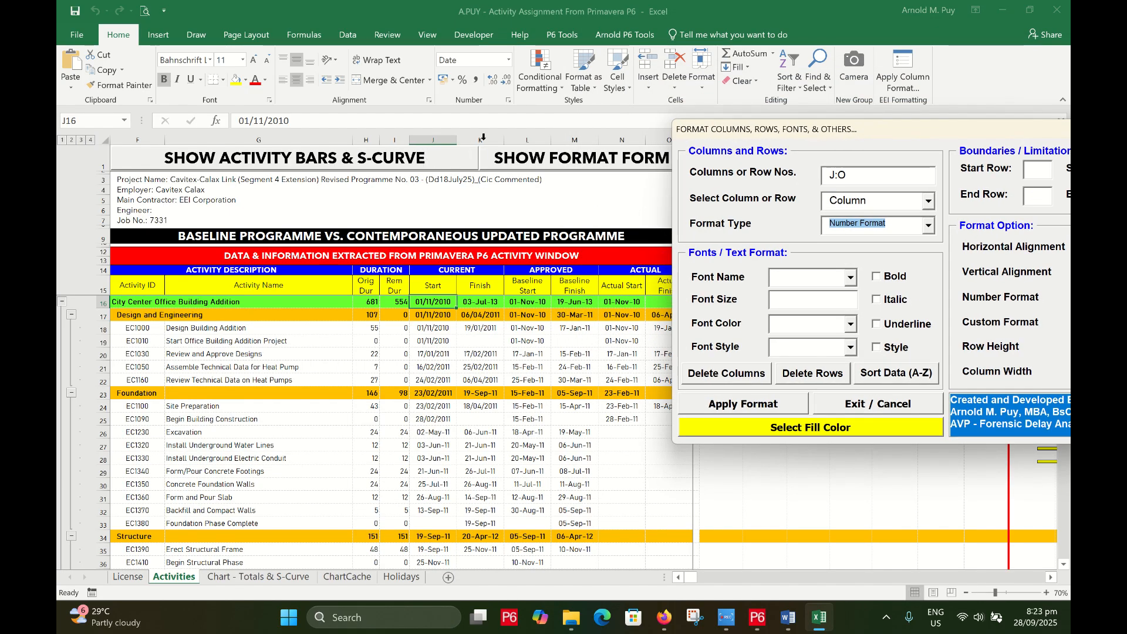
left_click(839, 177)
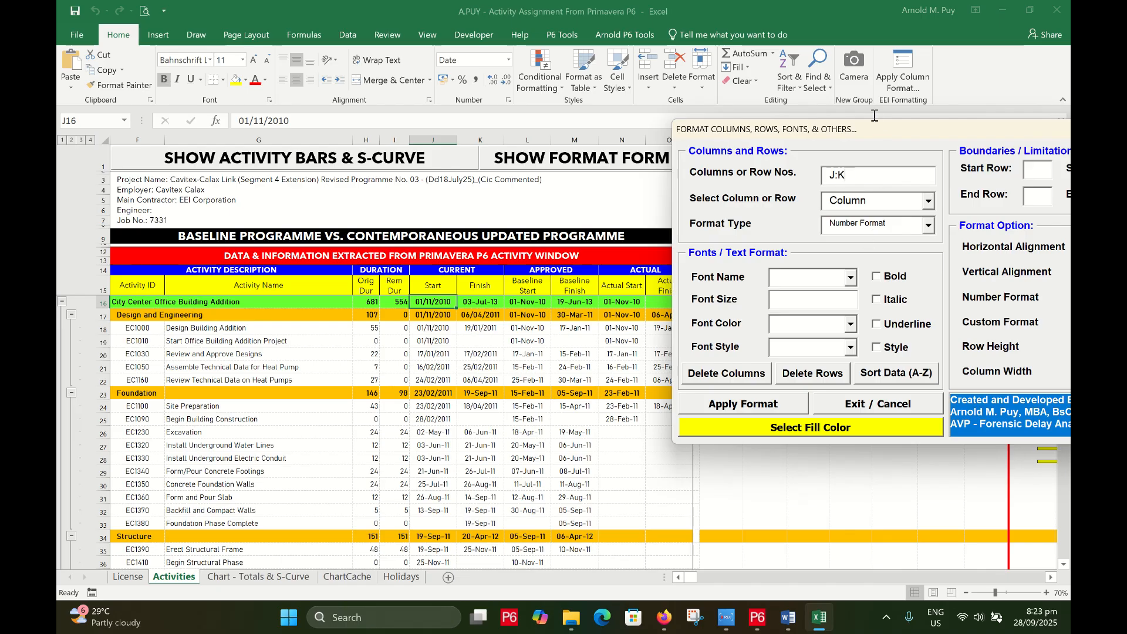
left_click_drag(877, 136, 690, 22)
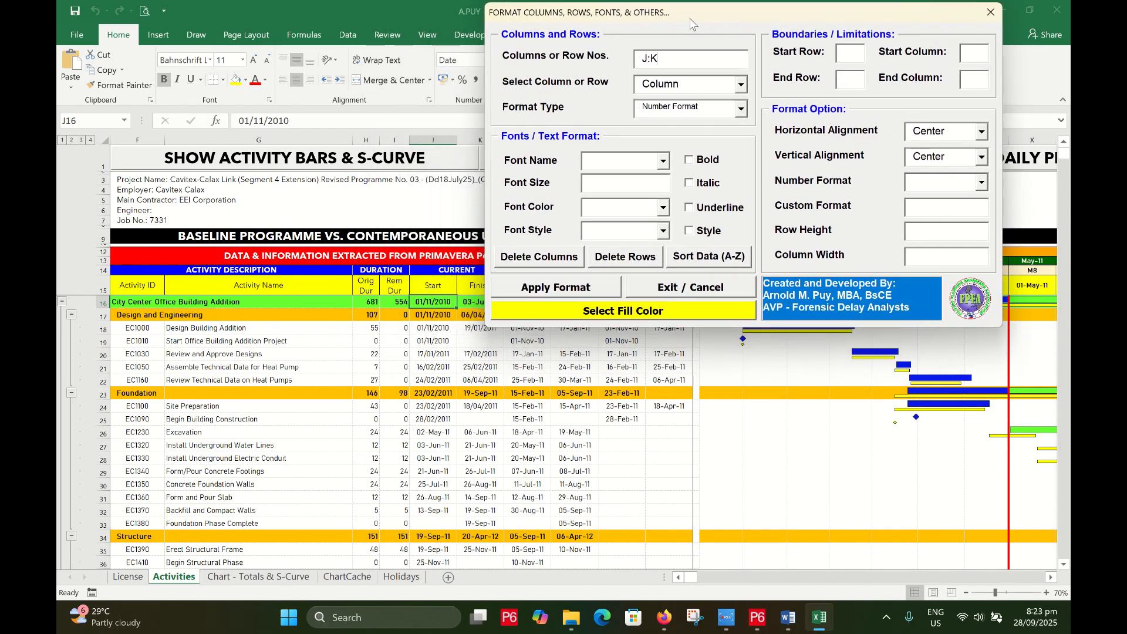
Apply the custom number format dd-mmm-yy to the dates in columns J and K
left_click(981, 183)
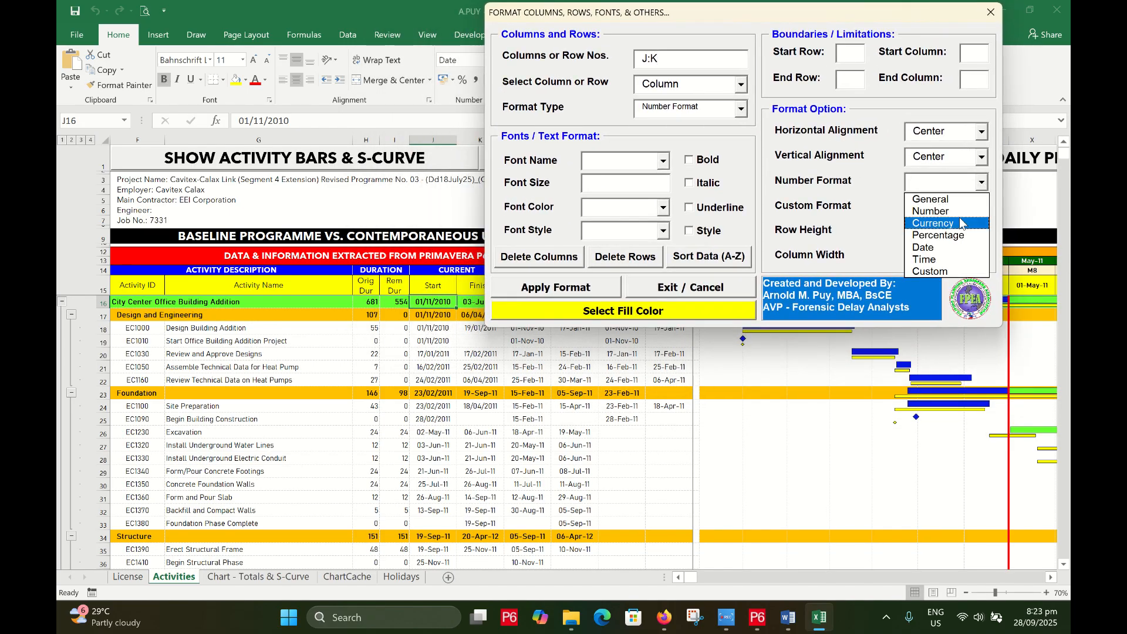
left_click(945, 272)
left_click(935, 210)
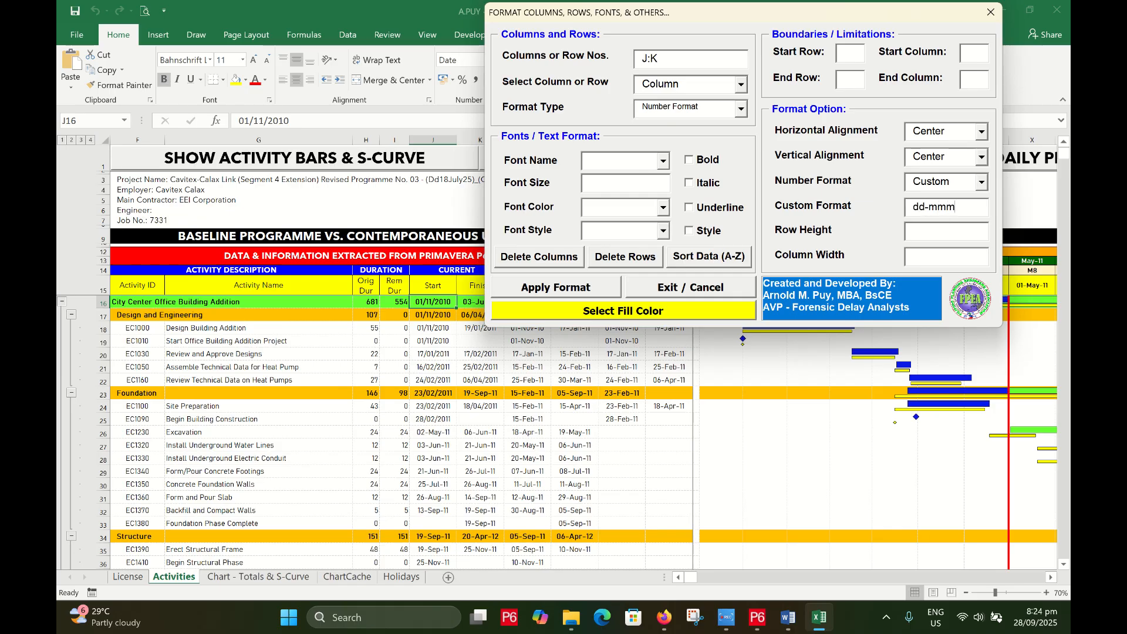
type("dd-mmm-yy")
left_click_drag(726, 12, 884, 49)
left_click(728, 326)
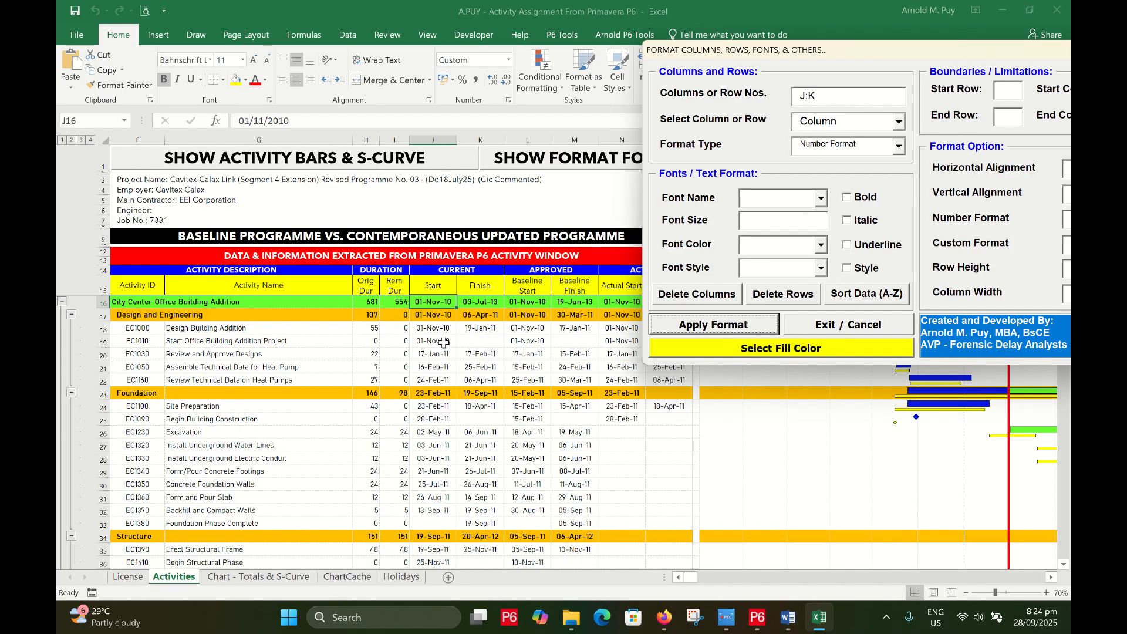
left_click_drag(805, 51, 643, 36)
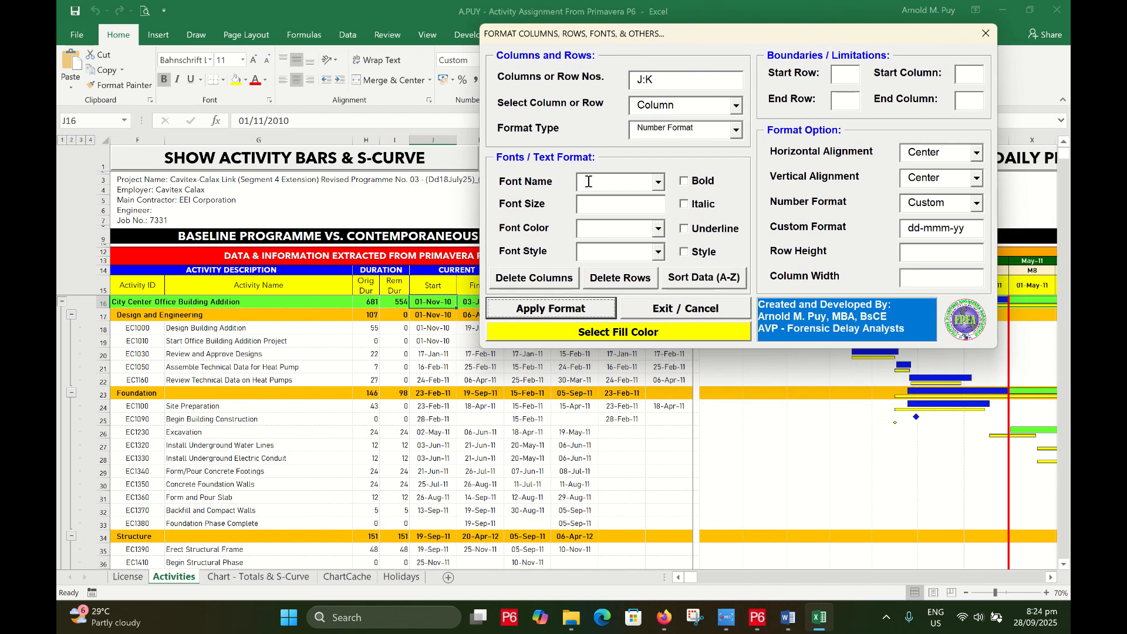
left_click(736, 131)
left_click(737, 131)
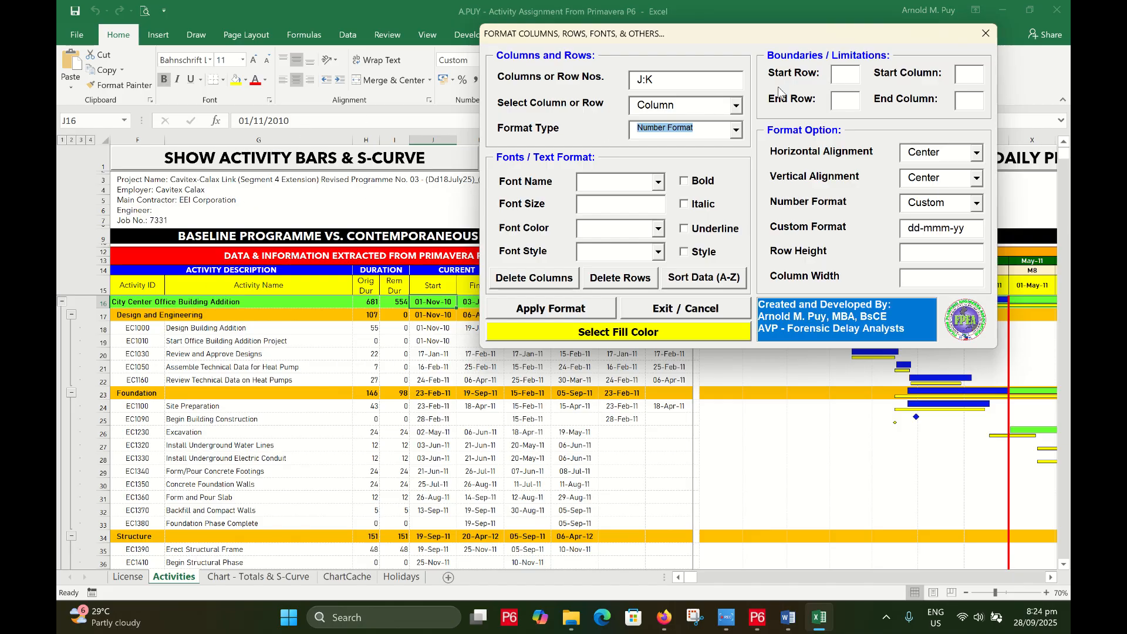
Apply a bold Avenir Next LT Pro font to the column G activity names
left_click(663, 83)
type("G")
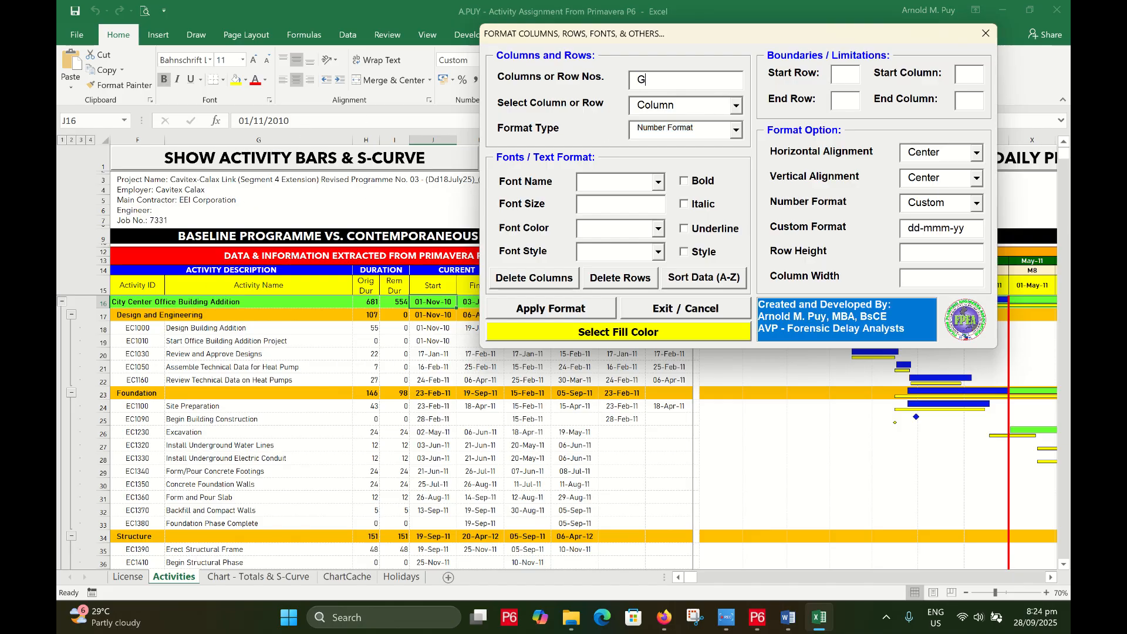
left_click(735, 131)
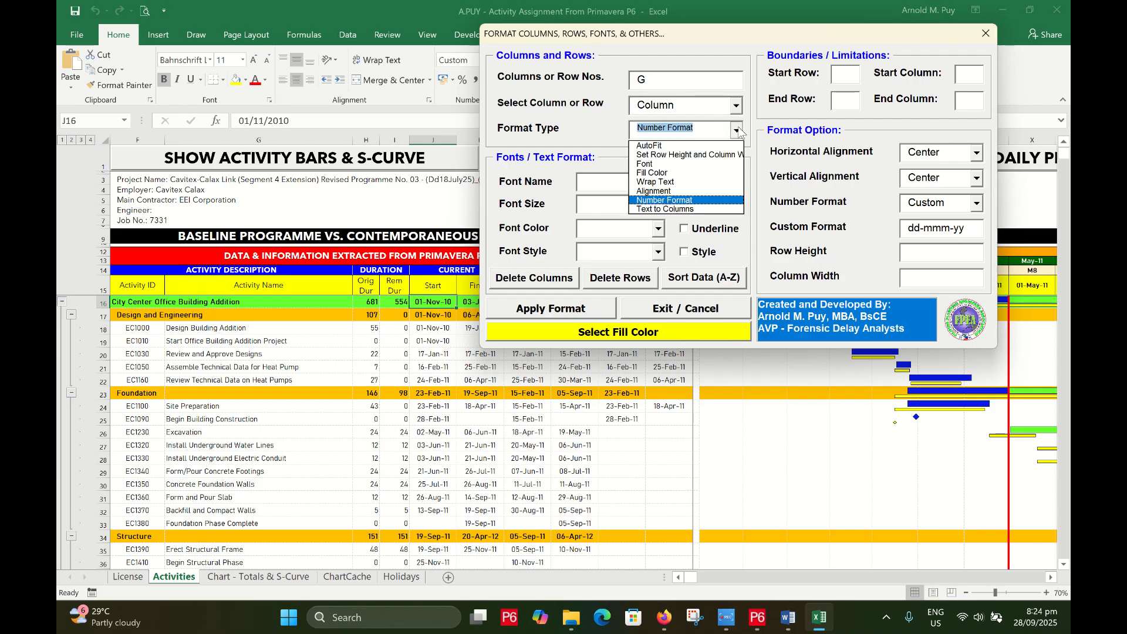
left_click(645, 164)
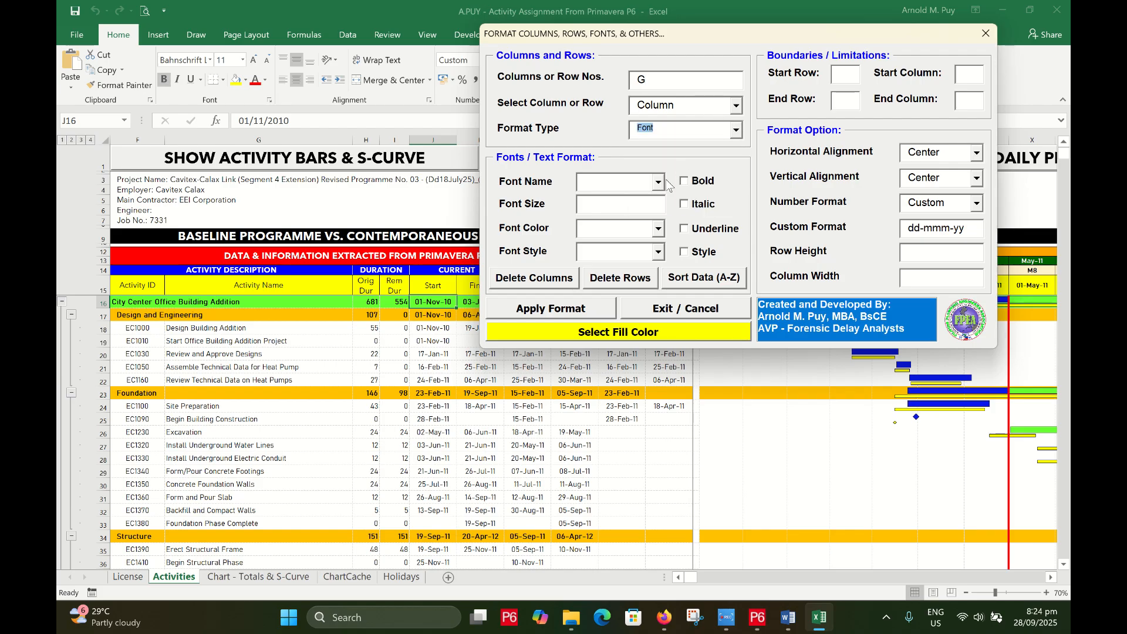
left_click(685, 182)
left_click(660, 184)
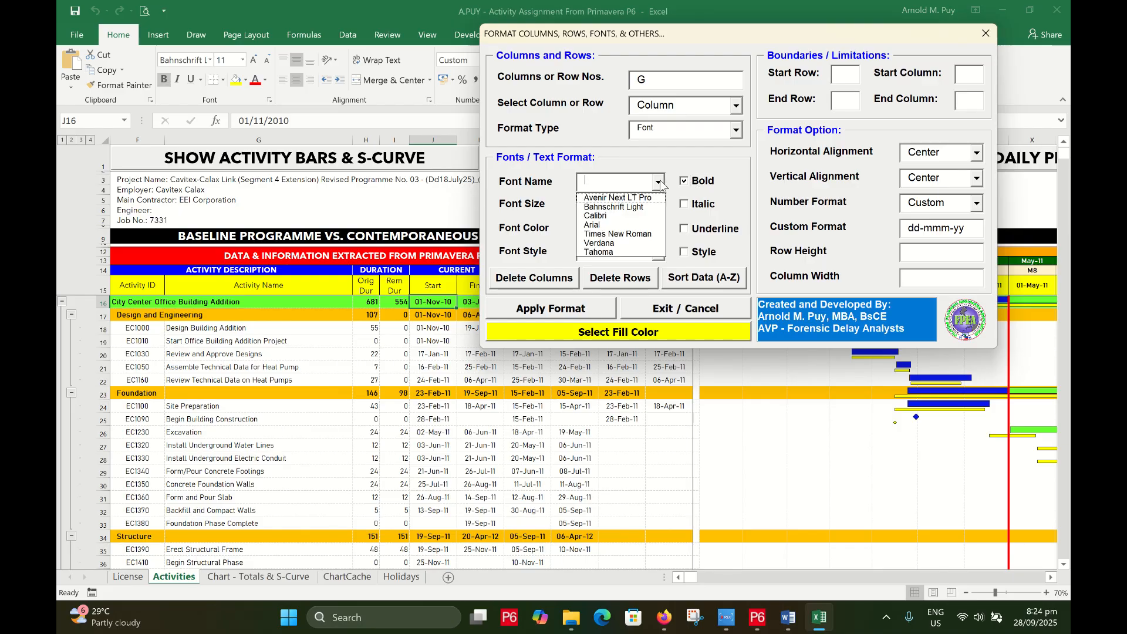
left_click(633, 199)
left_click(638, 206)
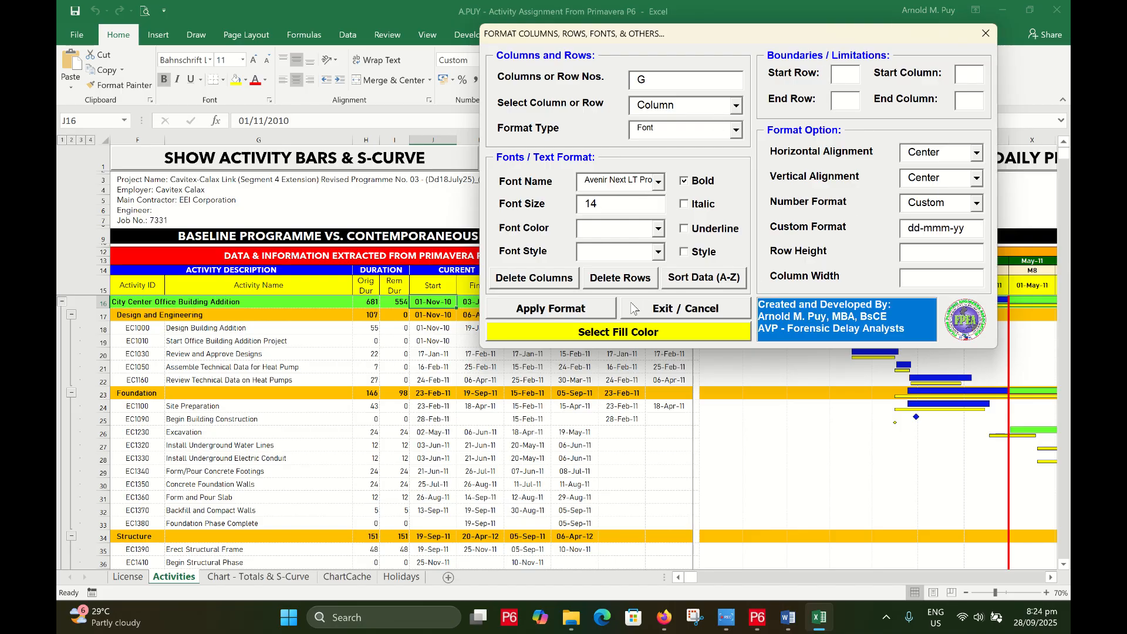
left_click(581, 311)
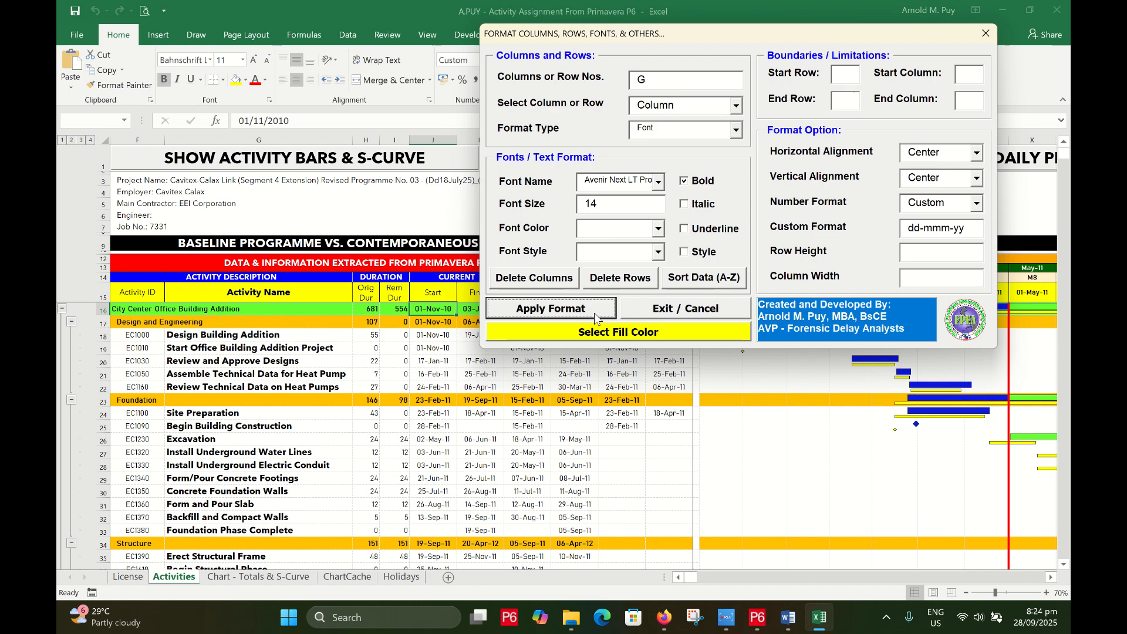
Revise column G's font to non-bold at size 11
left_click(698, 182)
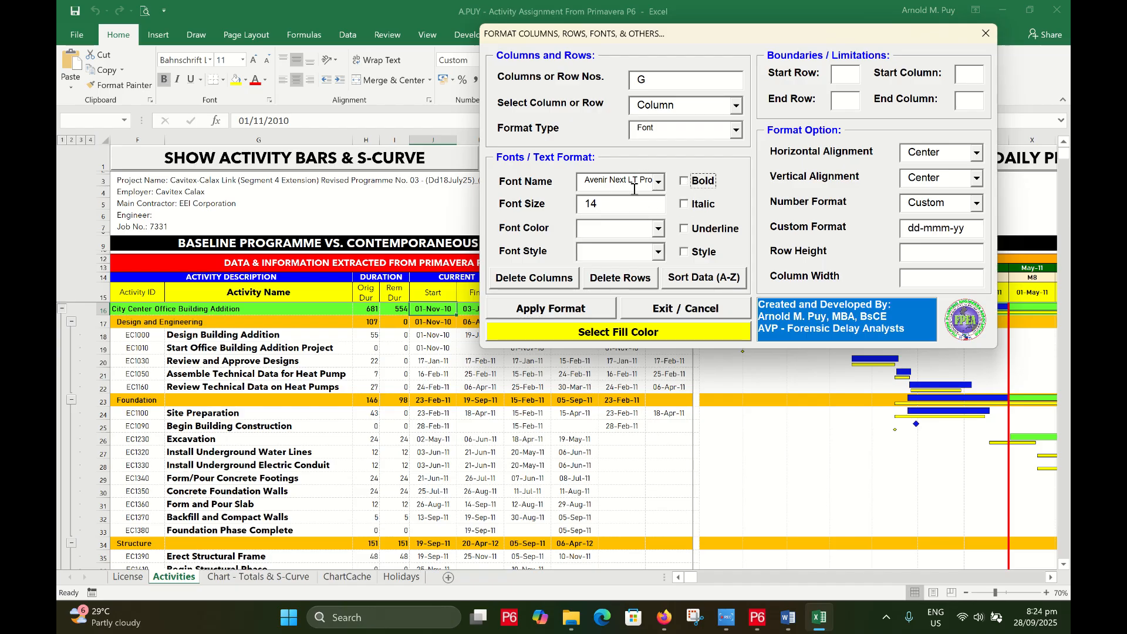
left_click_drag(616, 208, 572, 209)
type("11")
left_click(572, 309)
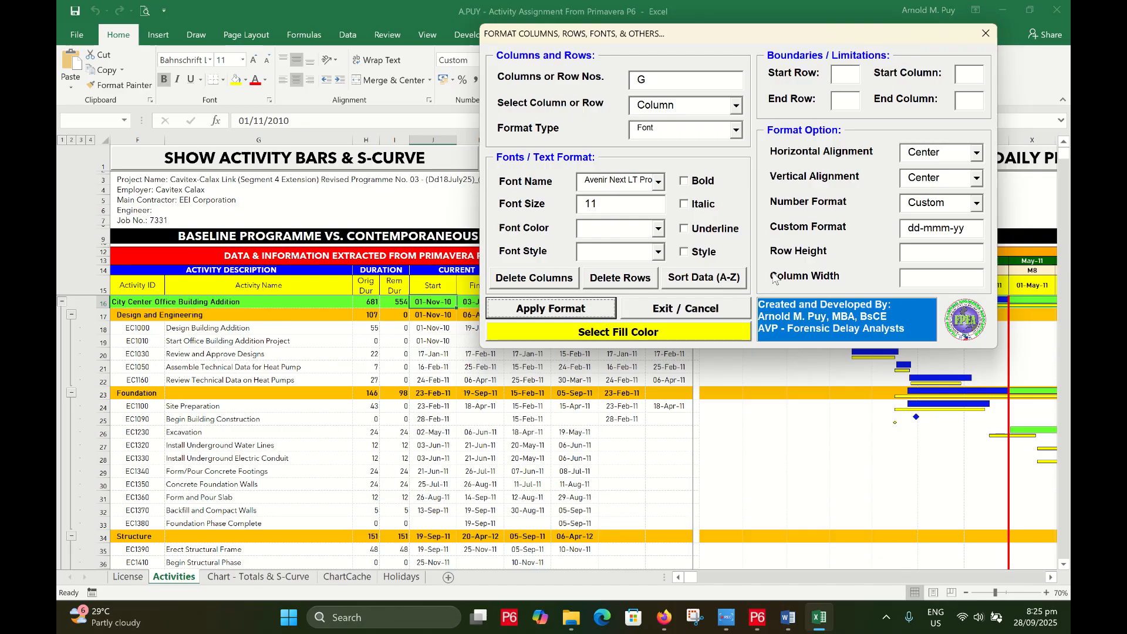
left_click_drag(651, 83, 594, 75)
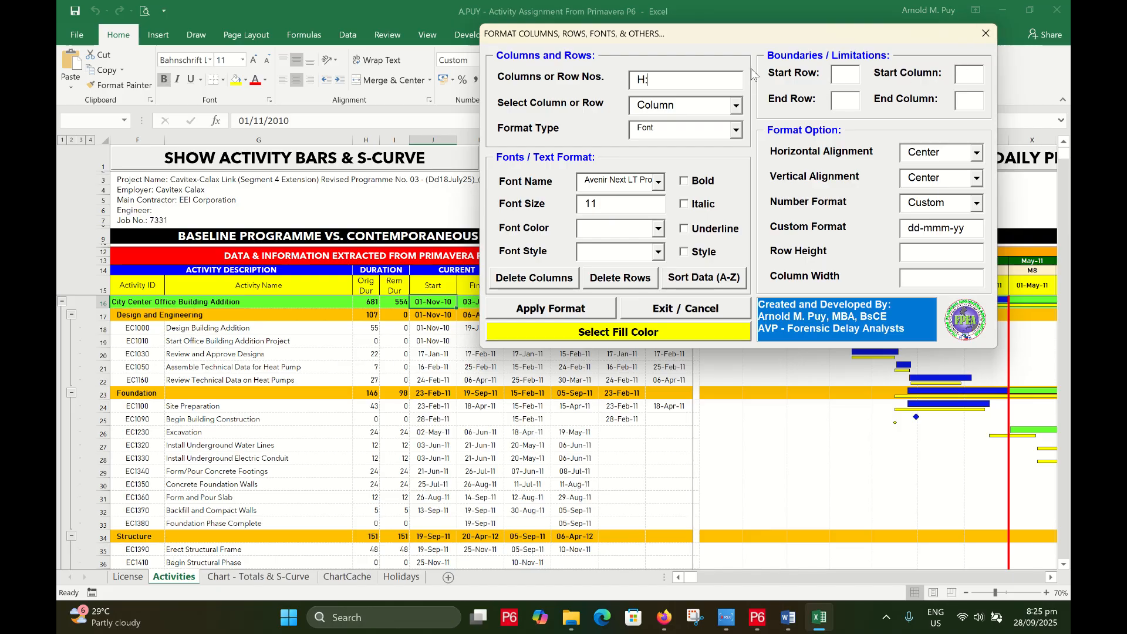
Apply centred Alignment to columns H:O and close the Format Columns form
left_click_drag(689, 38, 622, 96)
type("O")
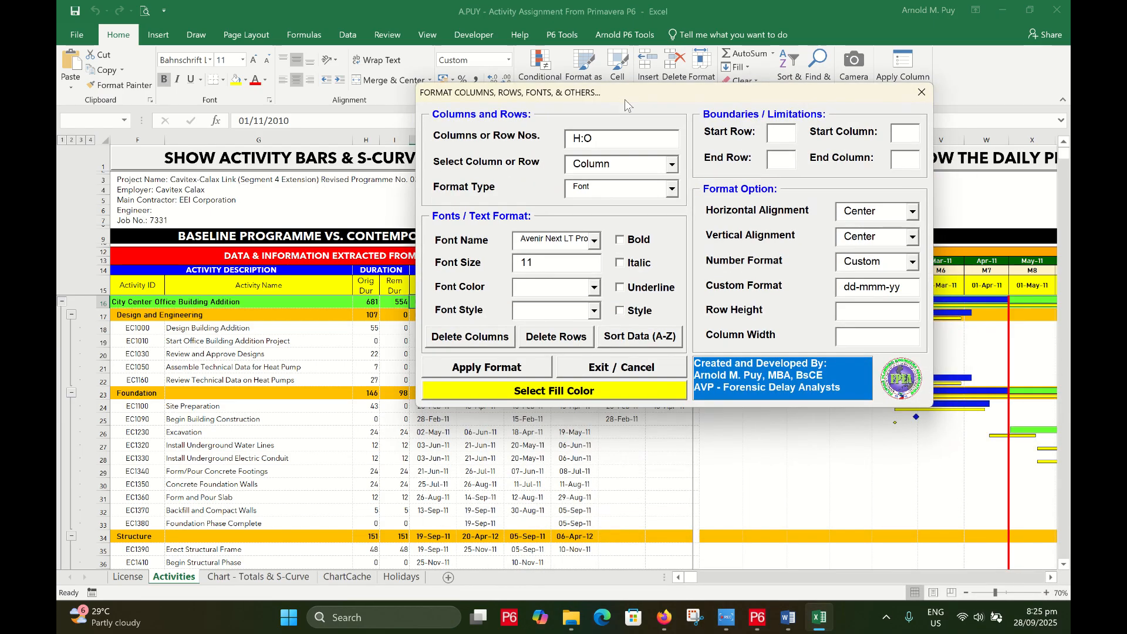
left_click(672, 189)
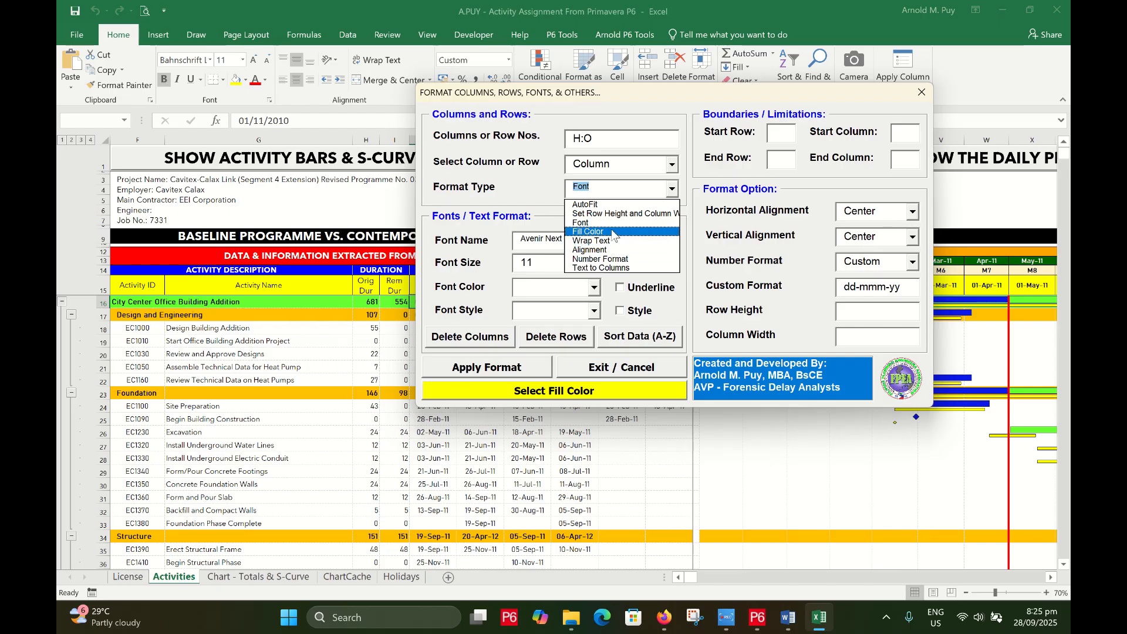
left_click(616, 251)
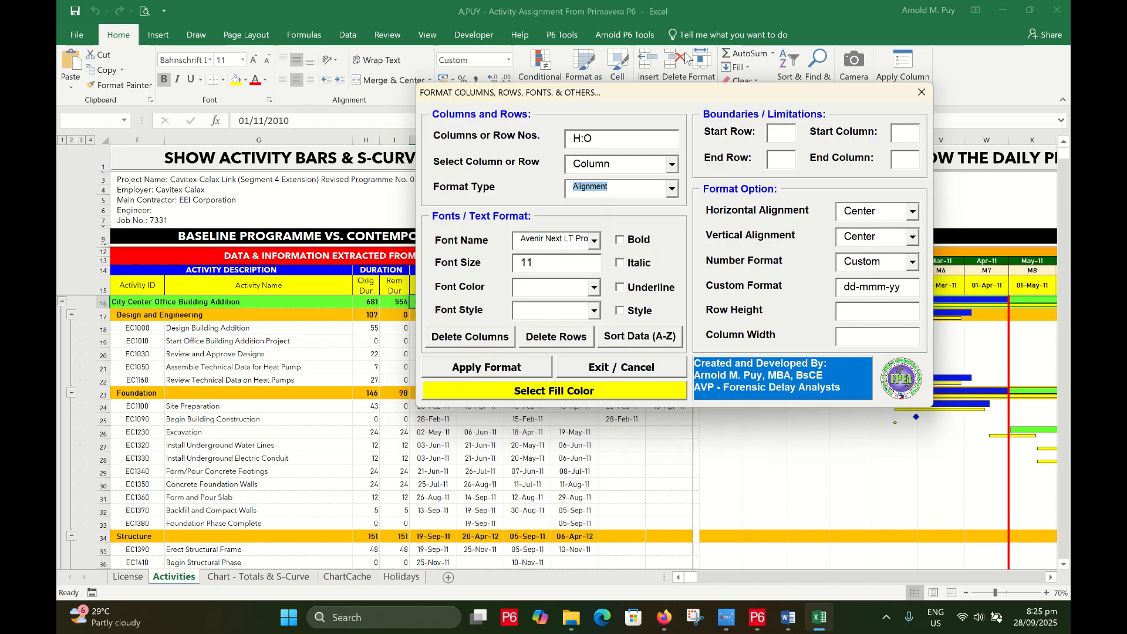
left_click_drag(604, 93, 782, 52)
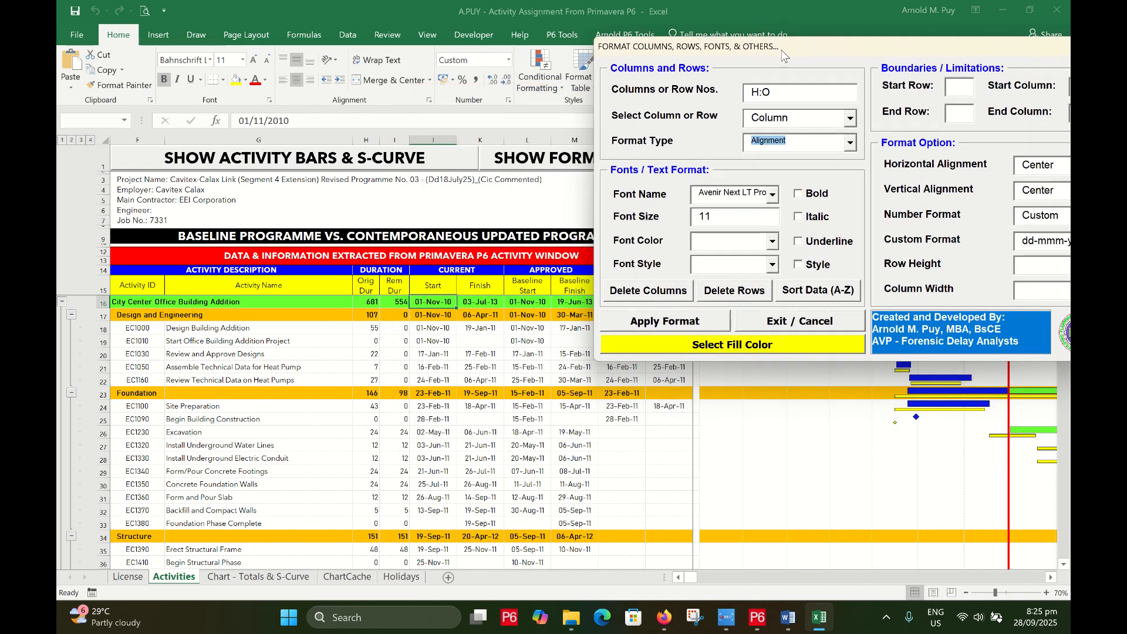
left_click(670, 322)
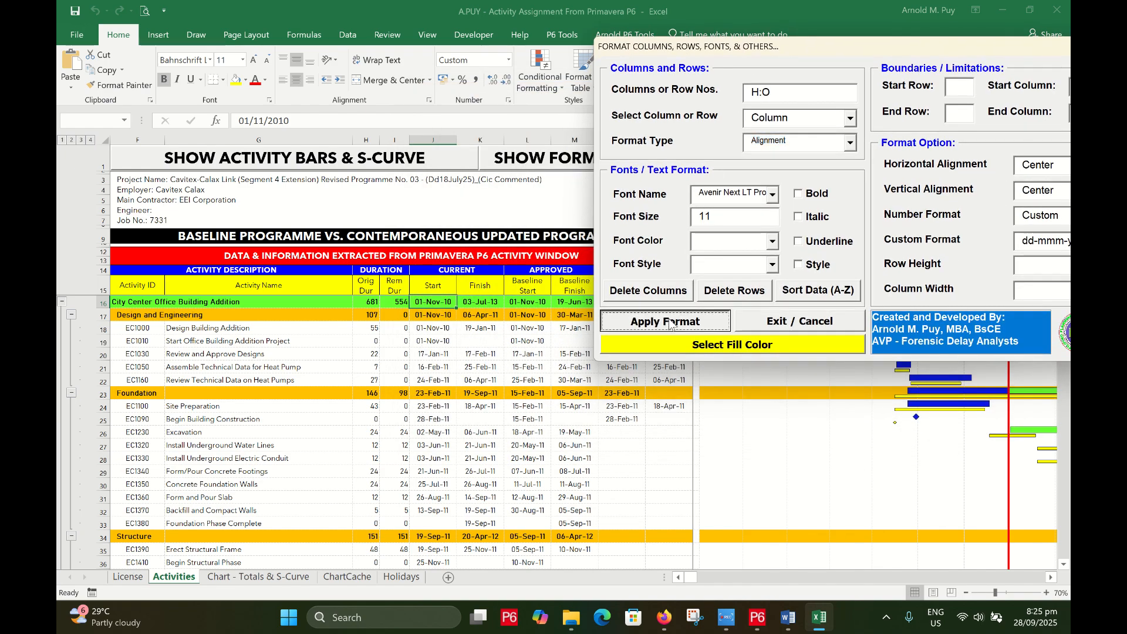
left_click(810, 322)
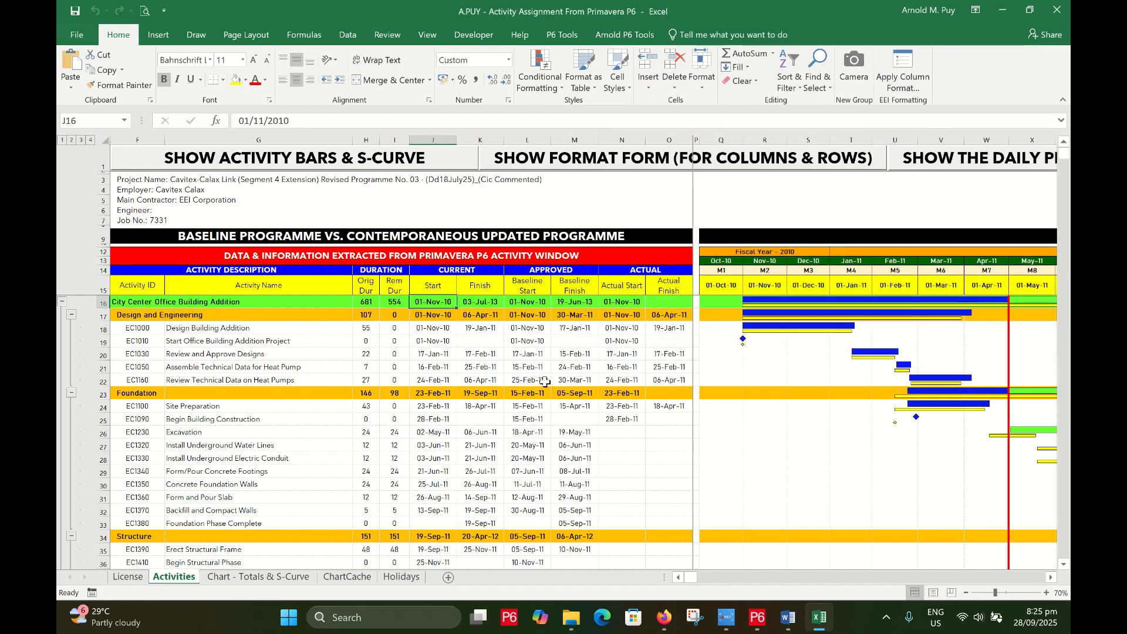
left_click(544, 382)
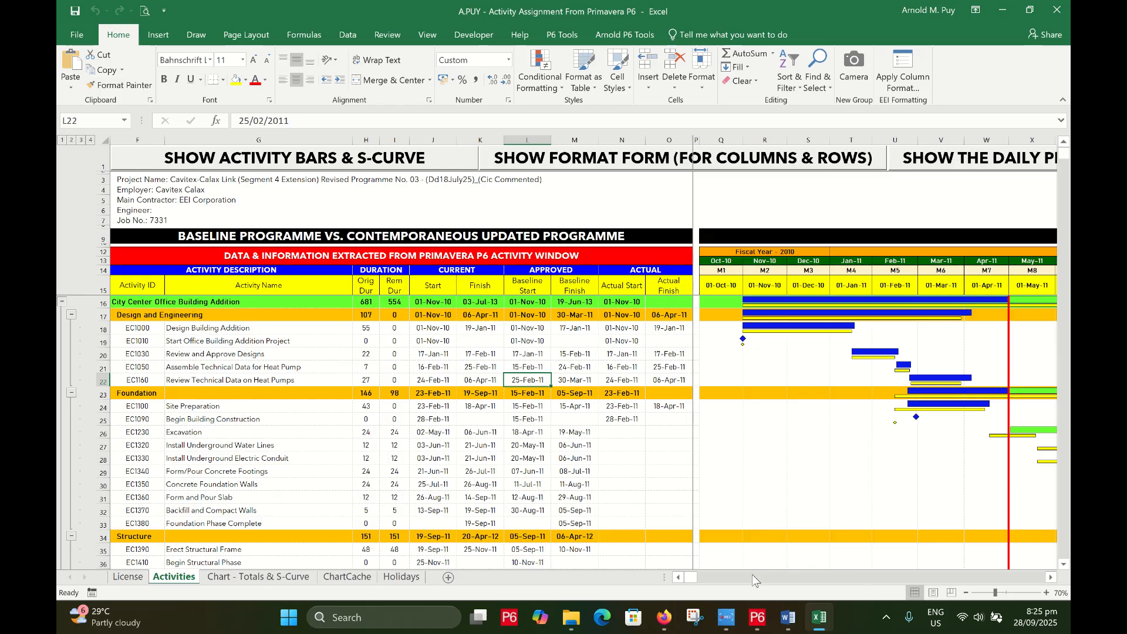
left_click_drag(699, 574, 670, 569)
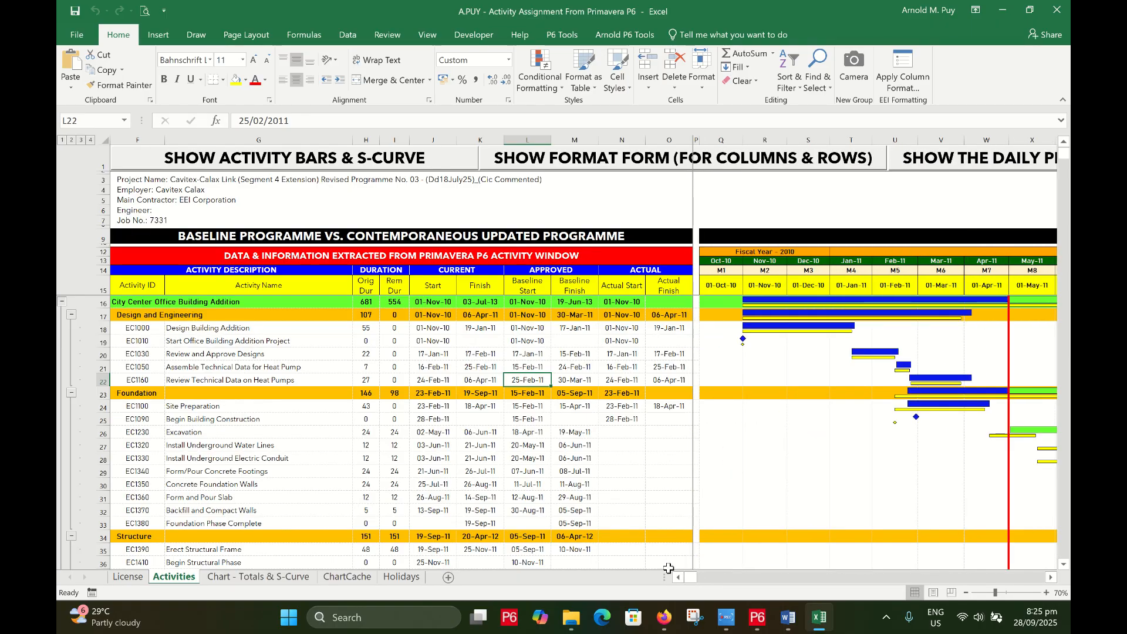
left_click(428, 304)
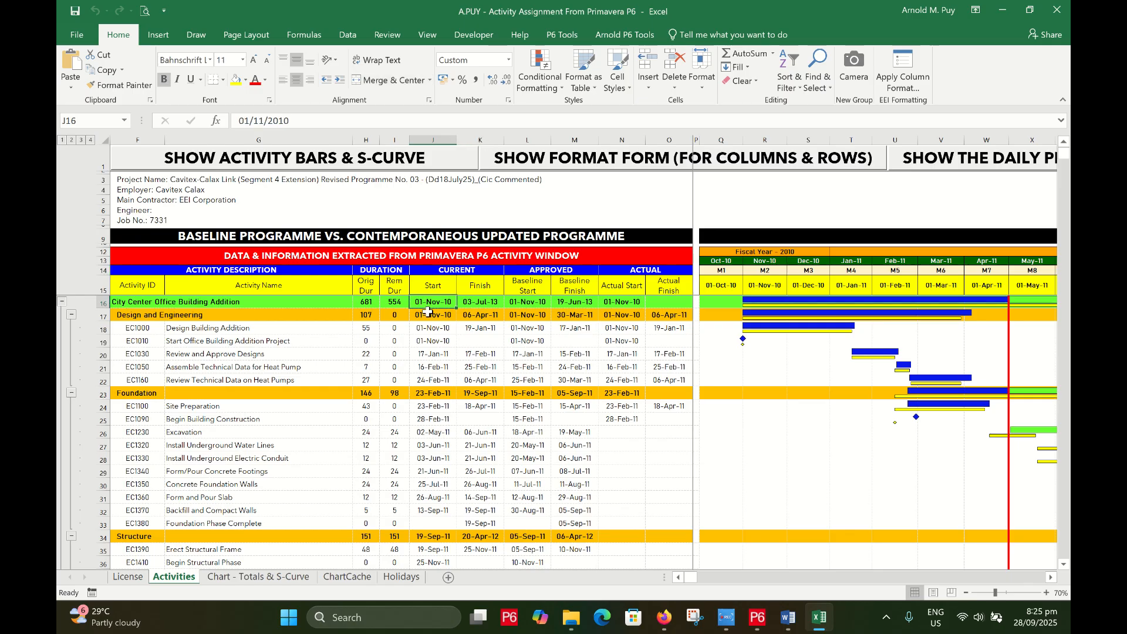
scroll(446, 370, "down", 9)
scroll(450, 380, "down", 20)
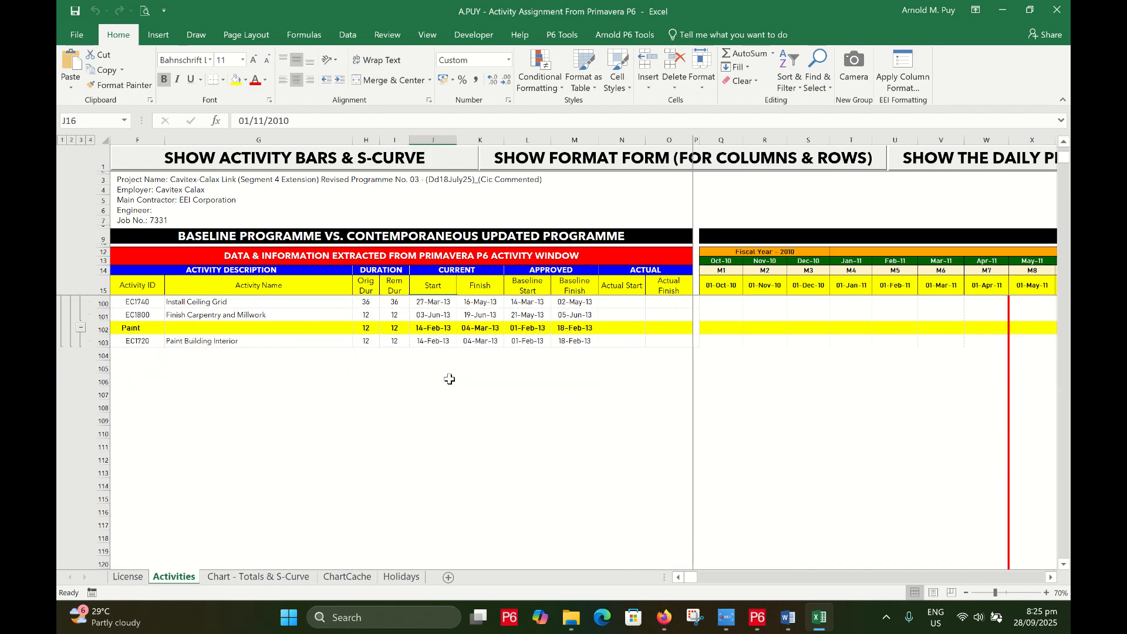
scroll(450, 382, "up", 20)
scroll(450, 381, "up", 12)
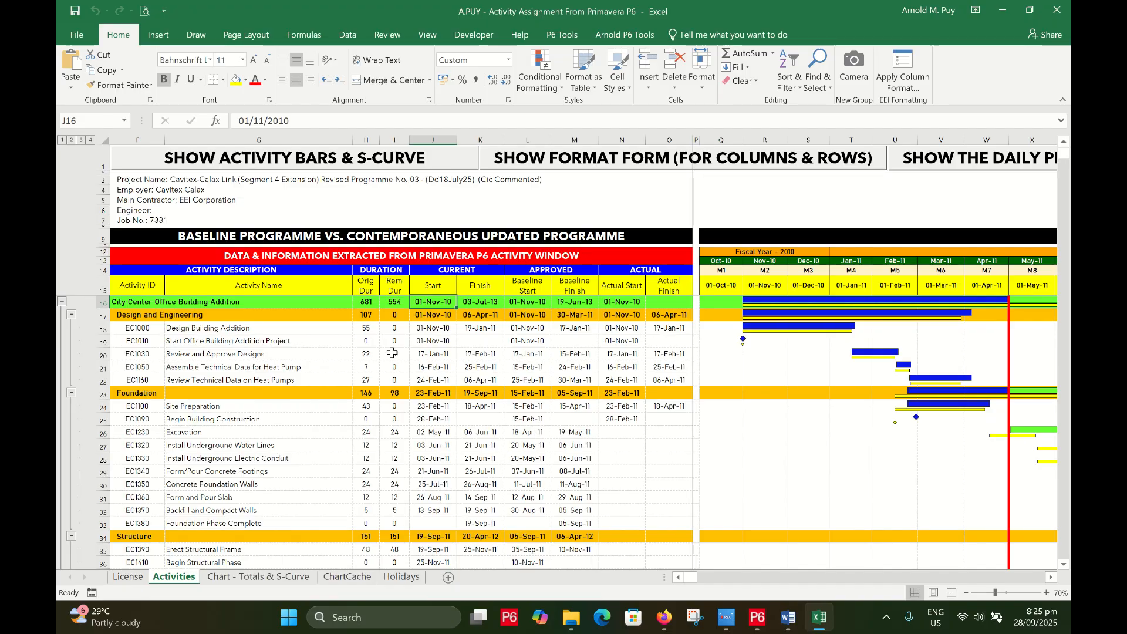
left_click(276, 354)
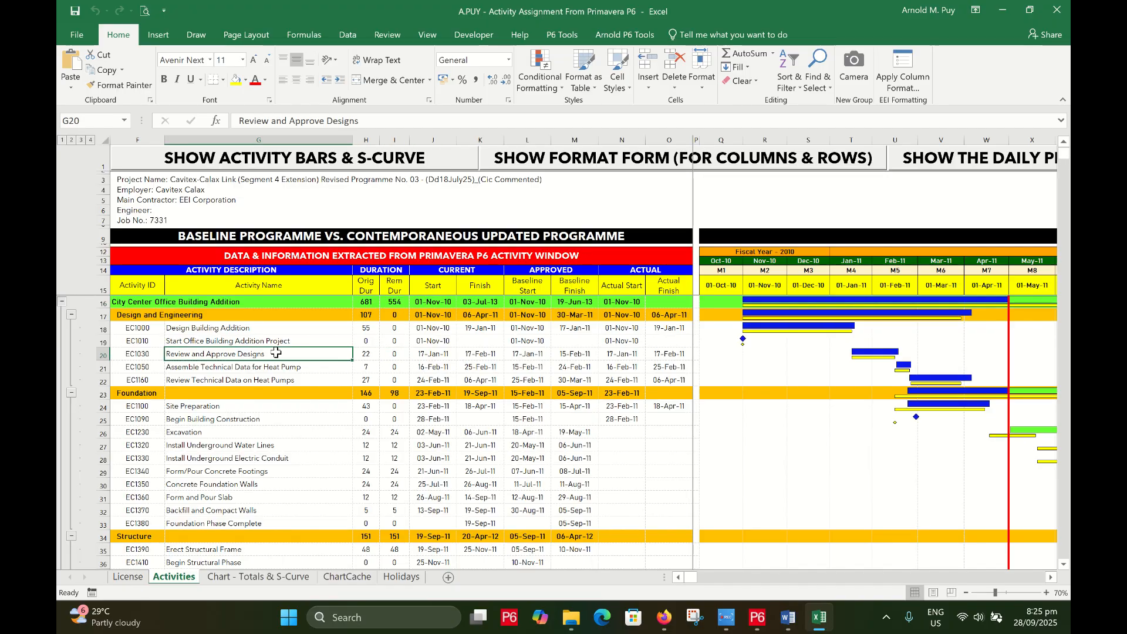
scroll(447, 365, "down", 1)
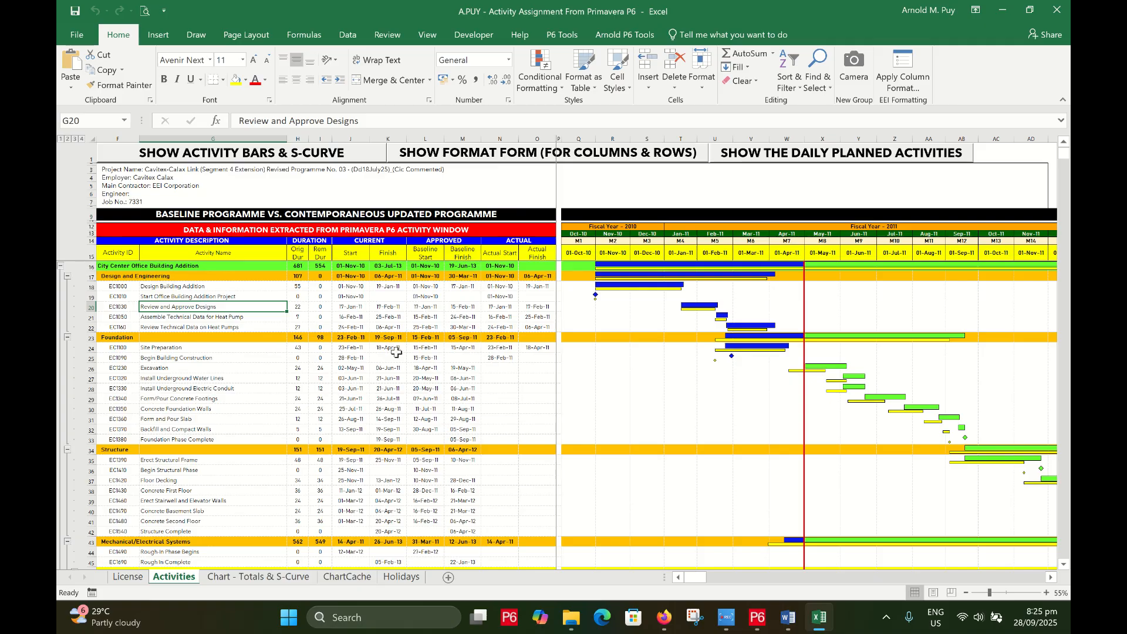
scroll(448, 365, "down", 4)
scroll(447, 365, "down", 8)
scroll(612, 384, "down", 1)
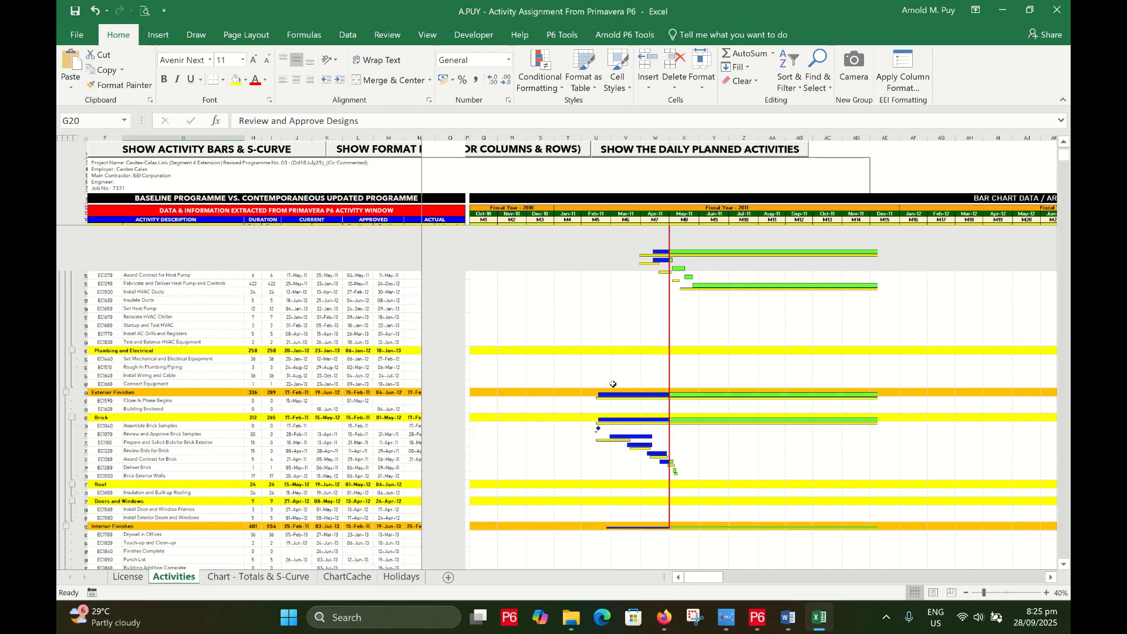
scroll(613, 384, "up", 15)
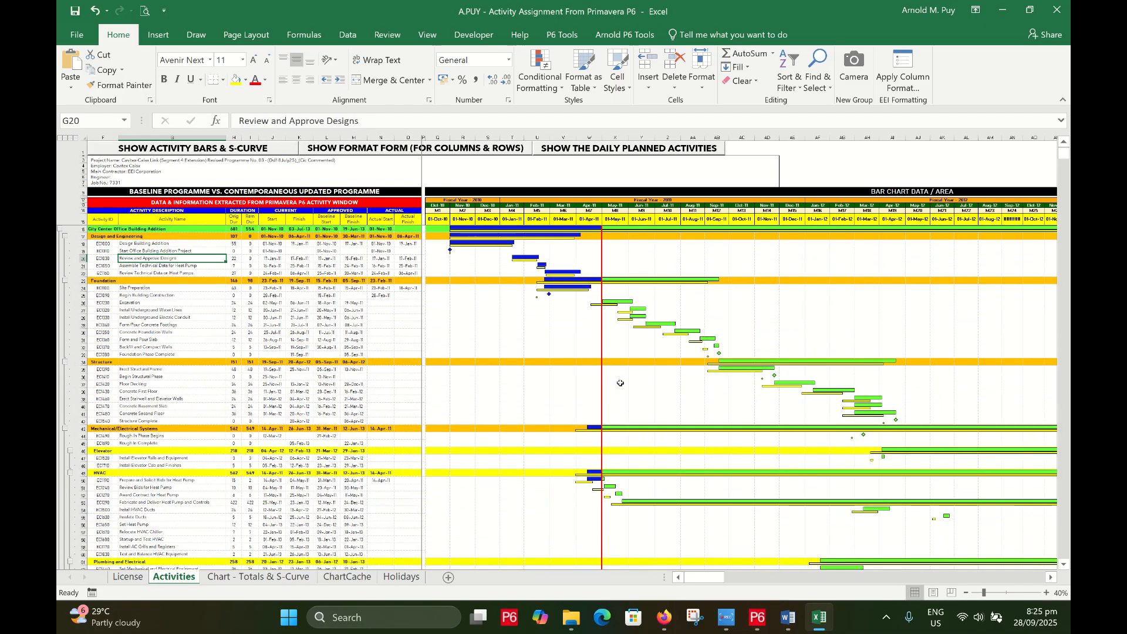
scroll(620, 383, "down", 1)
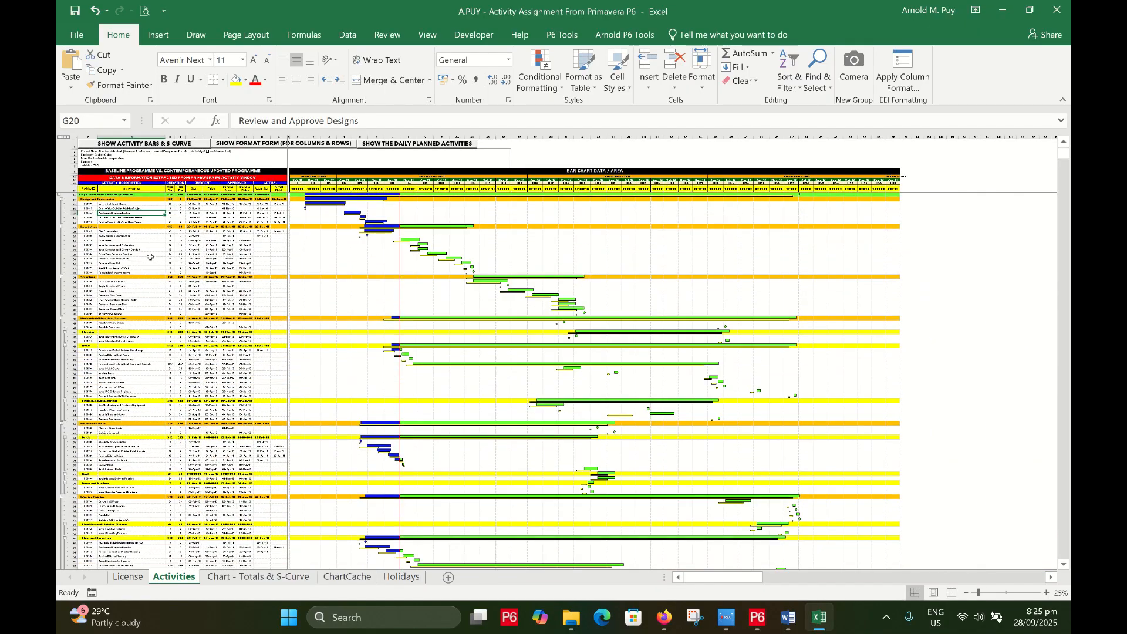
scroll(150, 256, "up", 3)
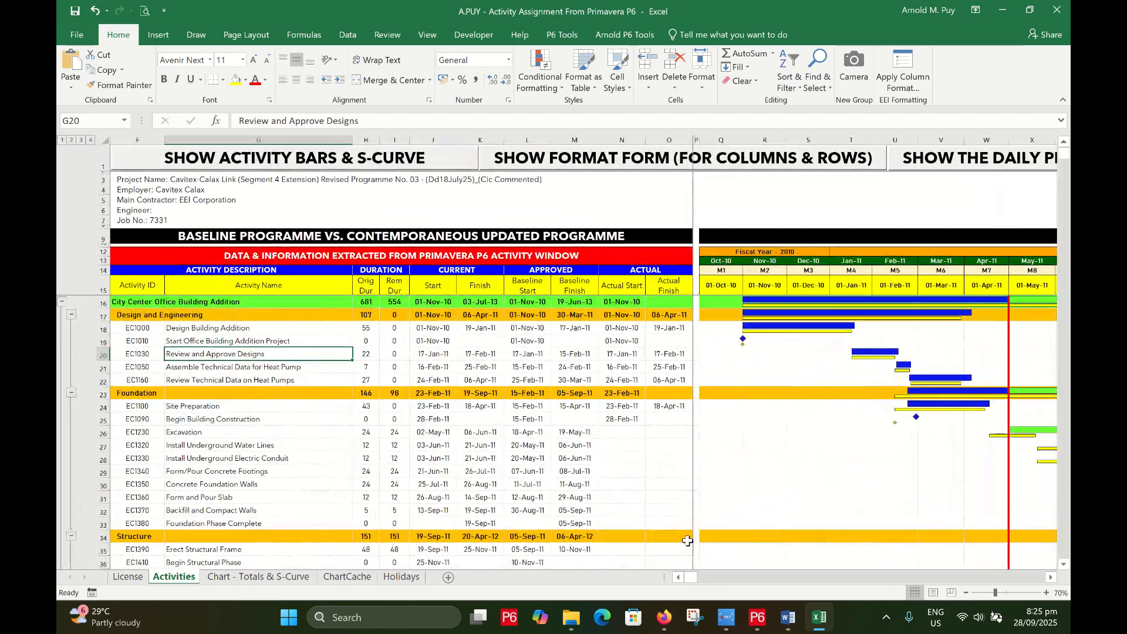
left_click(221, 322)
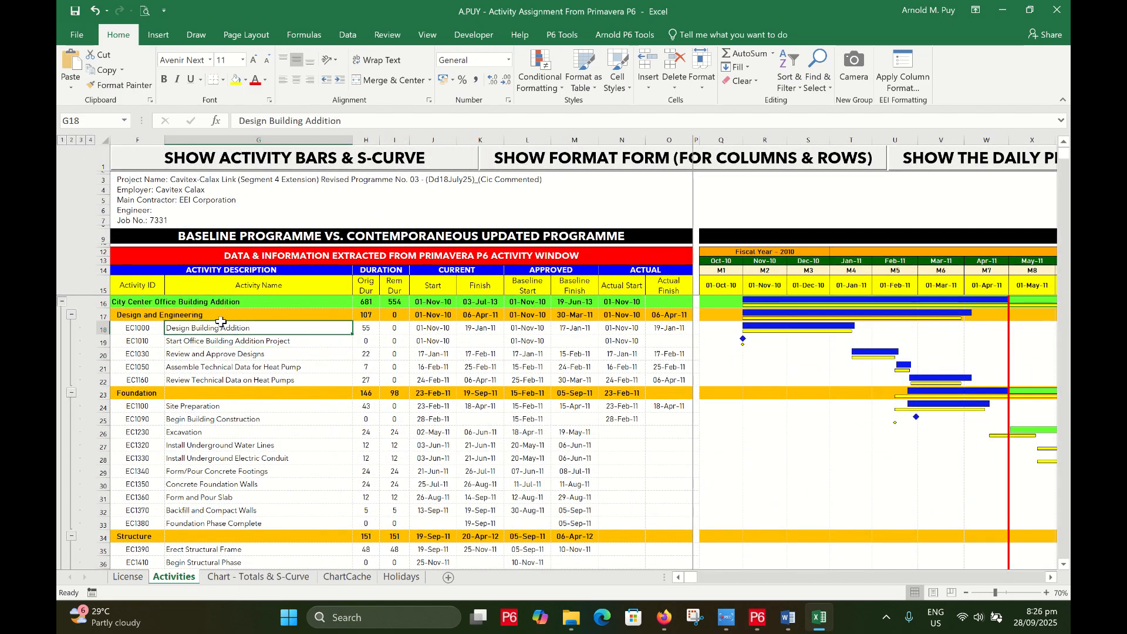
scroll(310, 374, "down", 1)
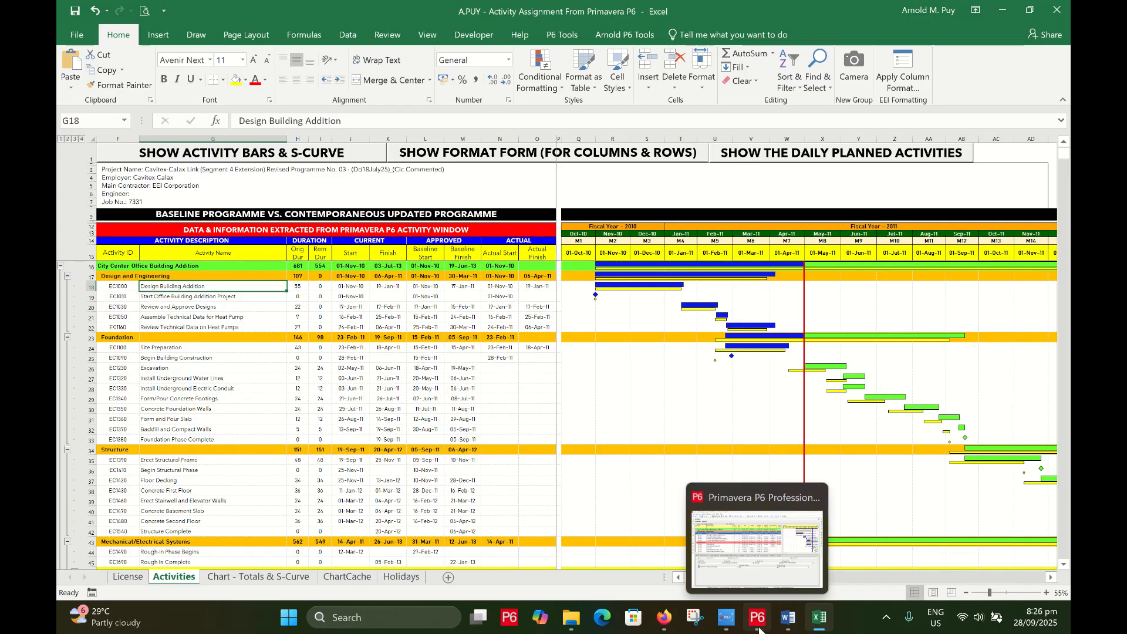
left_click(759, 628)
Open the BLR1 San Fernando Station project from the P6 project list
left_click(155, 85)
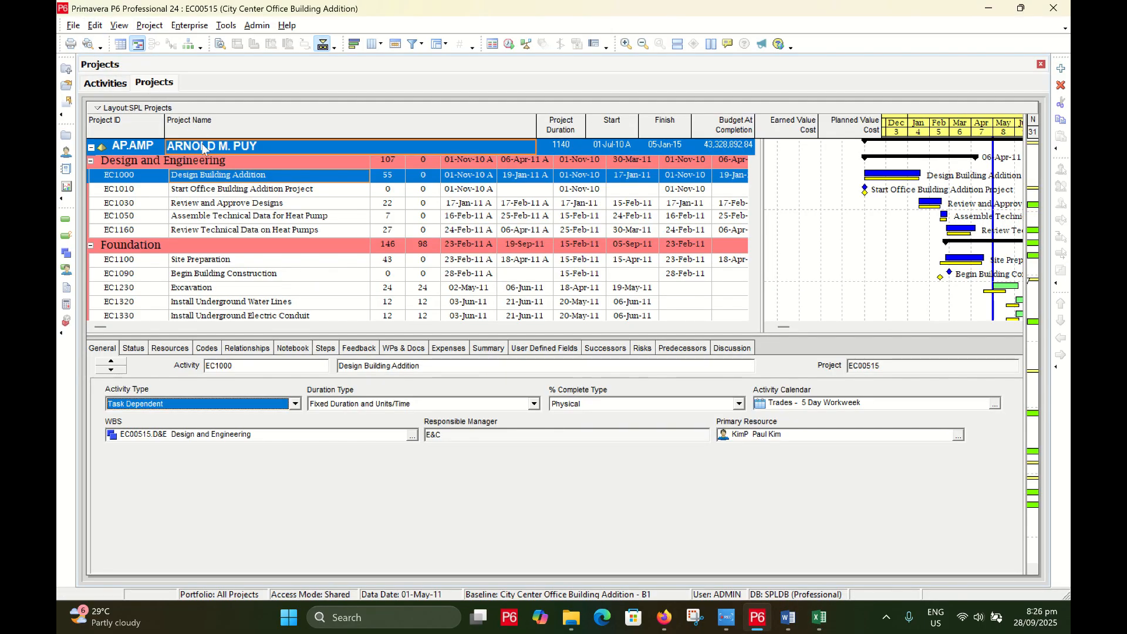
right_click(193, 164)
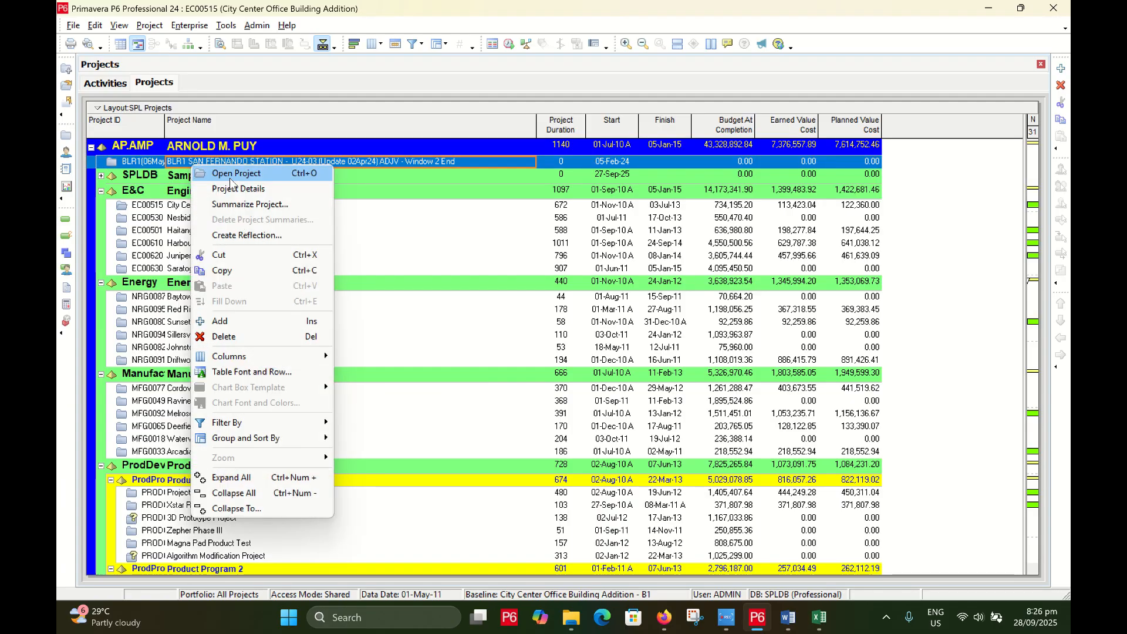
left_click(230, 175)
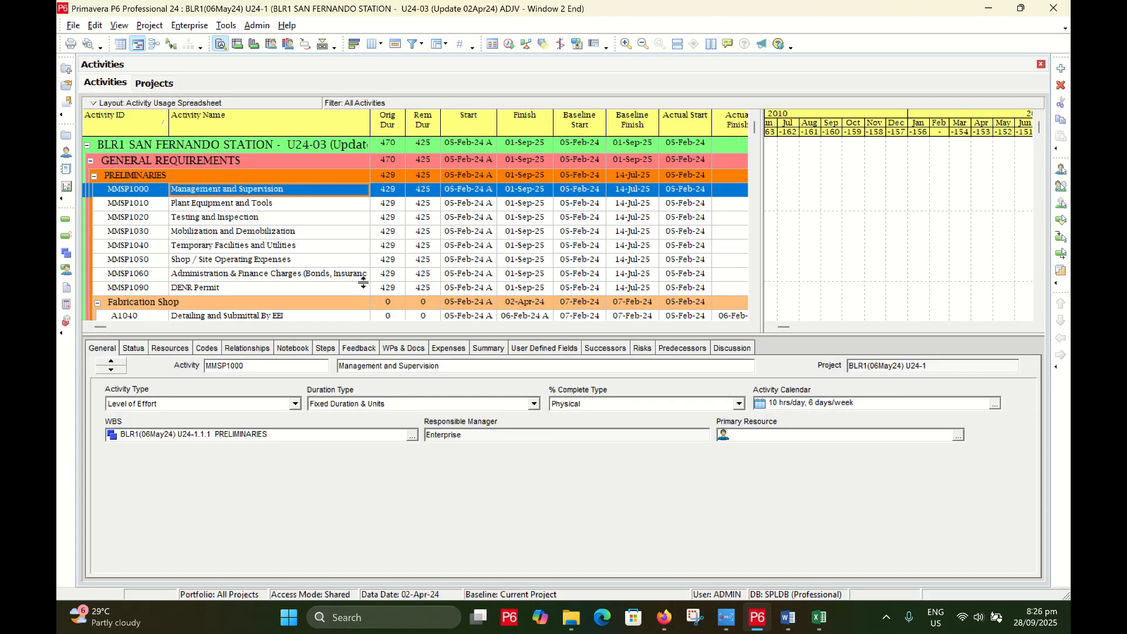
Copy every BLR1 activity row, then return to Excel to check the Excavation start date
right_click(281, 218)
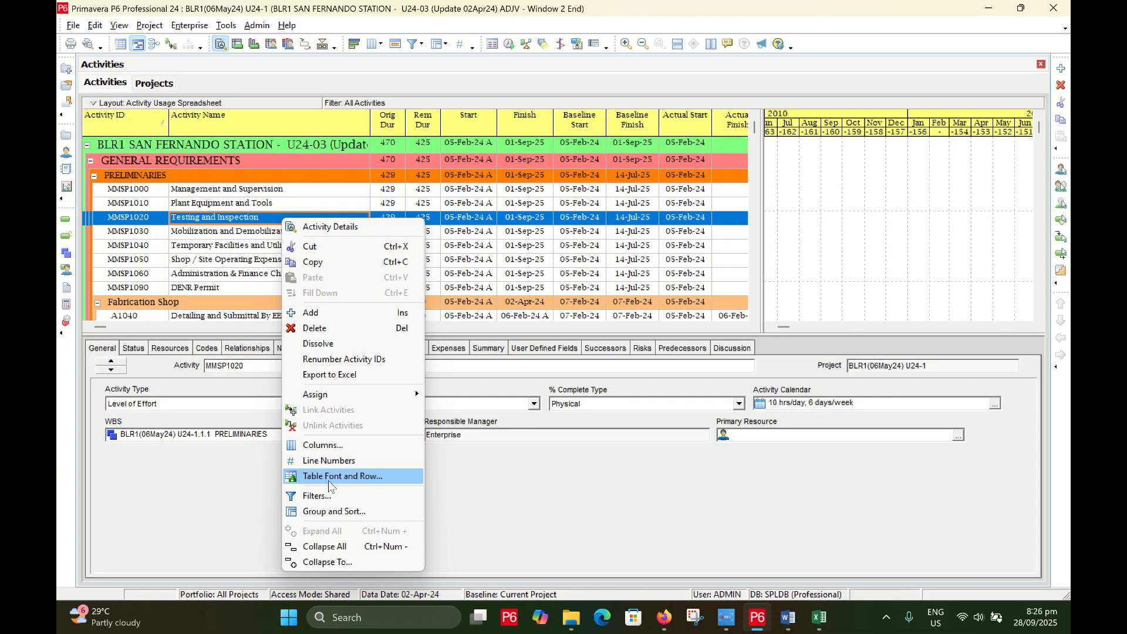
left_click(255, 192)
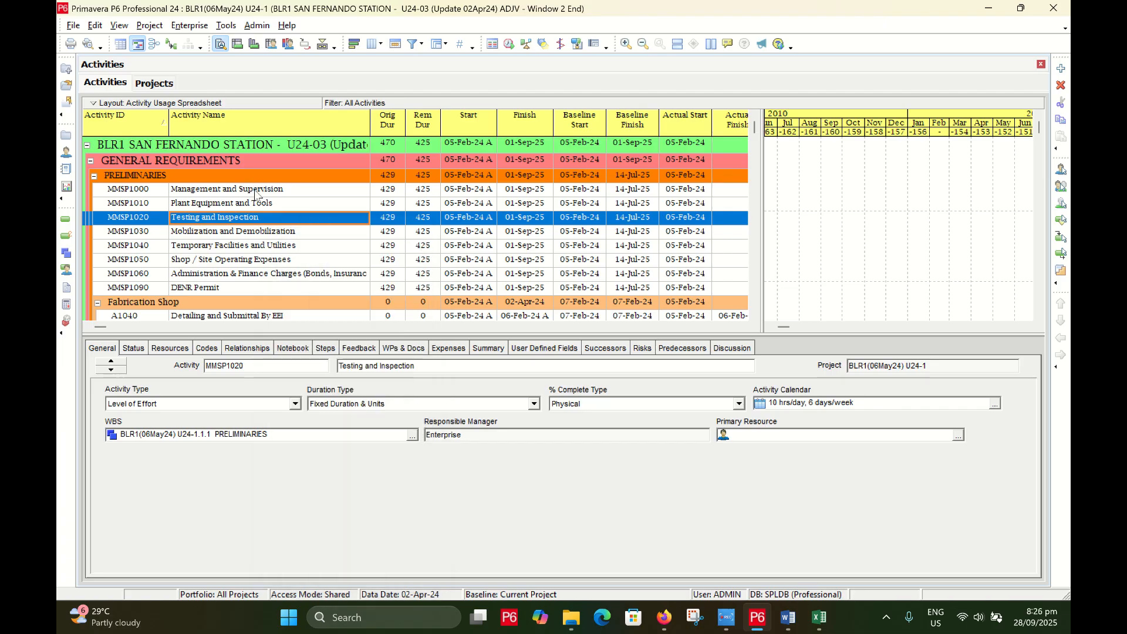
left_click(256, 193)
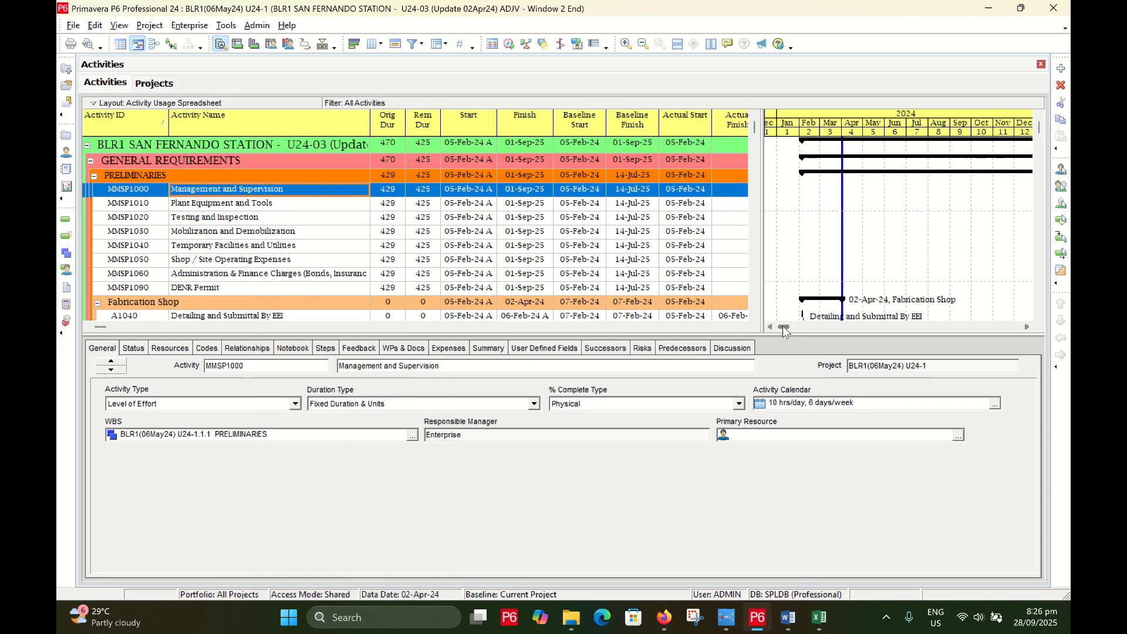
key("ctrl+a")
right_click(384, 185)
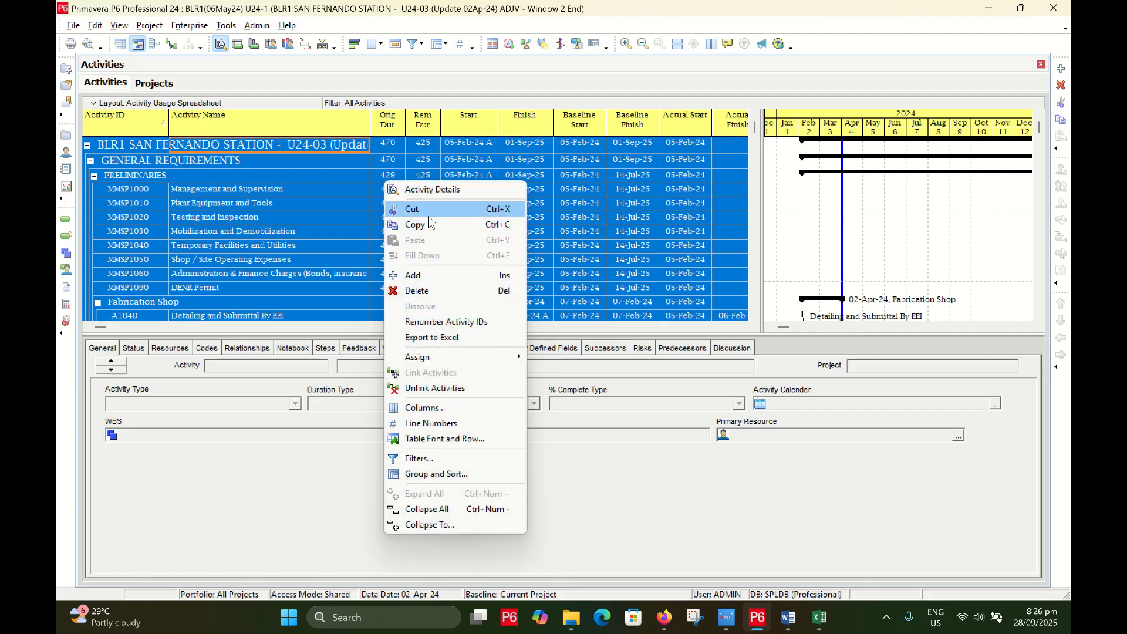
left_click(438, 227)
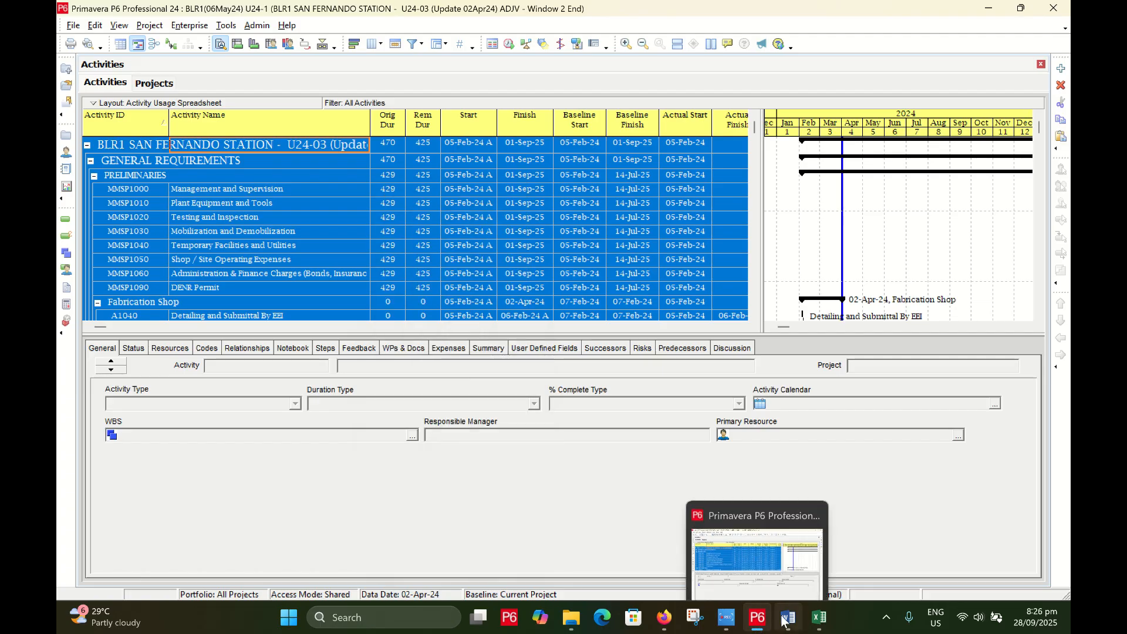
left_click(817, 625)
left_click(343, 368)
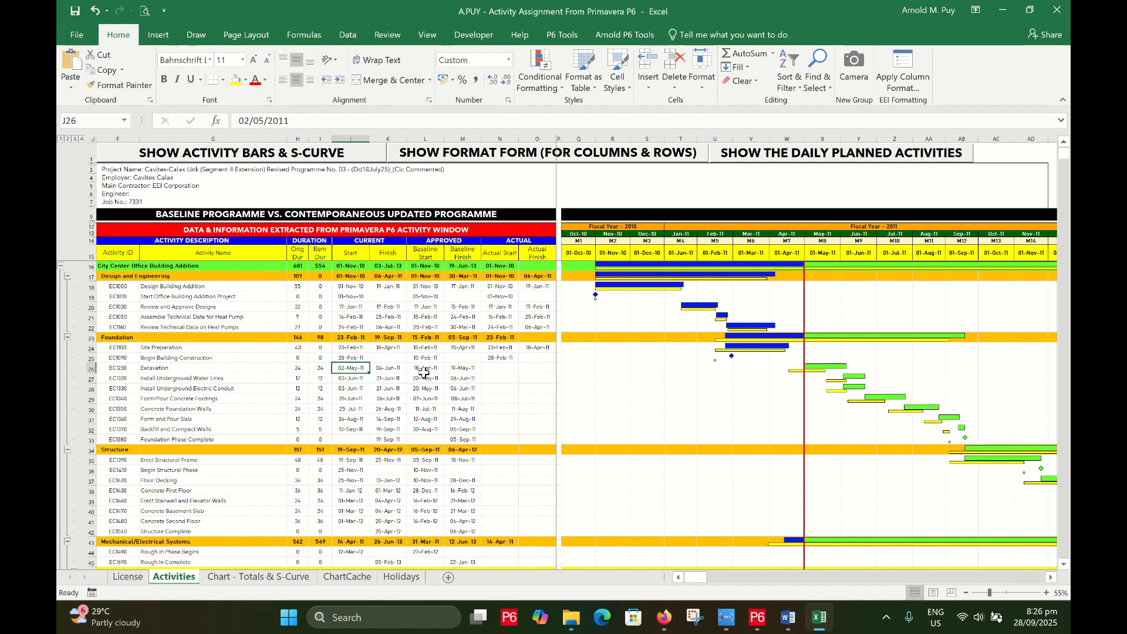
left_click(424, 369)
scroll(405, 328, "down", 11)
scroll(400, 327, "down", 10)
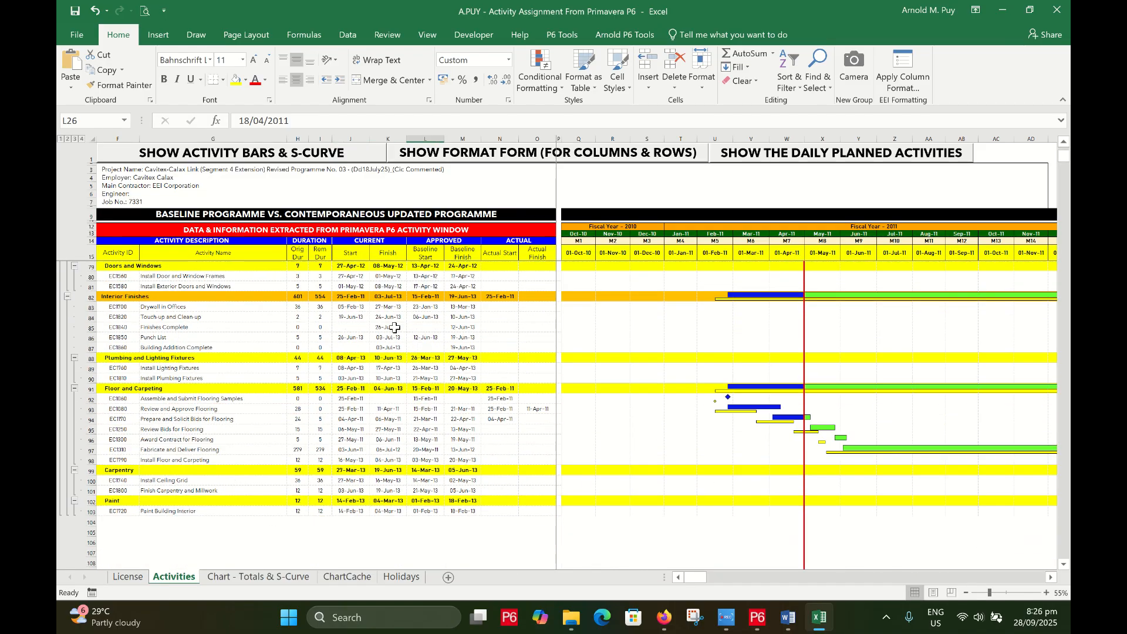
scroll(389, 340, "up", 20)
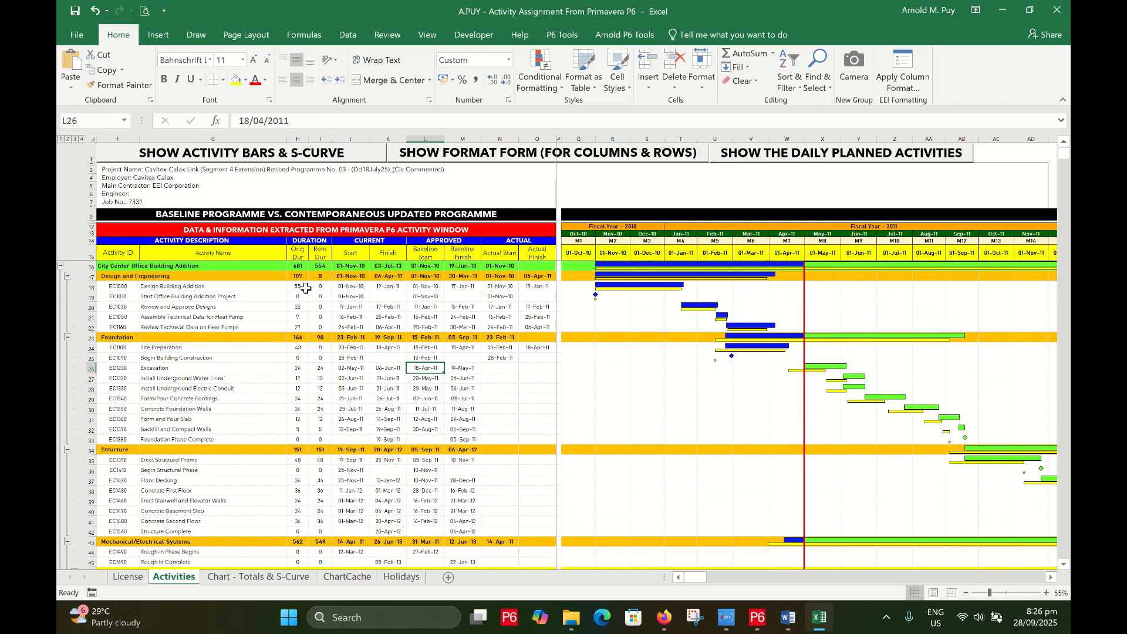
left_click(281, 278)
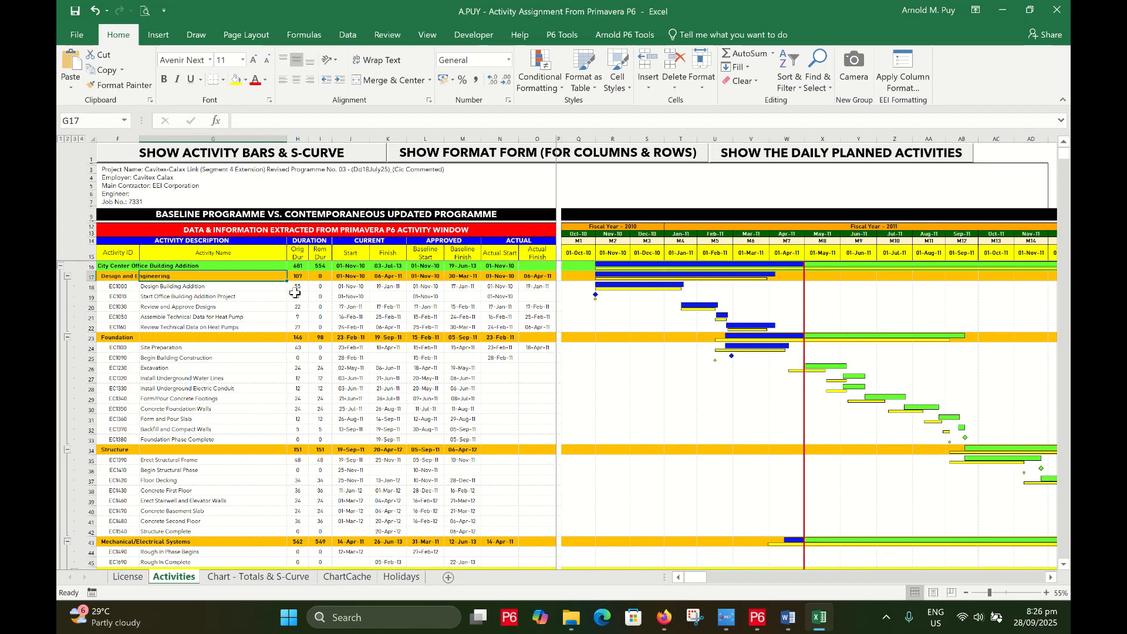
scroll(295, 292, "up", 1)
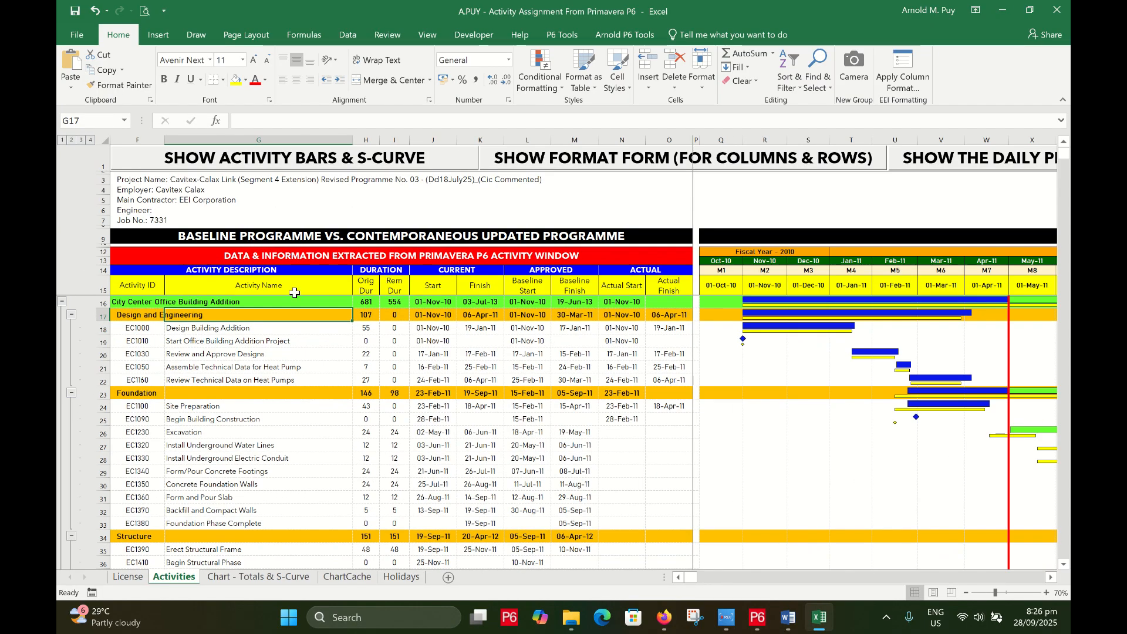
scroll(295, 292, "up", 1)
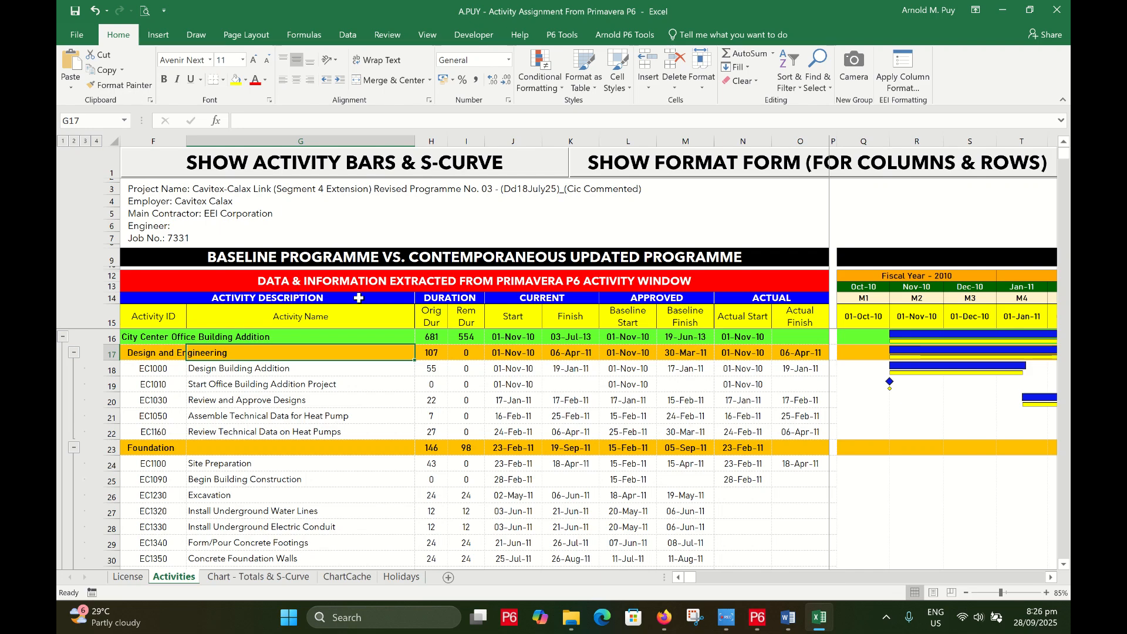
left_click(358, 298)
left_click(349, 317)
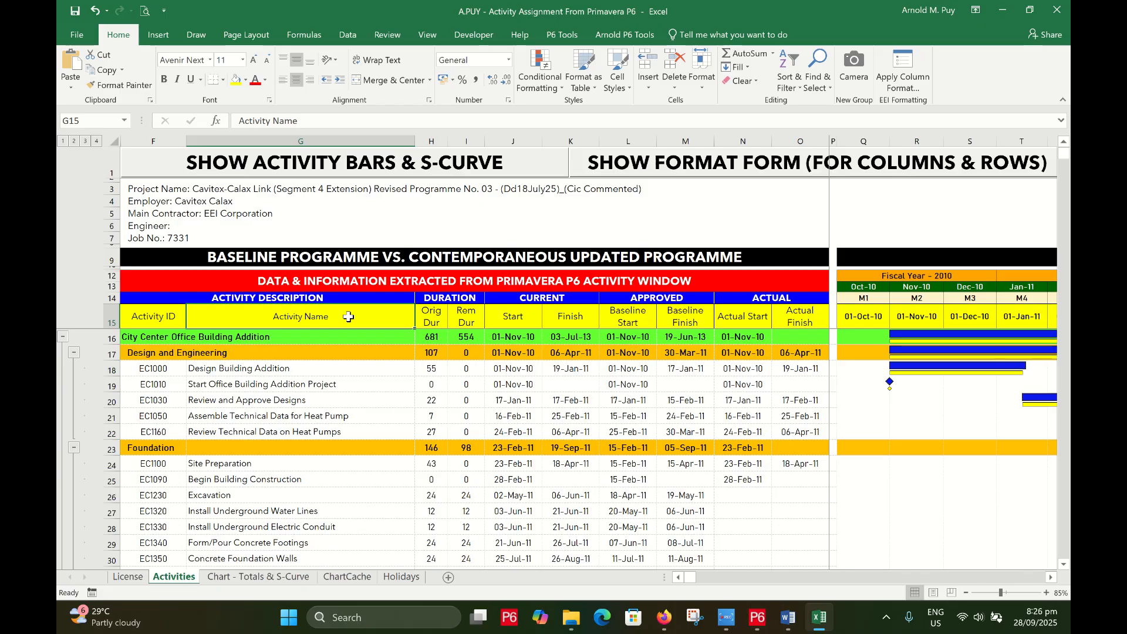
left_click(525, 355)
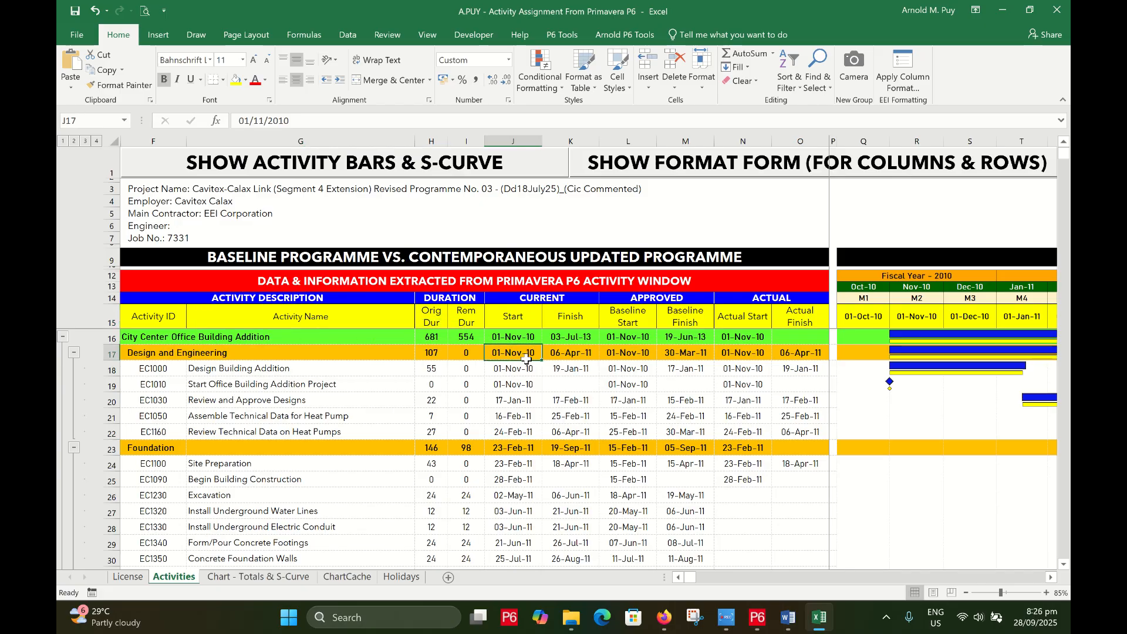
left_click(405, 384)
left_click(321, 319)
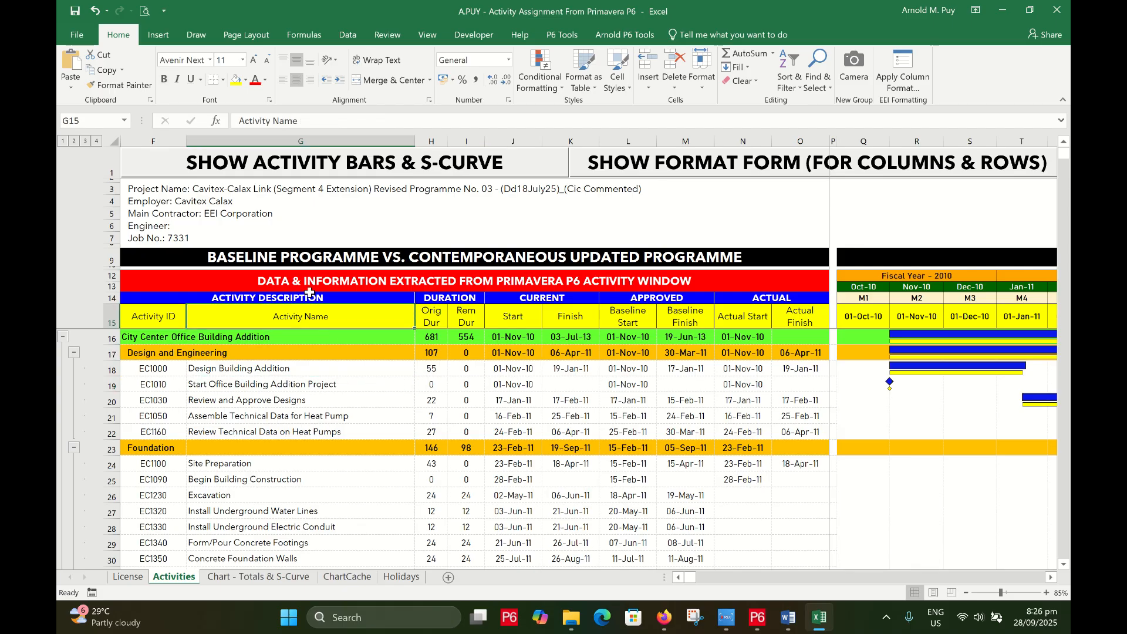
left_click(308, 285)
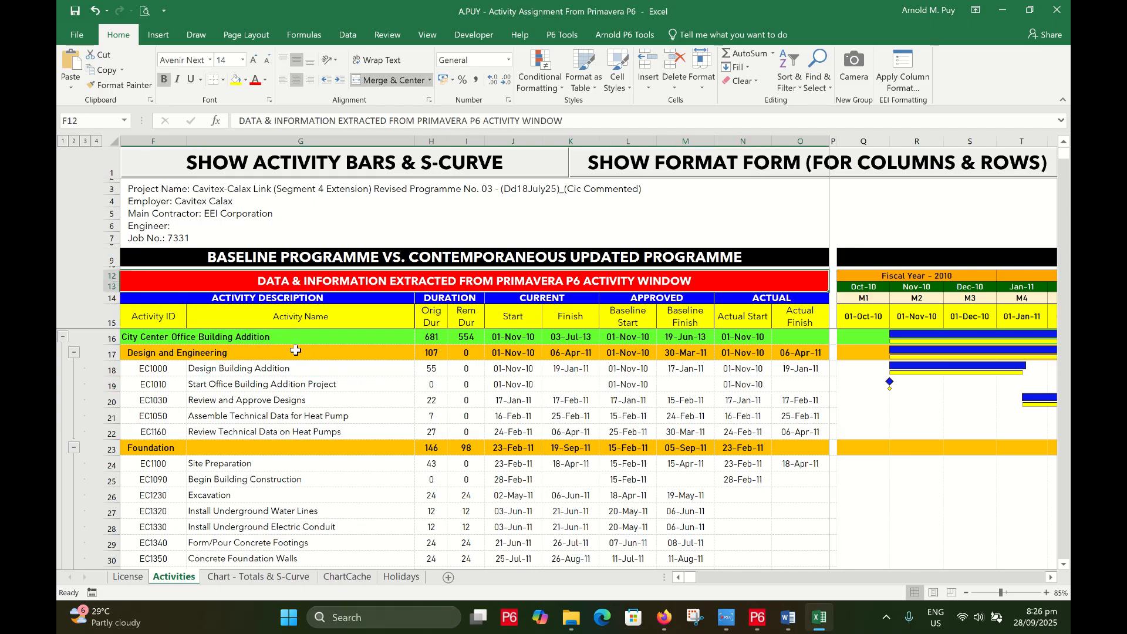
Look over the Chart sheet and the Holidays entries, including Independence Day and National Heroes Day
left_click(272, 577)
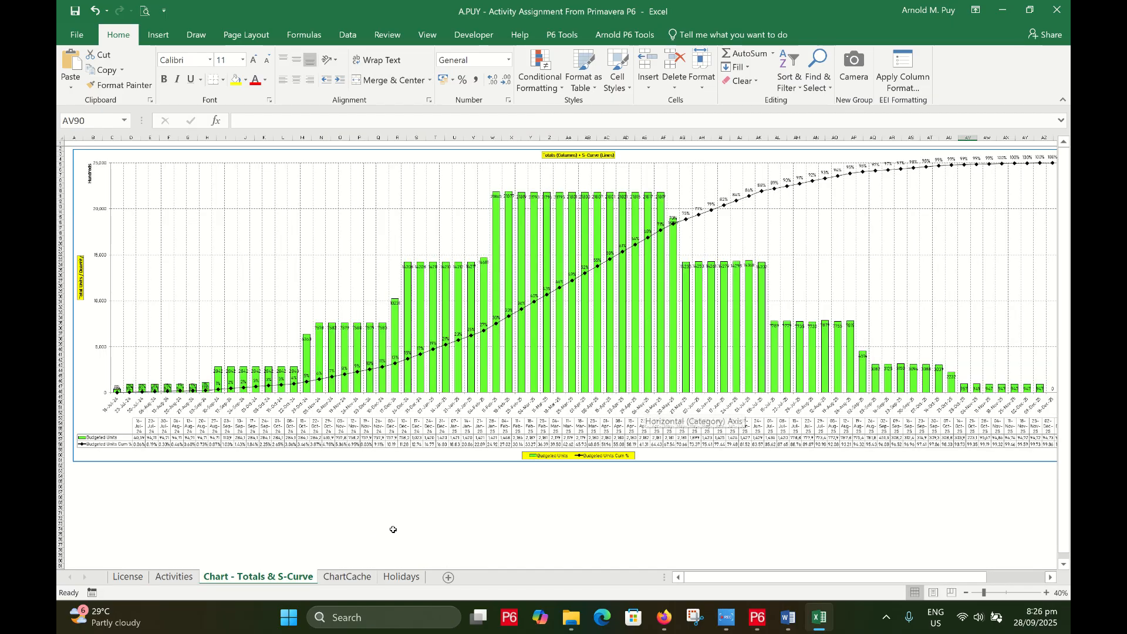
left_click(412, 579)
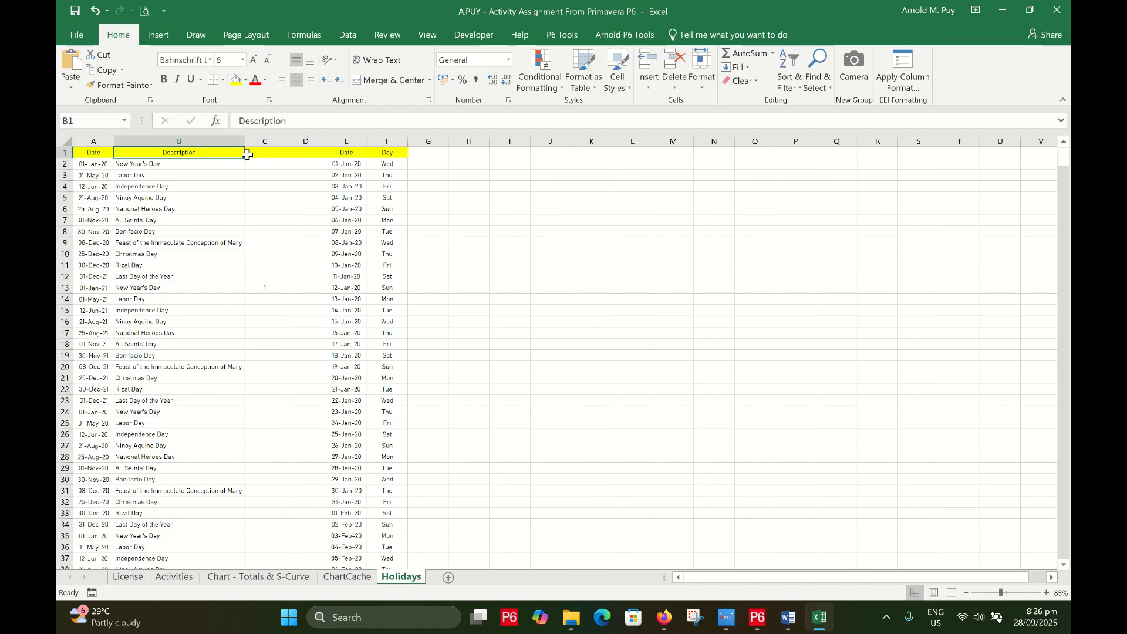
left_click_drag(196, 172, 196, 166)
left_click(198, 311)
left_click(199, 400)
left_click(192, 212)
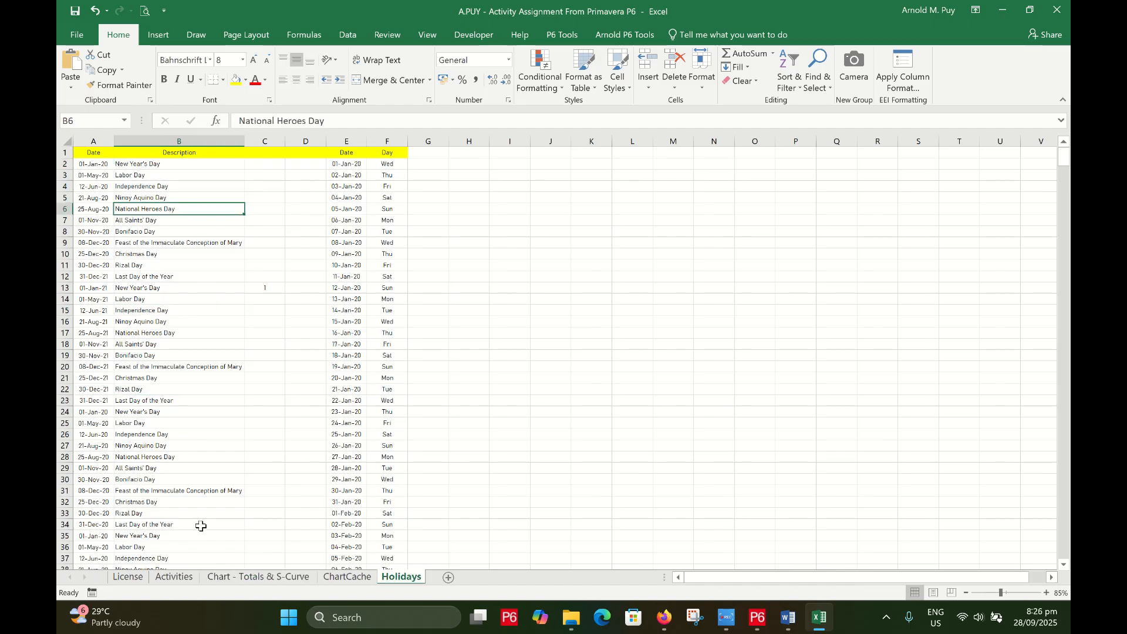
Inspect EC1000–EC1050 durations, start, finish and baseline dates, then go to the License sheet
left_click(173, 579)
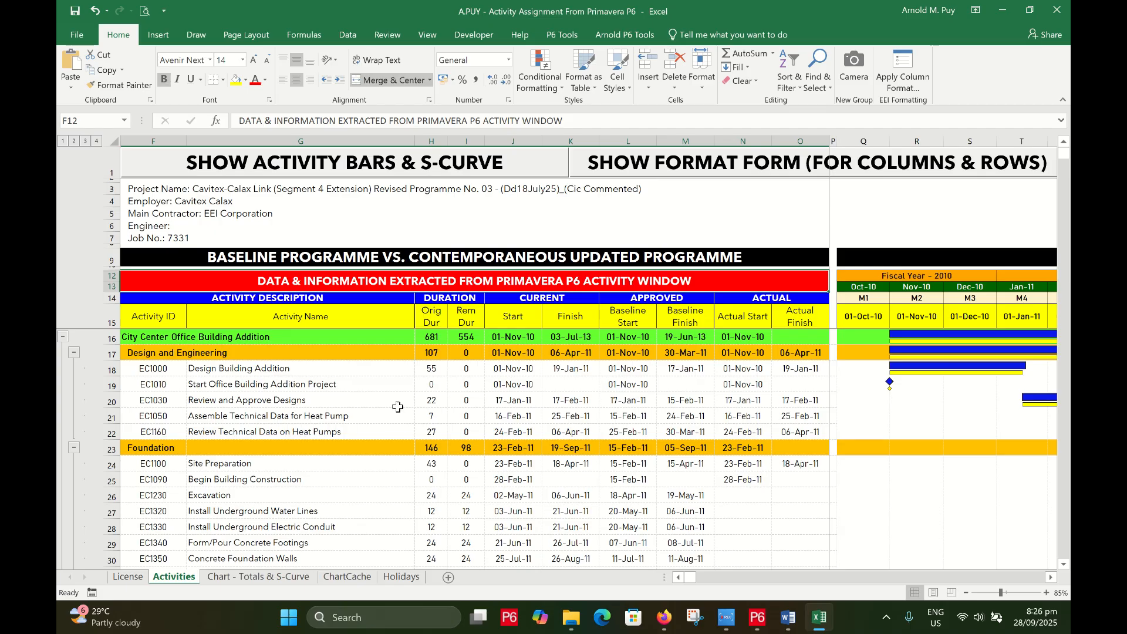
left_click(431, 375)
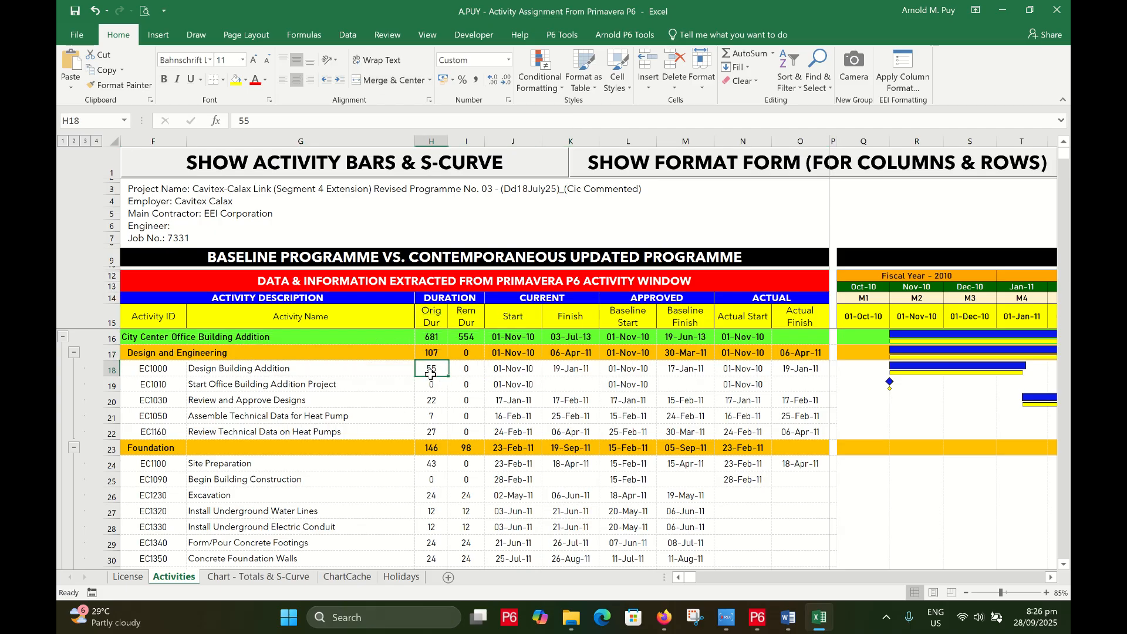
left_click(520, 368)
left_click(618, 410)
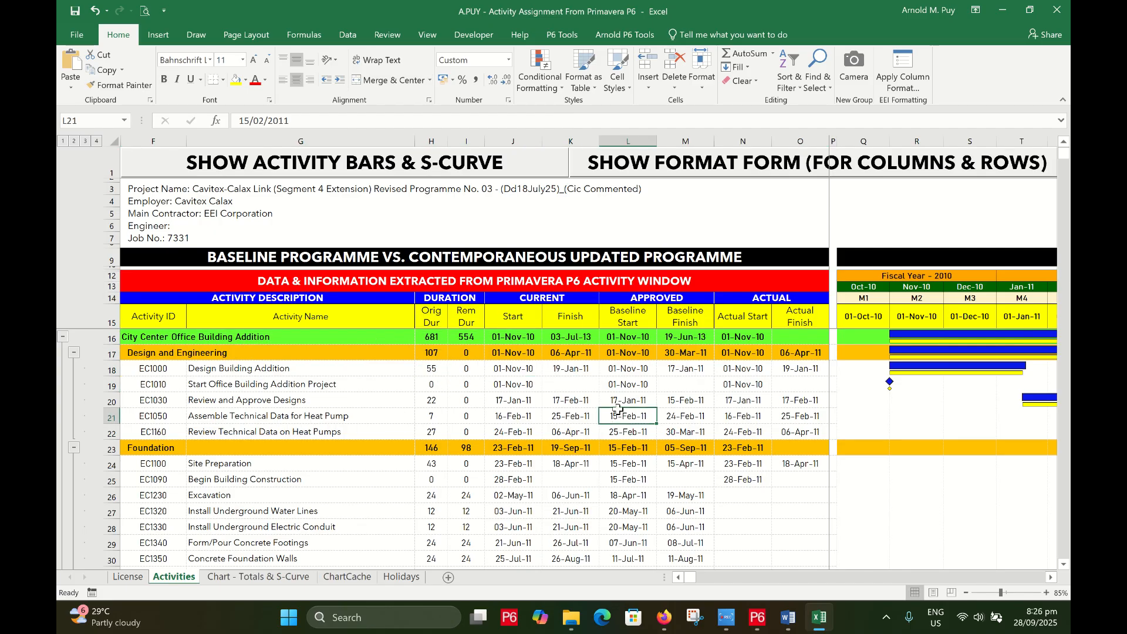
left_click(626, 379)
left_click(579, 319)
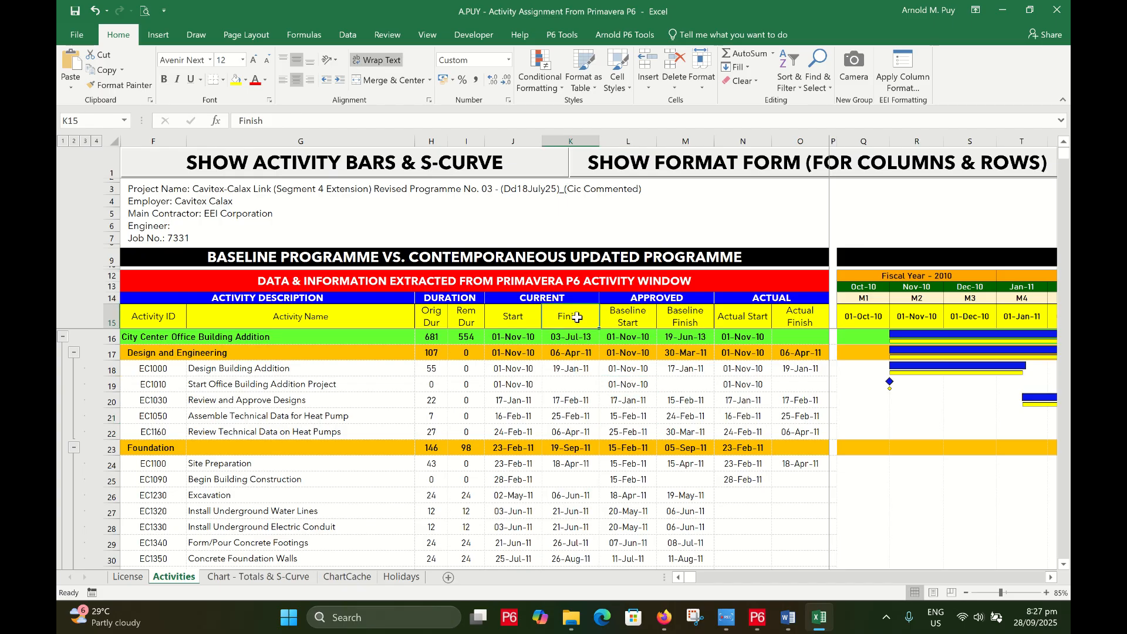
left_click(578, 386)
left_click(621, 385)
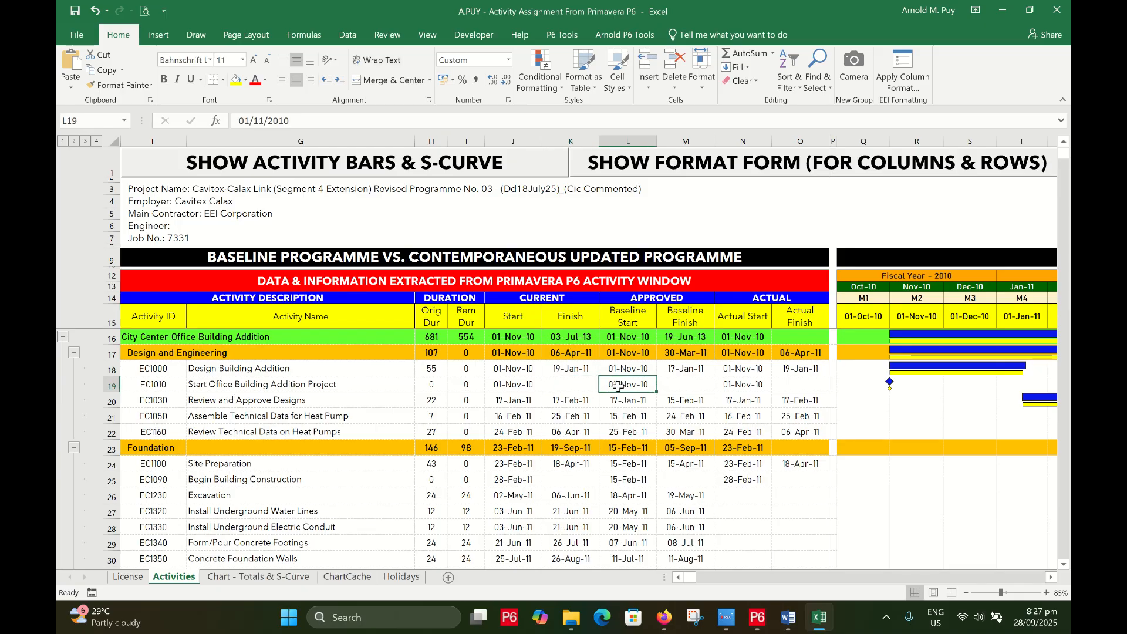
left_click(582, 400)
left_click(521, 405)
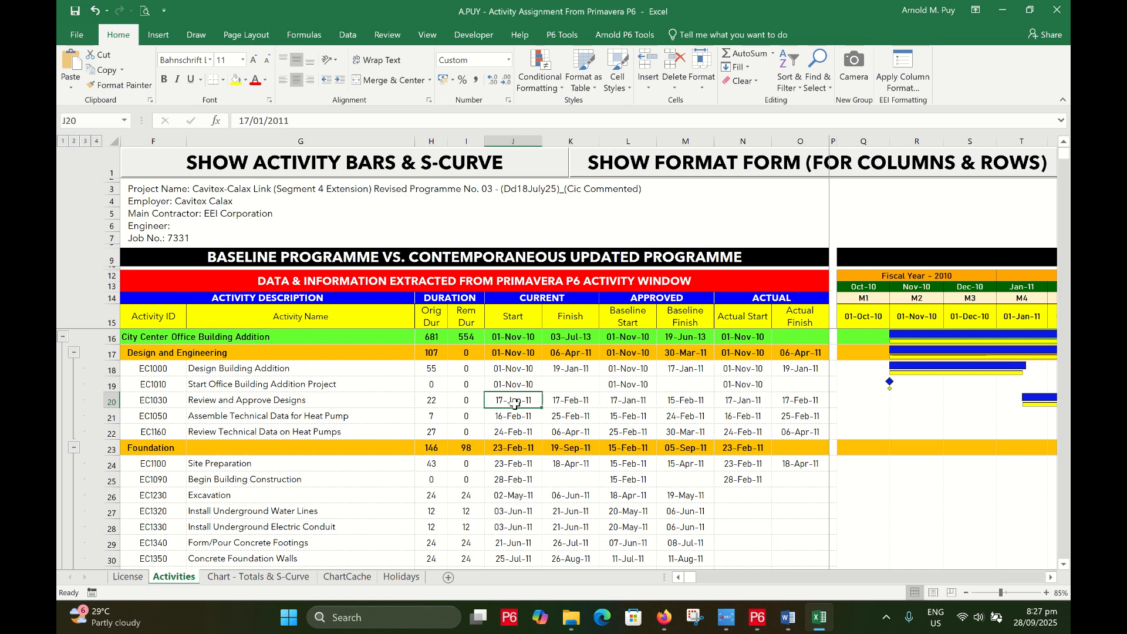
left_click(384, 386)
left_click(128, 577)
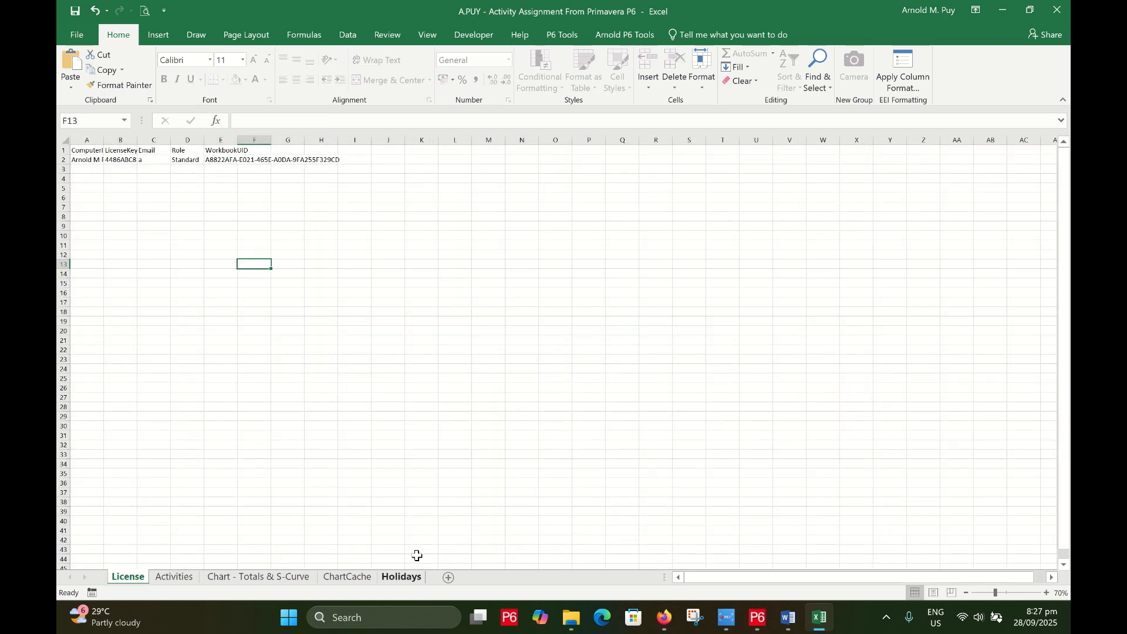
Inspect the ComputerID and LicenseKey columns on the License sheet
left_click(82, 160)
left_click(103, 139)
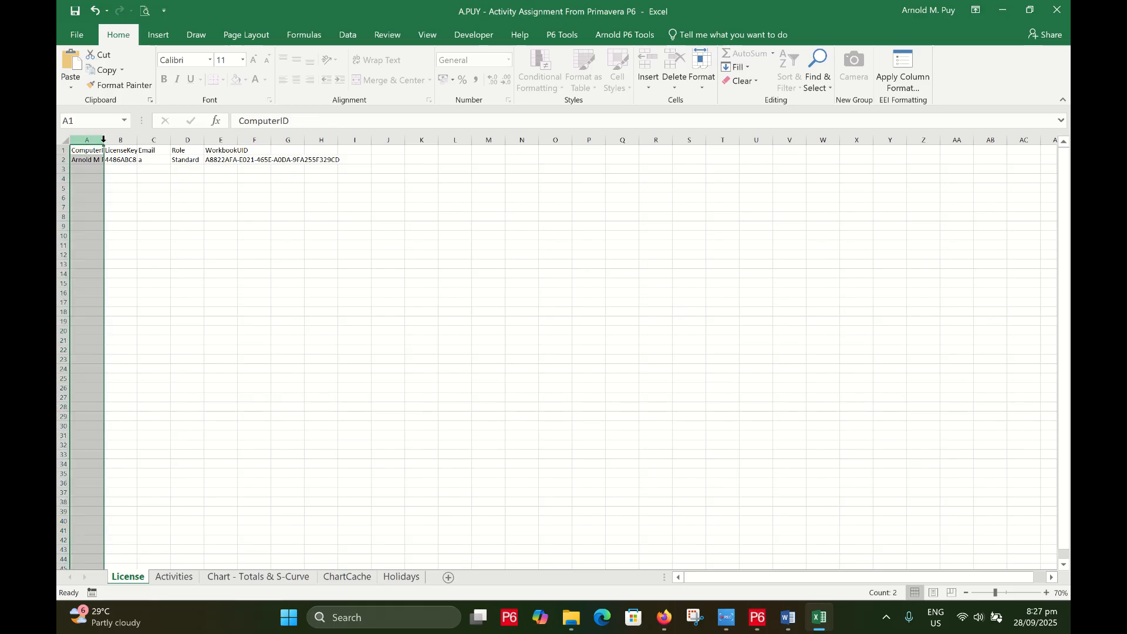
left_click(91, 160)
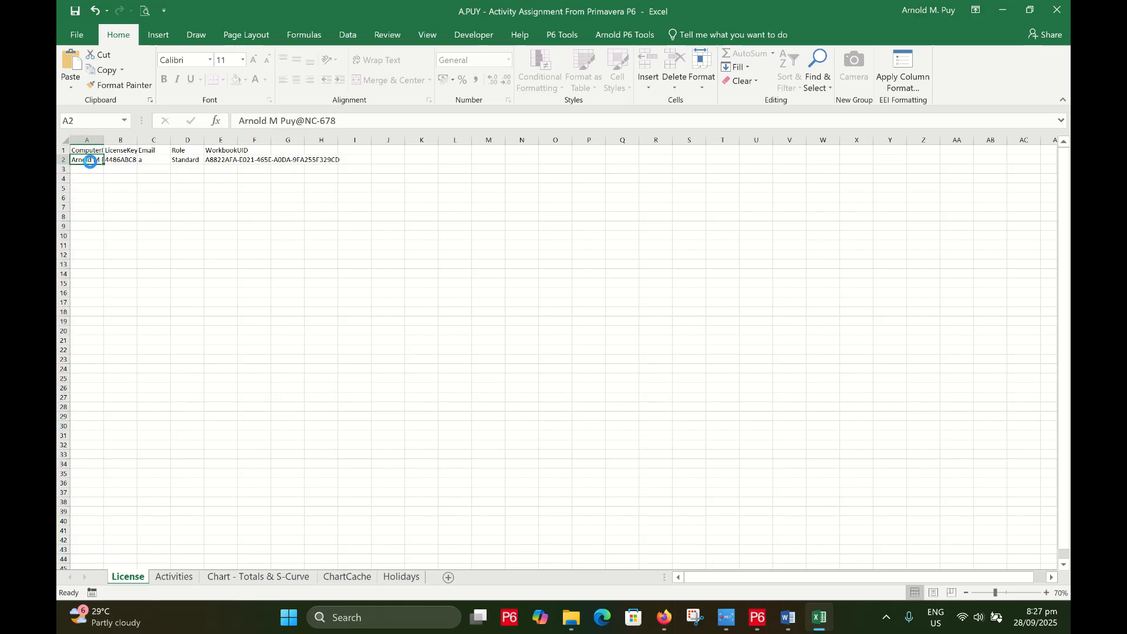
scroll(90, 160, "up", 2)
left_click(141, 143)
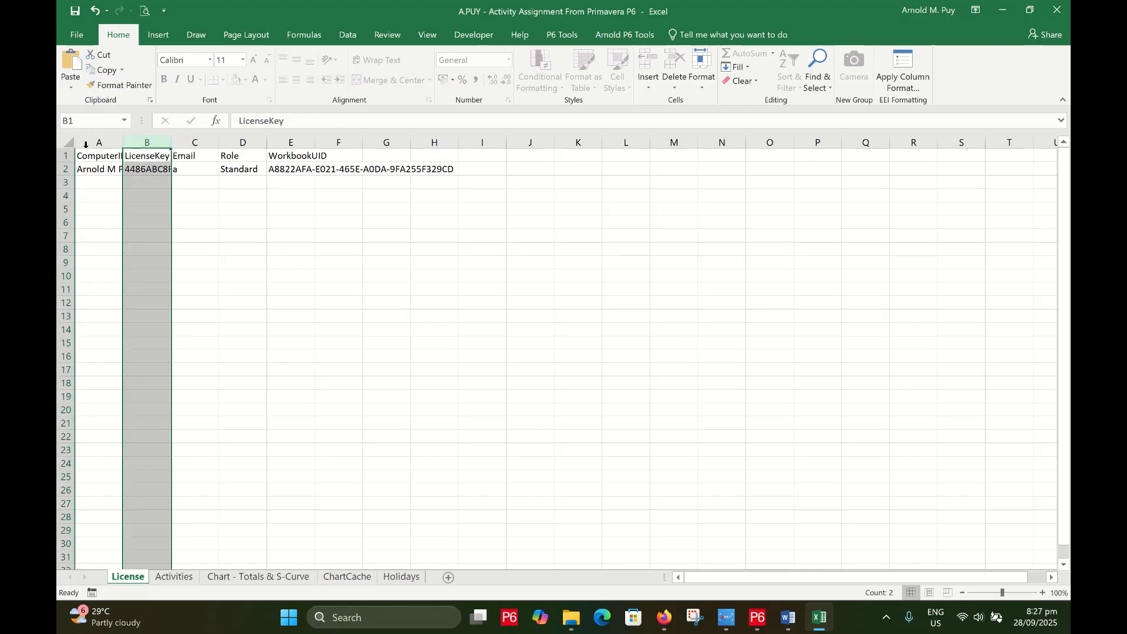
Select the entire License sheet and bring up the Review protection options
left_click(68, 146)
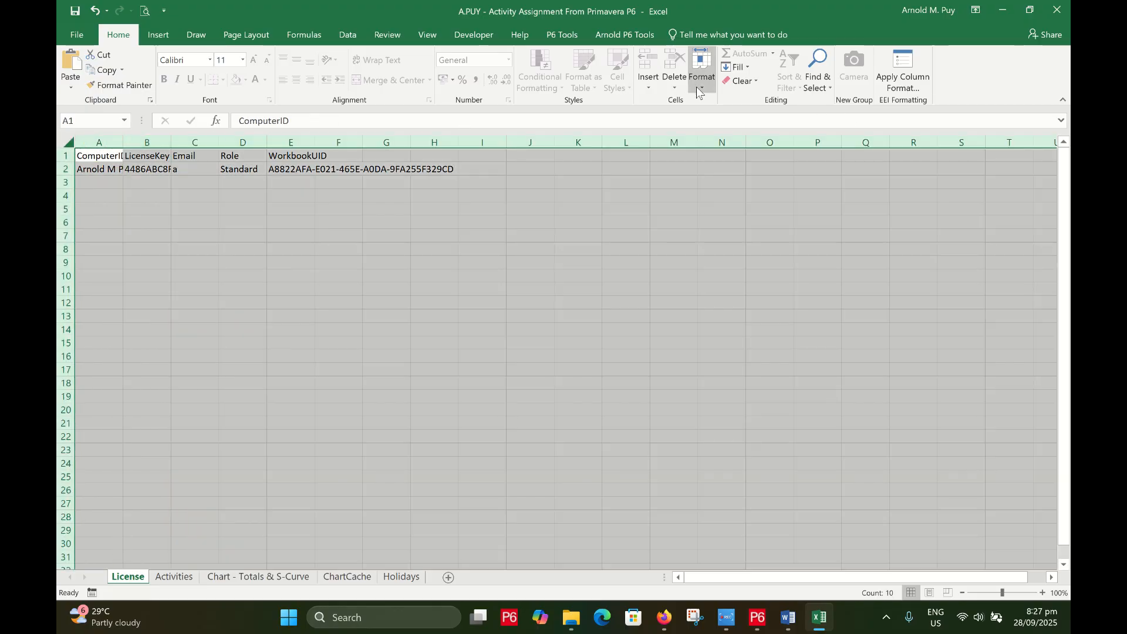
left_click(702, 69)
left_click(534, 174)
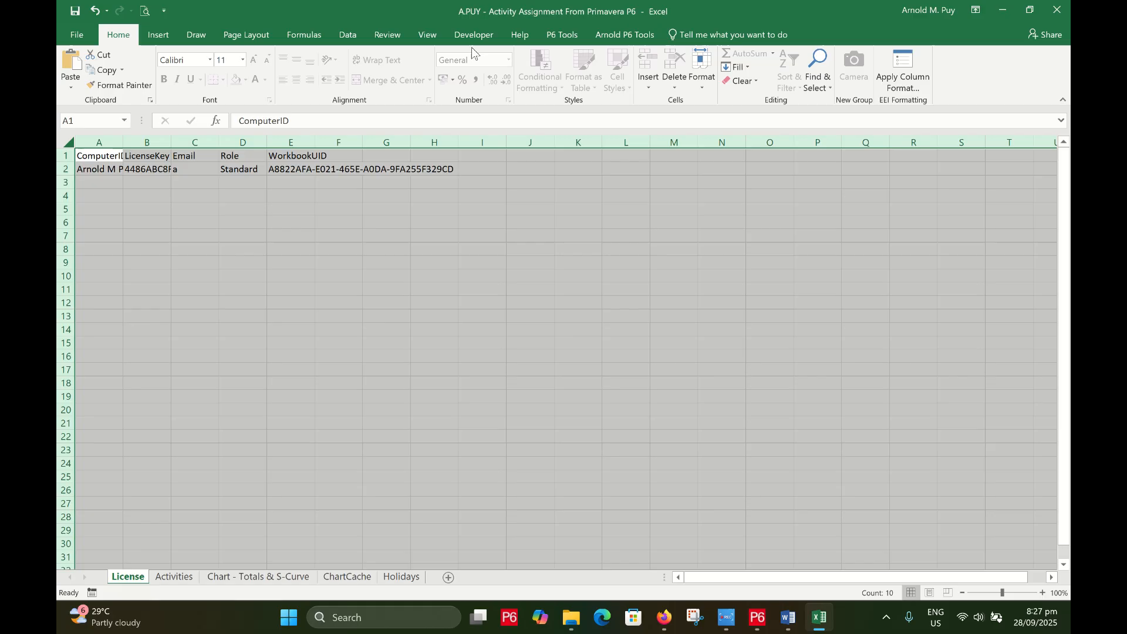
left_click(392, 36)
Unprotect the License sheet with its password and AutoFit columns A–I
left_click(498, 77)
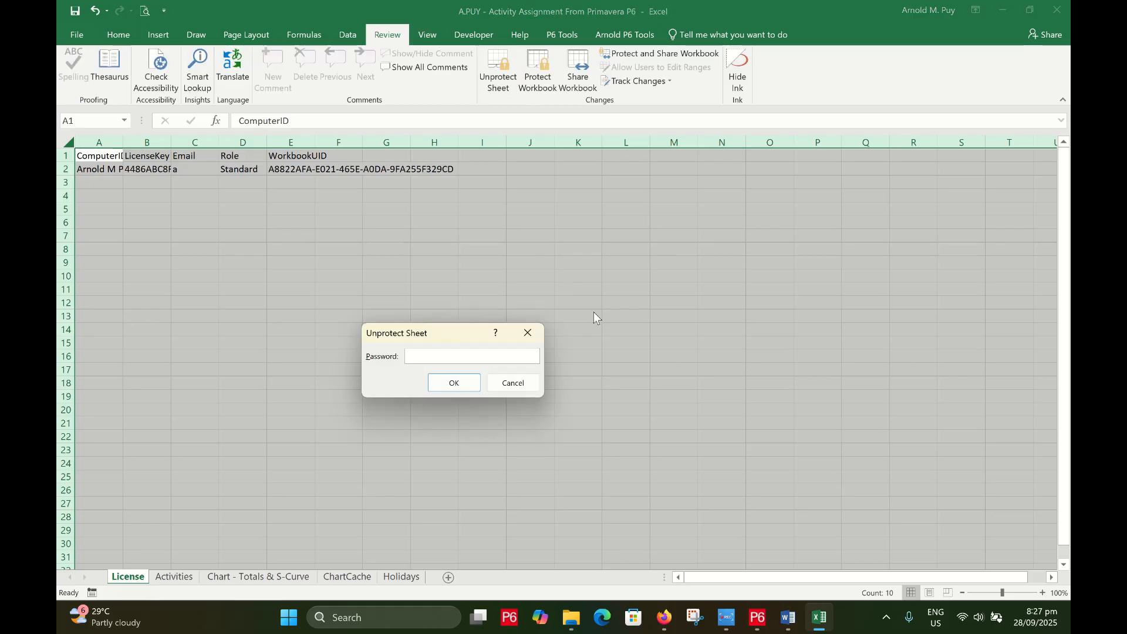
type("••••••••••")
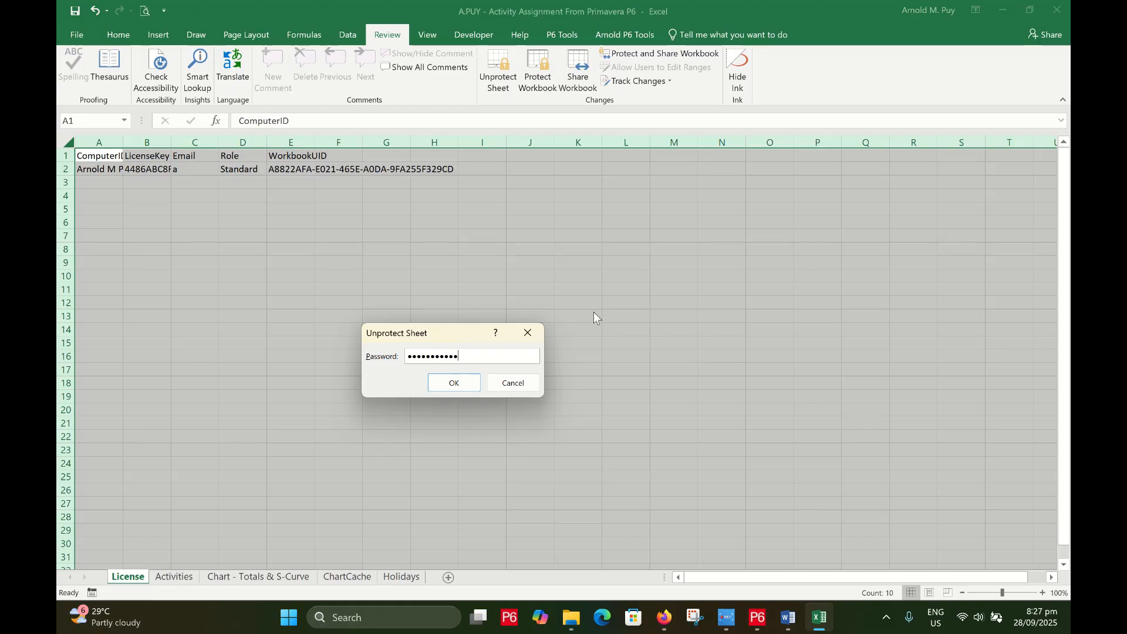
key("Return")
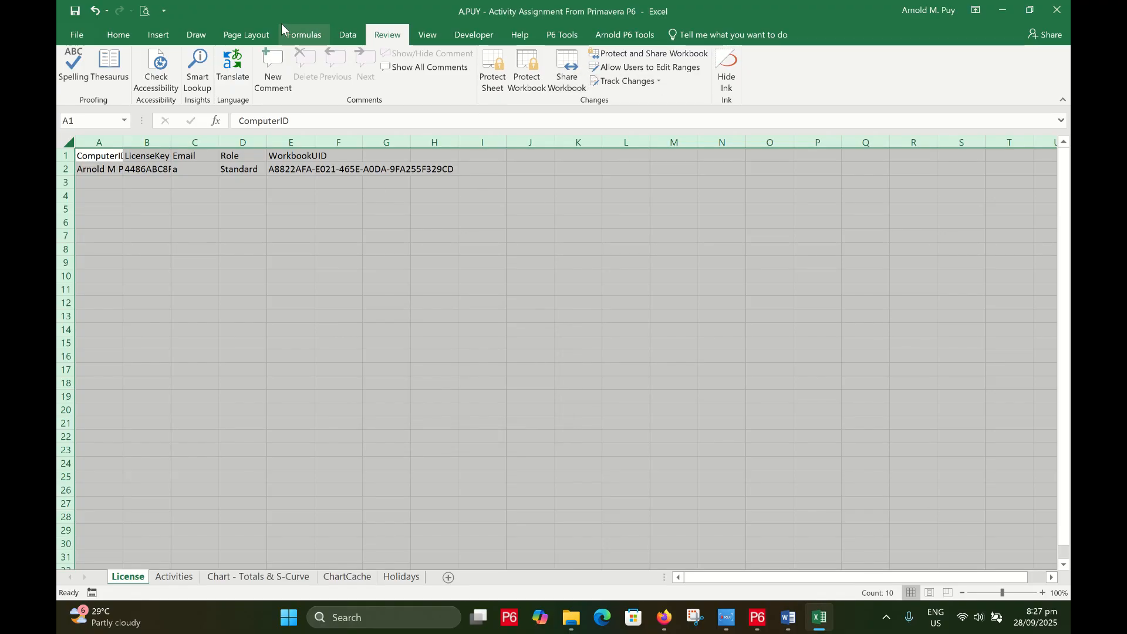
left_click(118, 34)
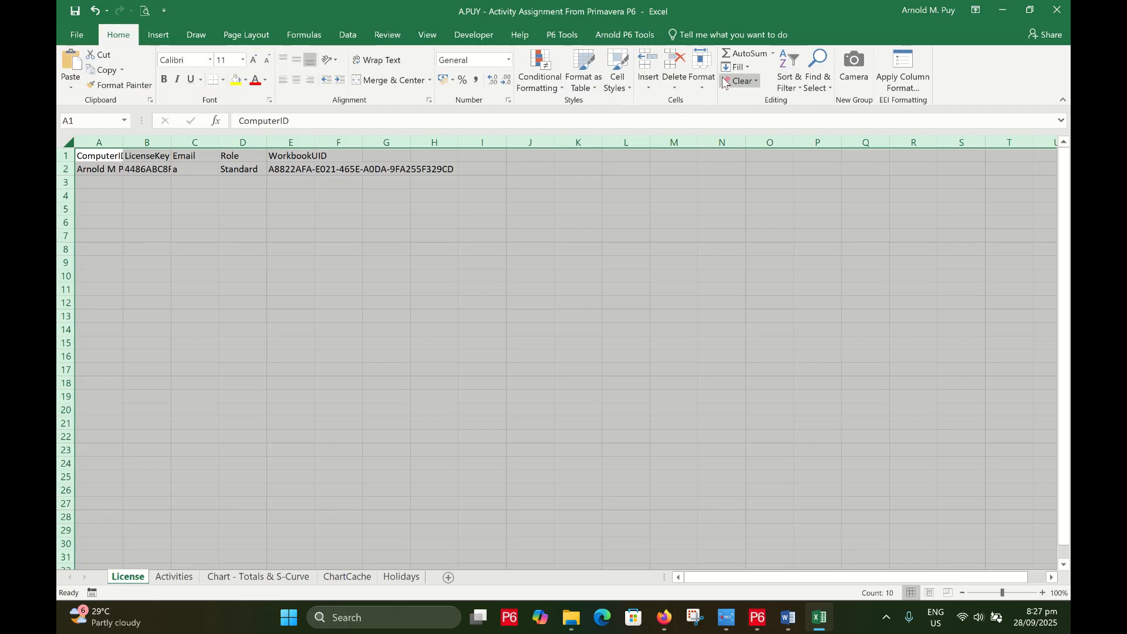
left_click(697, 81)
left_click(750, 170)
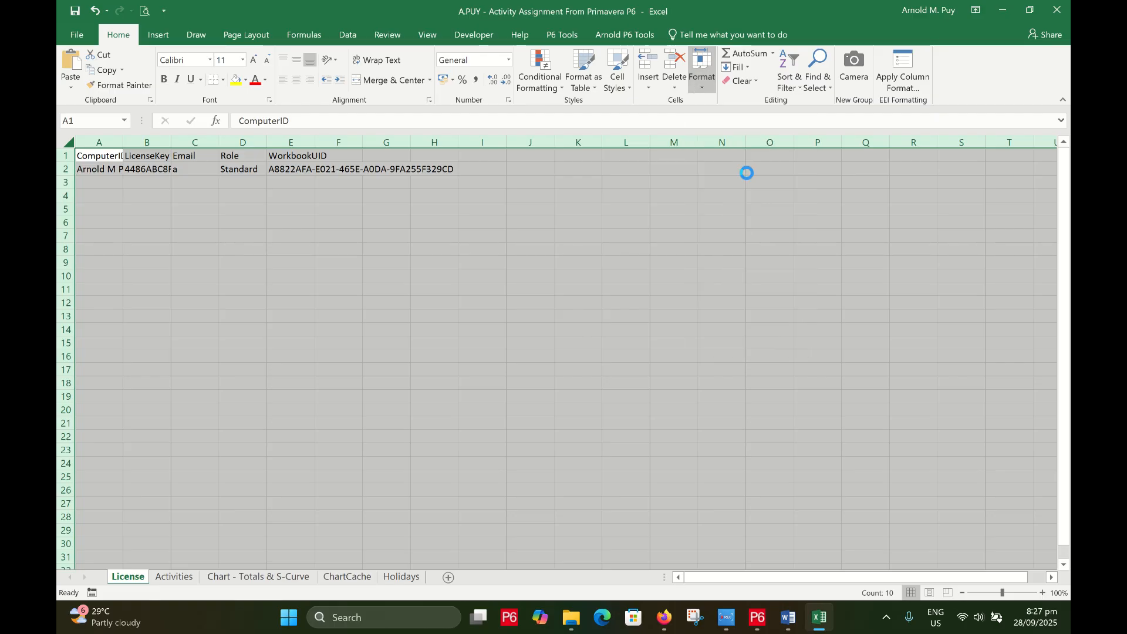
Confirm the ComputerID, license key and Standard role are fully visible, then return to Activities
left_click(449, 223)
left_click(307, 171)
left_click(234, 170)
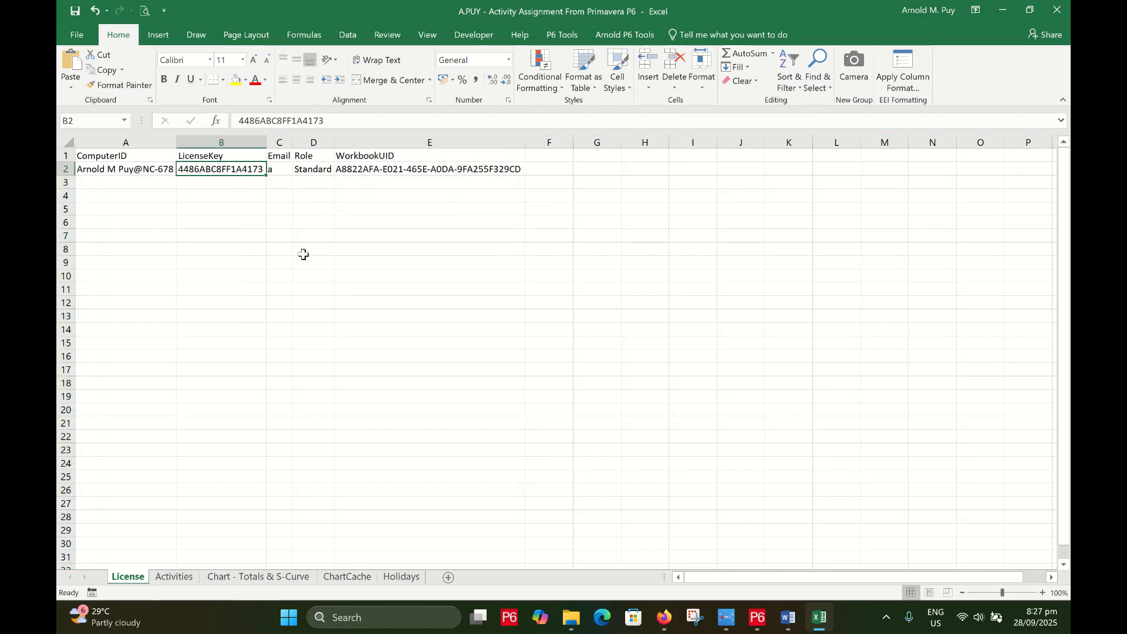
left_click(237, 251)
left_click(148, 173)
left_click(257, 171)
left_click(358, 197)
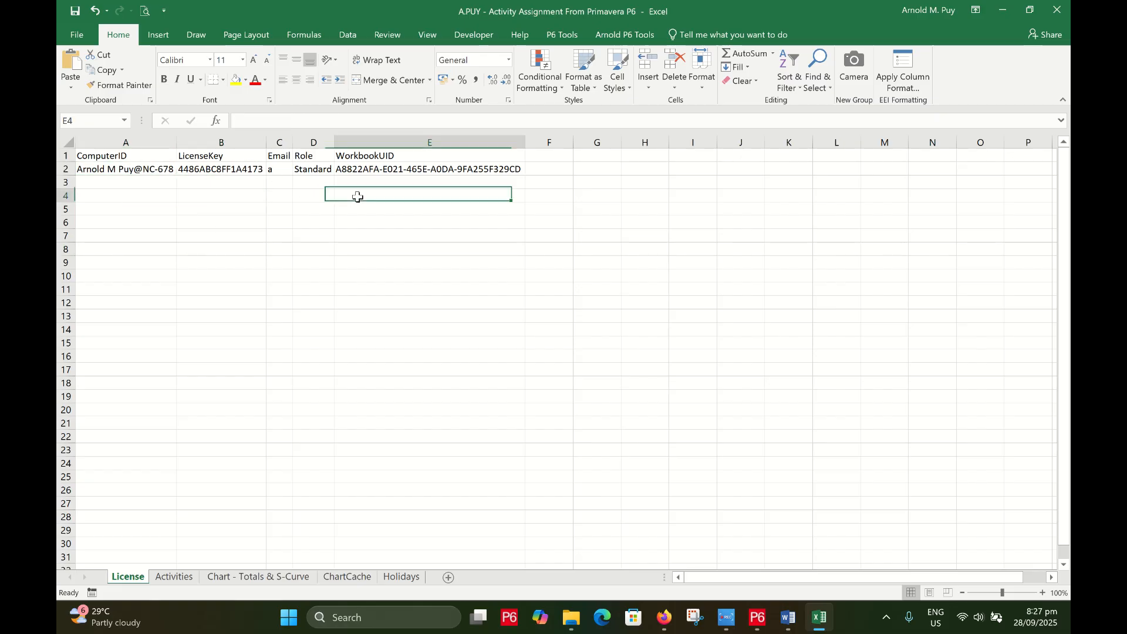
left_click(174, 577)
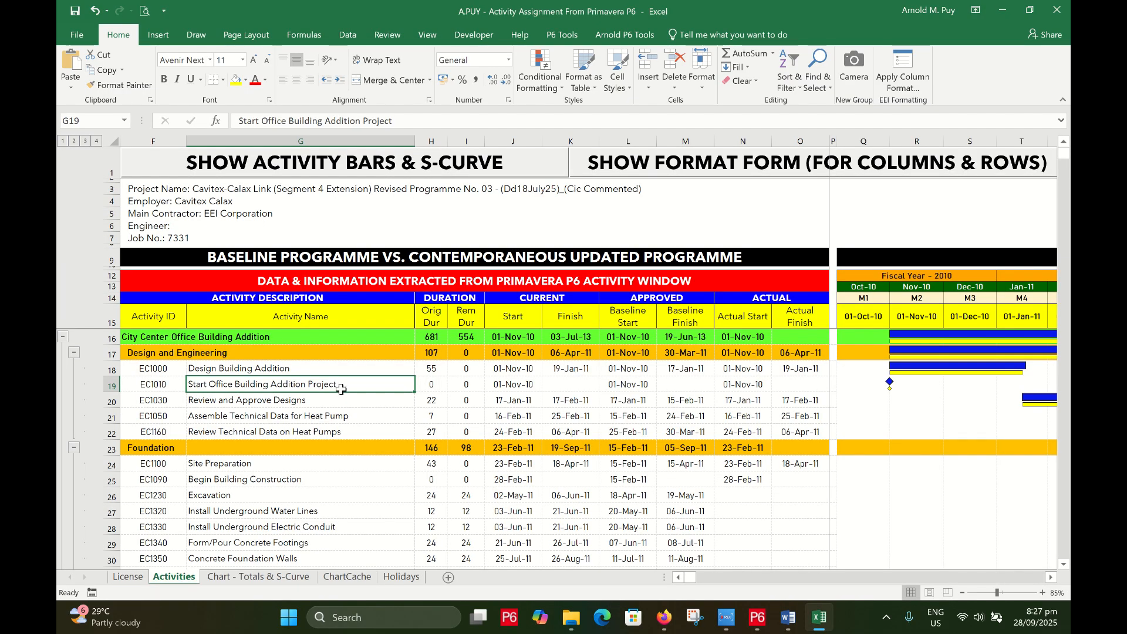
Check the Design Building Addition row and its 01-Nov-10 start, then switch to Primavera P6
key("Up")
key("Up")
scroll(383, 380, "down", 2, "ctrl")
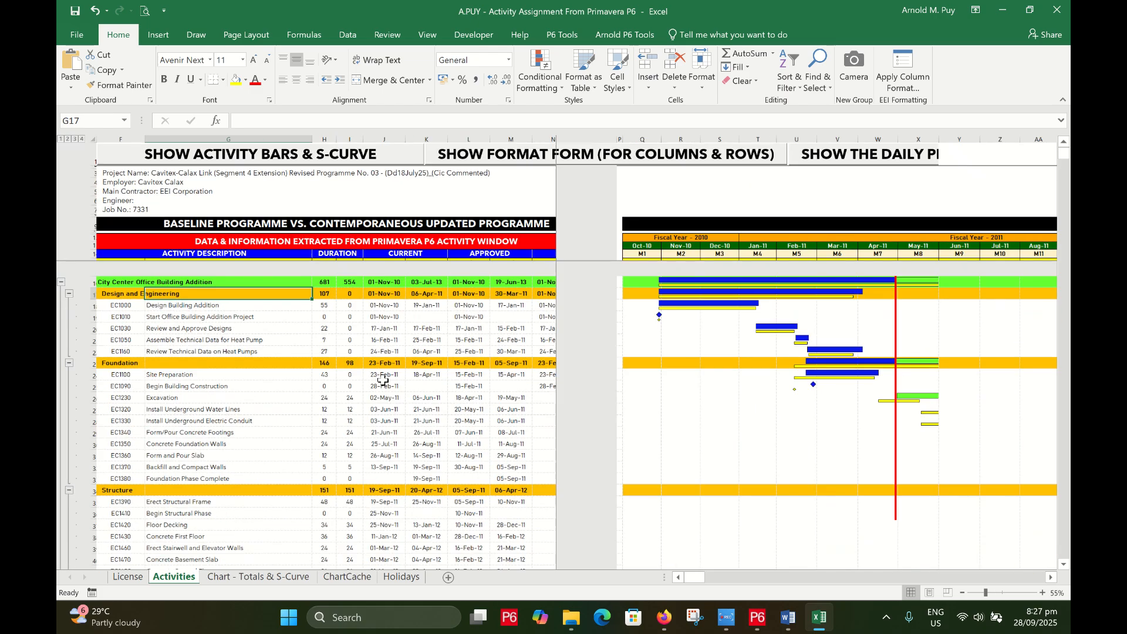
scroll(369, 371, "up", 1, "ctrl")
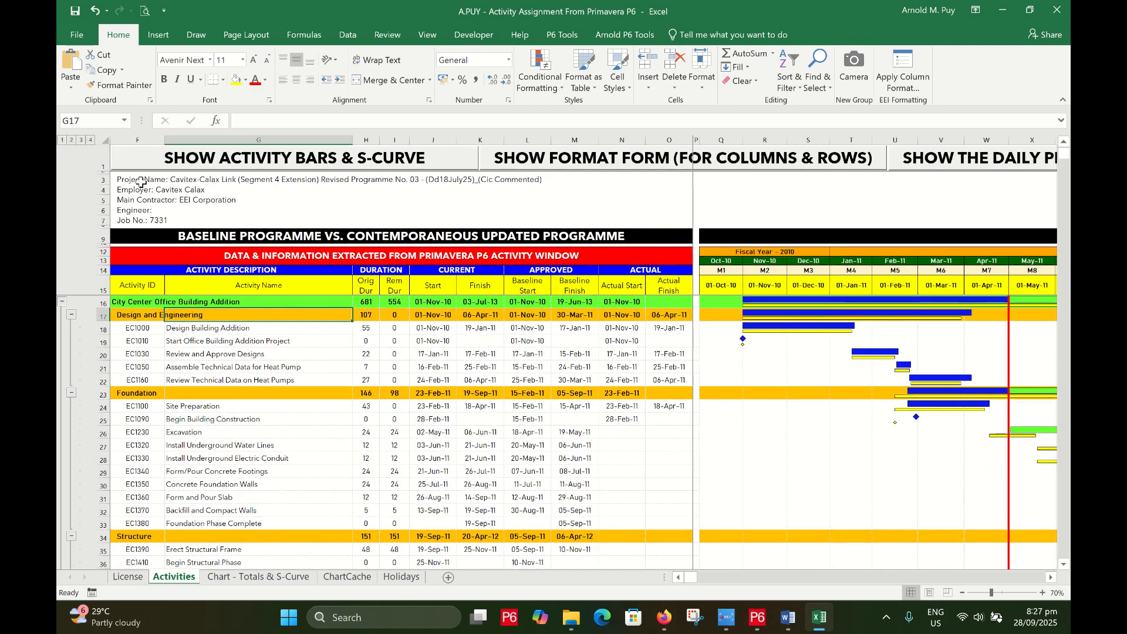
left_click(412, 352)
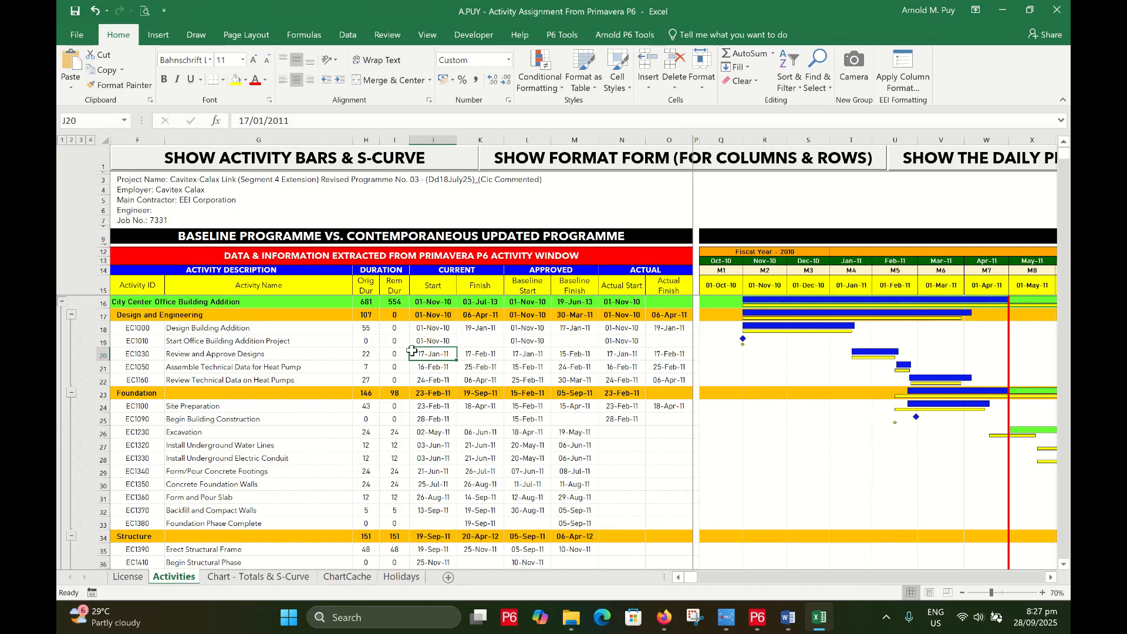
scroll(412, 350, "down", 1, "ctrl")
scroll(414, 351, "down", 15)
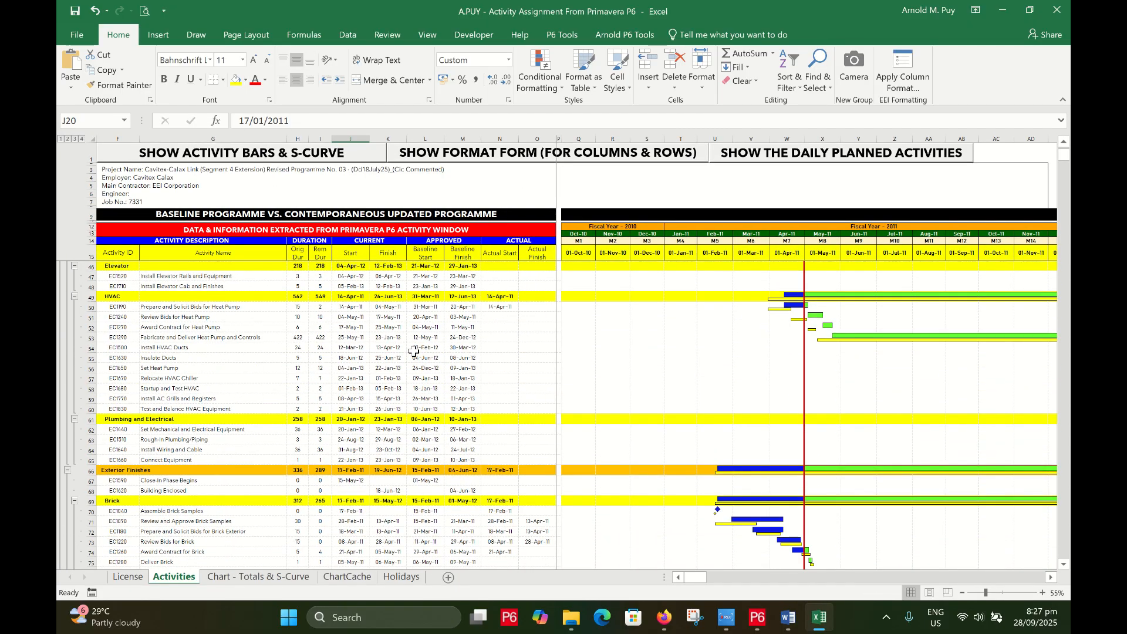
scroll(413, 351, "down", 2)
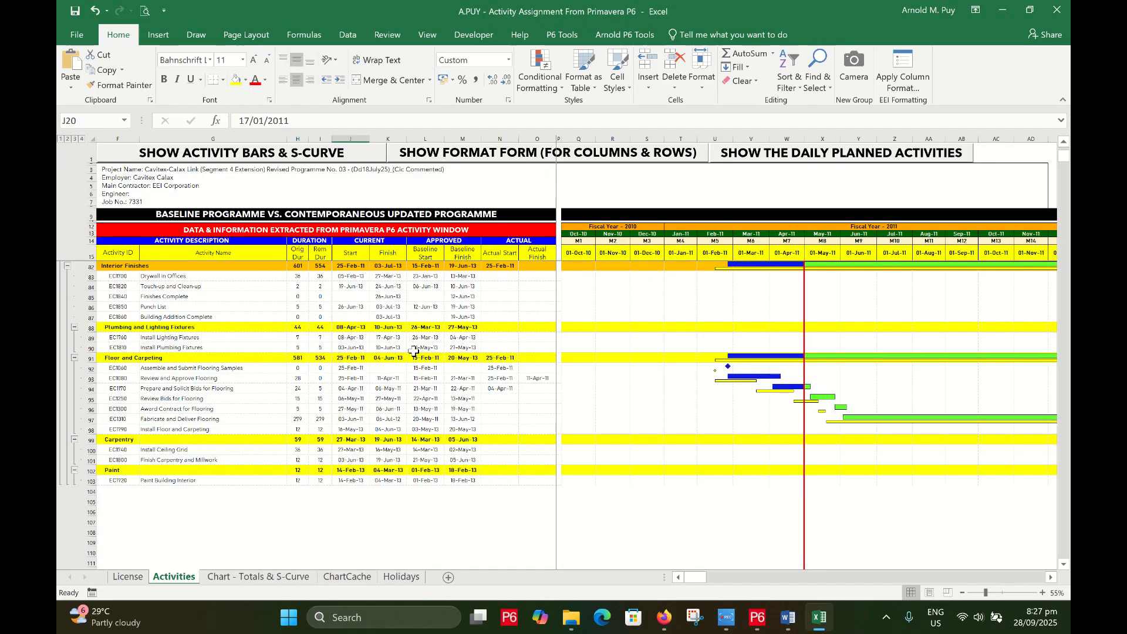
scroll(414, 351, "up", 17)
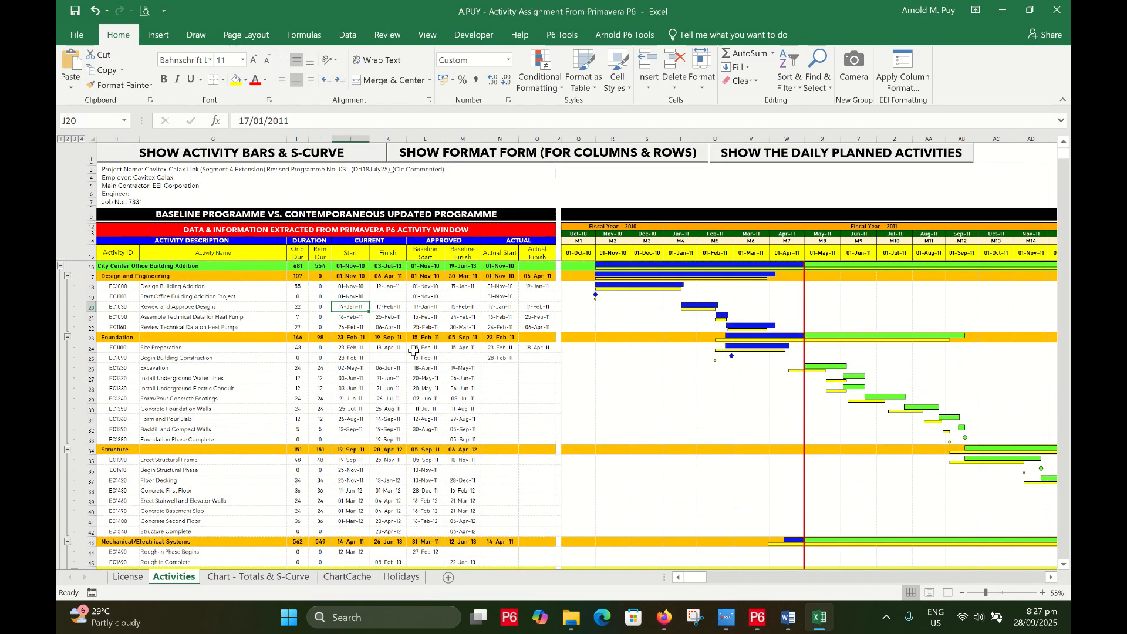
left_click(261, 289)
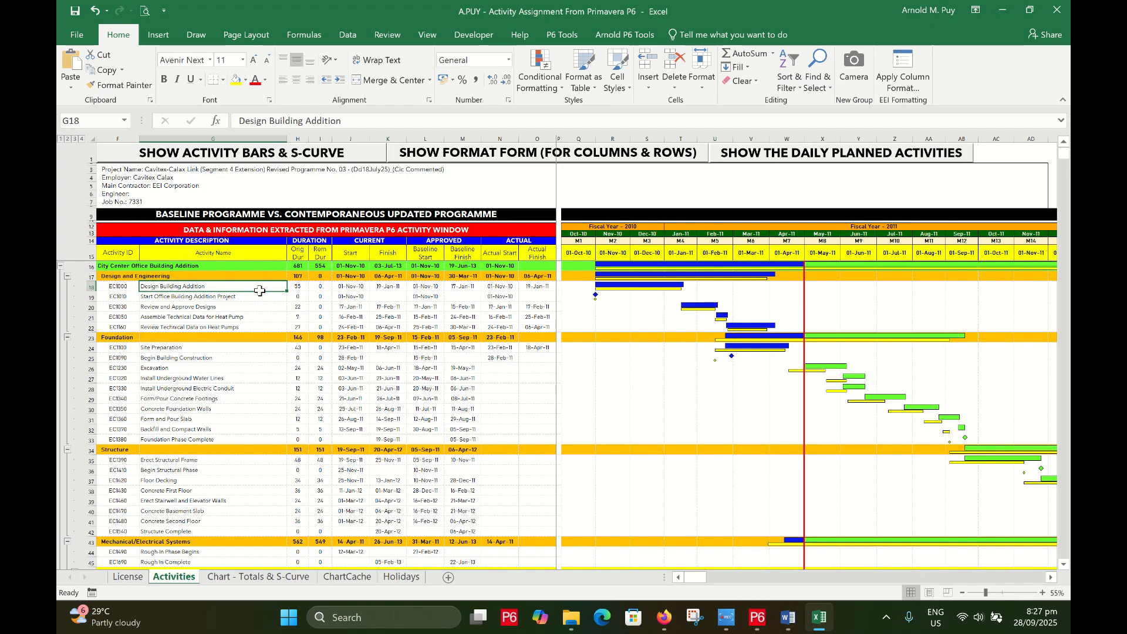
left_click(511, 295)
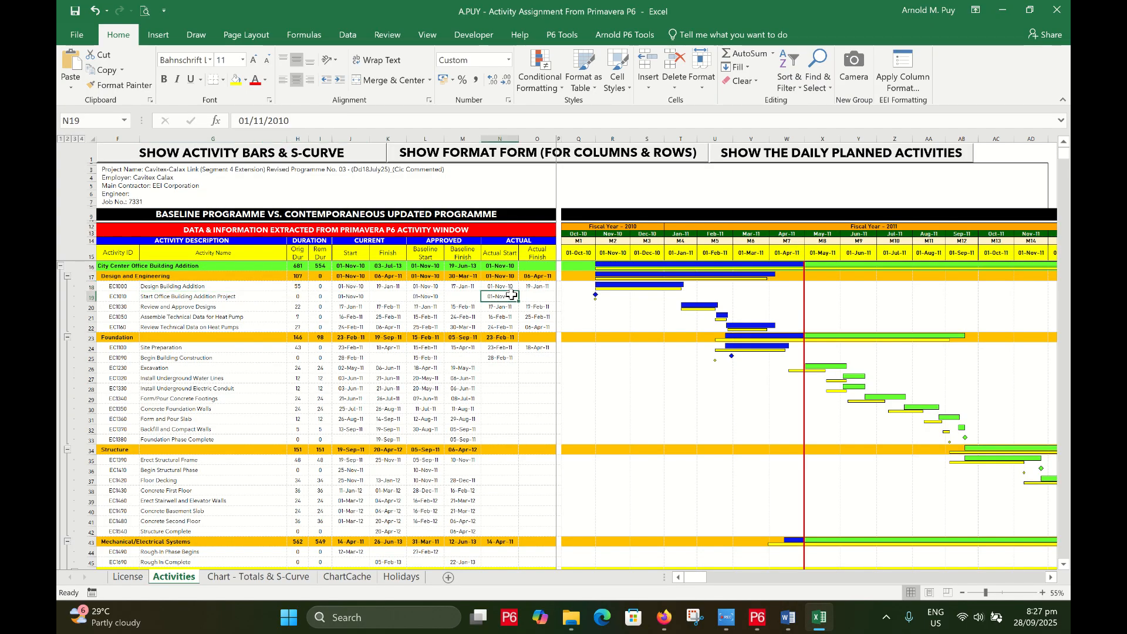
left_click(757, 618)
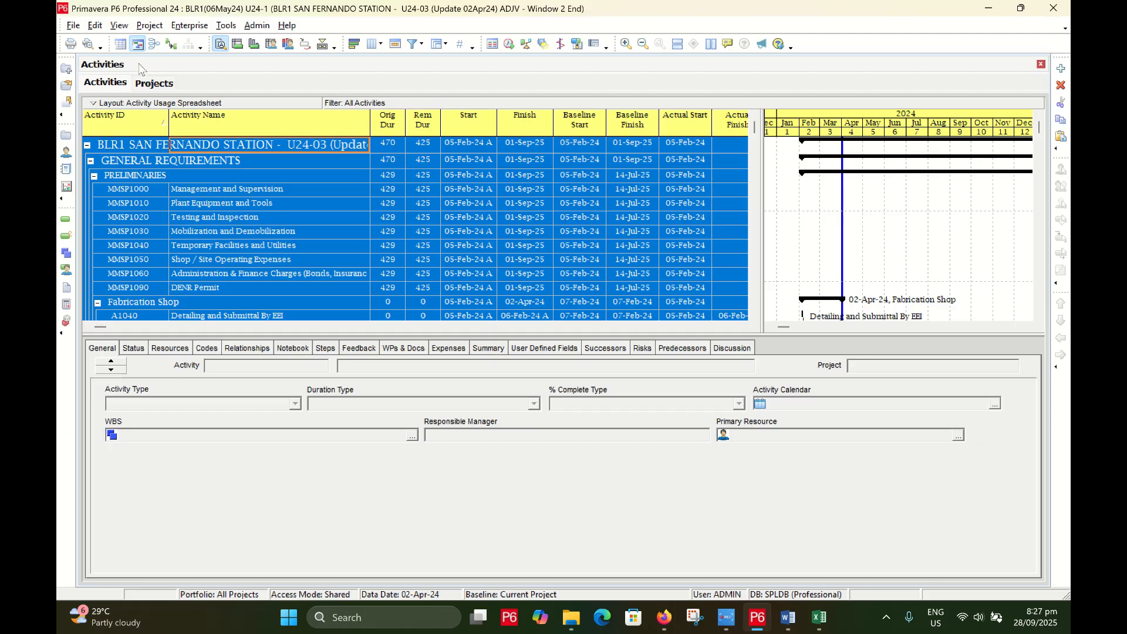
Open project EC00515, hide Activity Details and widen the Gantt chart
left_click(156, 88)
right_click(177, 210)
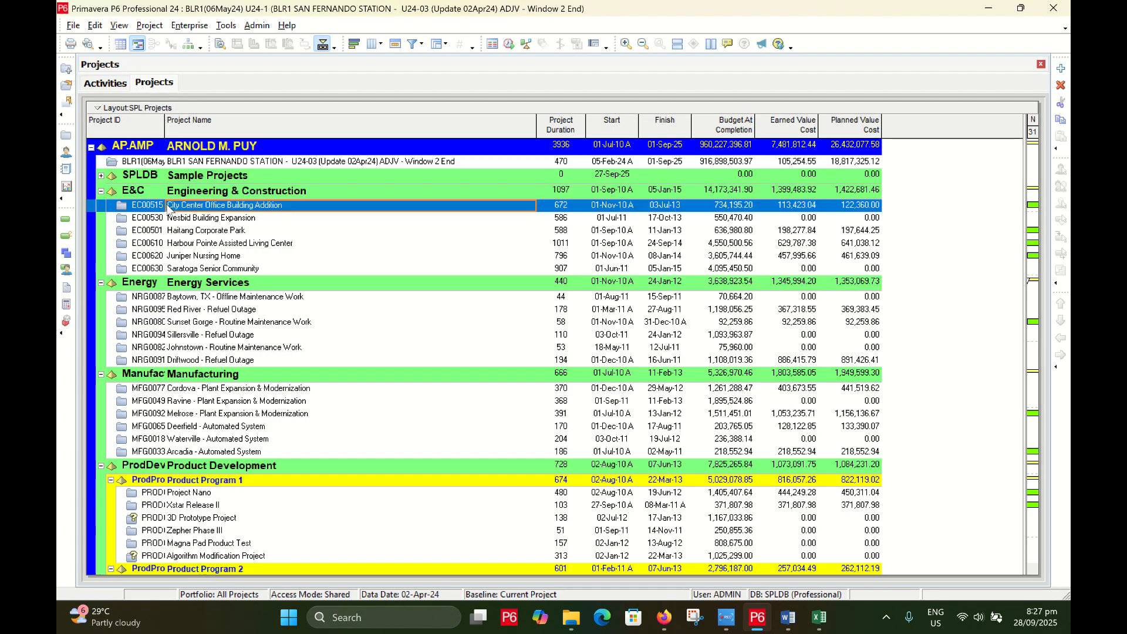
left_click(179, 214)
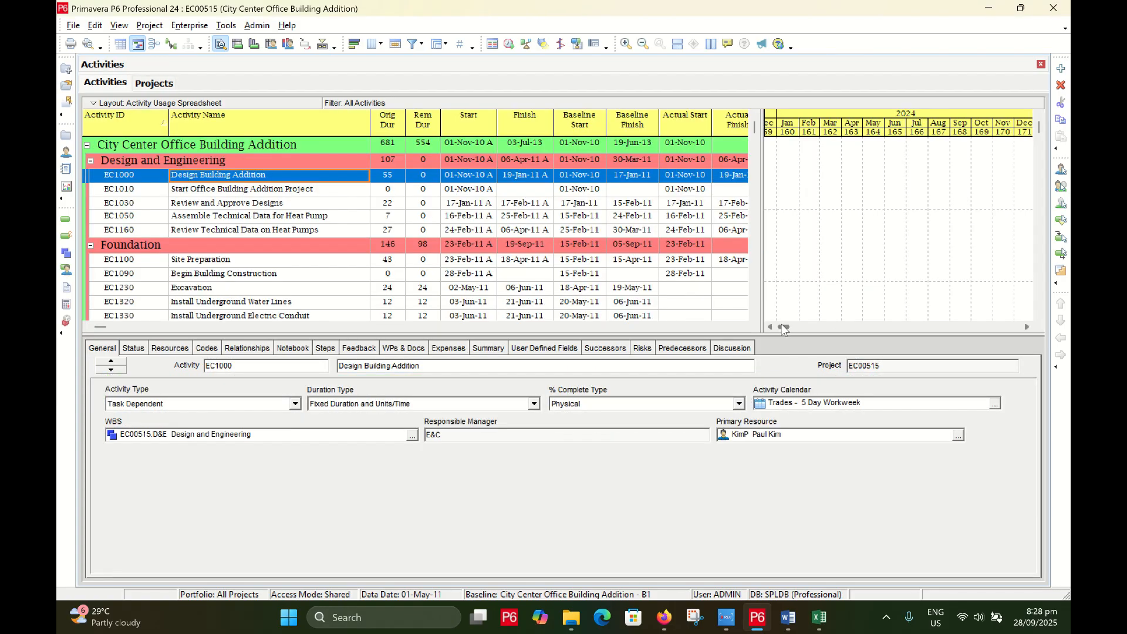
left_click(323, 45)
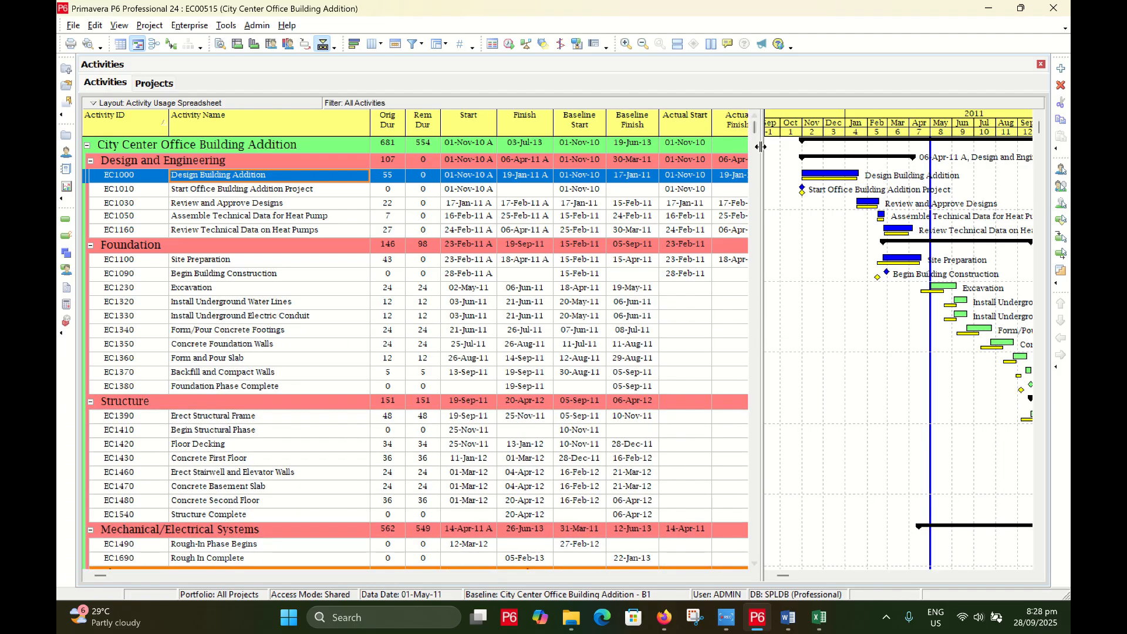
left_click_drag(761, 153, 435, 156)
scroll(739, 268, "down", 5)
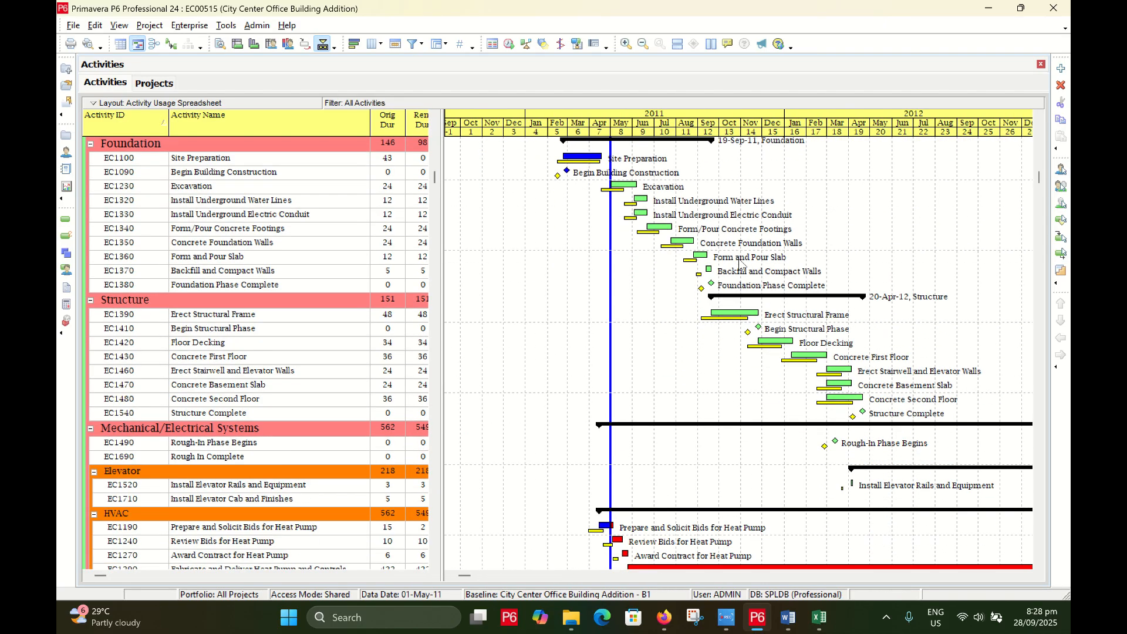
scroll(739, 268, "down", 7)
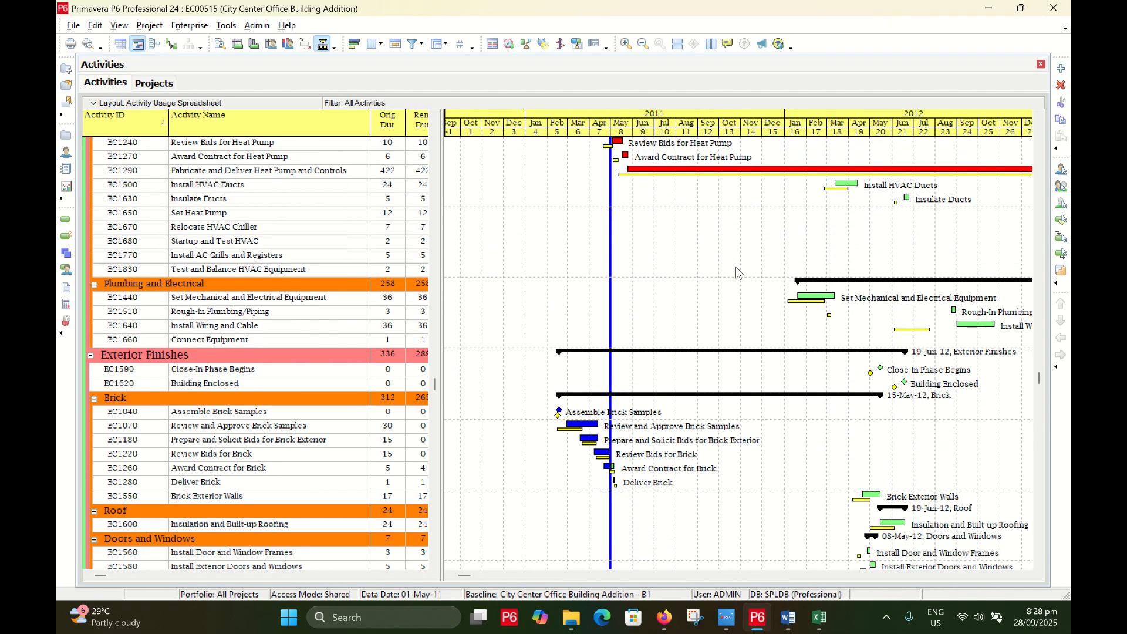
Compare the Excel schedule sheet against the P6 City Center activity list
key("alt+Tab")
scroll(502, 319, "down", 10)
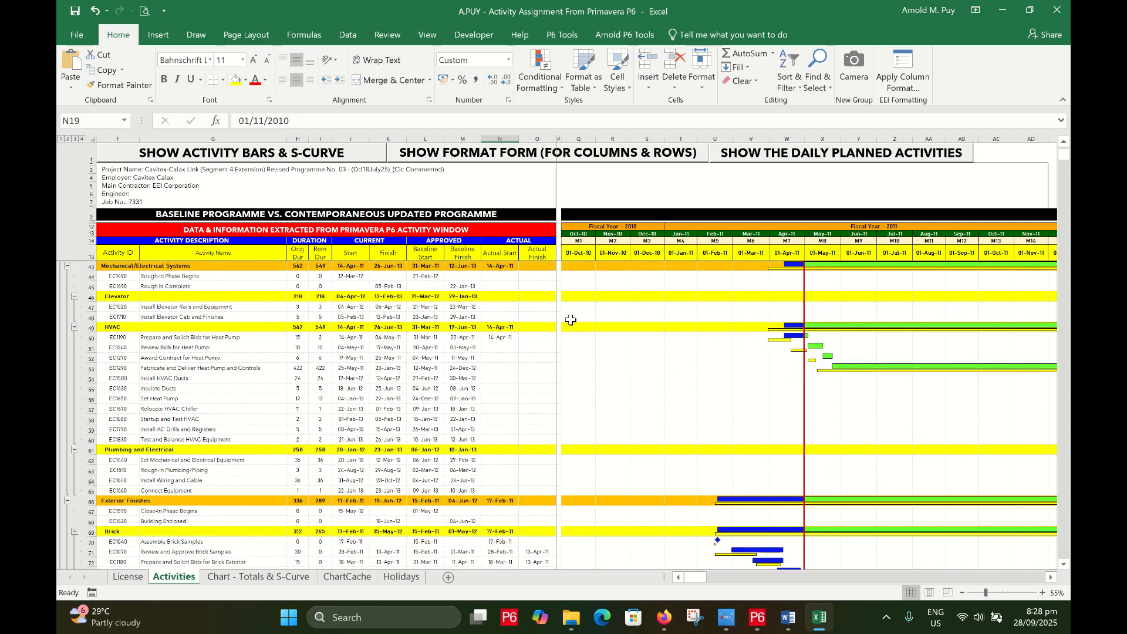
scroll(656, 370, "down", 5)
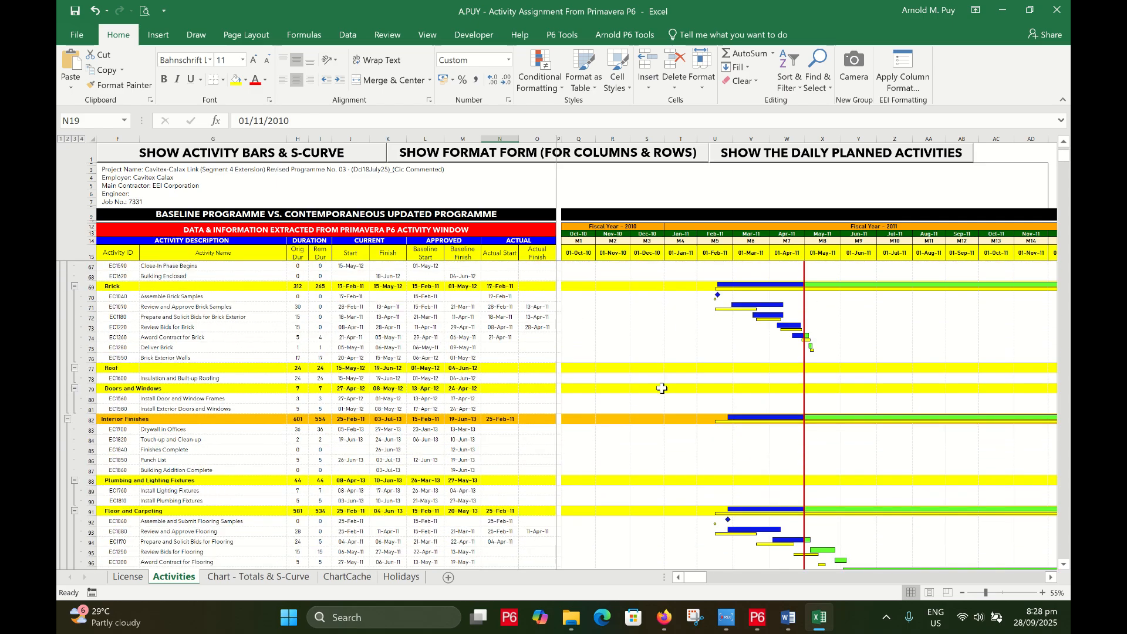
scroll(662, 389, "down", 1)
key("alt+Tab")
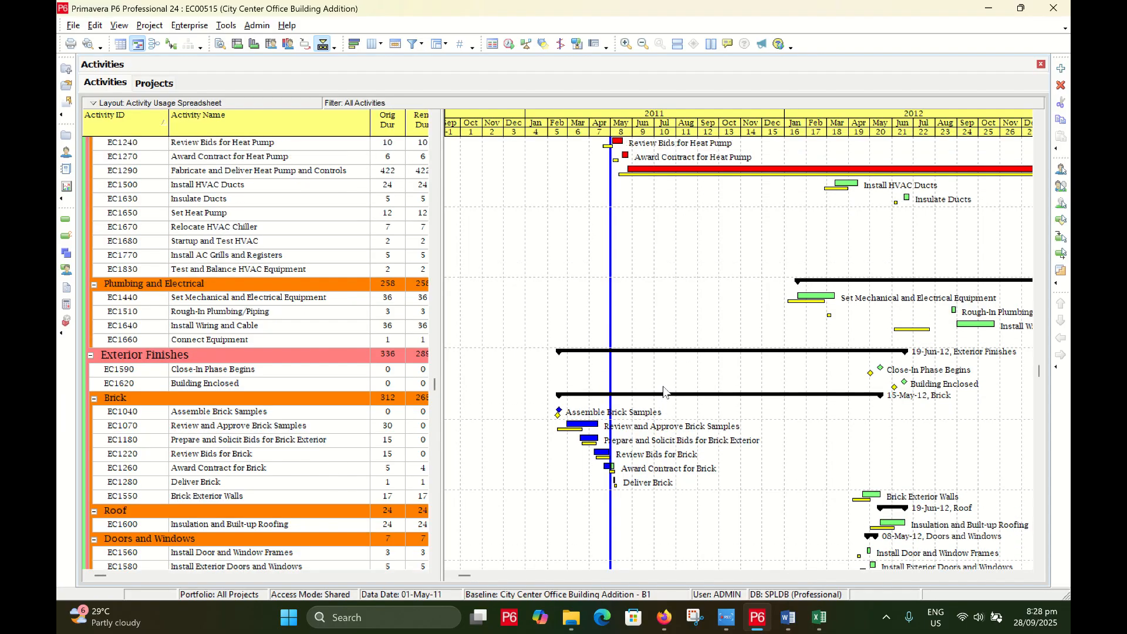
Scroll the P6 activities through Floor and Carpeting, Carpentry and Paint, then return to Excel
scroll(664, 387, "up", 2)
scroll(657, 309, "down", 1)
scroll(650, 261, "down", 1)
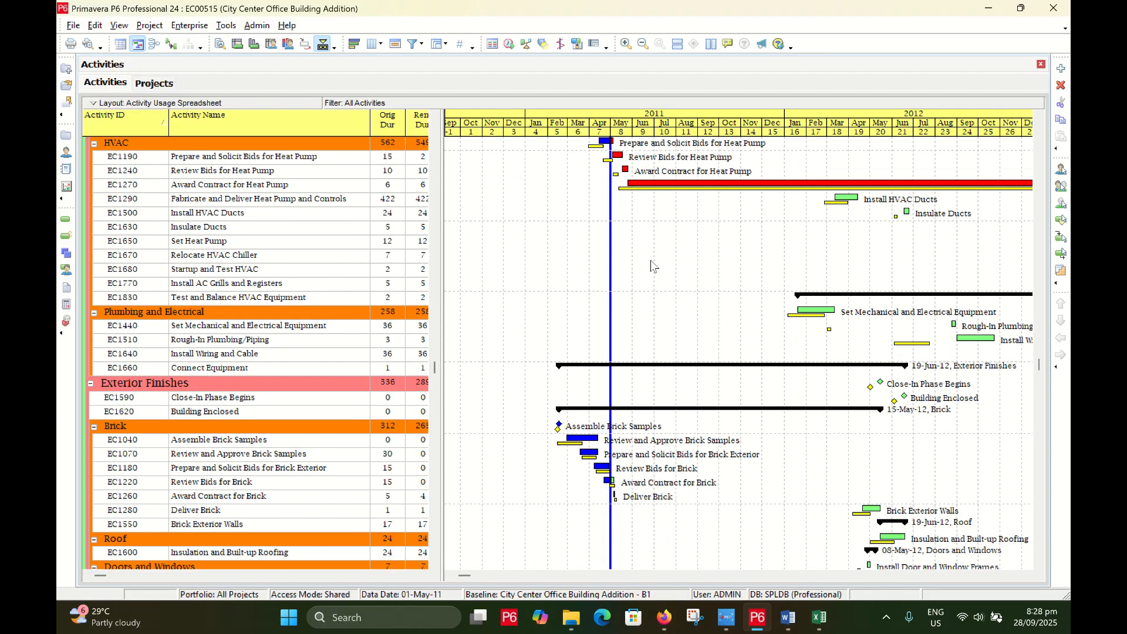
scroll(649, 259, "up", 2)
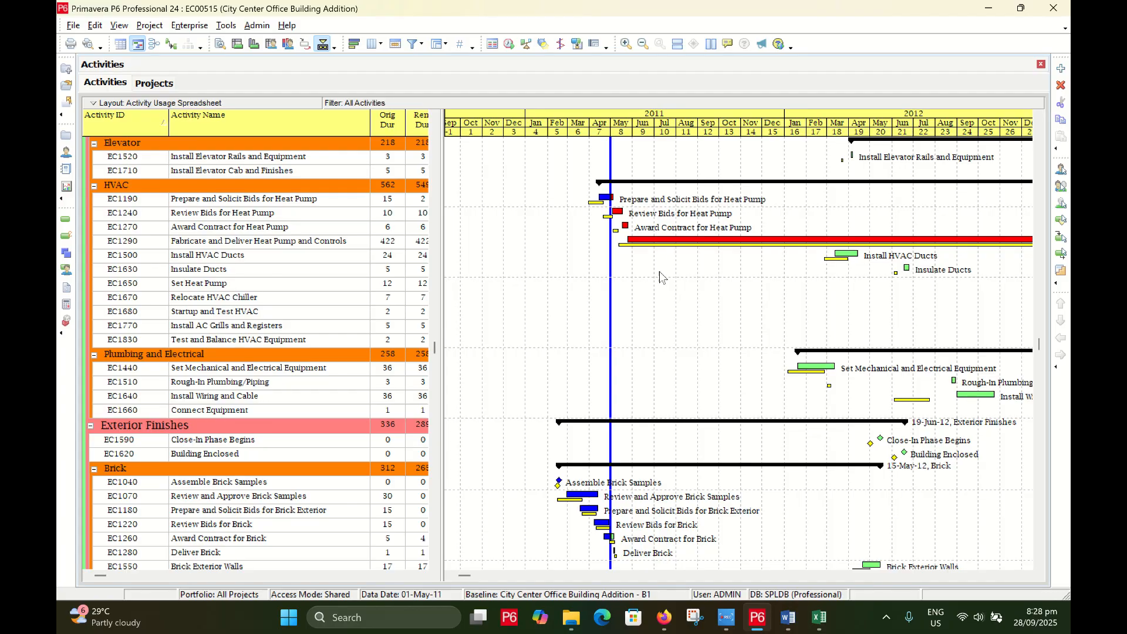
scroll(661, 293, "down", 10)
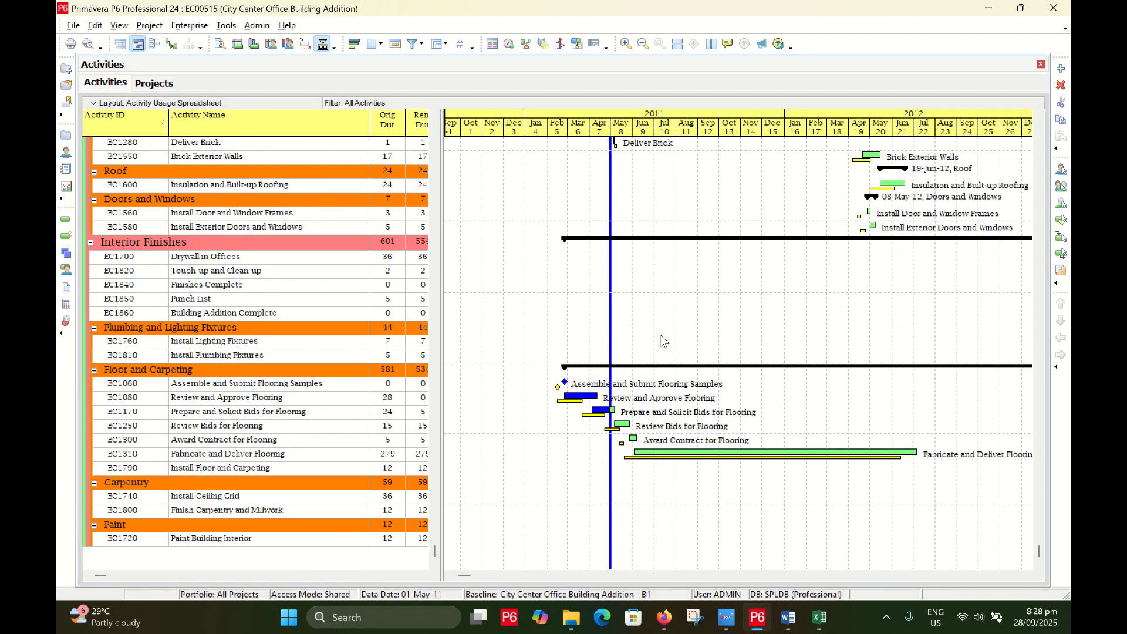
key("alt+Tab")
scroll(662, 335, "down", 5)
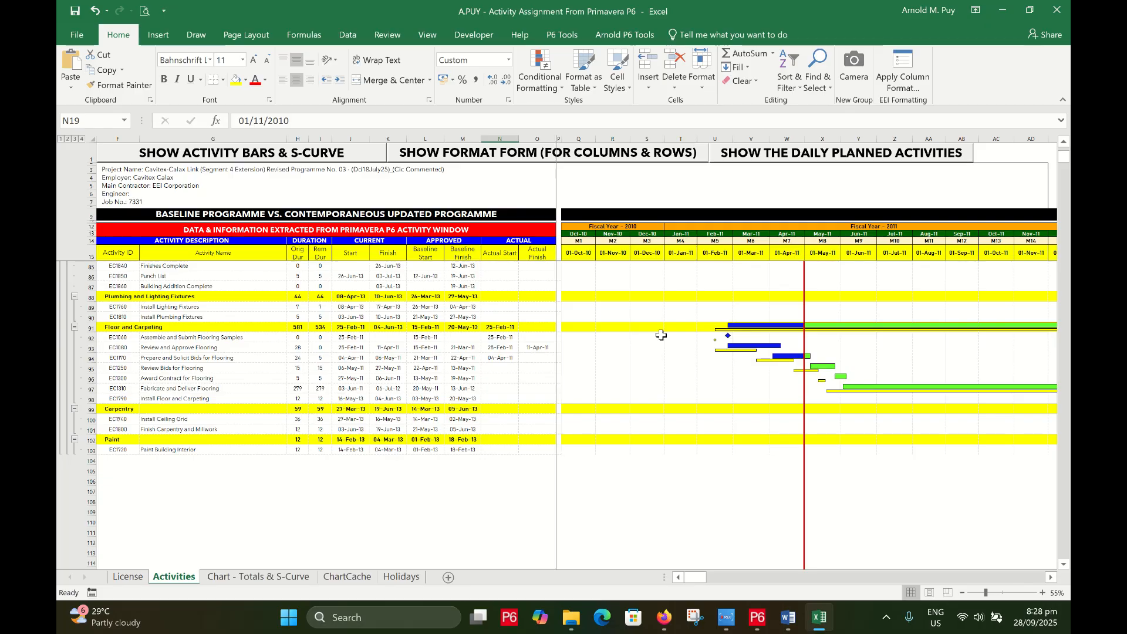
scroll(661, 335, "down", 1)
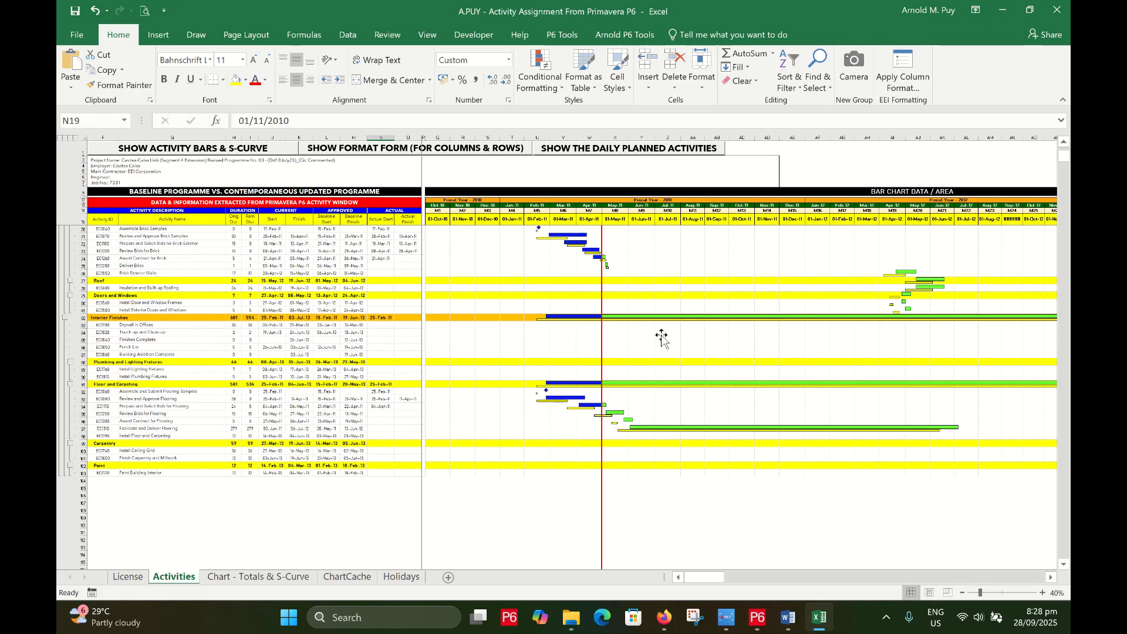
scroll(661, 337, "up", 20)
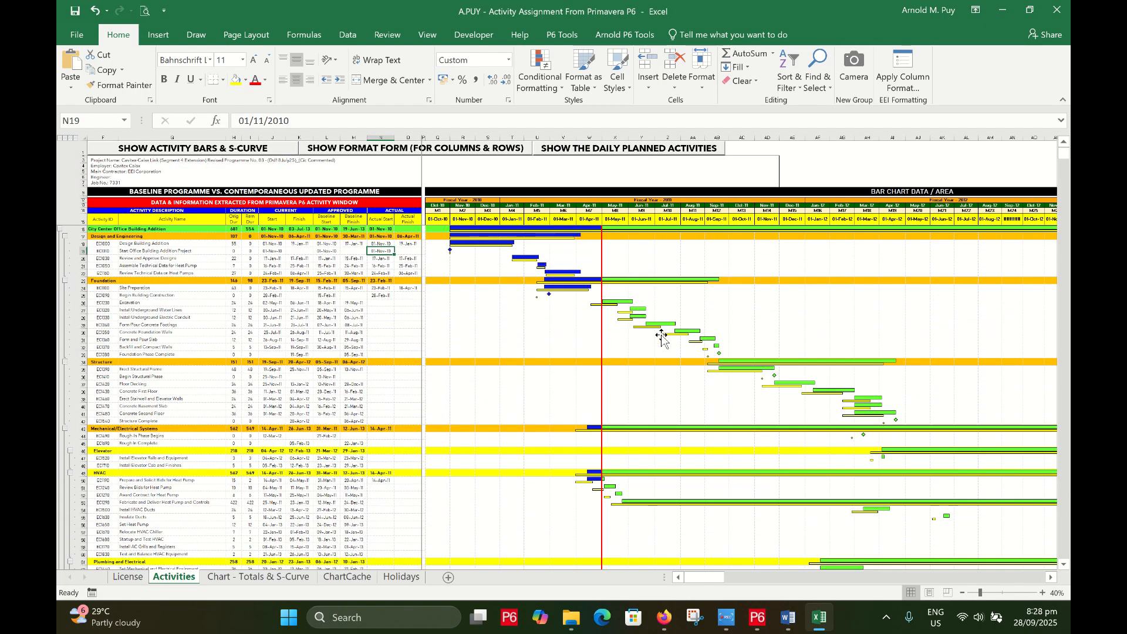
left_click(182, 302)
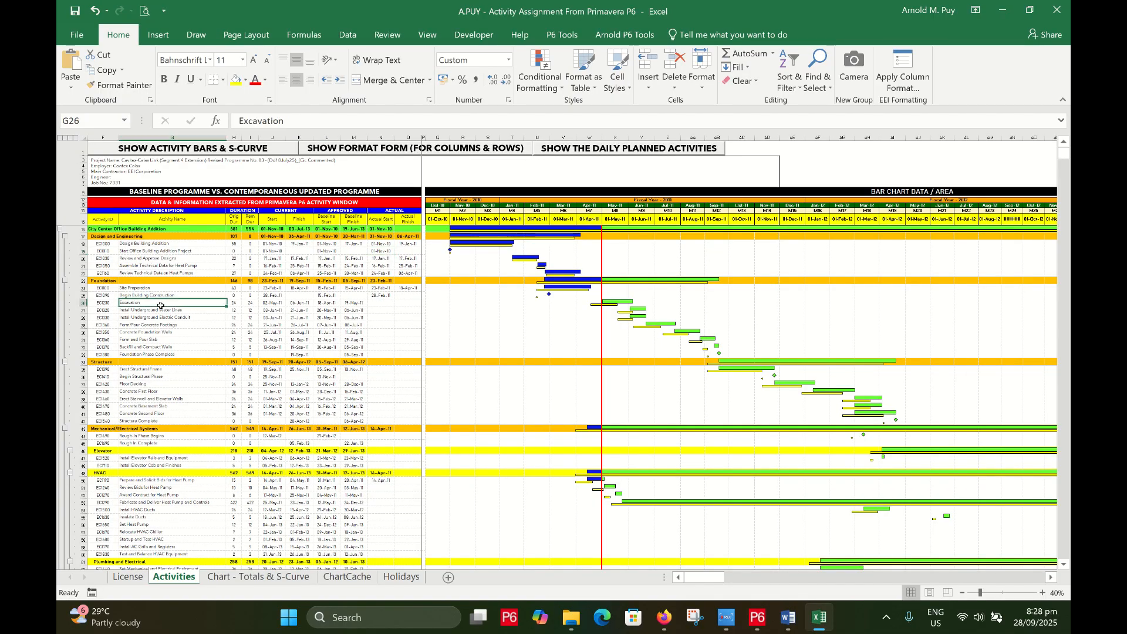
scroll(159, 304, "up", 1)
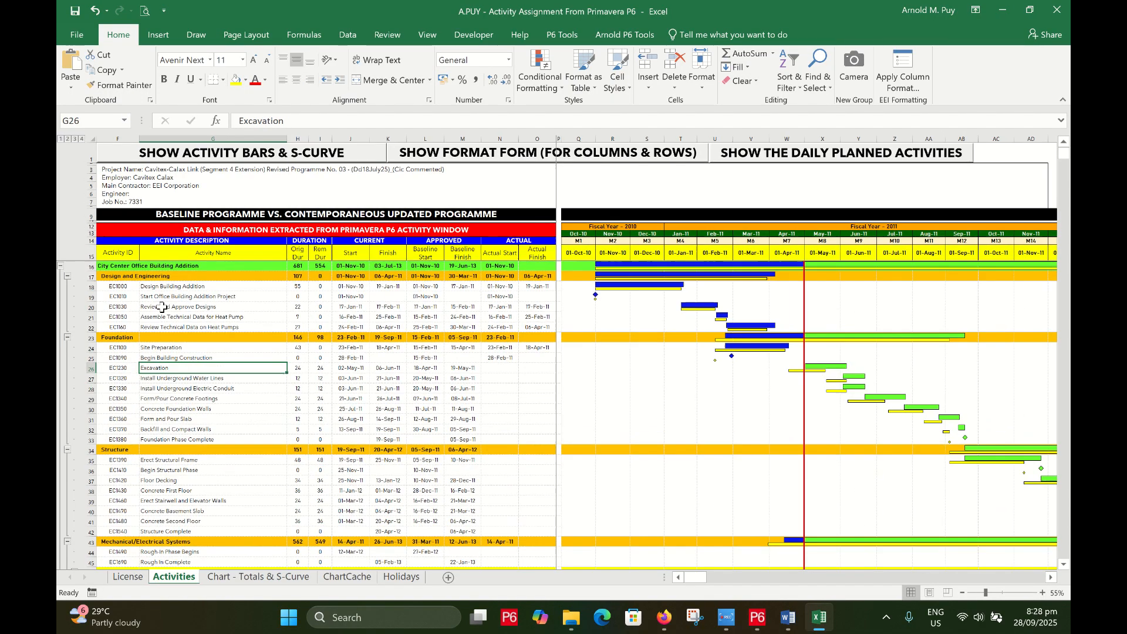
left_click(250, 230)
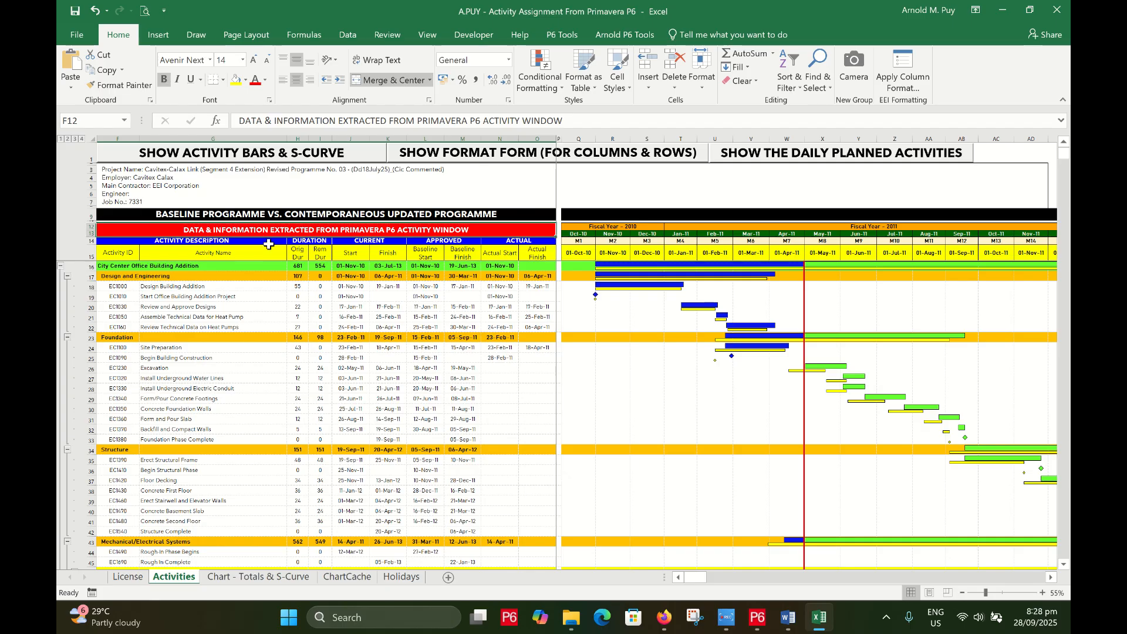
left_click(322, 338)
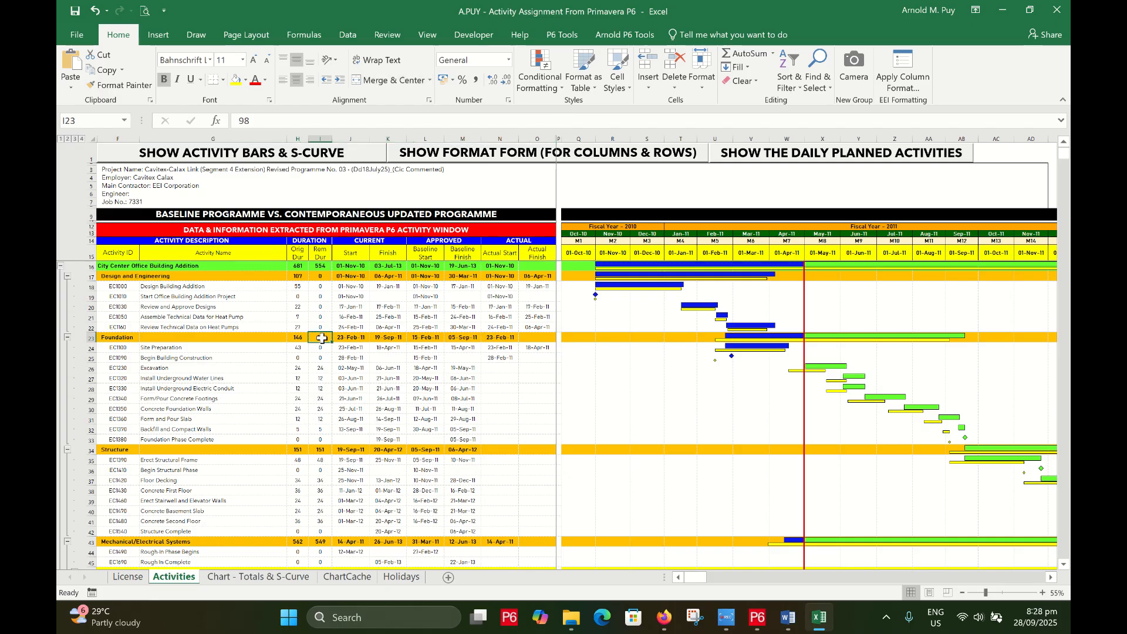
mouse_move(727, 627)
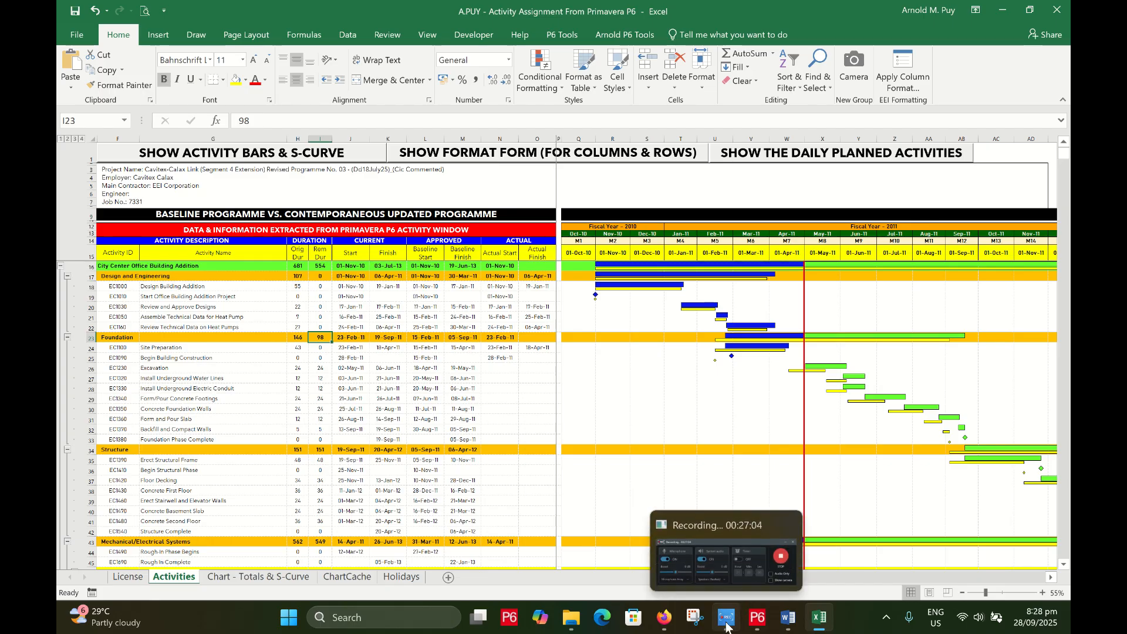
left_click(726, 627)
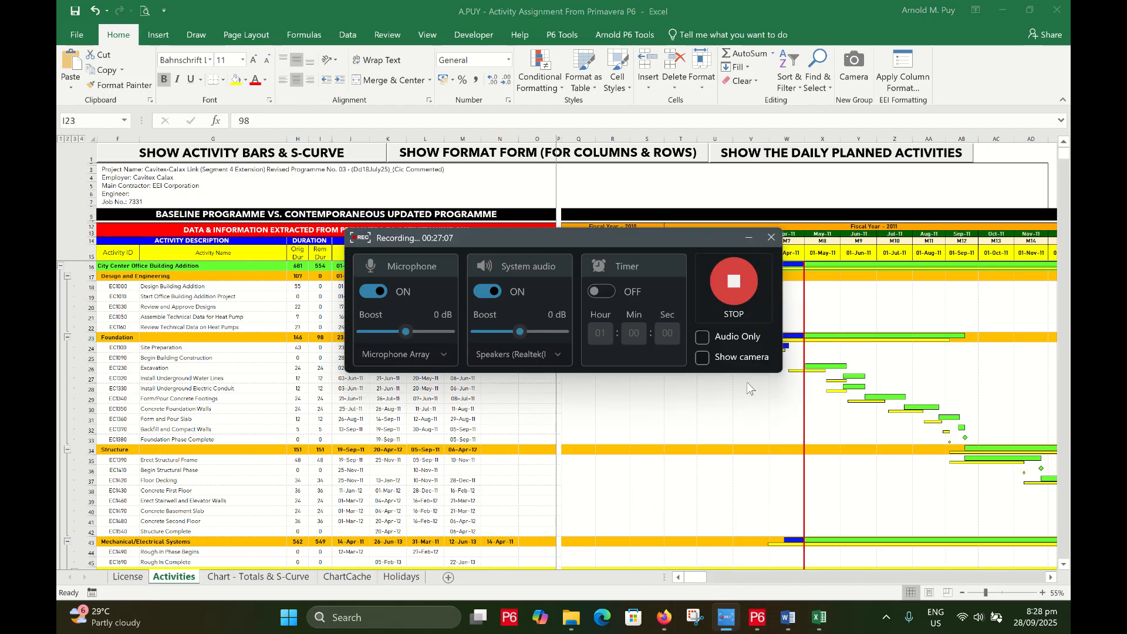